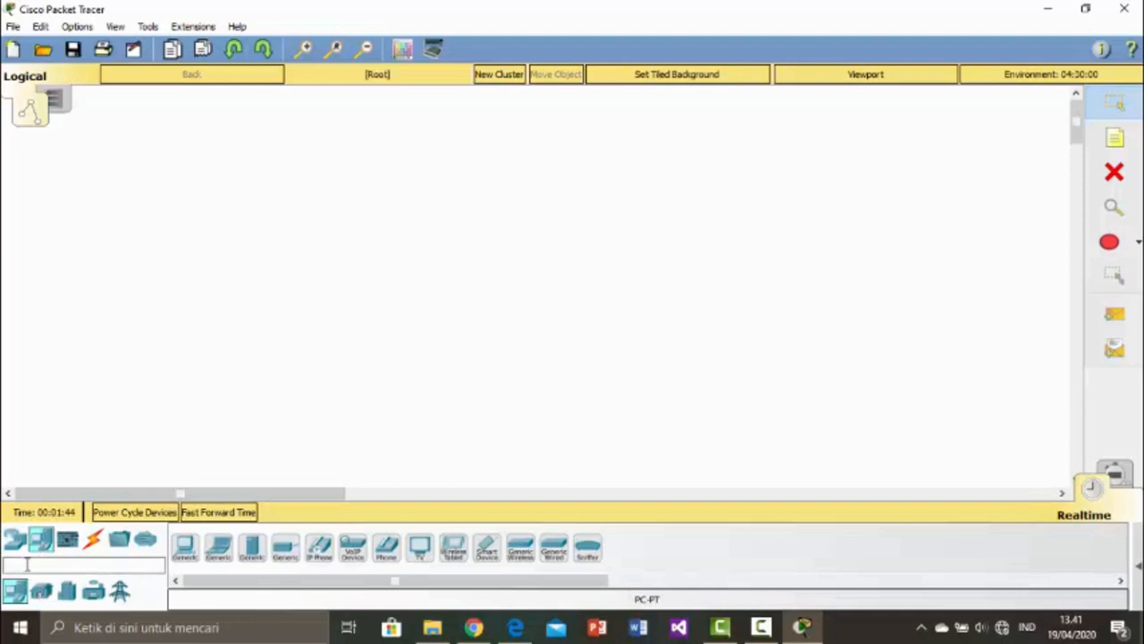
Add a Server-PT to the empty workspace and move it up to the upper middle of the canvas
left_click(251, 546)
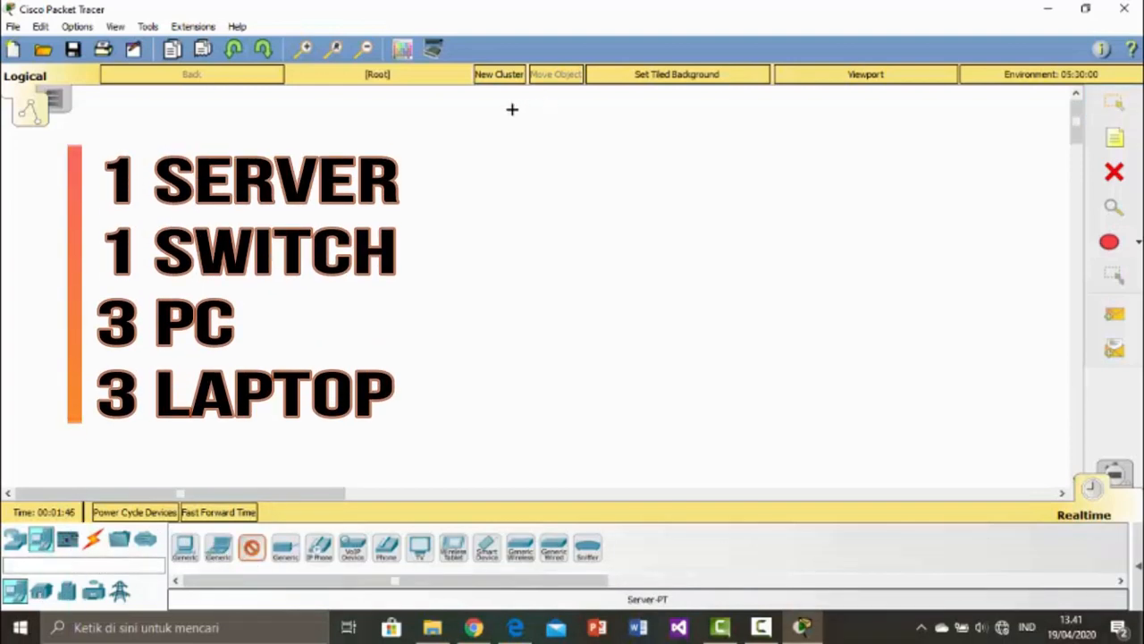
left_click(510, 192)
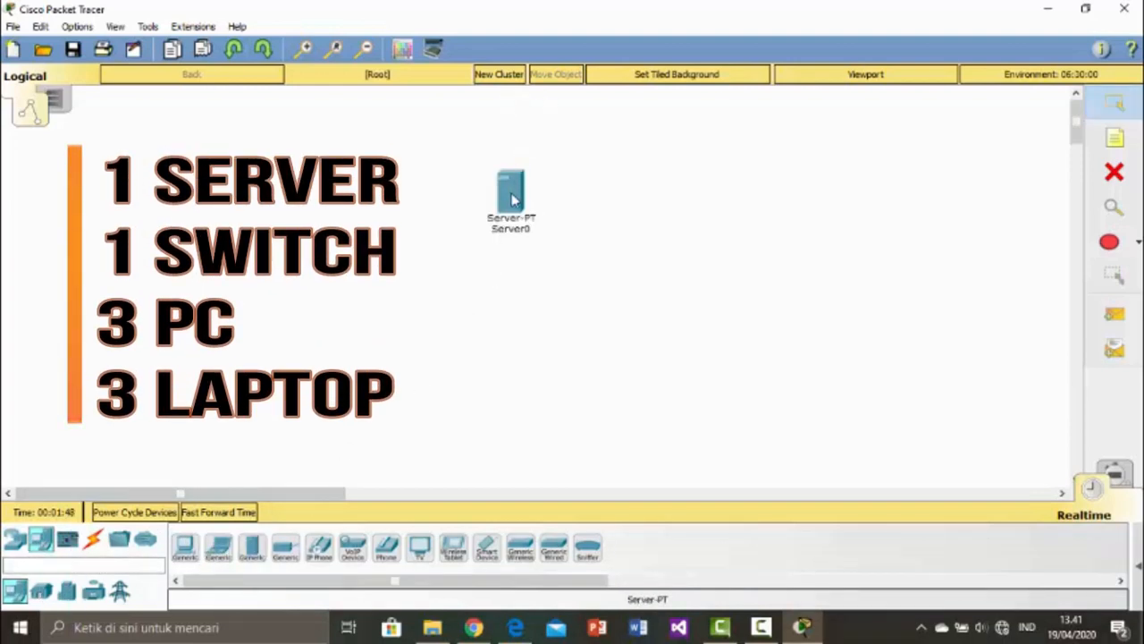
left_click_drag(514, 196, 516, 128)
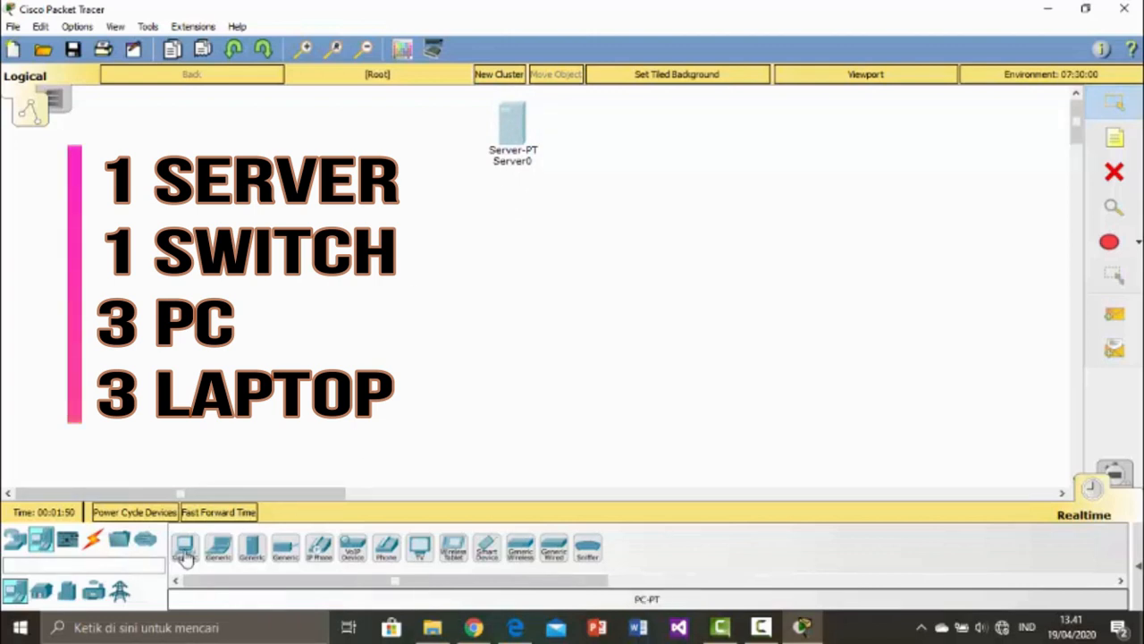
Place a 2960-24TT switch directly below the server
left_click(14, 539)
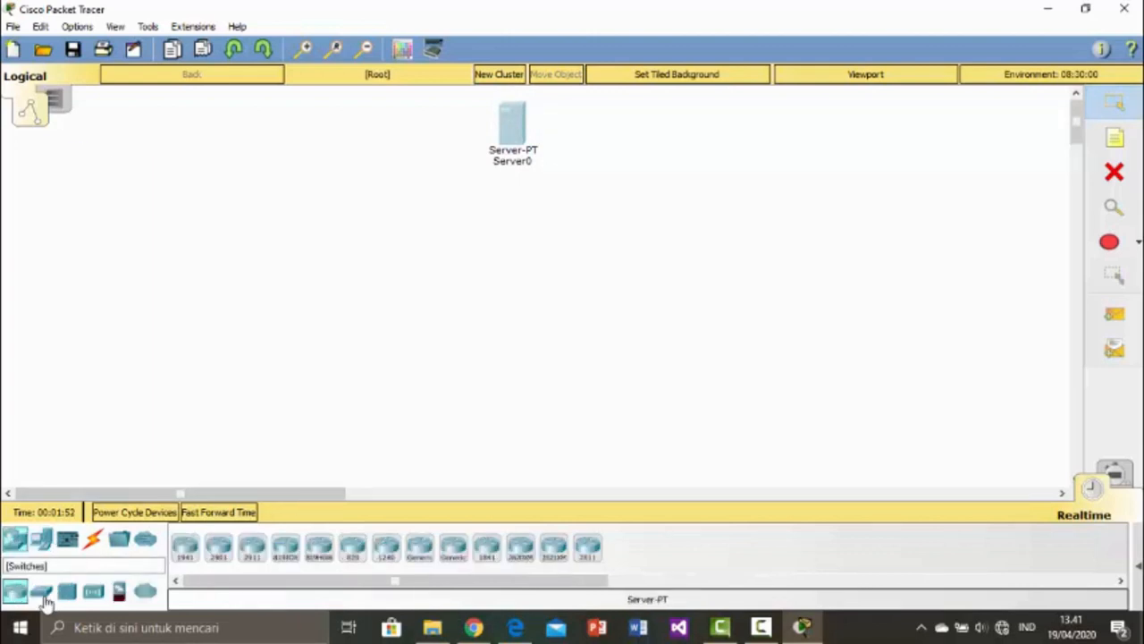
left_click(41, 591)
left_click(186, 547)
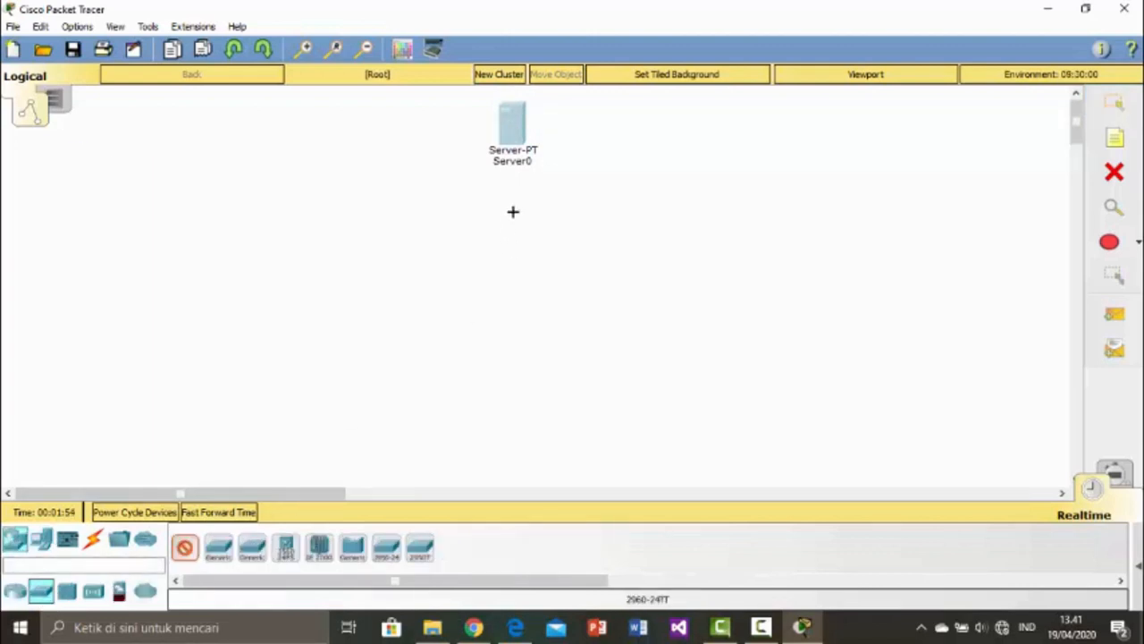
left_click(514, 212)
Place three PC-PT computers in a column left of the server and switch, and move the switch slightly lower
left_click(41, 539)
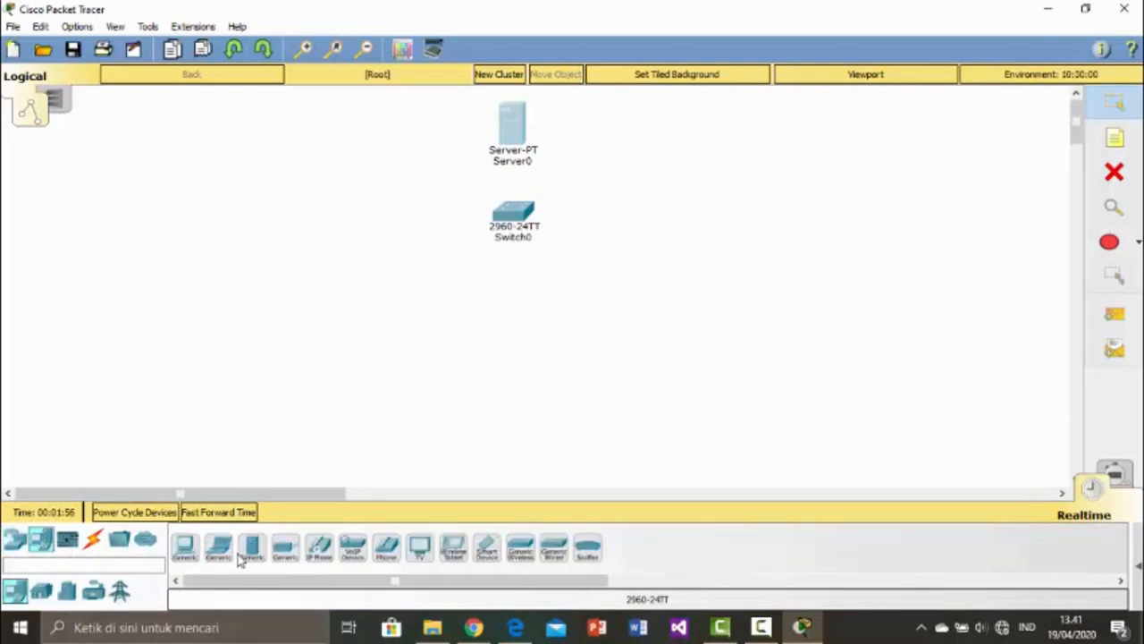
left_click(184, 547)
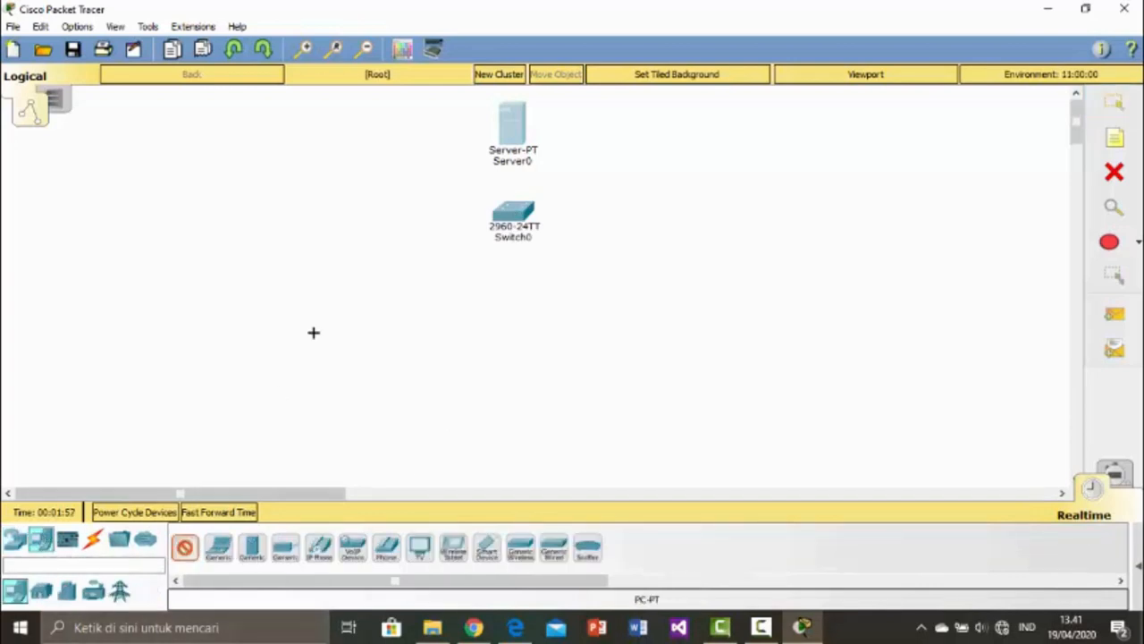
left_click(379, 160)
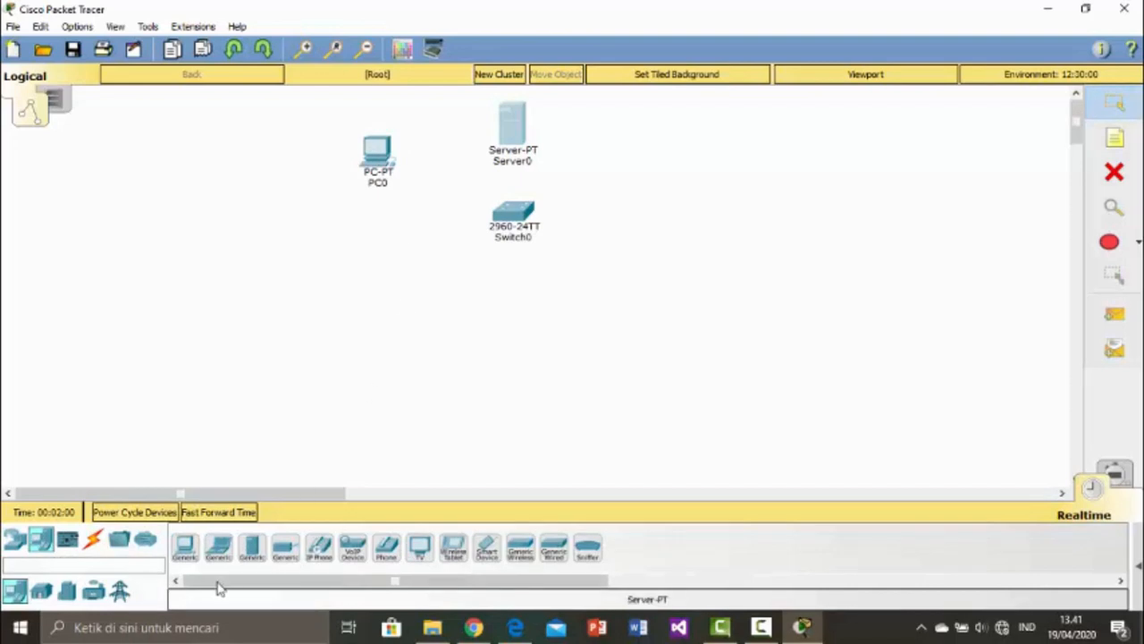
left_click(379, 248)
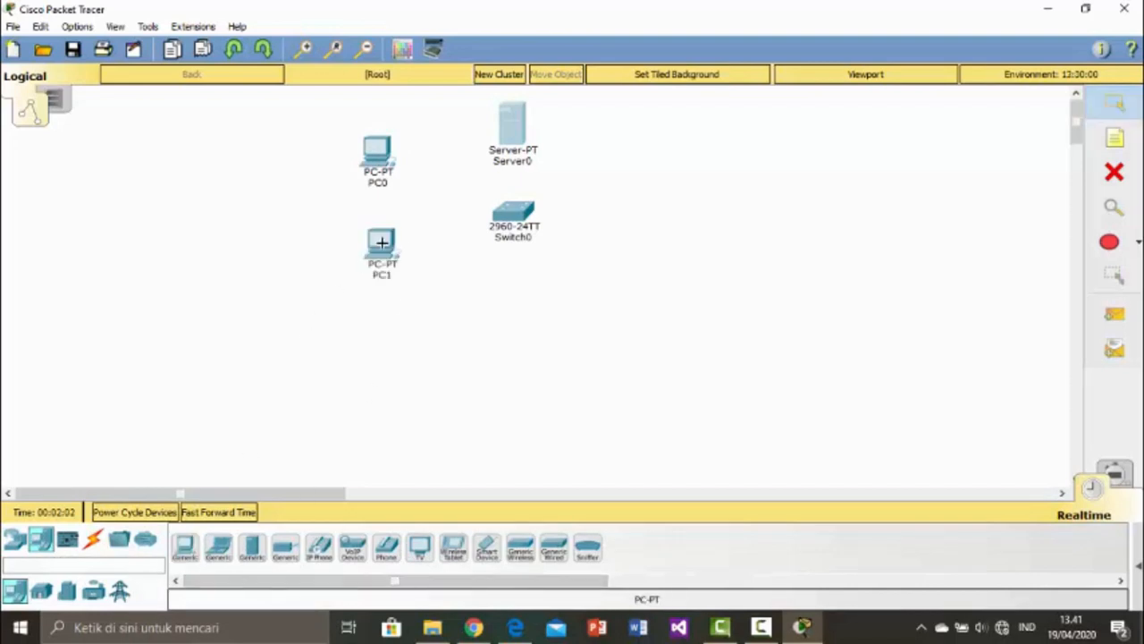
left_click(184, 547)
left_click(426, 353)
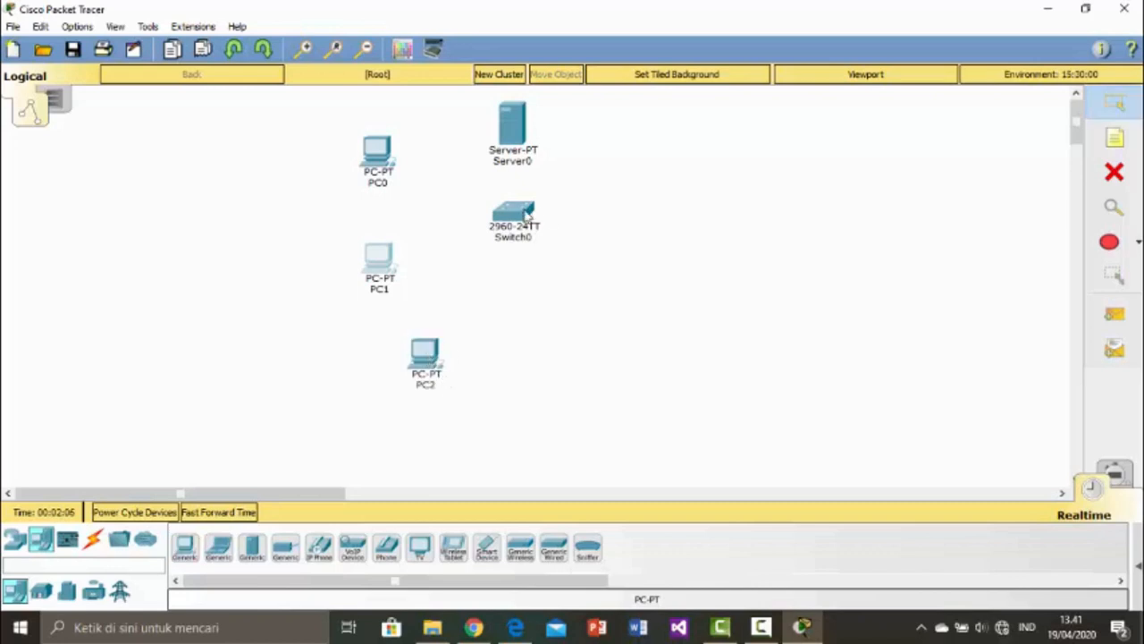
left_click_drag(527, 213, 527, 250)
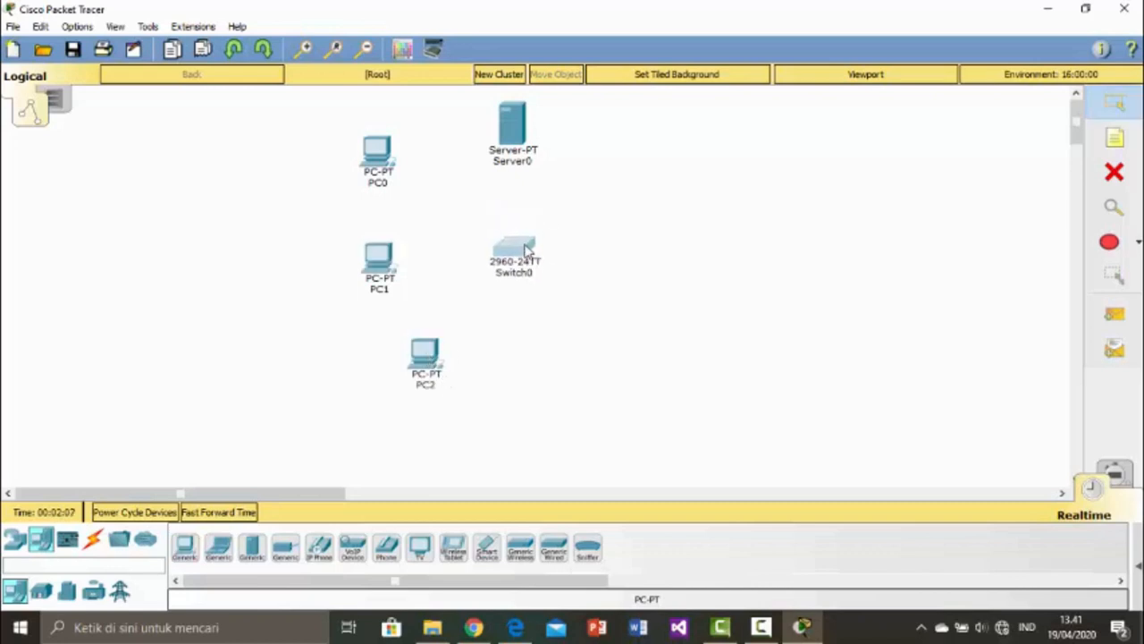
Place three Laptop-PT devices in a column to the right of the server and switch
left_click(218, 547)
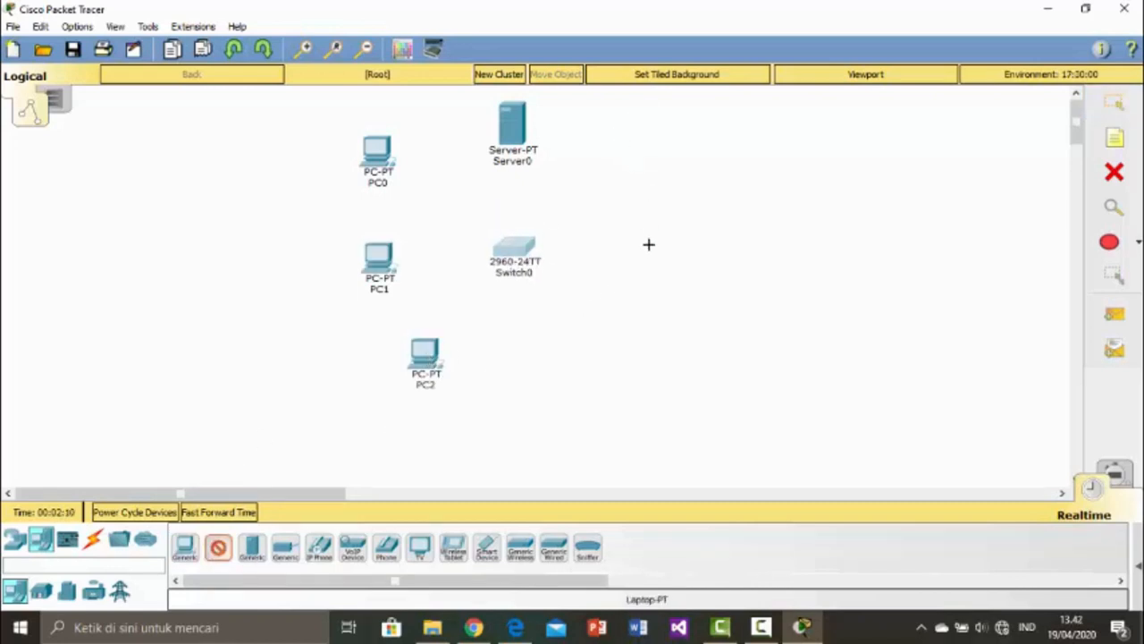
left_click(632, 137)
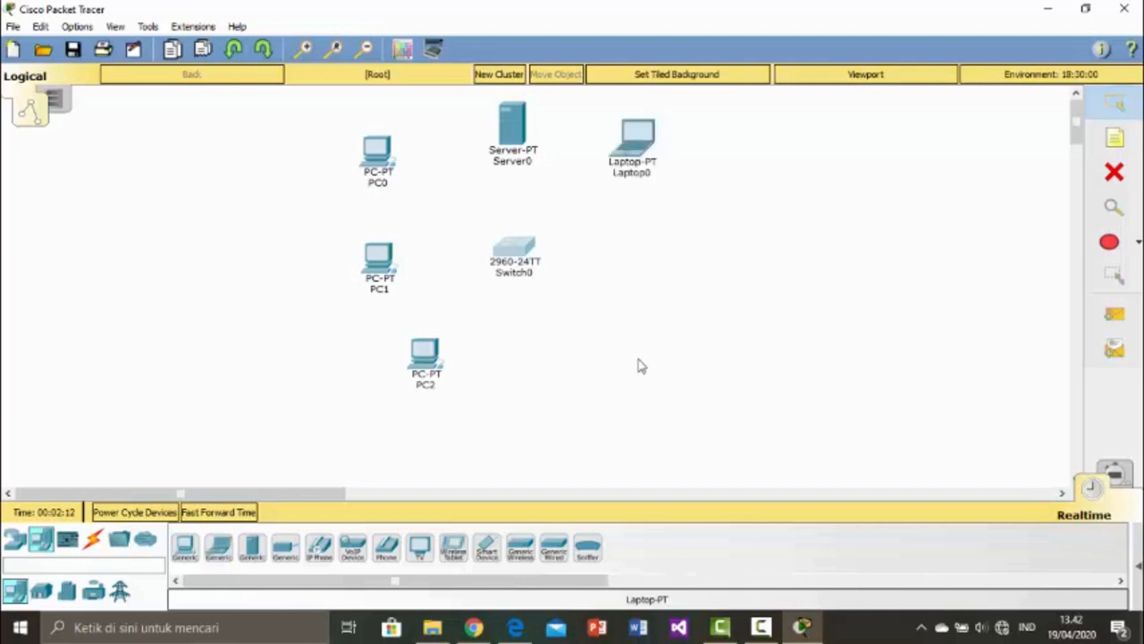
left_click(218, 554)
left_click(633, 256)
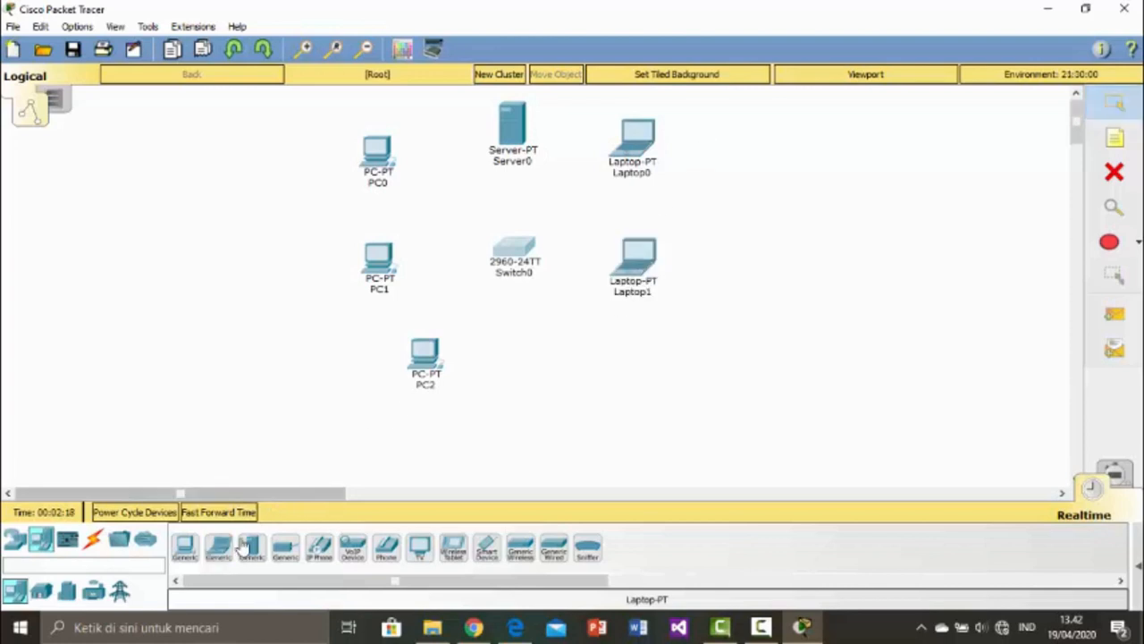
left_click(219, 554)
left_click(637, 345)
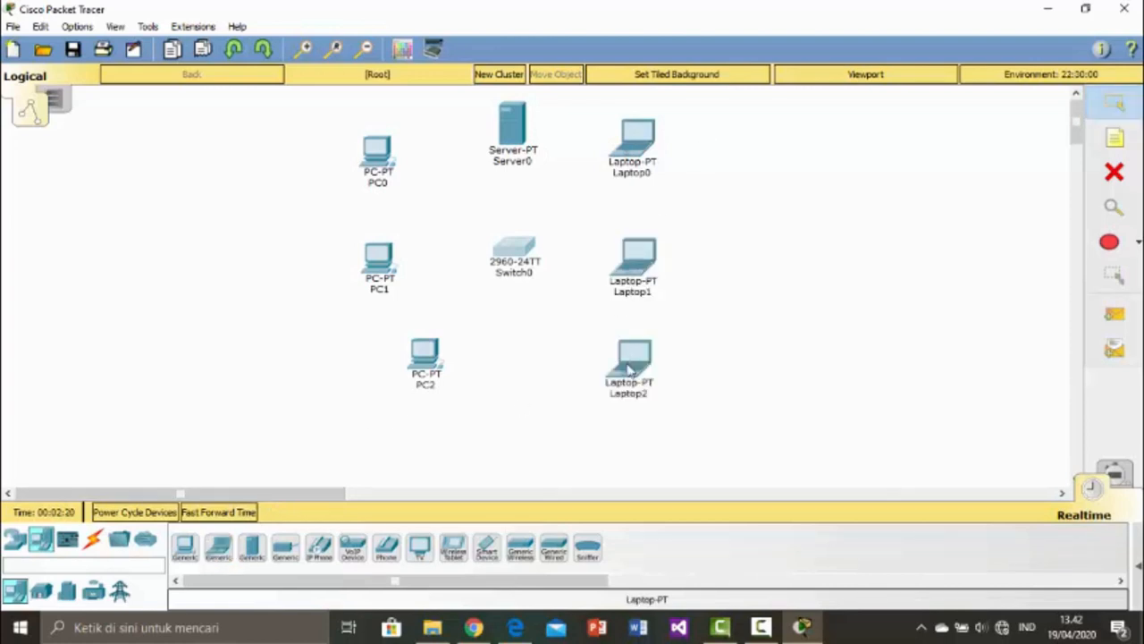
Adjust the layout by moving PC2 and Laptop2 slightly lower and Laptop1 slightly to the right
mouse_move(434, 364)
left_mouse_down()
mouse_move(414, 371)
mouse_move(429, 384)
left_mouse_up()
left_click_drag(633, 368, 632, 386)
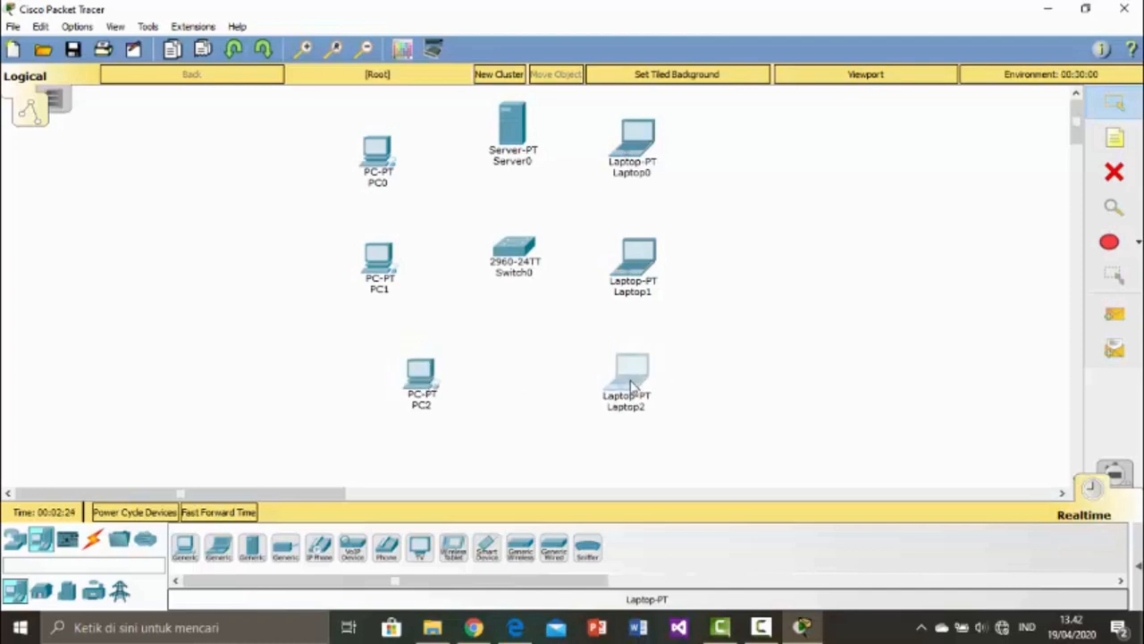
left_click_drag(641, 258, 651, 256)
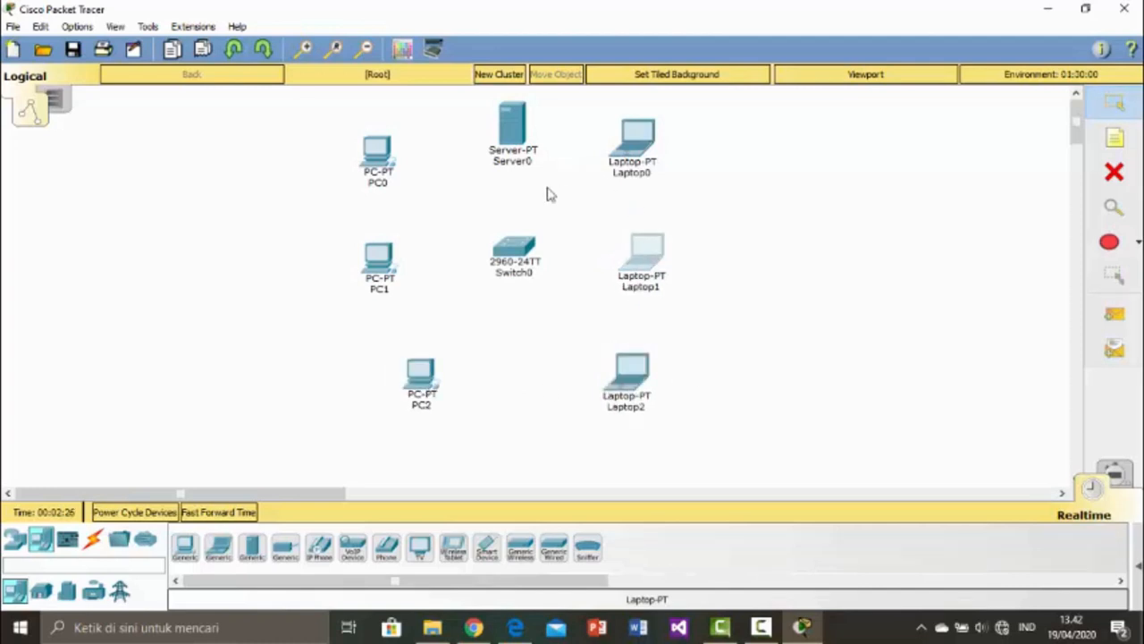
Connect Server0 to Switch0 with a copper straight-through cable
left_click(93, 540)
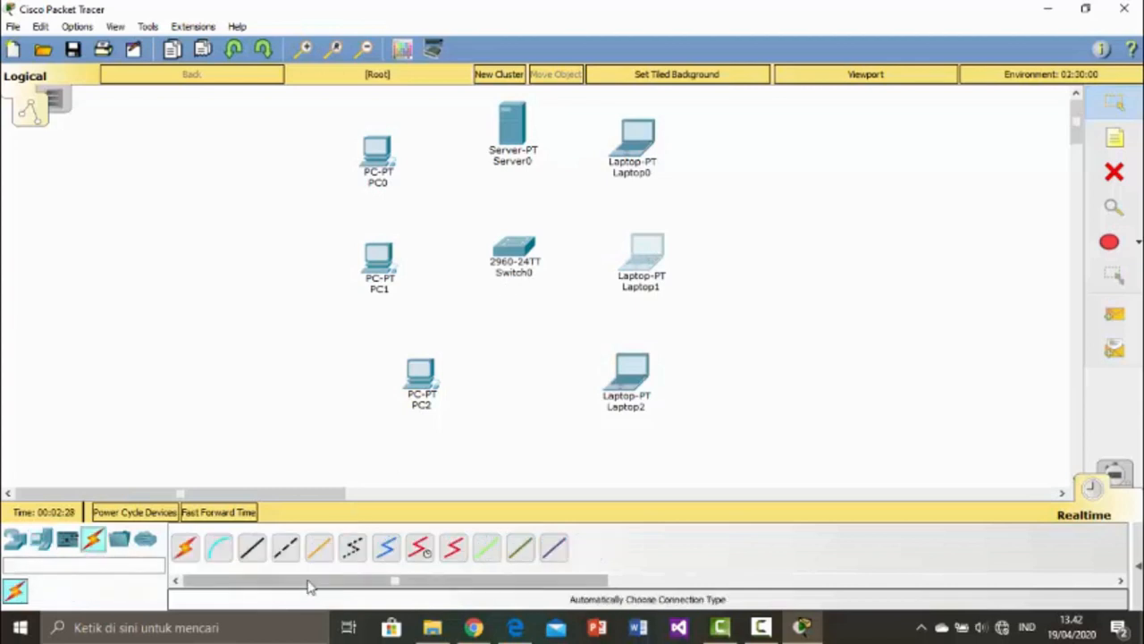
left_click(253, 548)
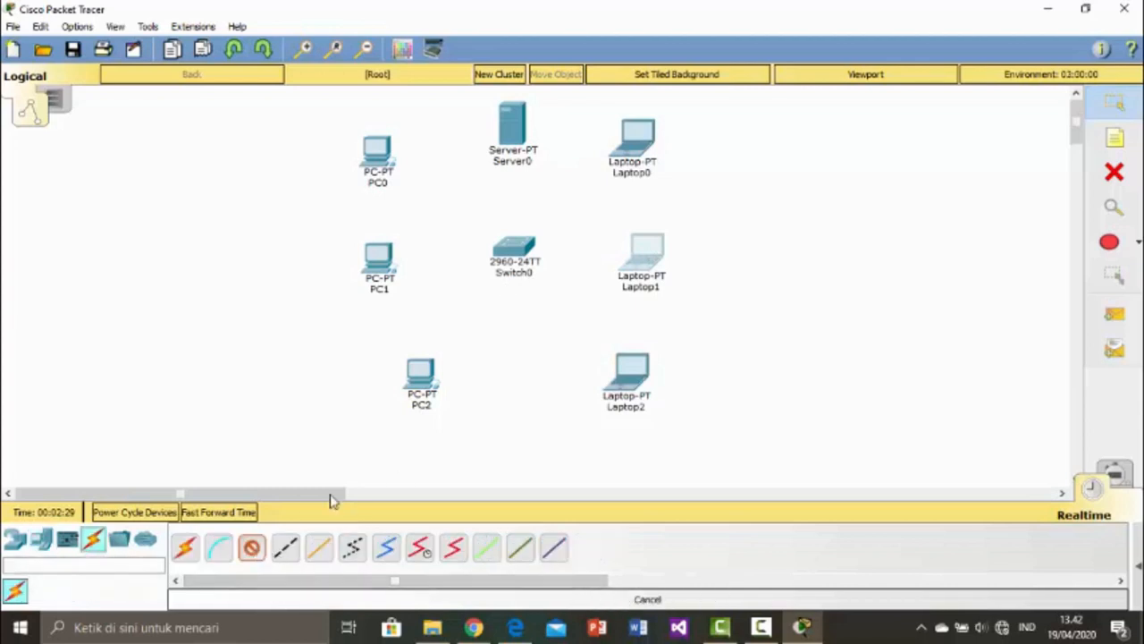
left_click(514, 125)
left_click(547, 134)
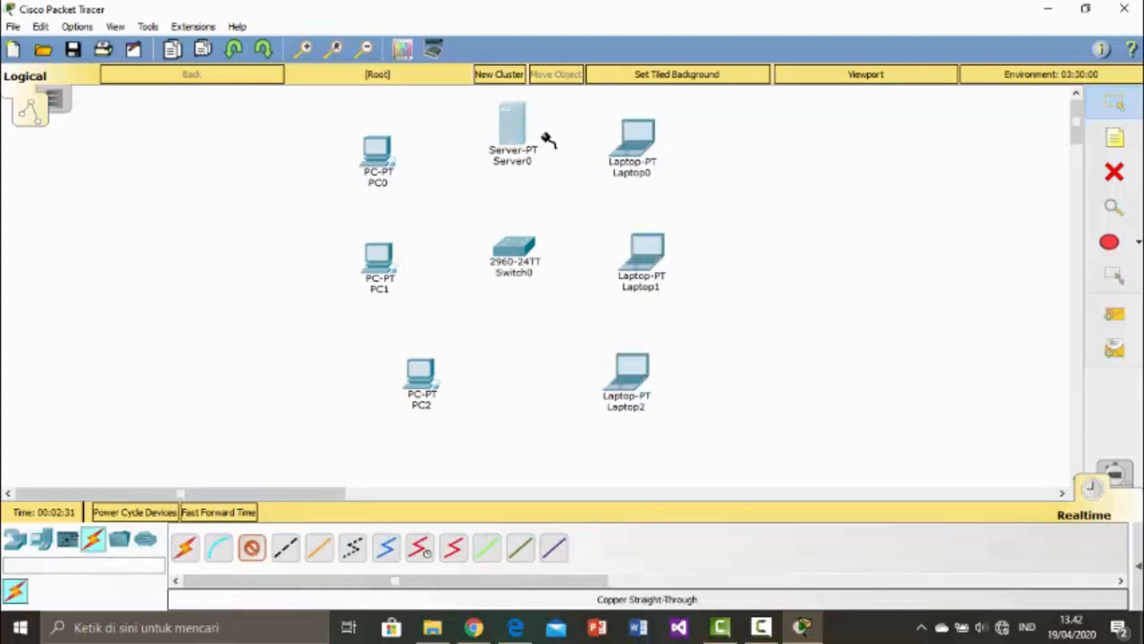
left_click(514, 255)
left_click(605, 36)
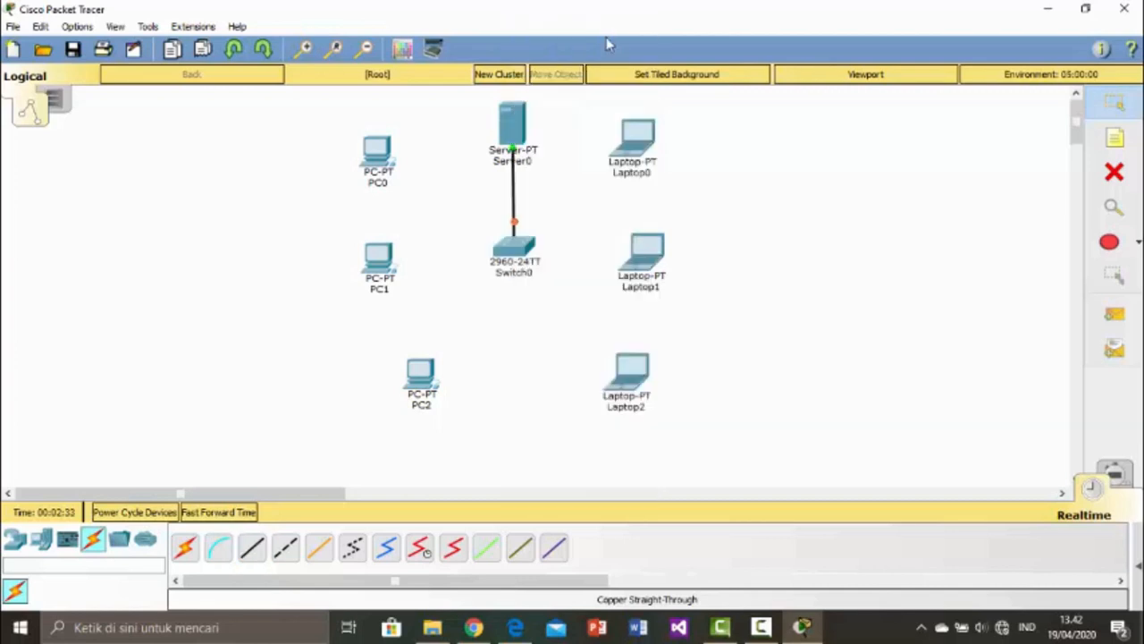
Connect Switch0 to PC0 with a copper straight-through cable
left_click(253, 548)
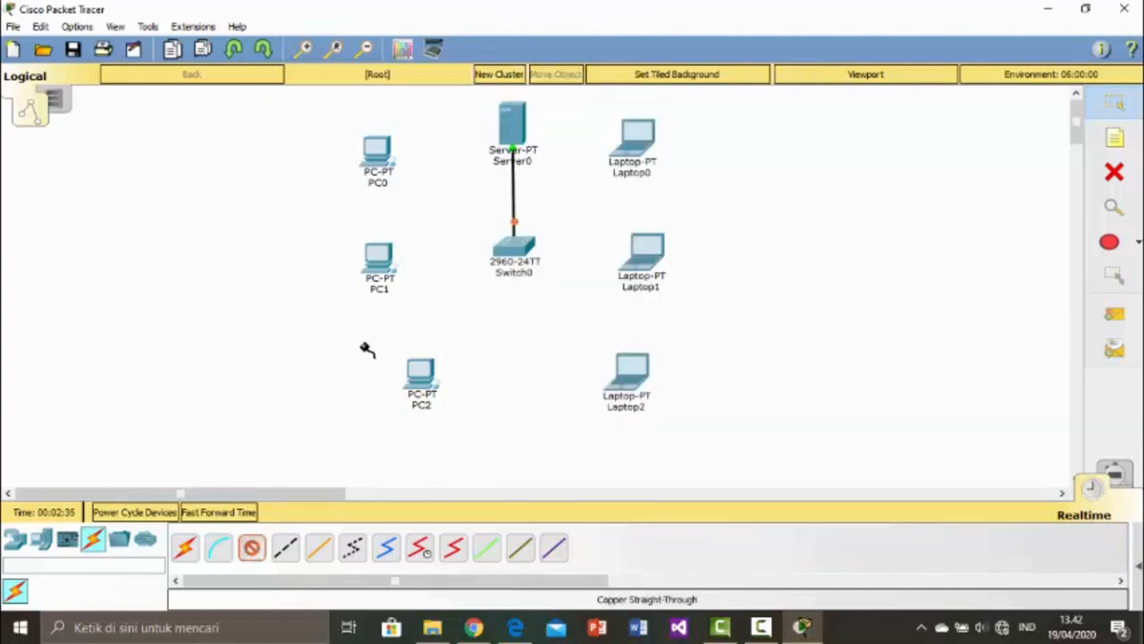
left_click(522, 246)
left_click(608, 31)
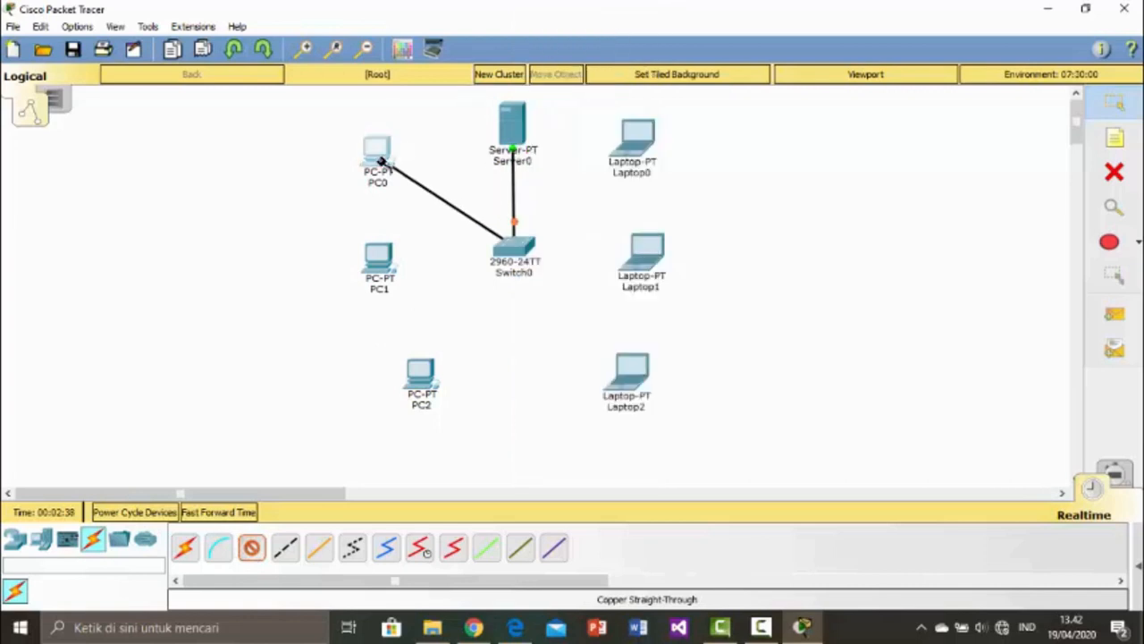
left_click(383, 159)
left_click(437, 223)
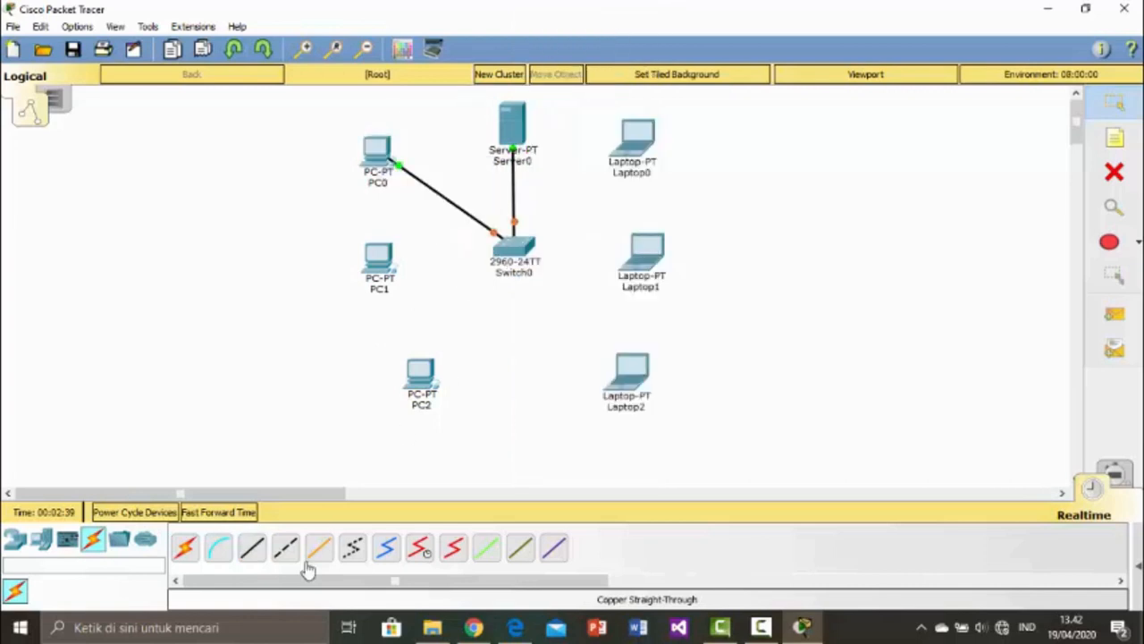
Connect Switch0's FastEthernet0/3 port to PC1 with a copper straight-through cable
left_click(253, 554)
left_click(514, 248)
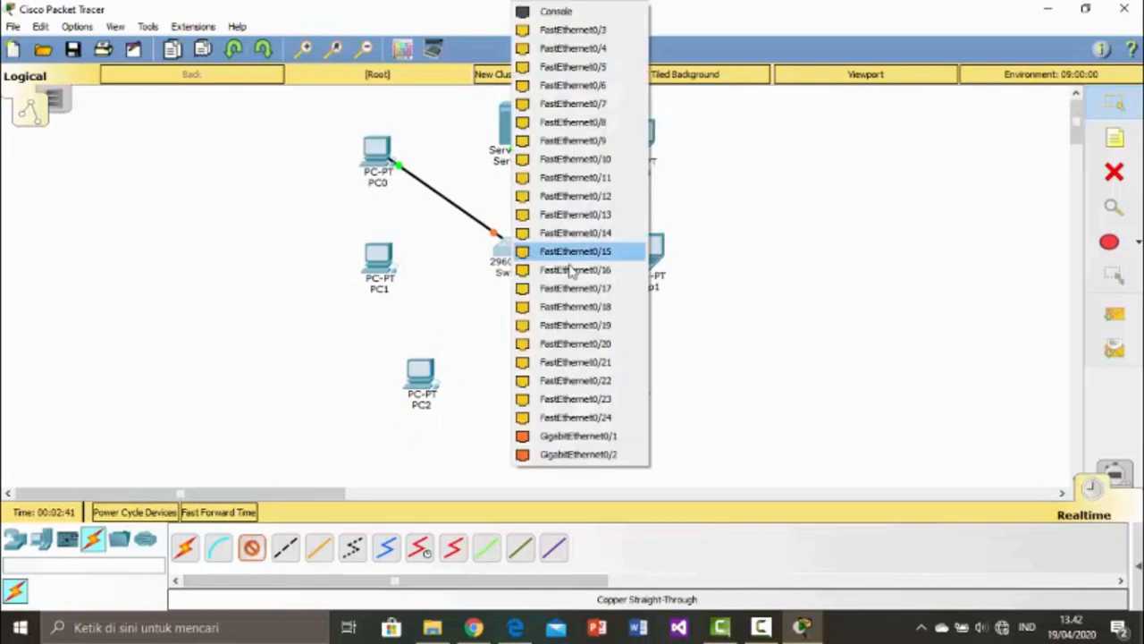
left_click(597, 48)
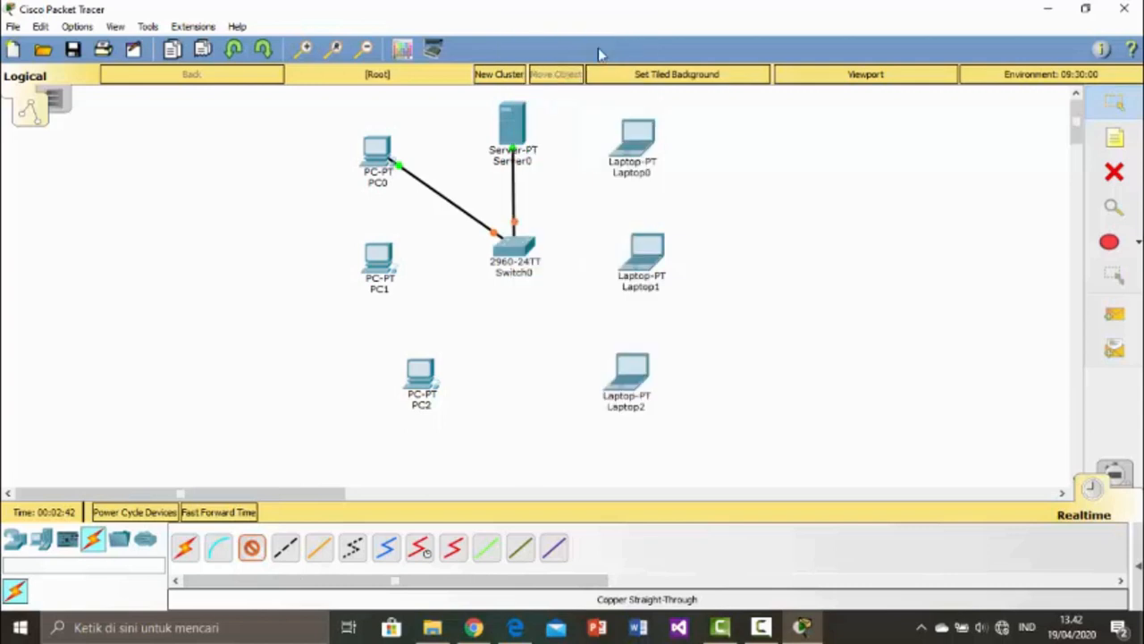
left_click(380, 259)
left_click(438, 328)
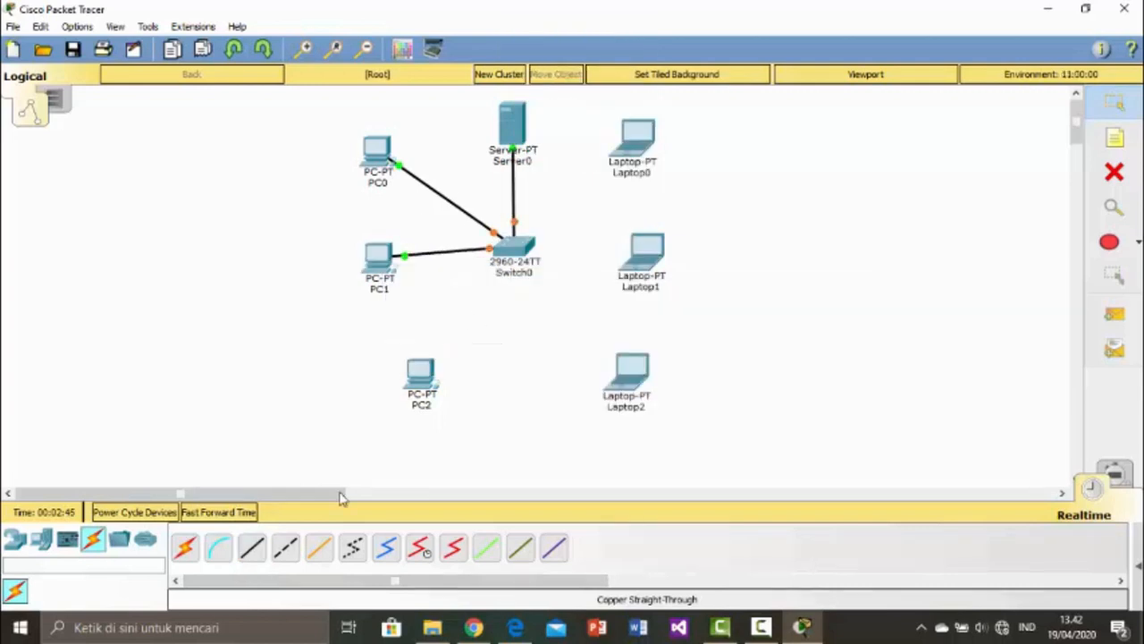
Connect Switch0's FastEthernet0/4 port to PC2 with a copper straight-through cable
left_click(251, 548)
left_click(516, 251)
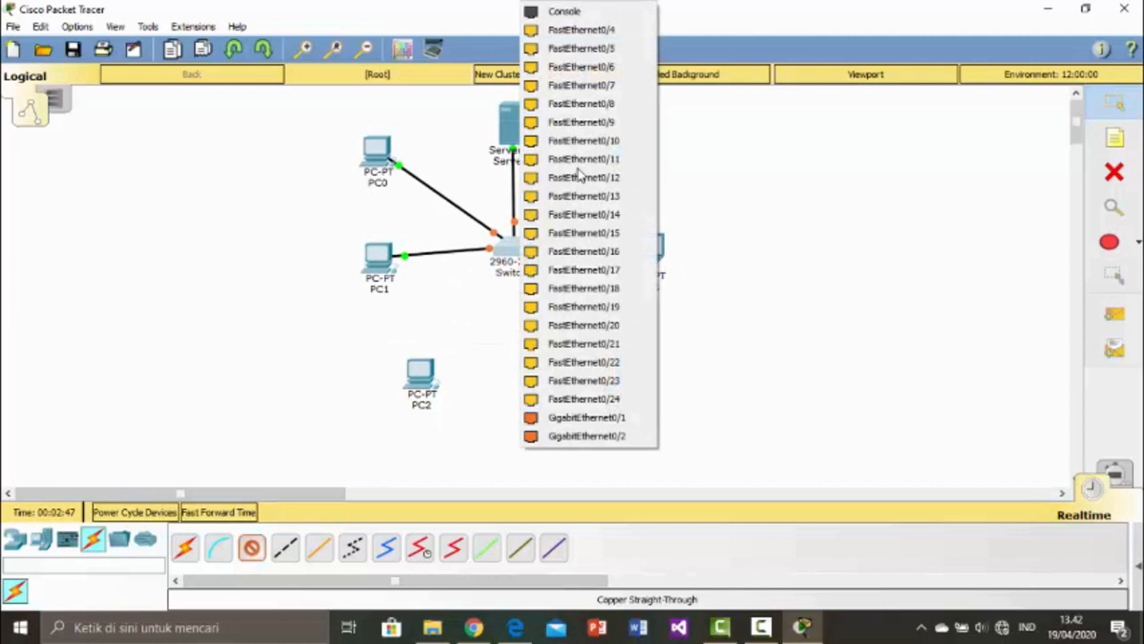
left_click(594, 28)
left_click(420, 371)
left_click(479, 434)
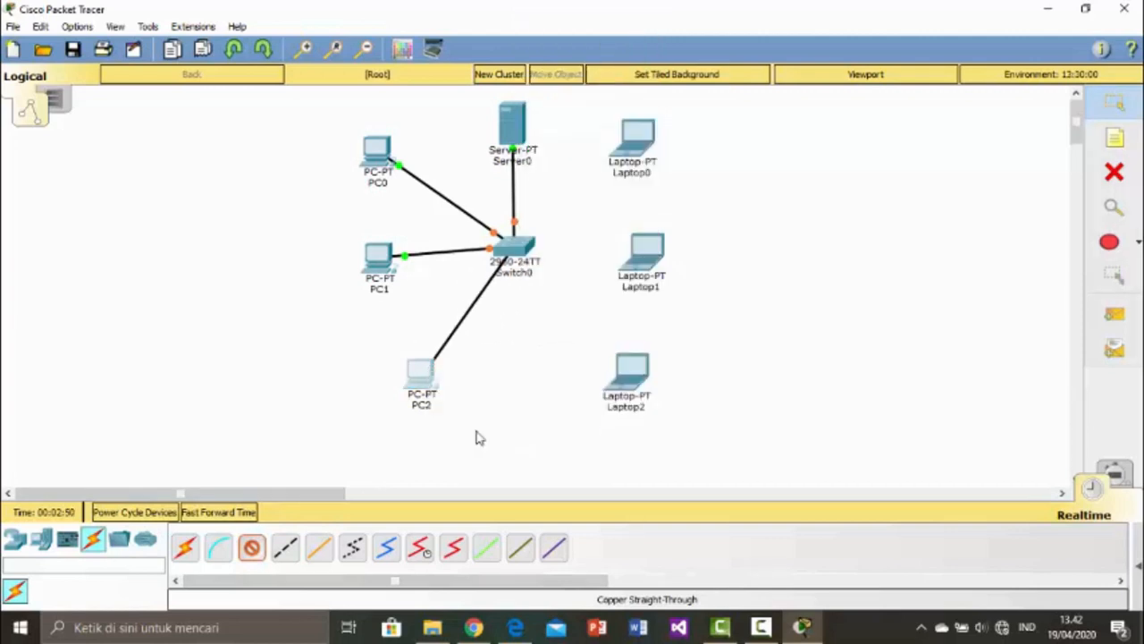
Connect Switch0's FastEthernet0/5 port to Laptop0 with a copper straight-through cable
left_click(251, 549)
left_click(523, 251)
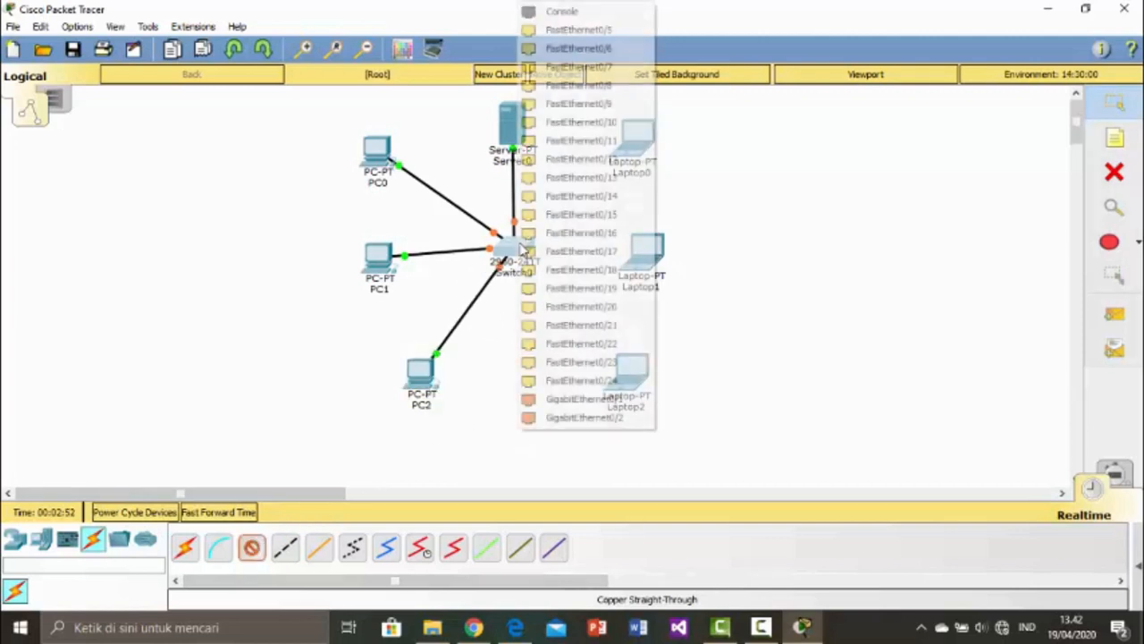
left_click(623, 29)
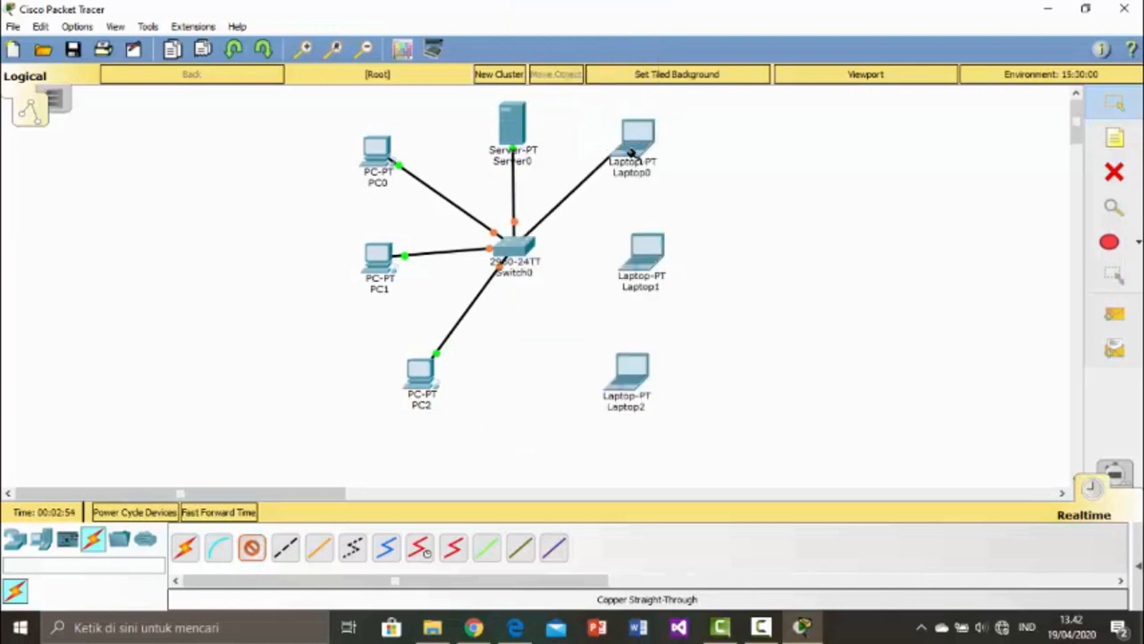
left_click(630, 170)
left_click(677, 215)
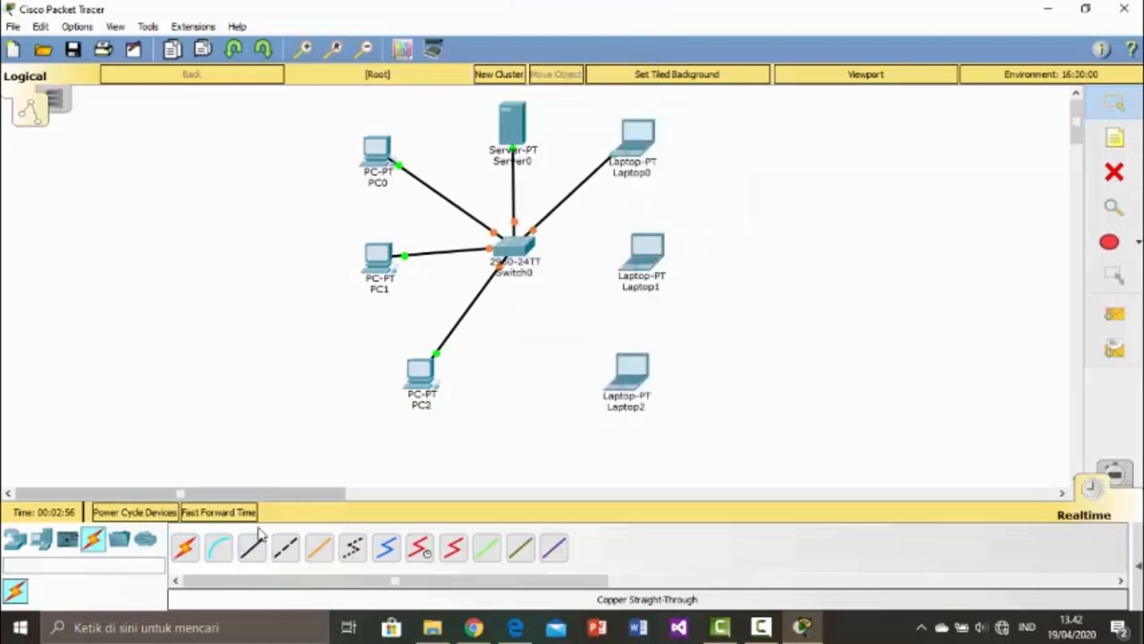
Connect Switch0 to Laptop1 with a copper straight-through cable
left_click(285, 546)
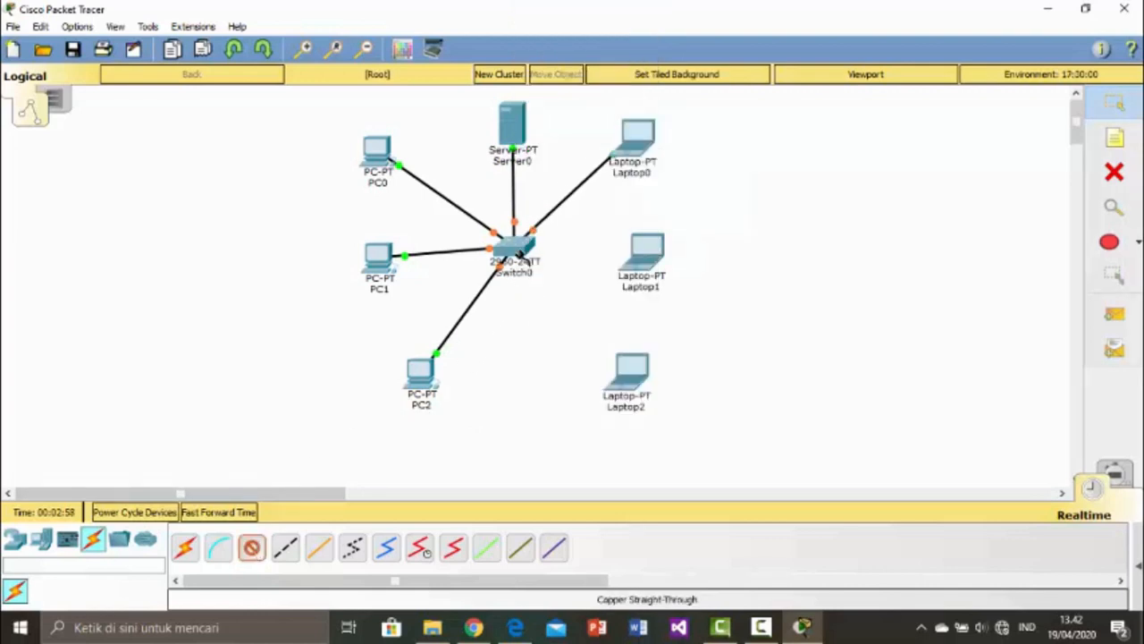
left_click(521, 255)
left_click(595, 28)
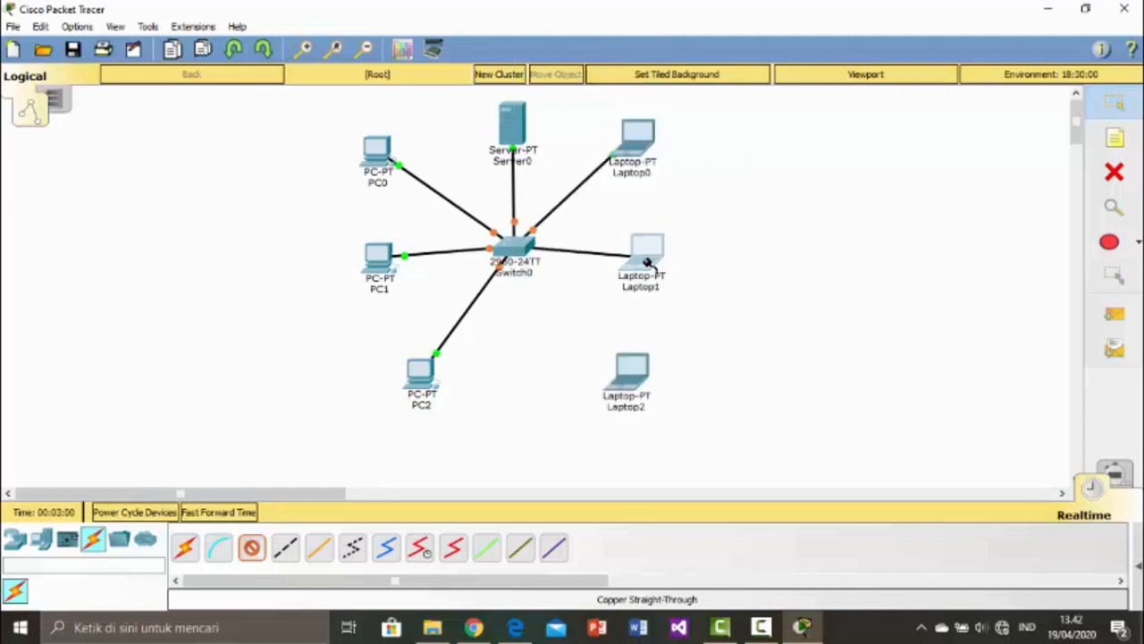
left_click(647, 260)
left_click(694, 325)
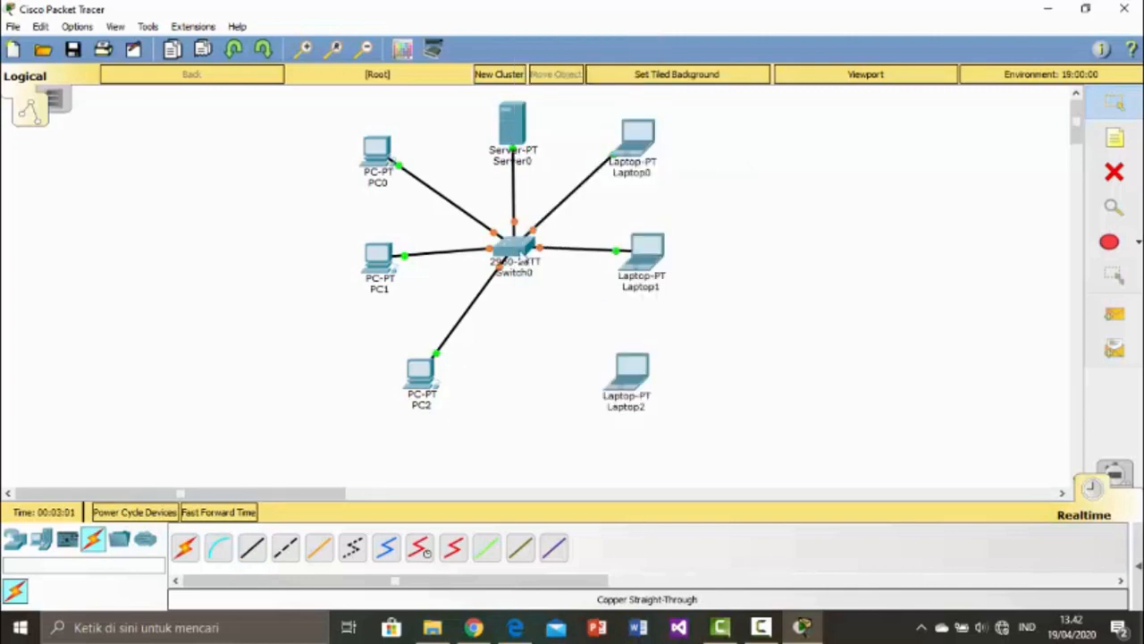
Connect Switch0's FastEthernet0/7 port to Laptop2 with a copper straight-through cable
left_click(251, 549)
left_click(515, 250)
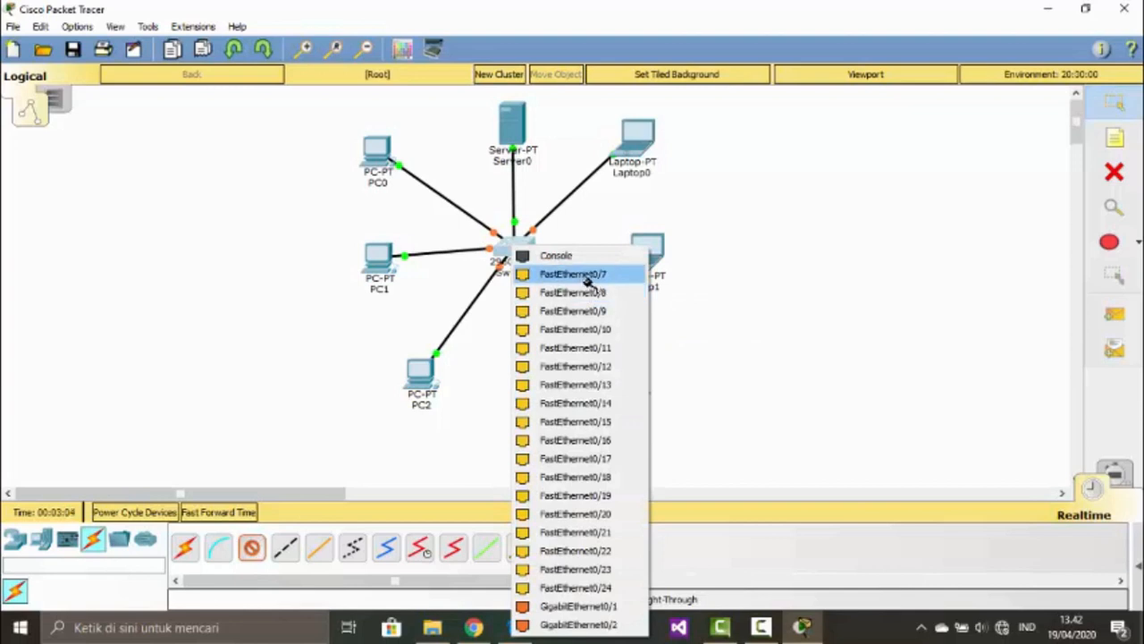
left_click(587, 277)
left_click(631, 374)
left_click(690, 441)
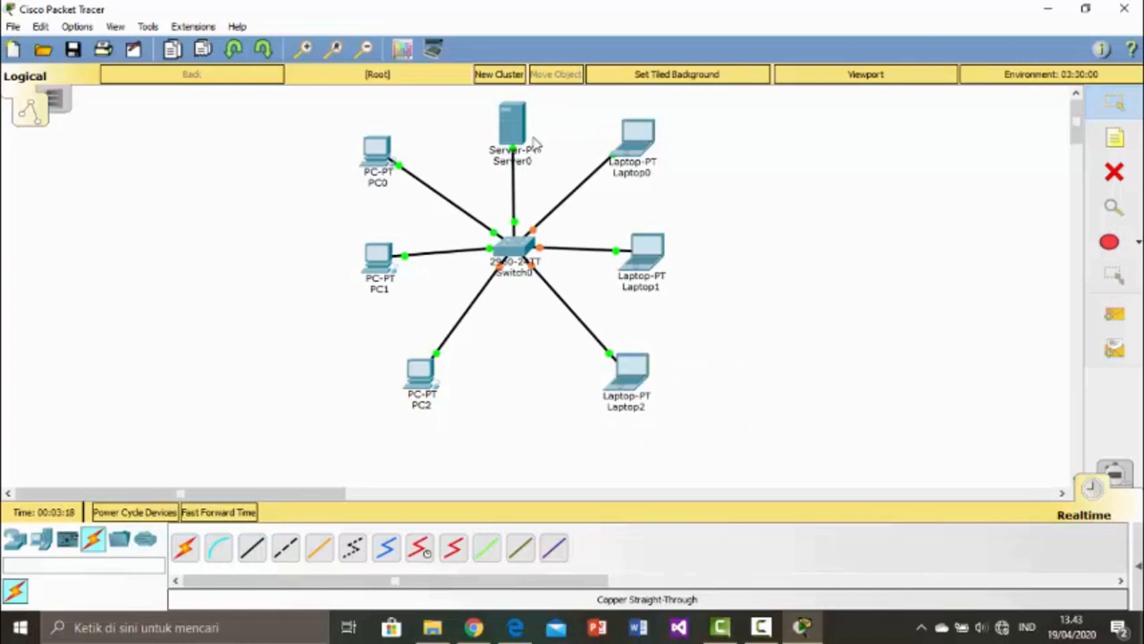
Give Server0 the static IP address 192.168.77.5, subnet mask 255.255.255.0 and default gateway 192.168.77.10
mouse_move(515, 139)
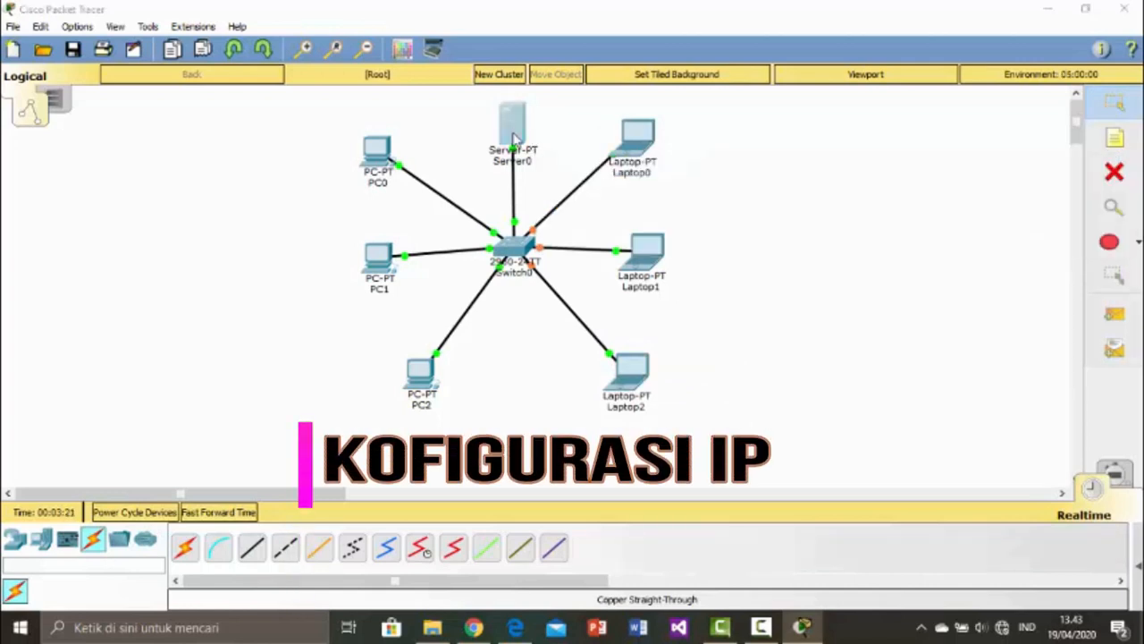
left_click(514, 137)
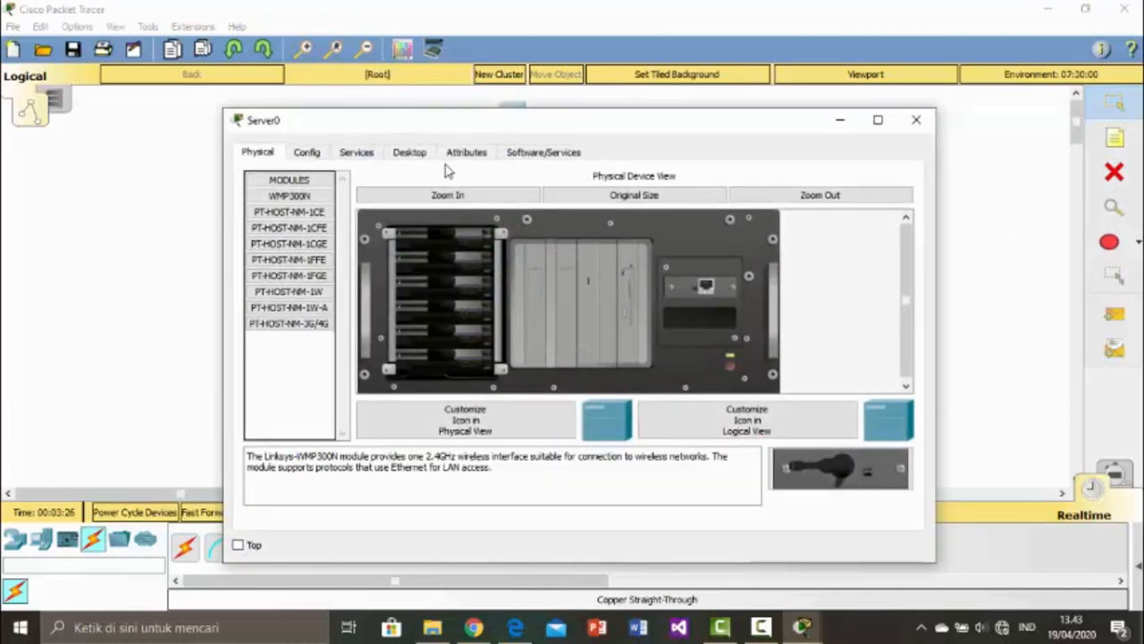
left_click(413, 154)
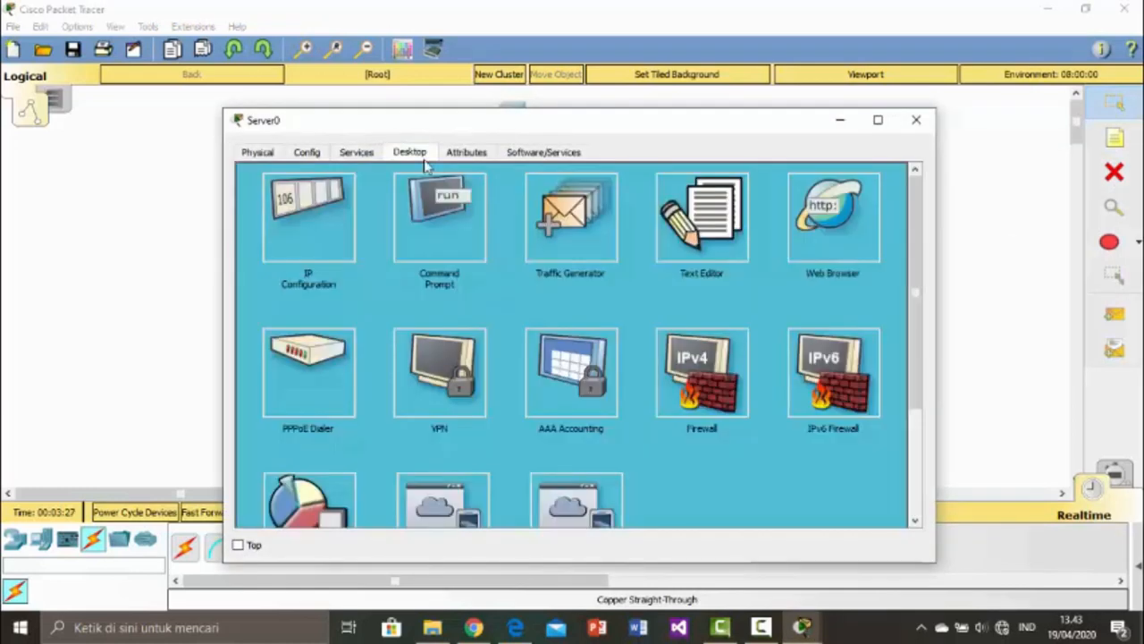
left_click(295, 218)
left_click(526, 261)
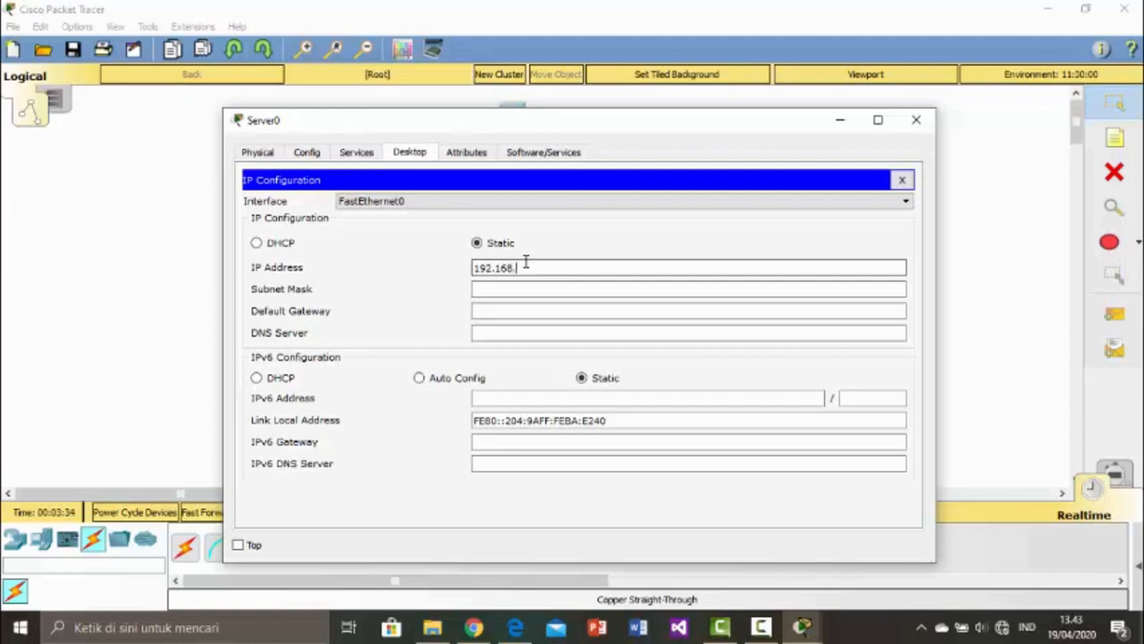
type("192.168.77.5")
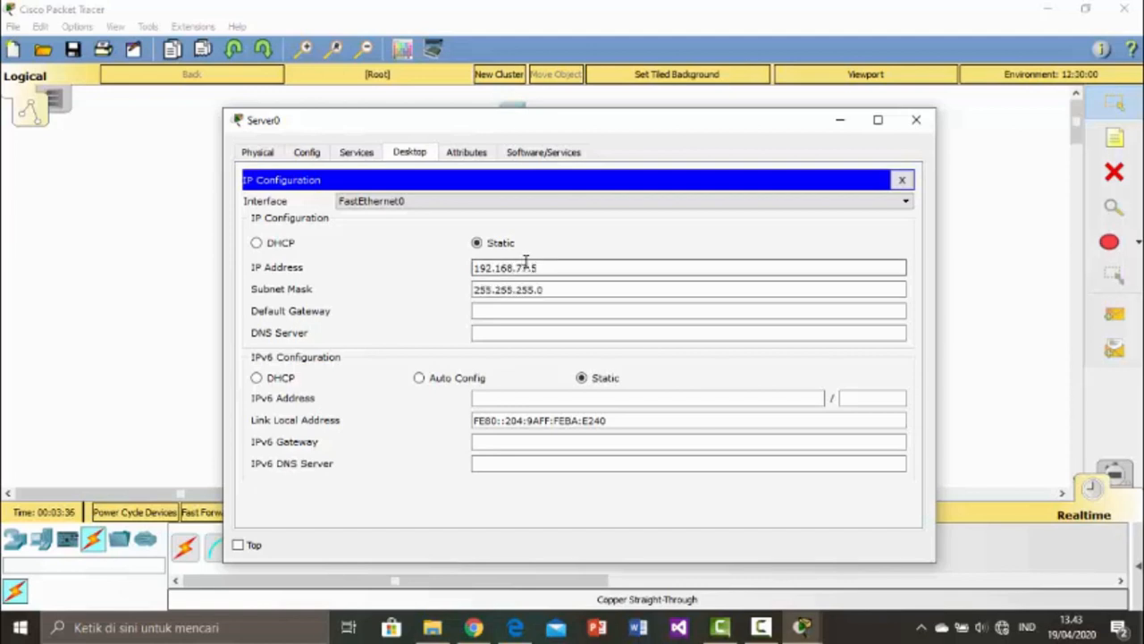
key("Tab")
key("Tab")
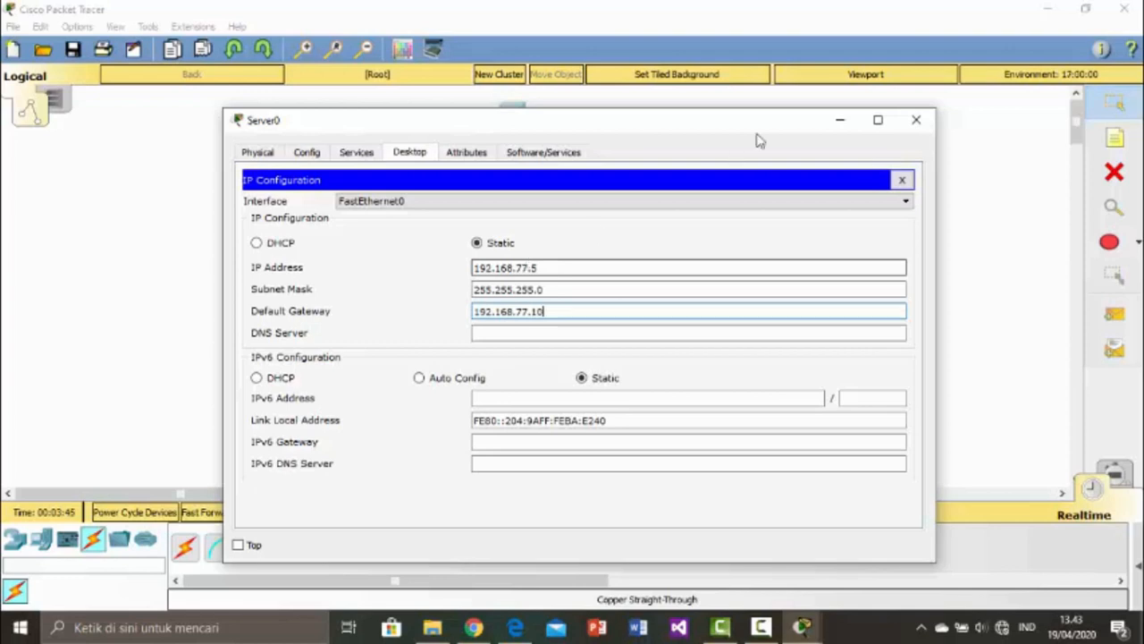
left_click(902, 180)
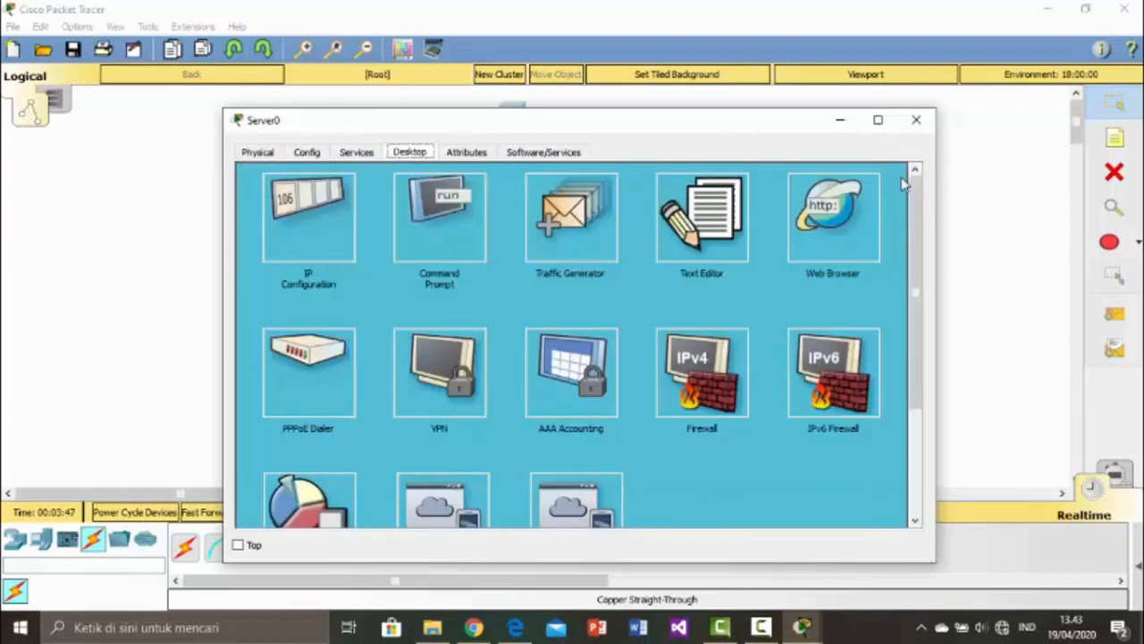
Turn on Server0's DHCP service and set the serverPool default gateway to 192.168.77.5
left_click(356, 151)
left_click(283, 212)
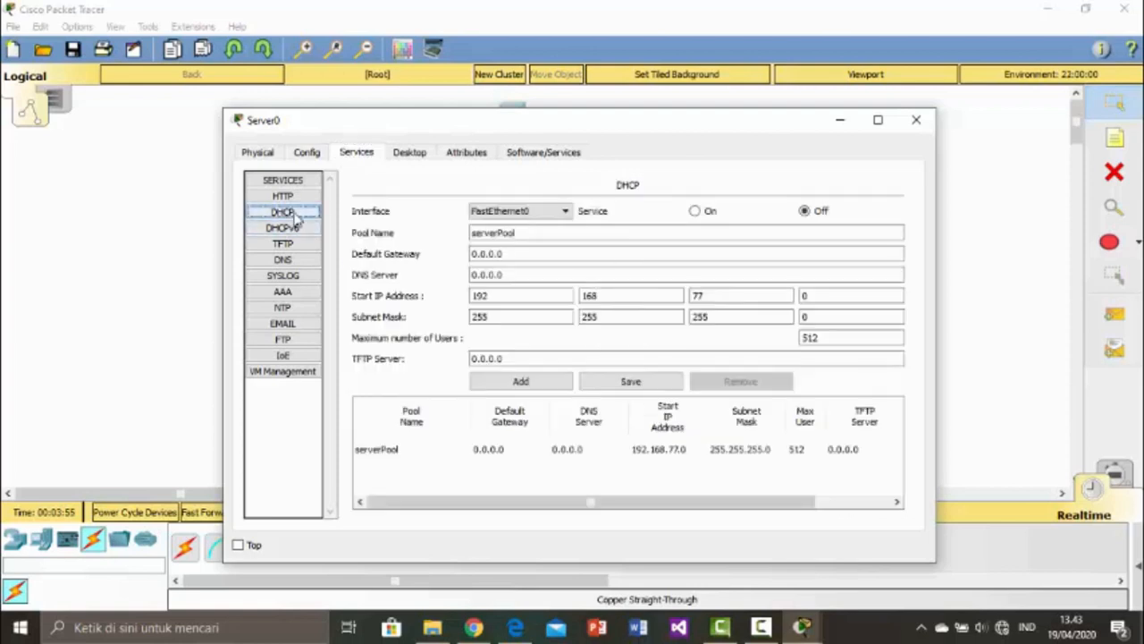
left_click(694, 211)
triple_click(582, 256)
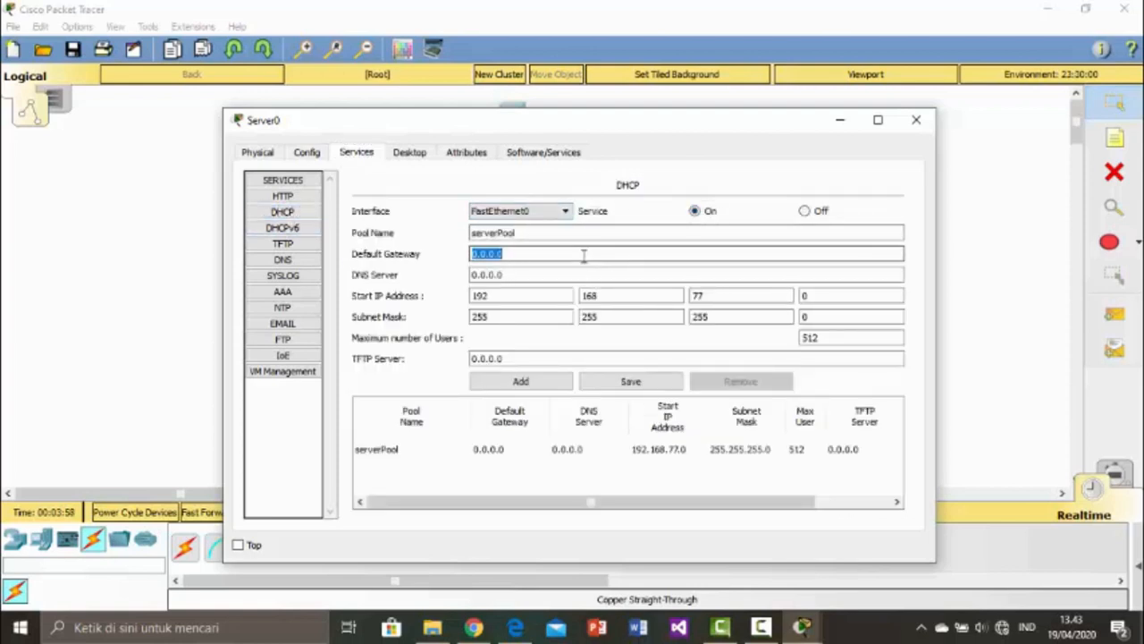
type("192.168.77.5")
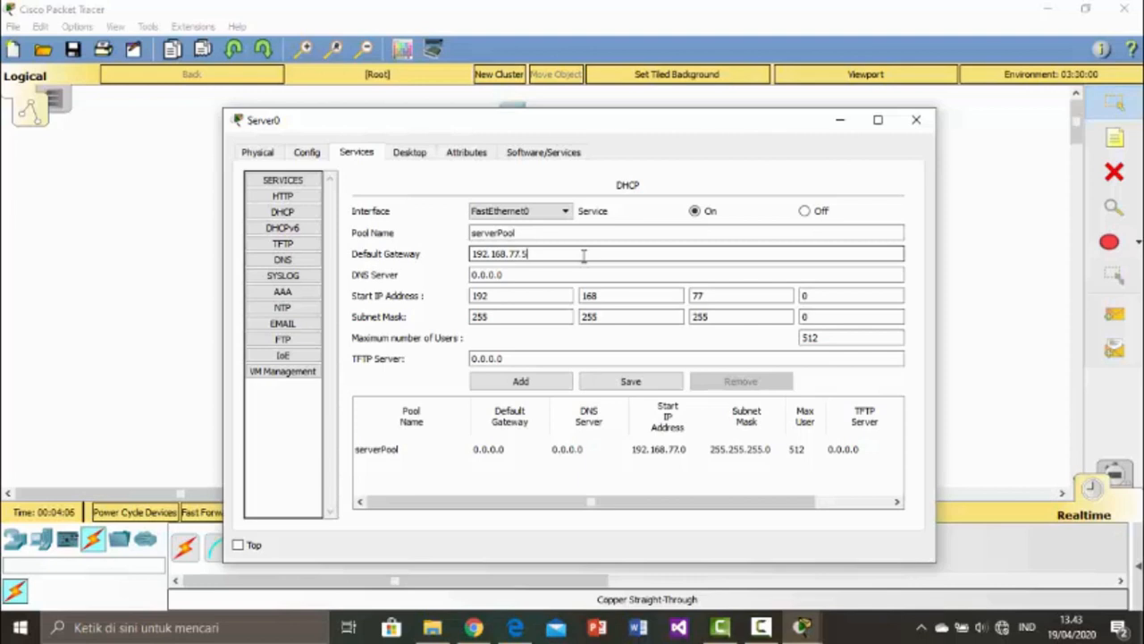
Set the DHCP pool's start IP address to 192.168.77.1 and maximum users to 255, and save the pool
left_click(863, 298)
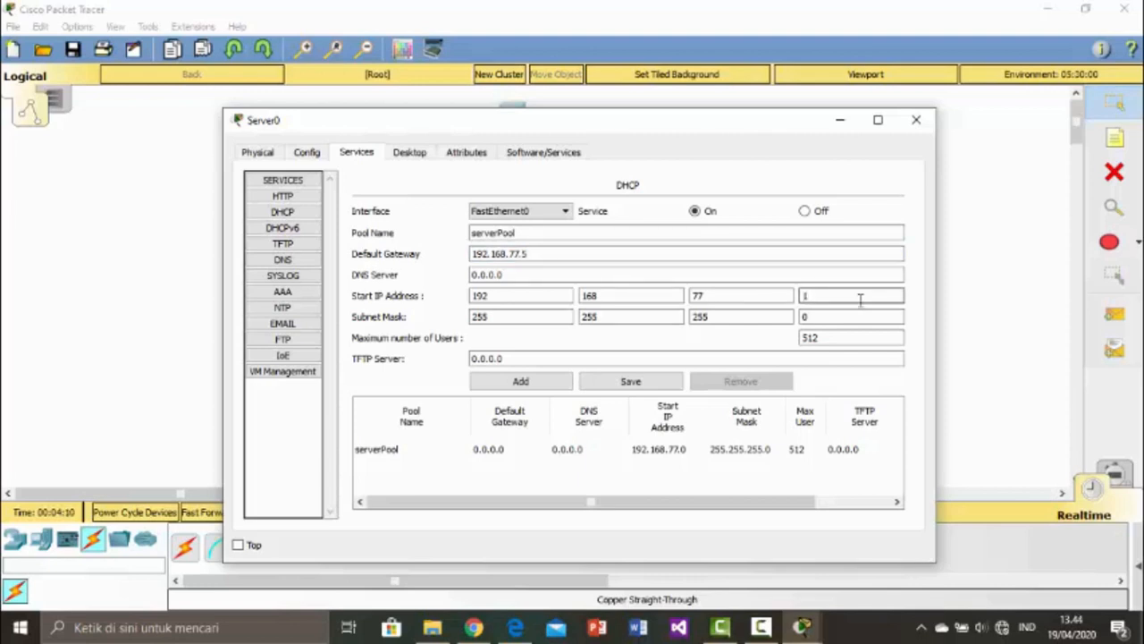
left_click(614, 391)
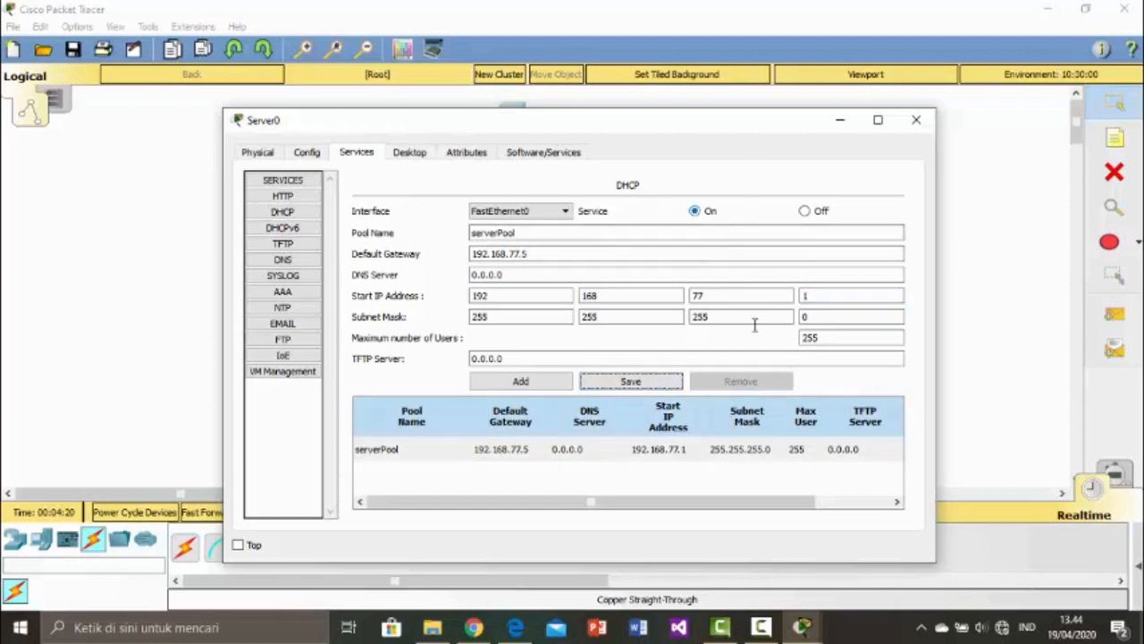
left_click(623, 454)
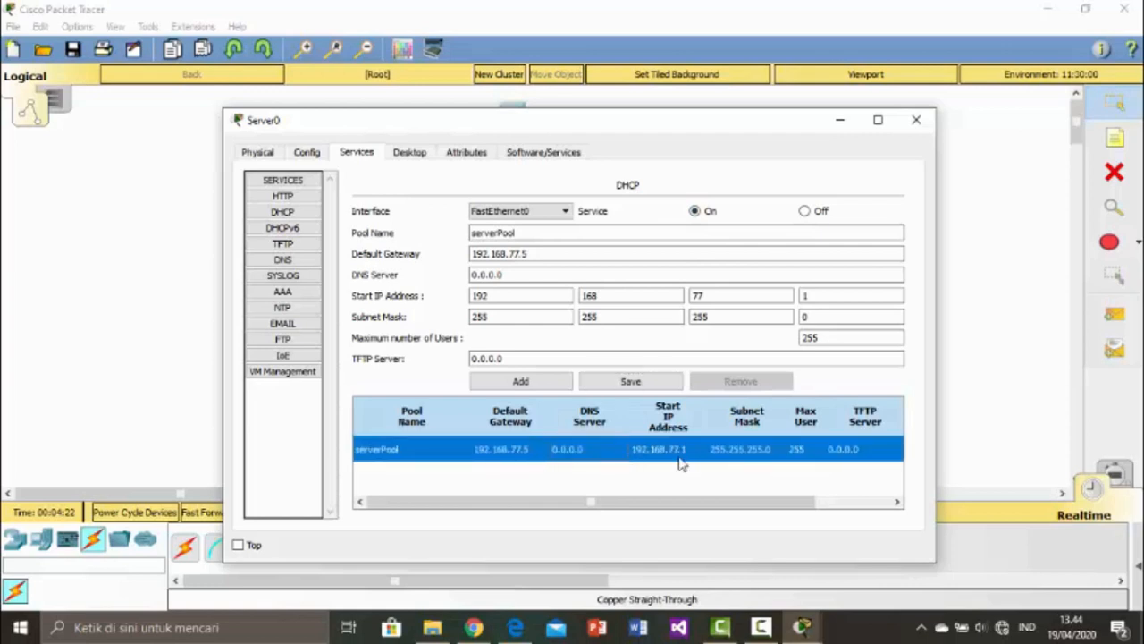
left_click(921, 123)
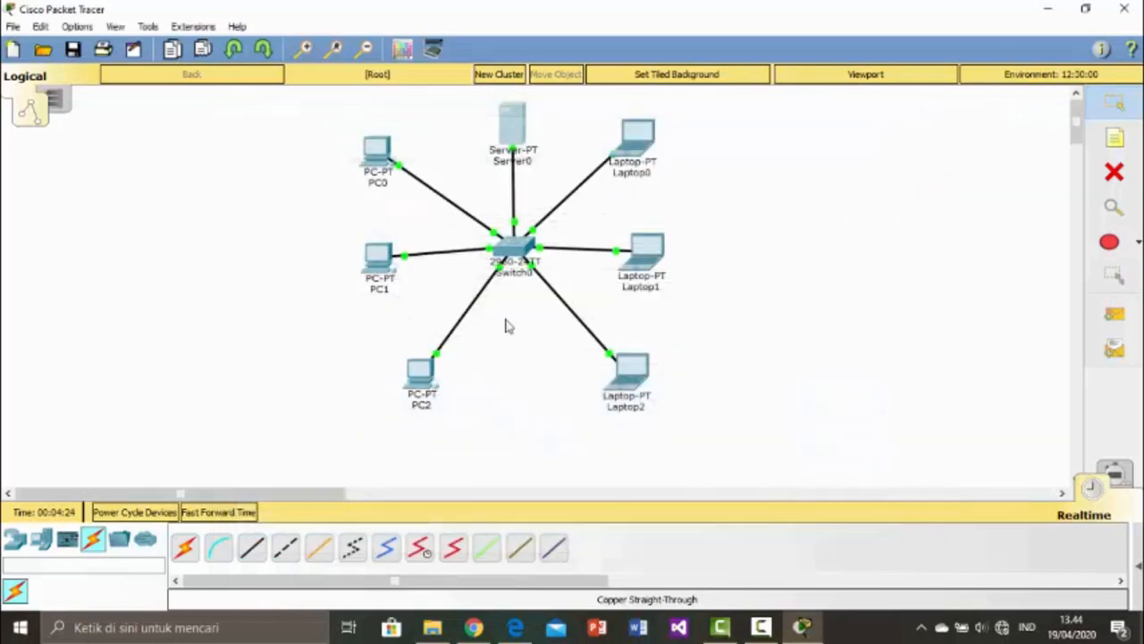
Switch PC0's IPv4 configuration to DHCP so it requests its address from the server
left_click(378, 164)
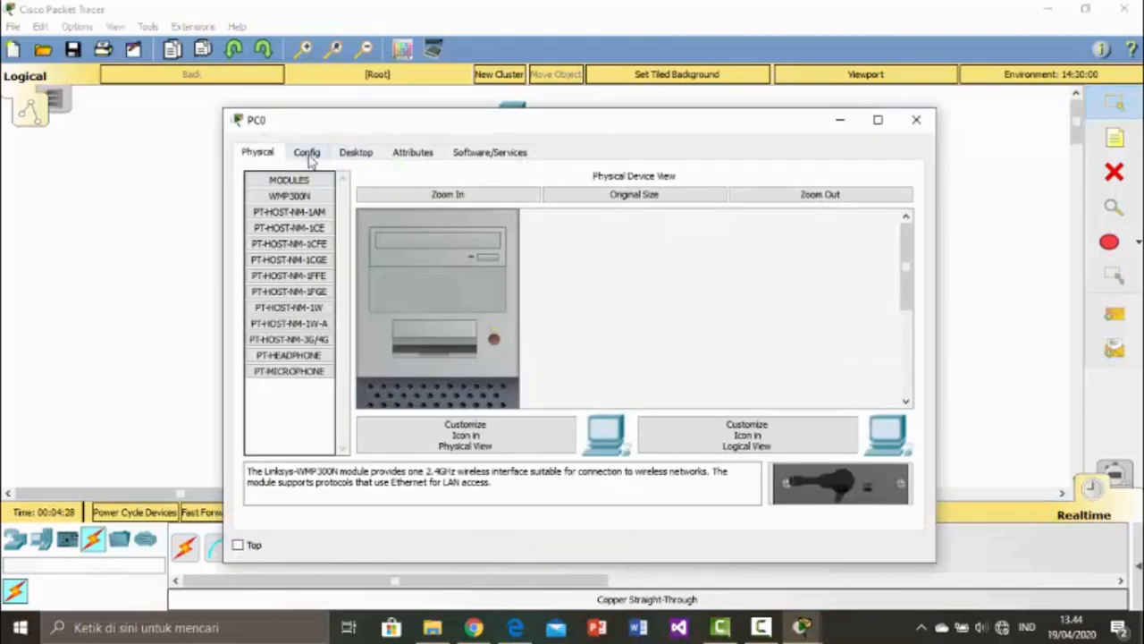
left_click(354, 152)
left_click(332, 208)
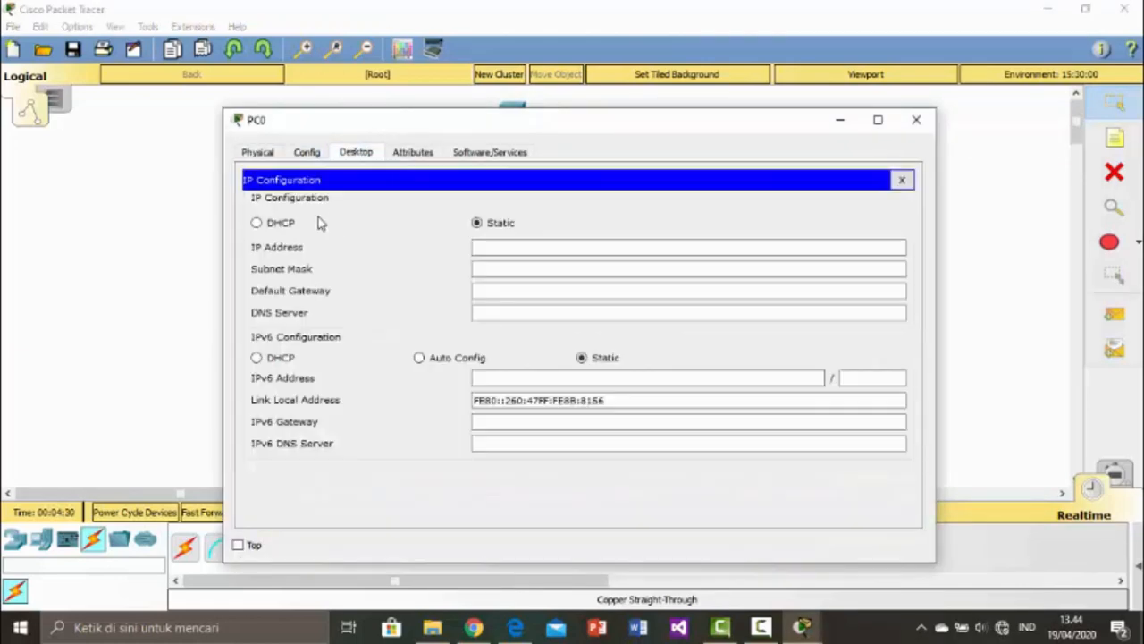
left_click(276, 225)
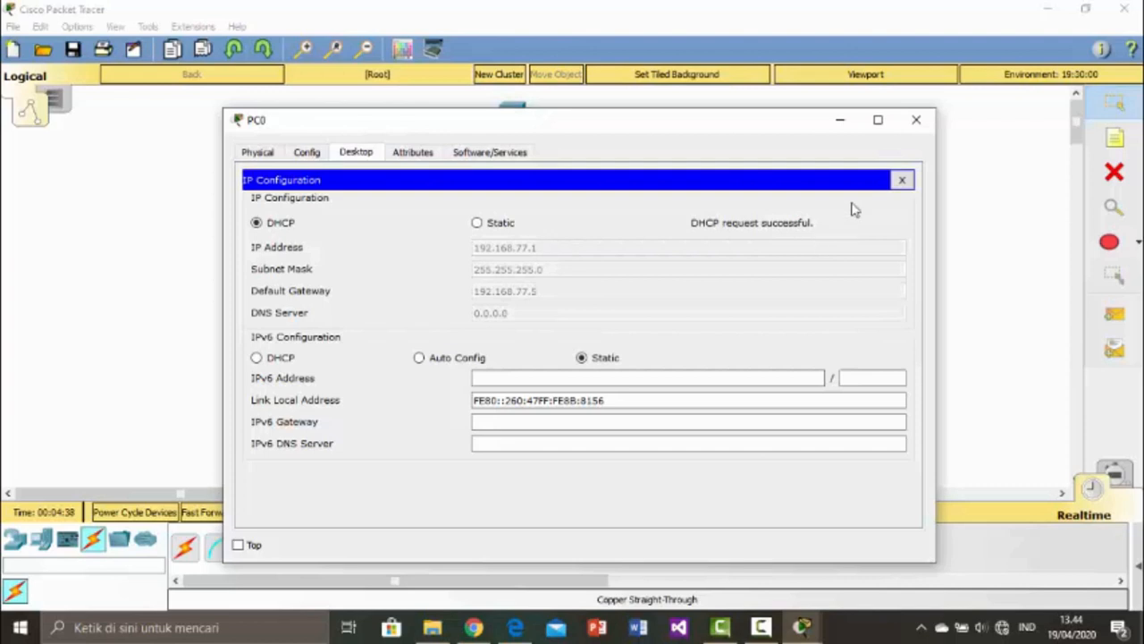
left_click(902, 179)
left_click(916, 120)
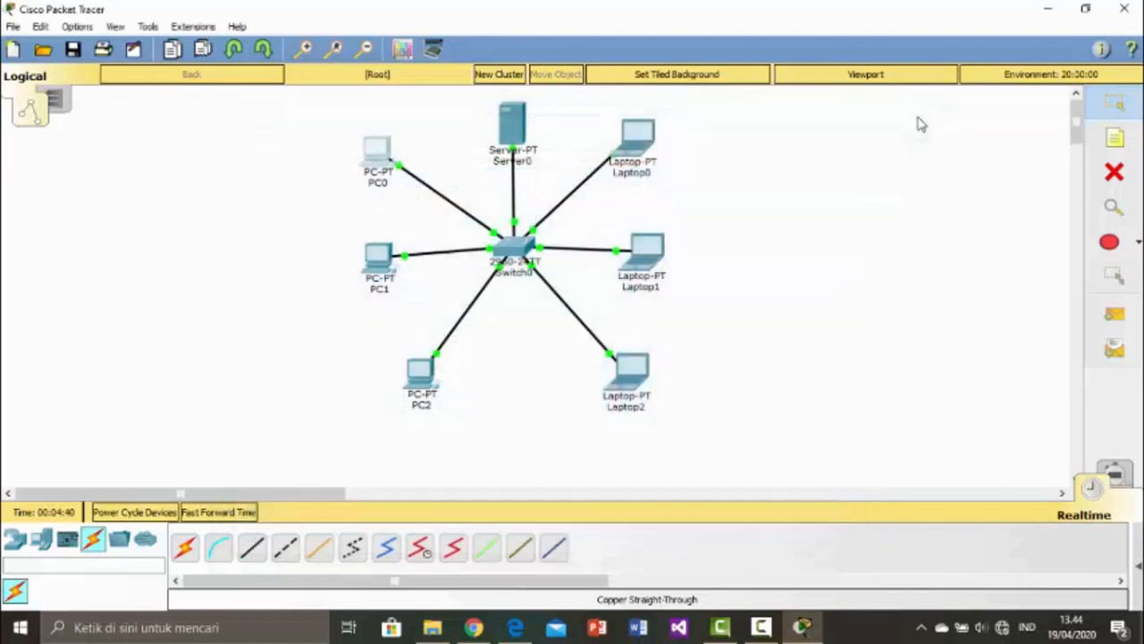
Switch PC1's IPv4 configuration to DHCP and close its device window
left_click(379, 258)
left_click(357, 153)
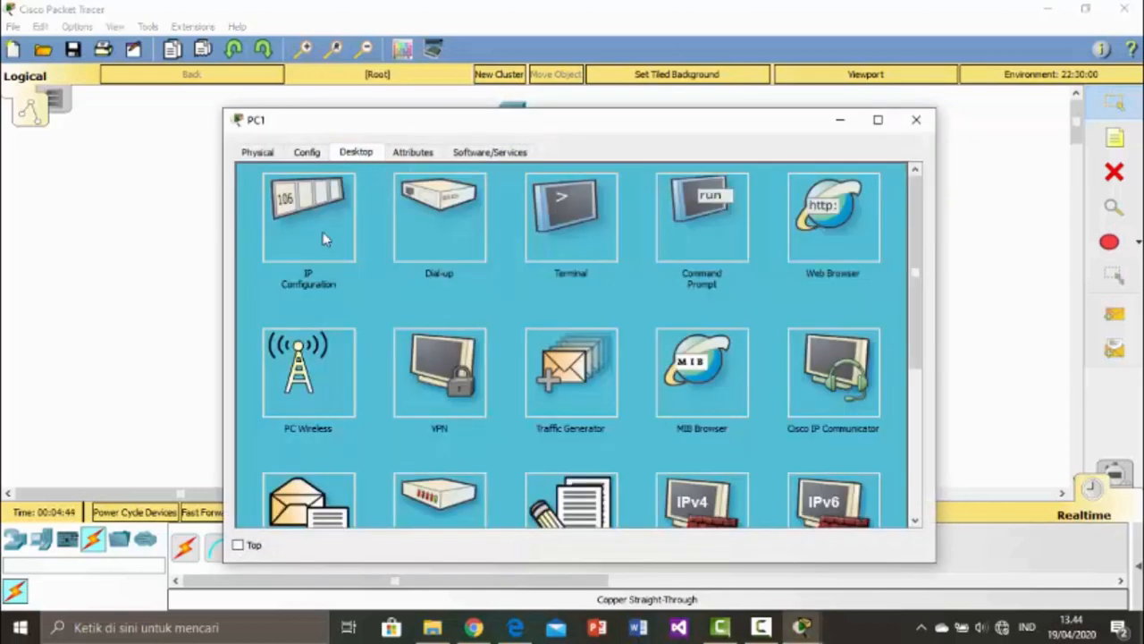
left_click(324, 238)
left_click(257, 223)
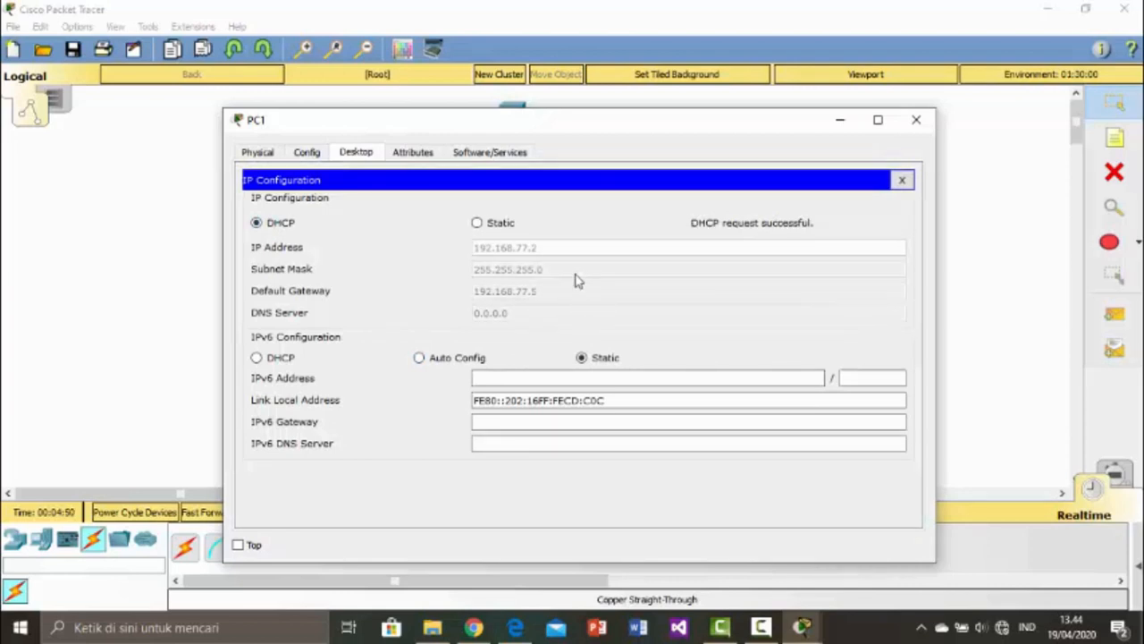
left_click(902, 180)
left_click(915, 122)
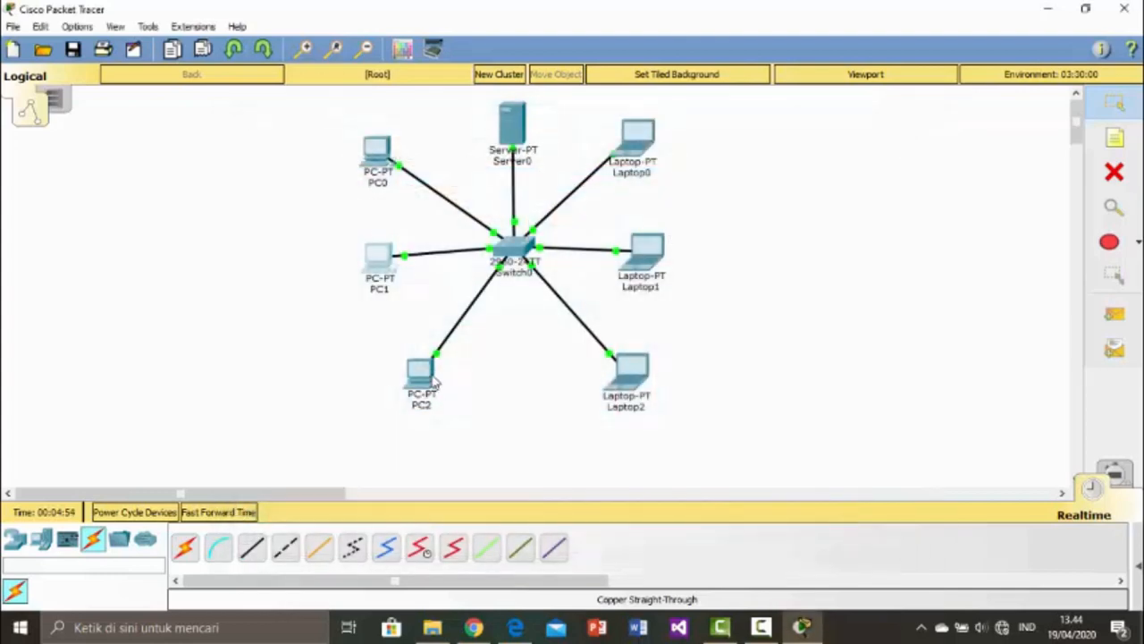
Switch PC2's IPv4 configuration to DHCP and close its device window
left_click(434, 381)
left_click(356, 152)
left_click(301, 219)
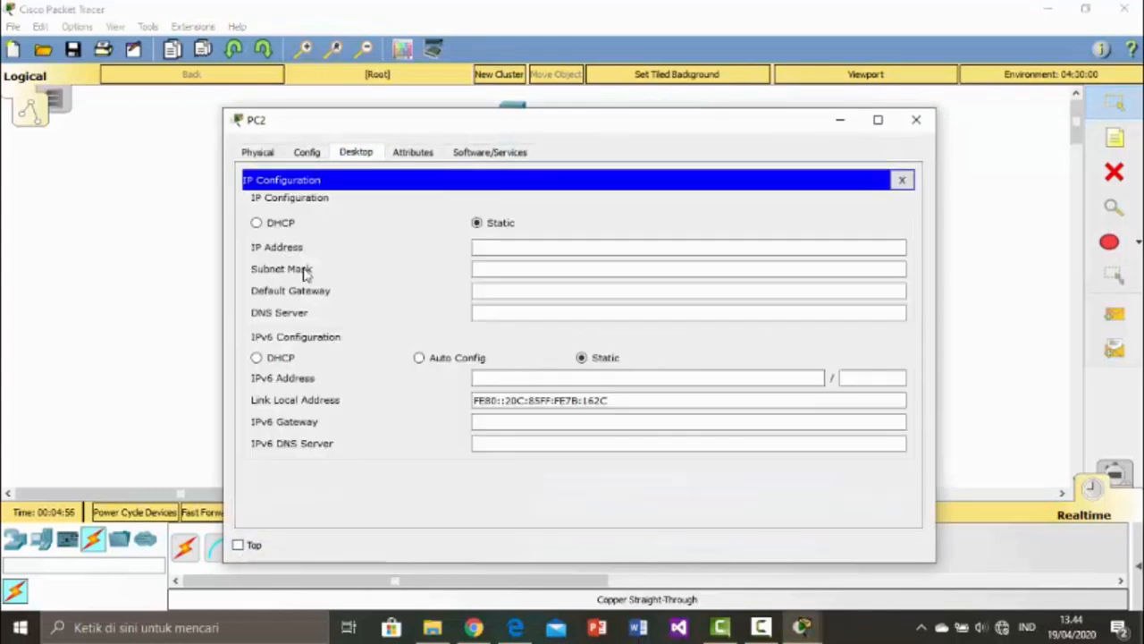
left_click(280, 224)
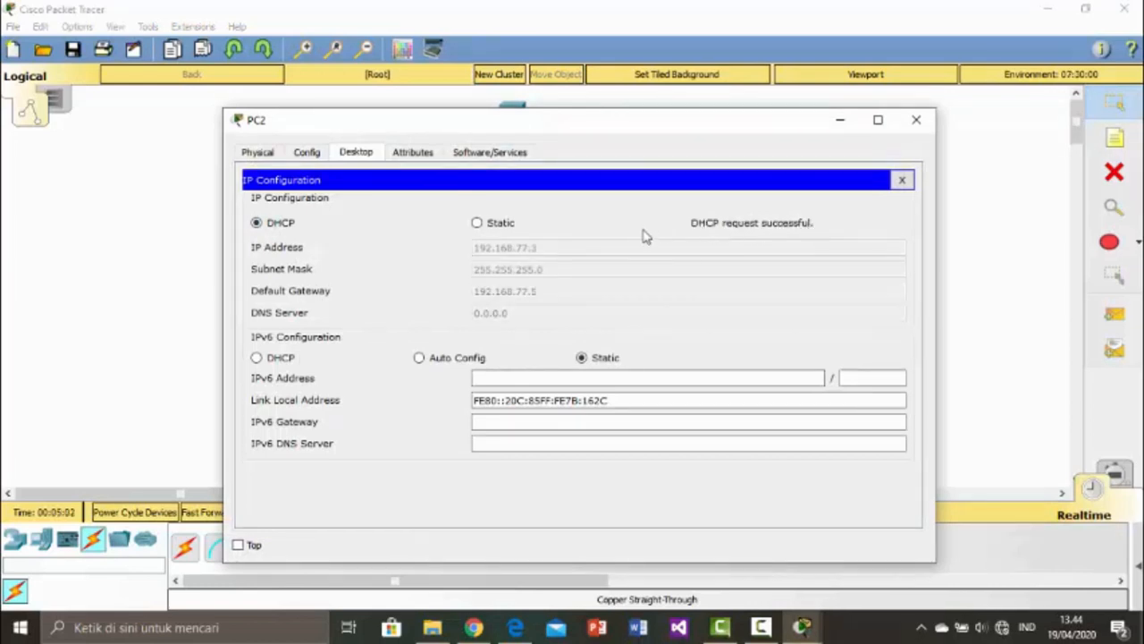
left_click(901, 181)
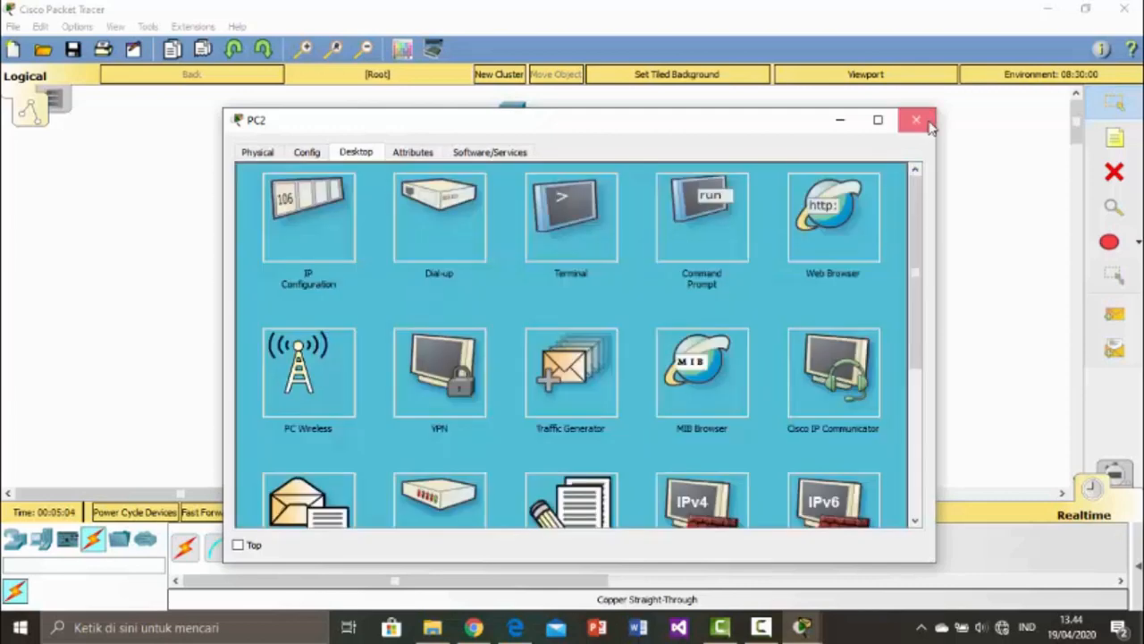
left_click(918, 120)
Switch Laptop0's IPv4 configuration to DHCP and close its device window
left_click(633, 148)
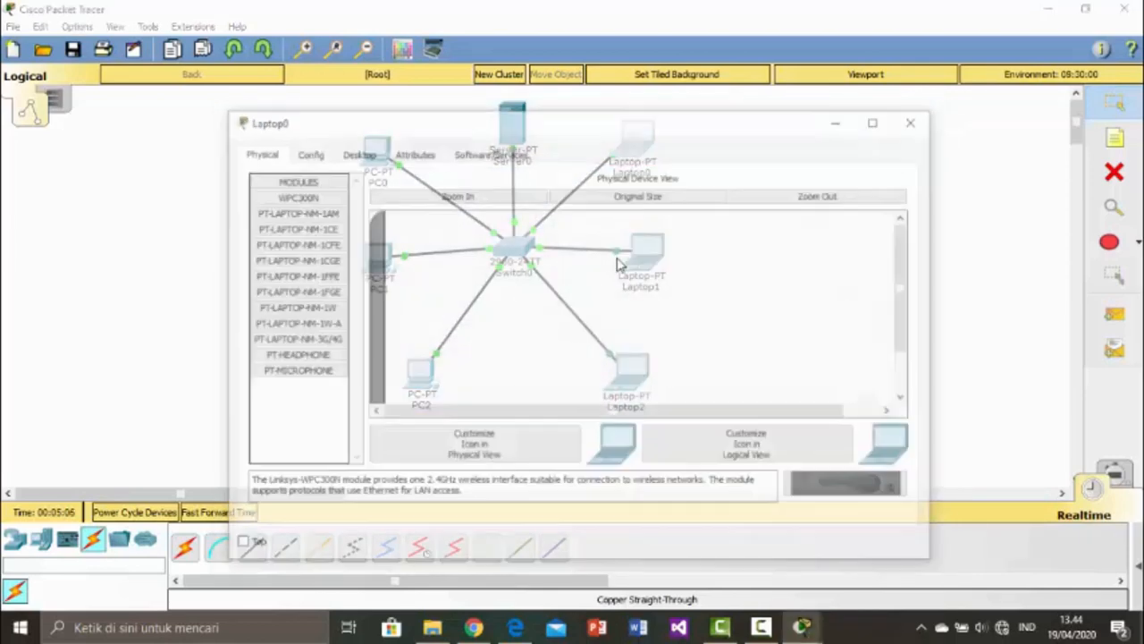
left_click(357, 154)
left_click(298, 235)
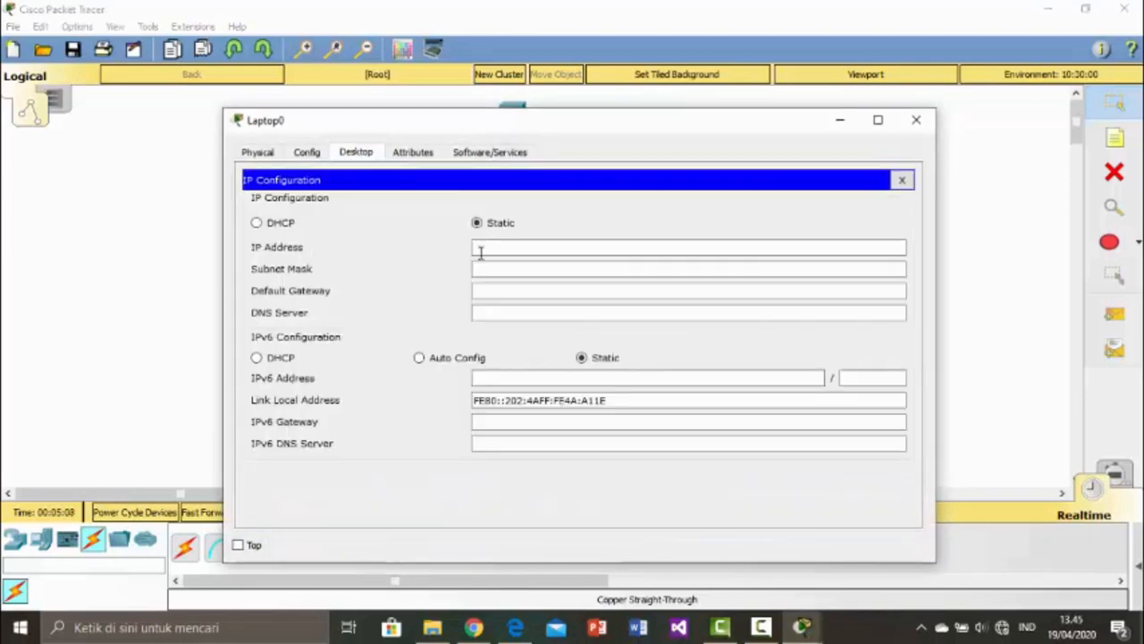
left_click(290, 224)
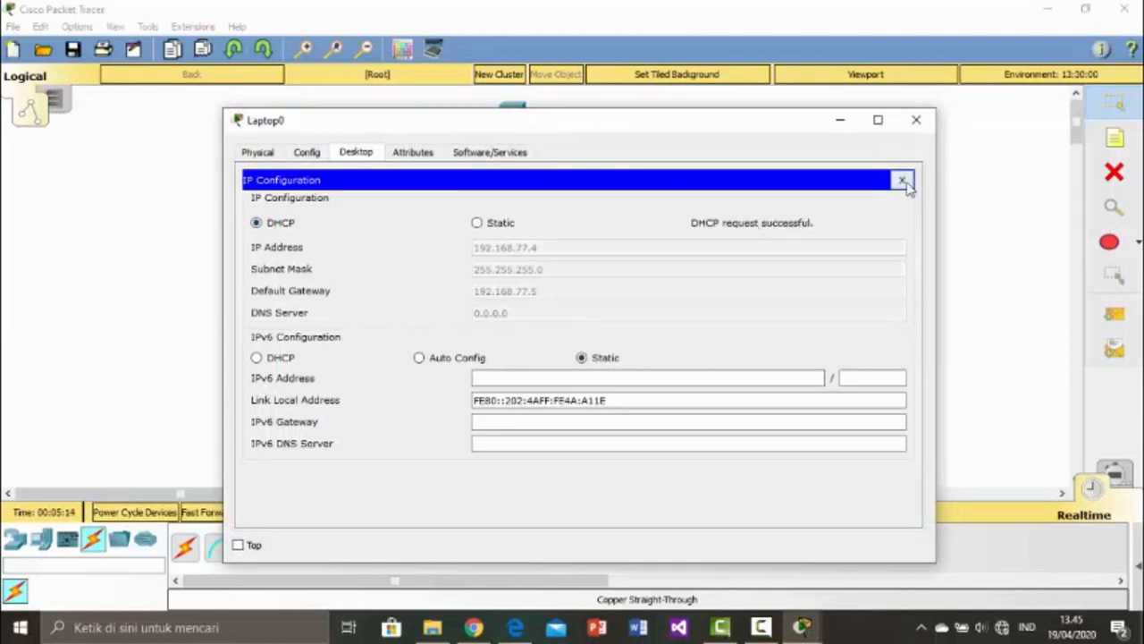
left_click(902, 180)
left_click(916, 119)
Switch Laptop1's IPv4 configuration to DHCP and close its device window
left_click(642, 260)
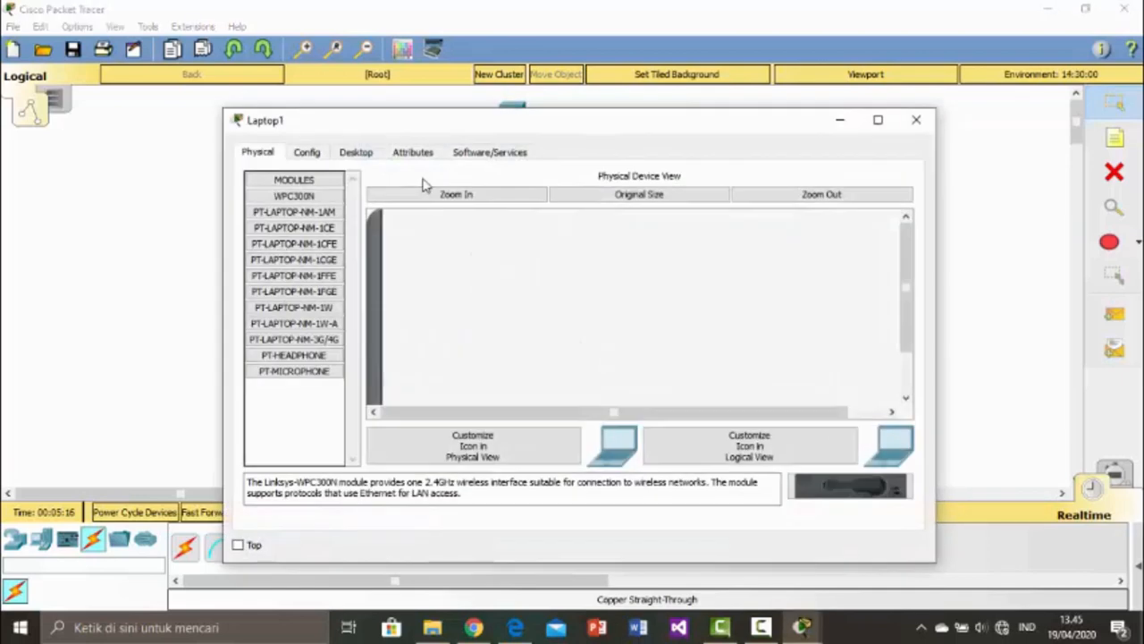
left_click(358, 153)
left_click(327, 207)
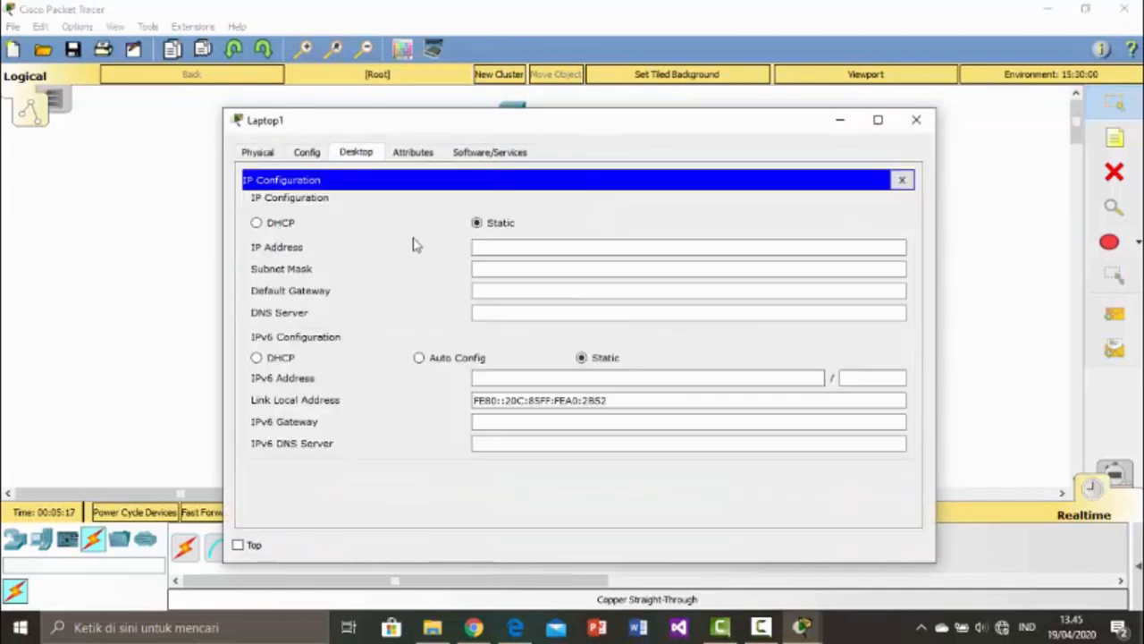
left_click(284, 225)
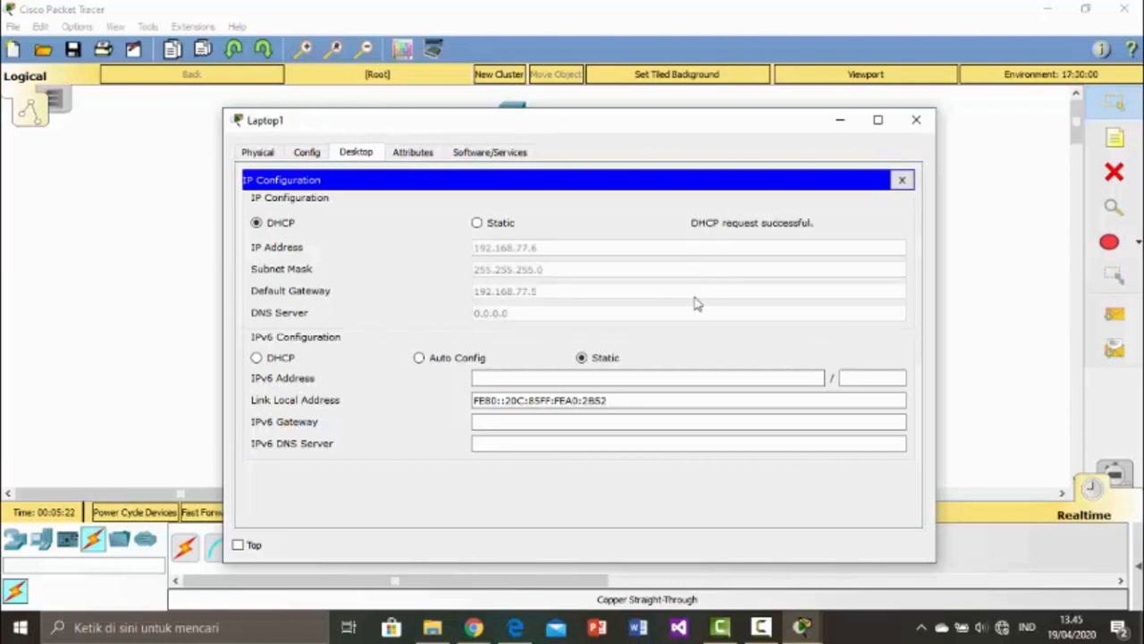
left_click(903, 181)
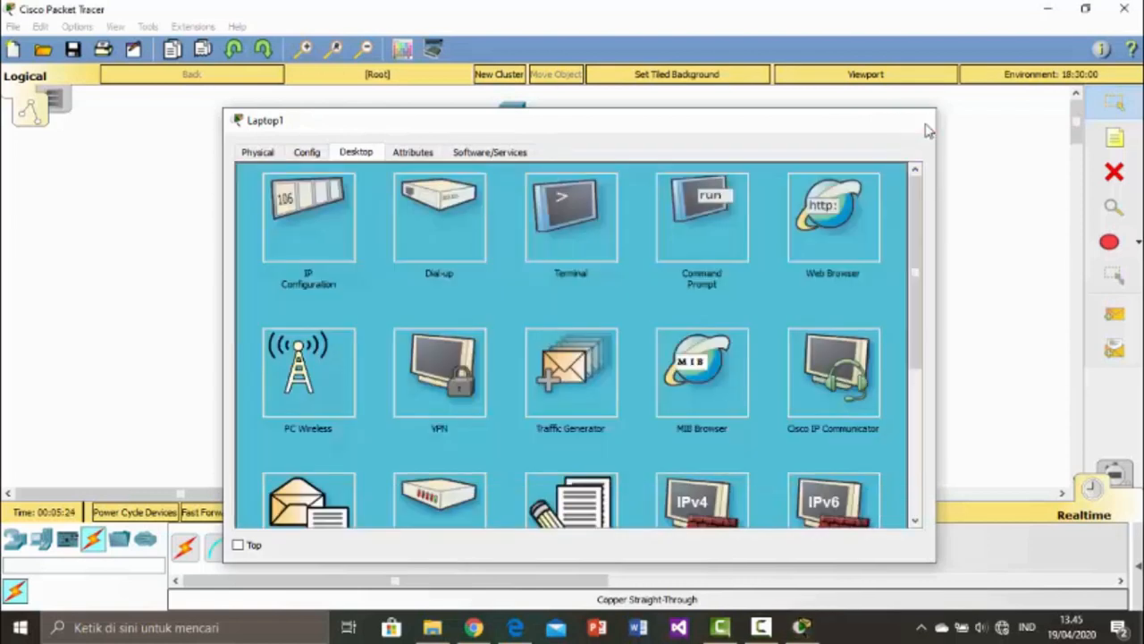
left_click(916, 120)
Switch Laptop2's IPv4 configuration to DHCP and close its device window
left_click(623, 374)
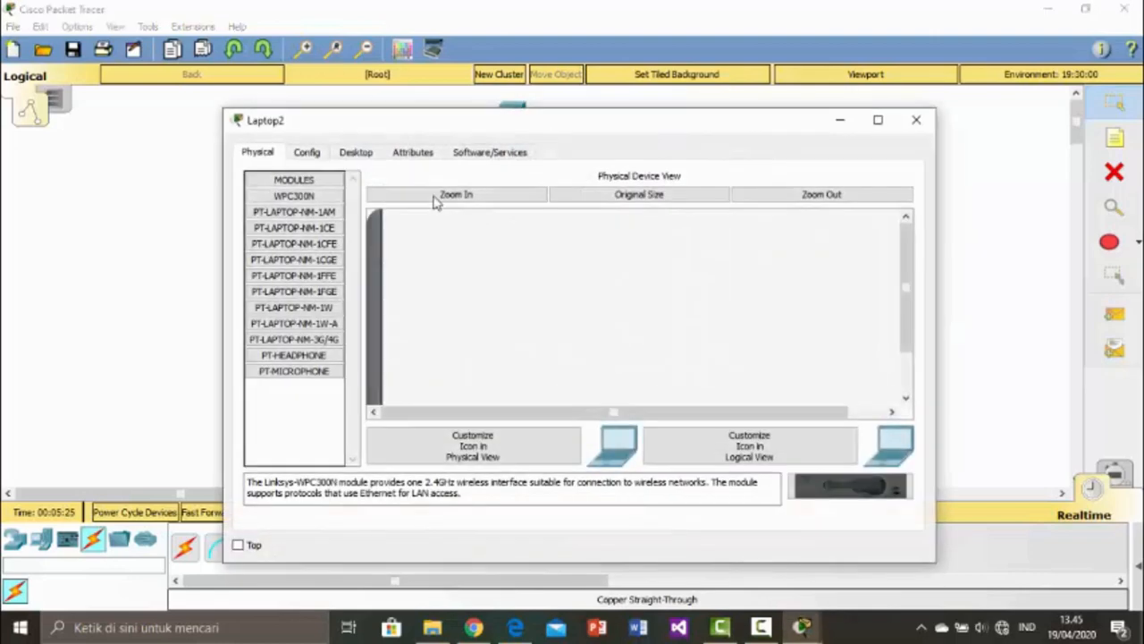
left_click(367, 152)
left_click(325, 240)
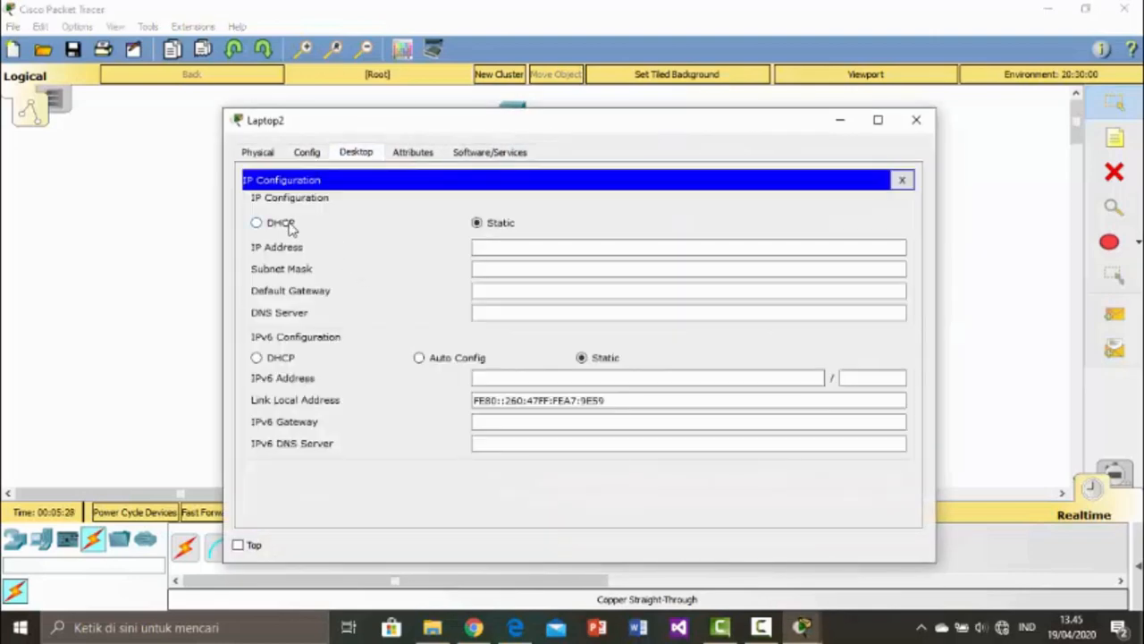
left_click(258, 222)
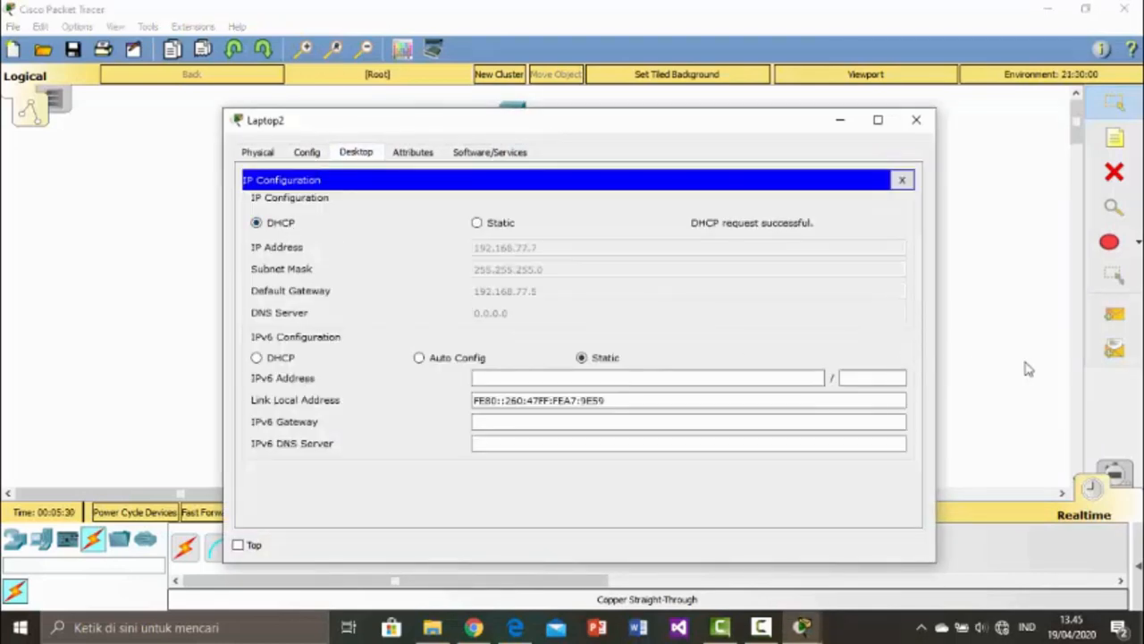
left_click(902, 180)
left_click(917, 121)
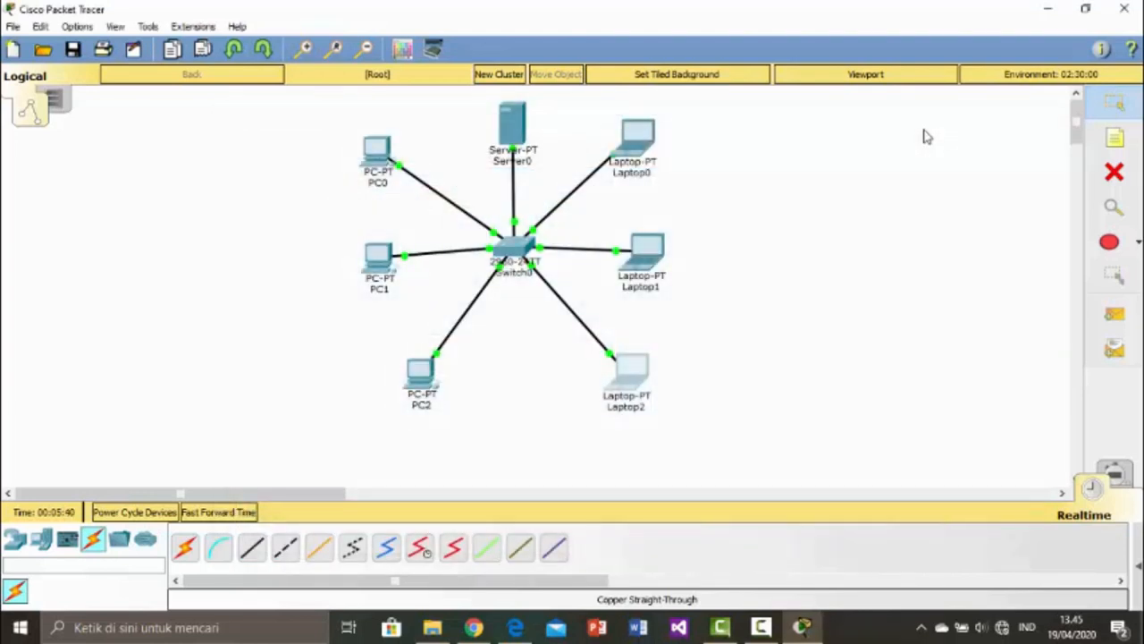
Check PC0's IP configuration, and ping 192.168.77.1 from its Command Prompt
left_click(380, 156)
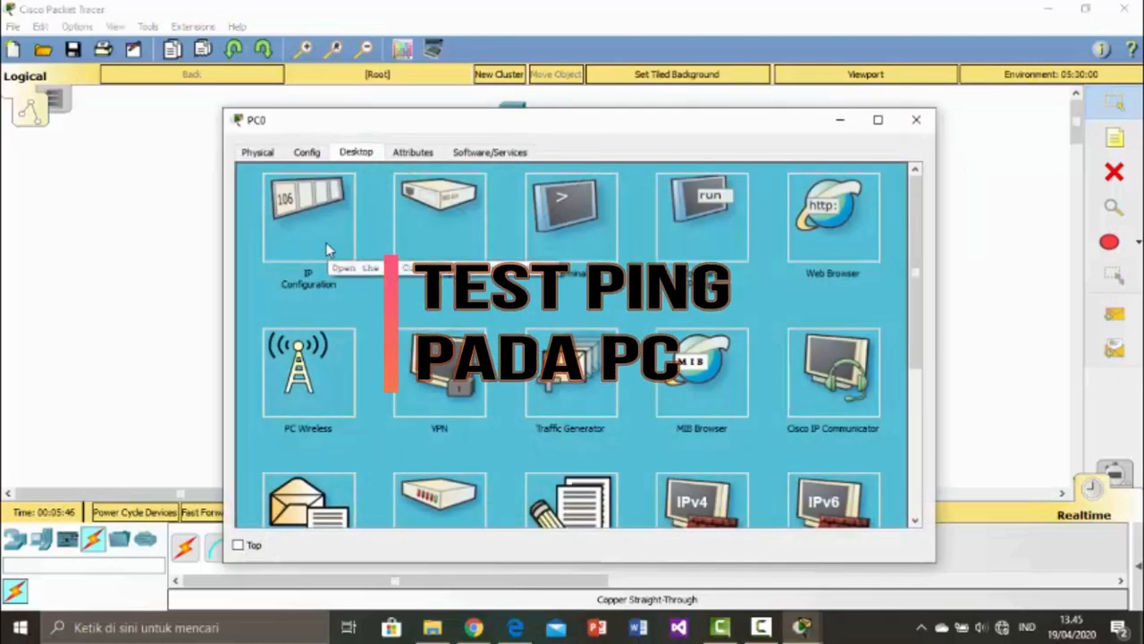
left_click(327, 250)
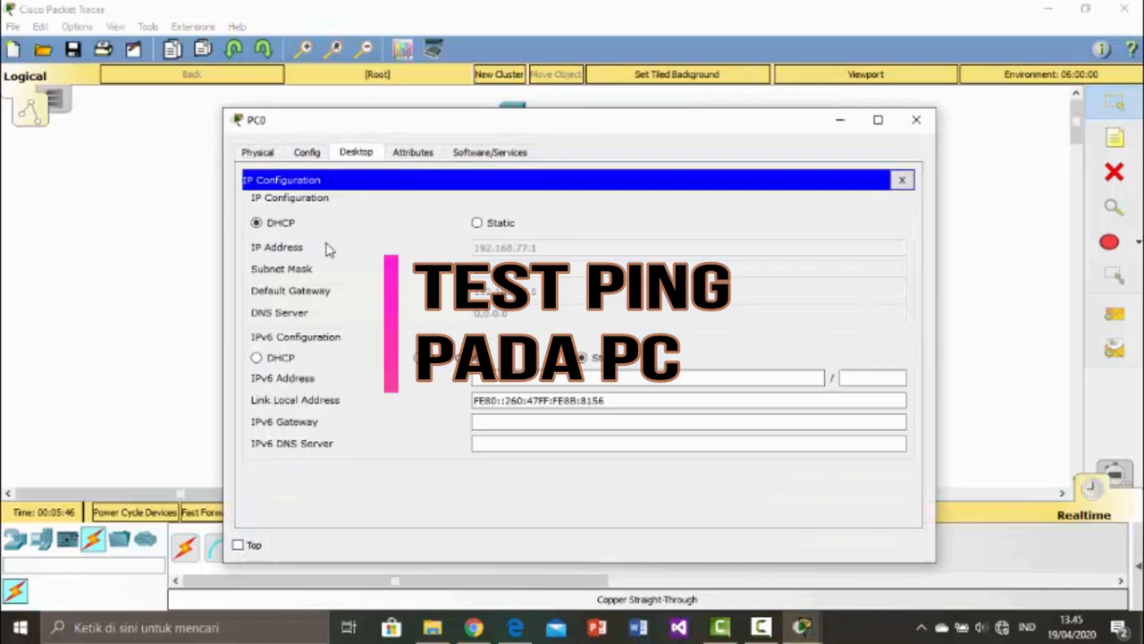
left_click(903, 181)
left_click(700, 230)
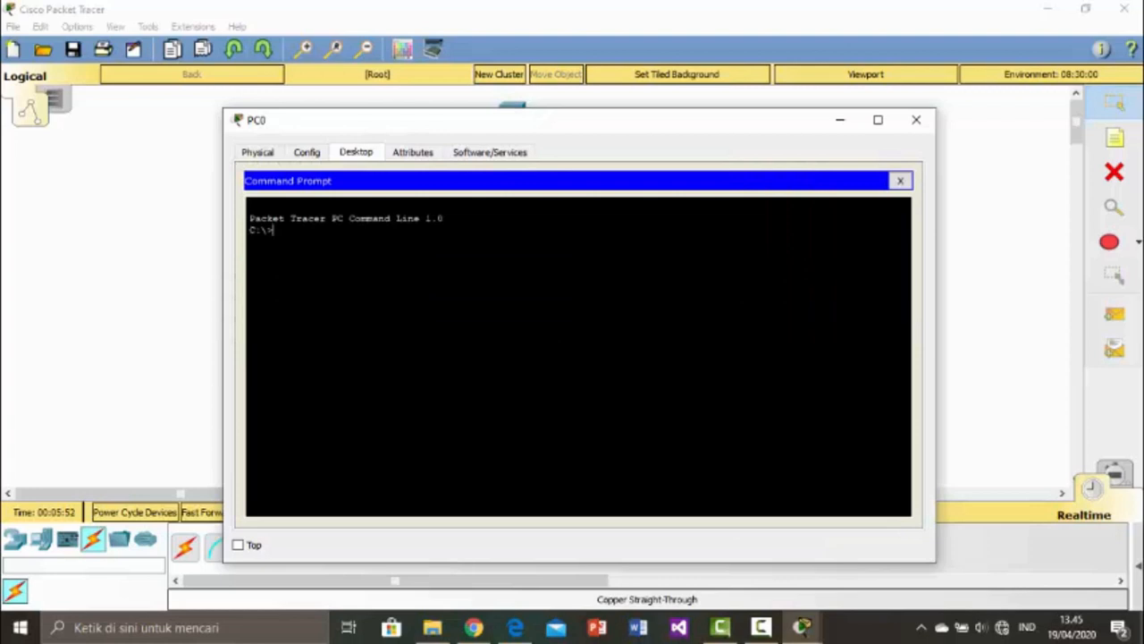
key("BackSpace")
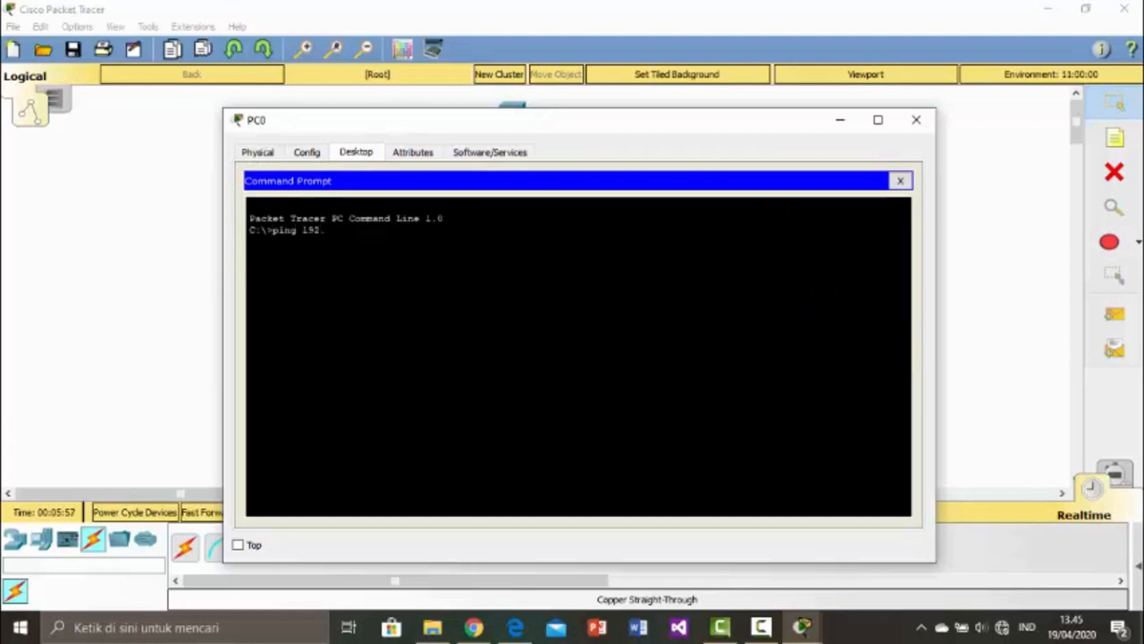
type("ng 192.168.77.1")
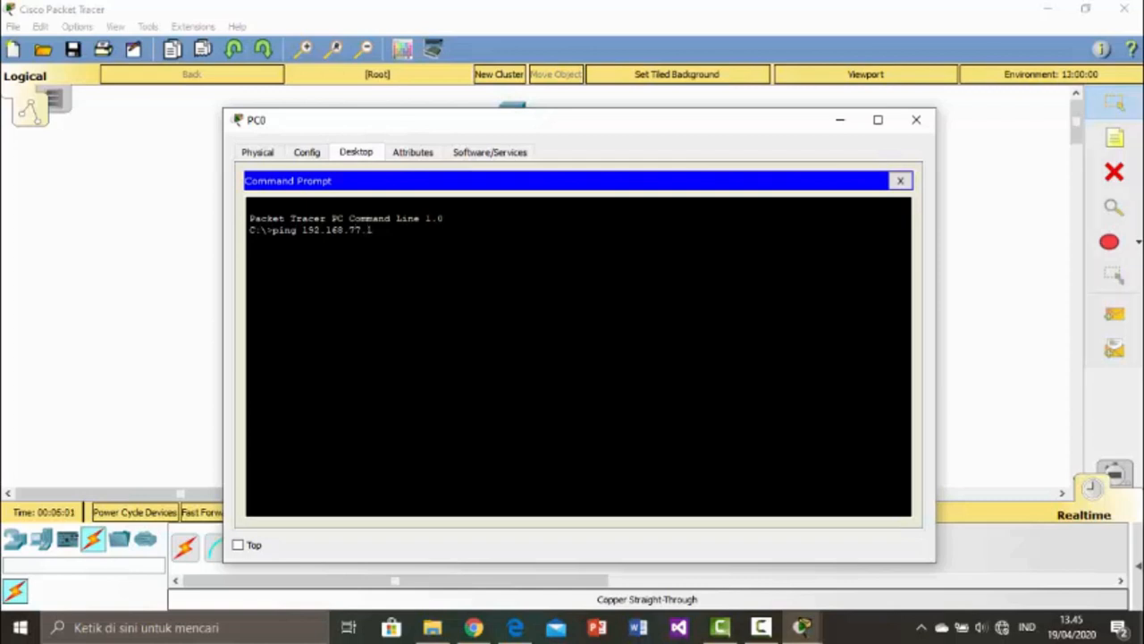
key("Return")
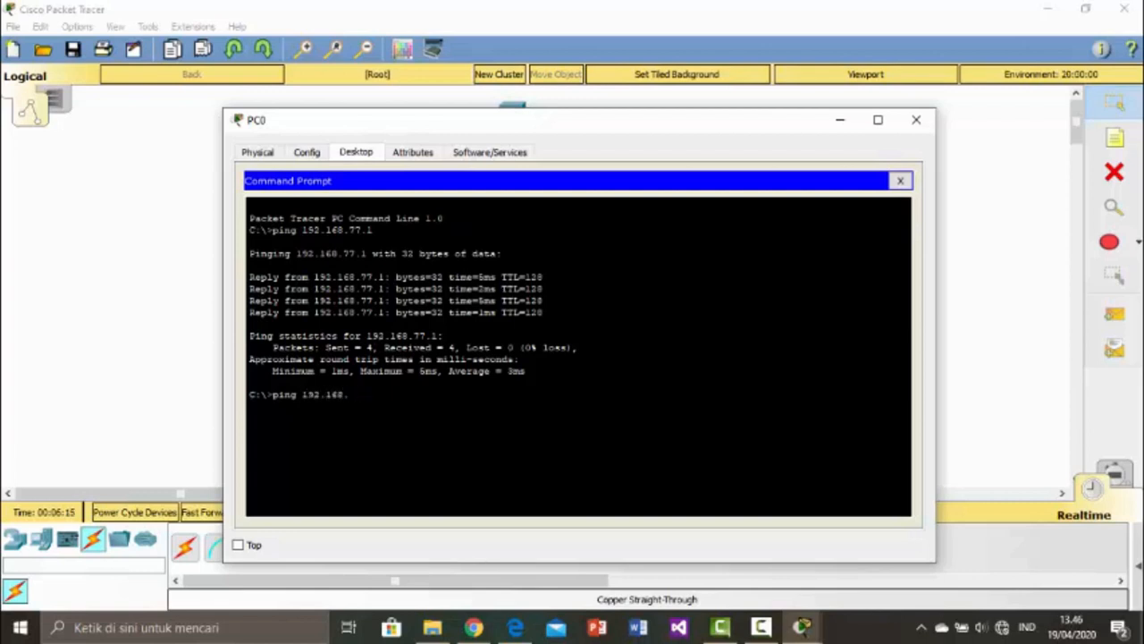
Ping 192.168.77.2 and 192.168.77.3 from PC0's Command Prompt
type("2")
key("Return")
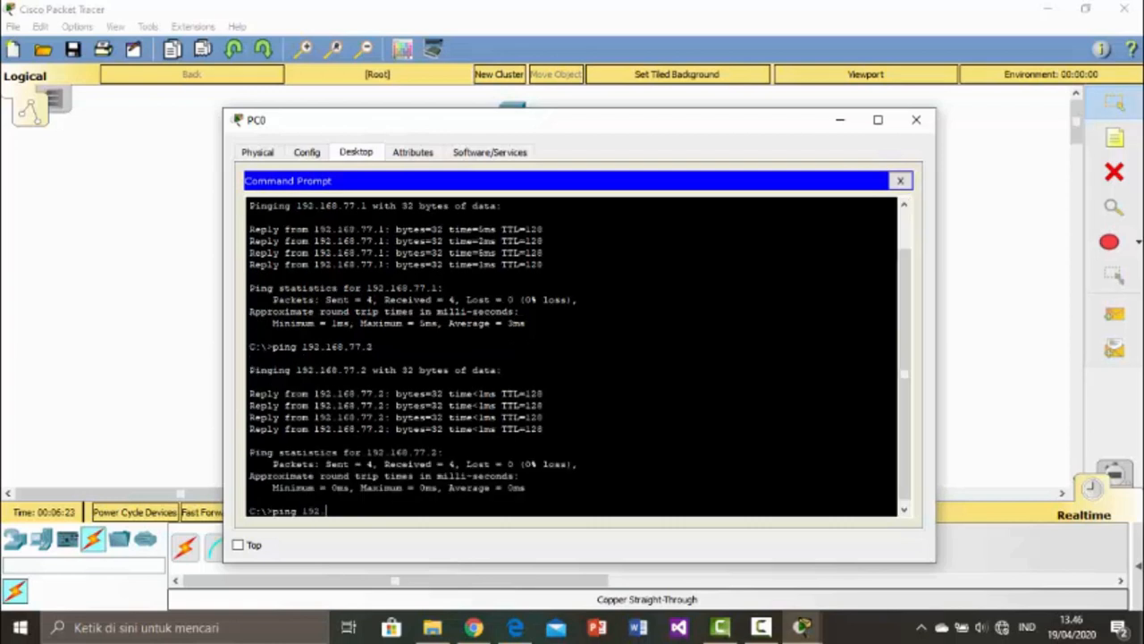
type("ping 192.168.77")
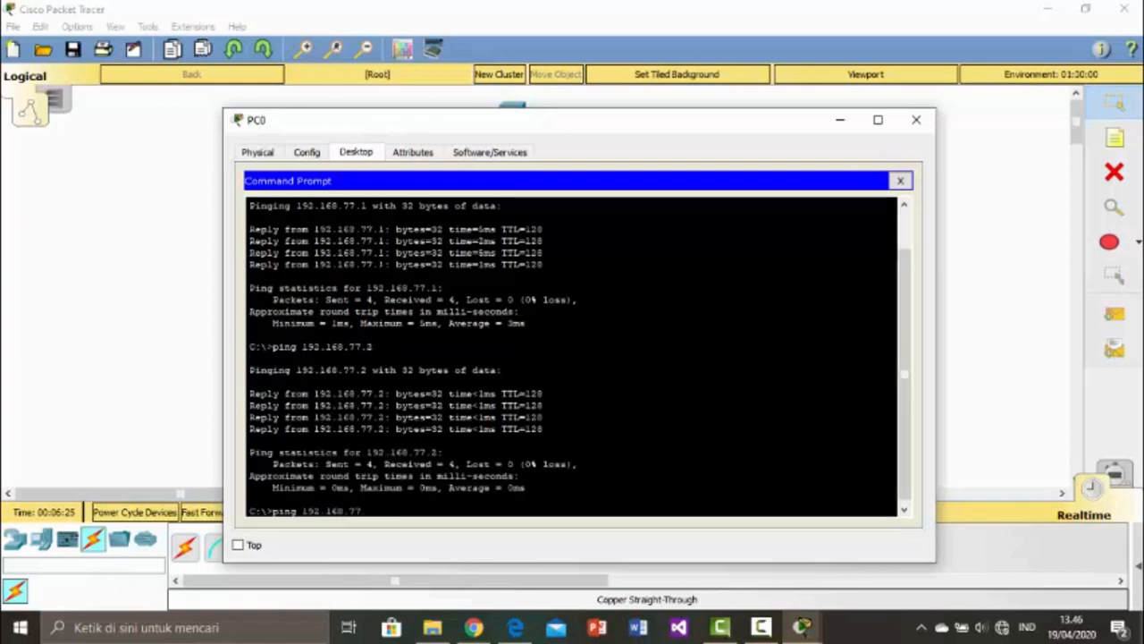
type(".3")
key("Return")
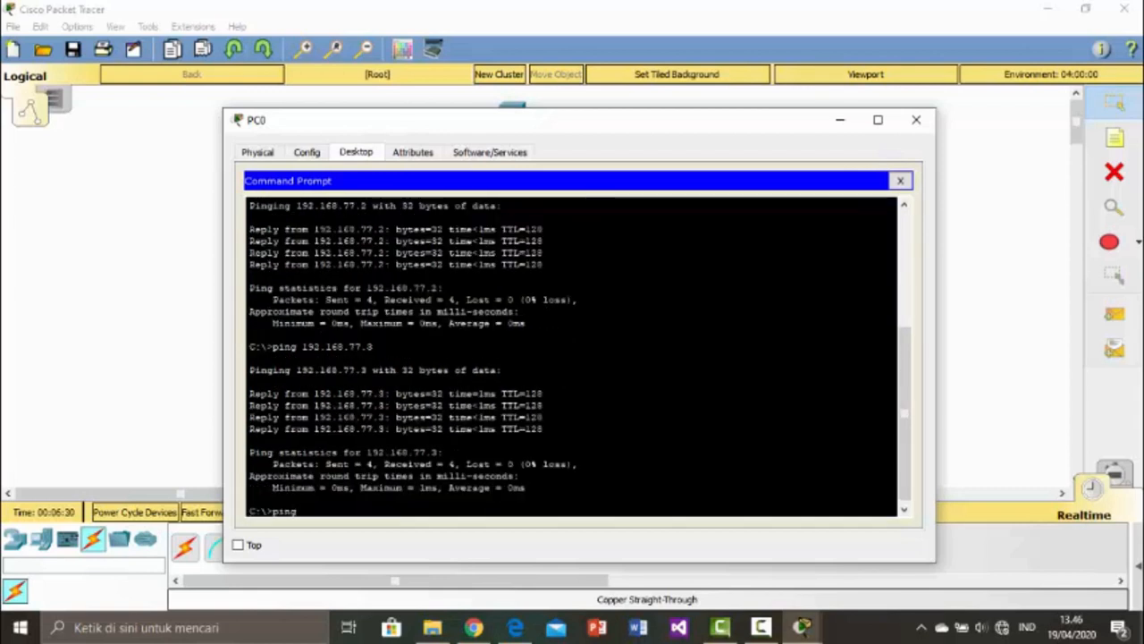
Ping 192.168.77.4, 192.168.77.6 and 192.168.77.7 from PC0, and close its Command Prompt
type("ping 192.168.77.4")
key("Return")
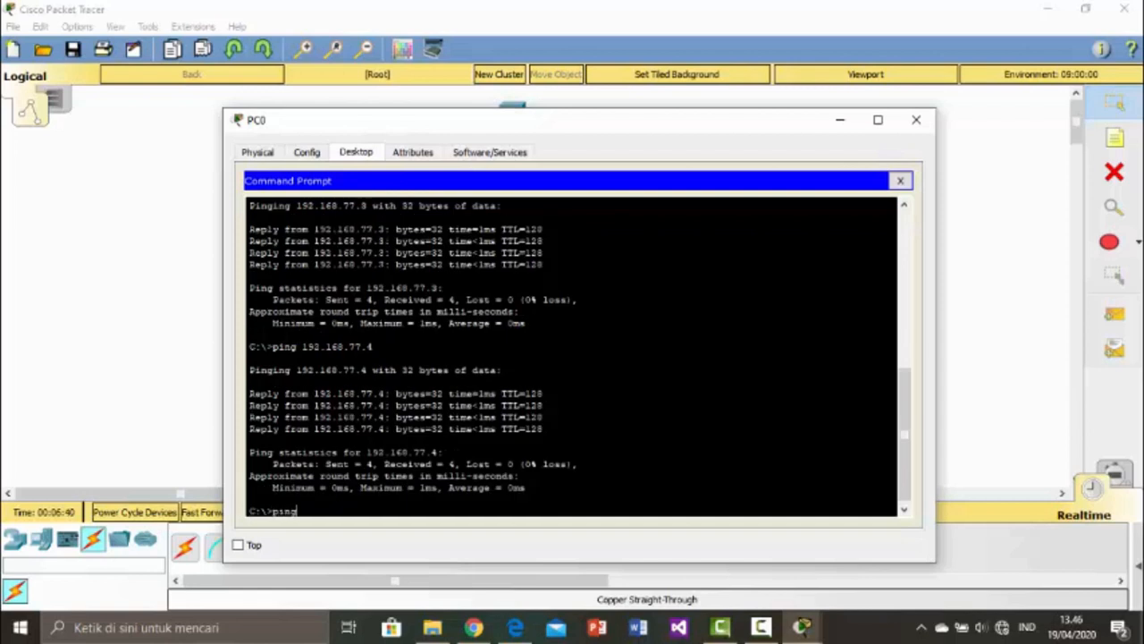
type("ping 192.168.")
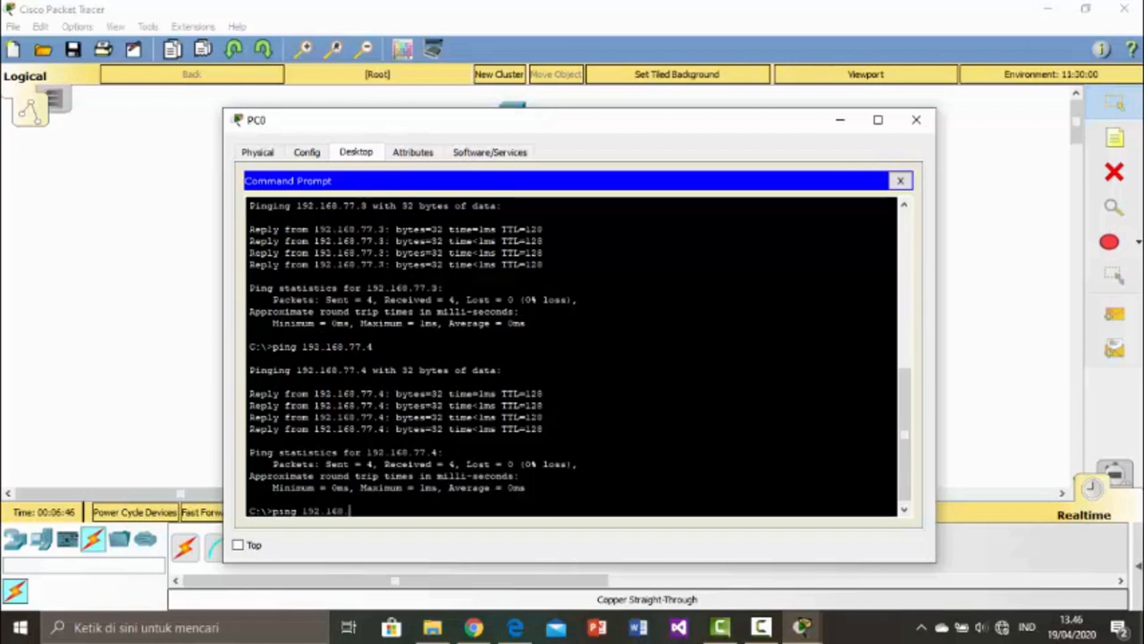
type("77.6")
key("Return")
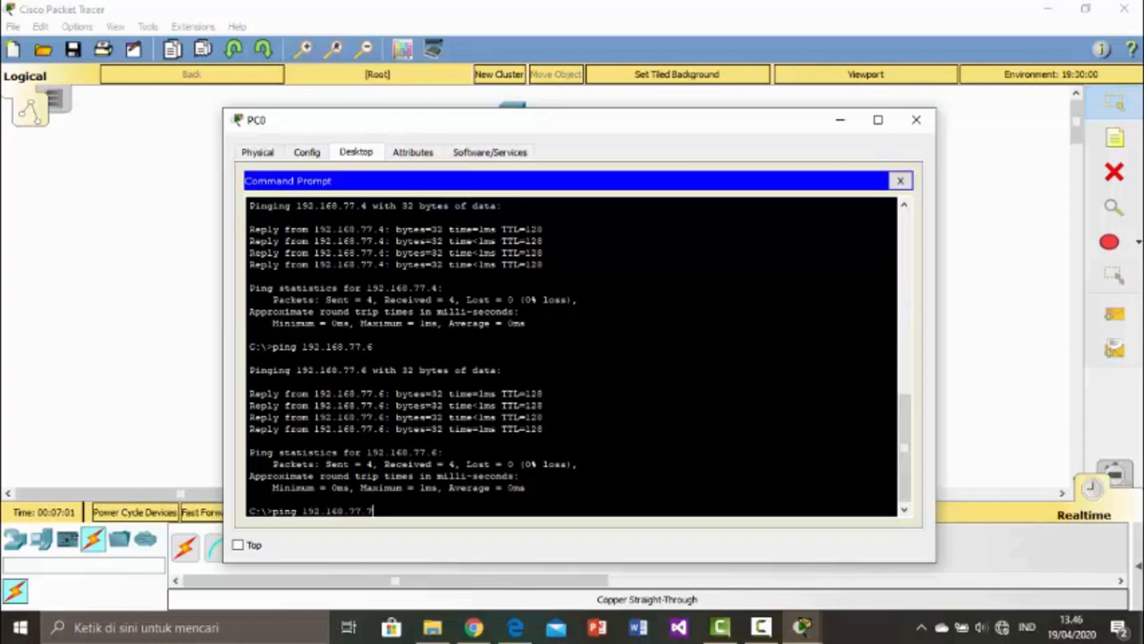
key("Return")
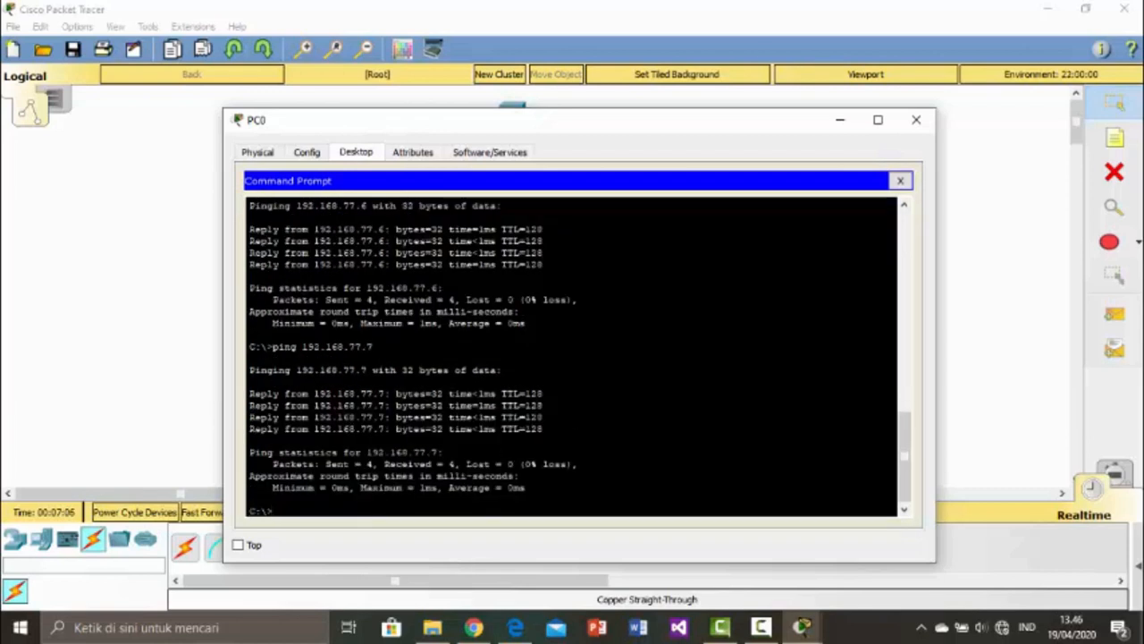
left_click(903, 181)
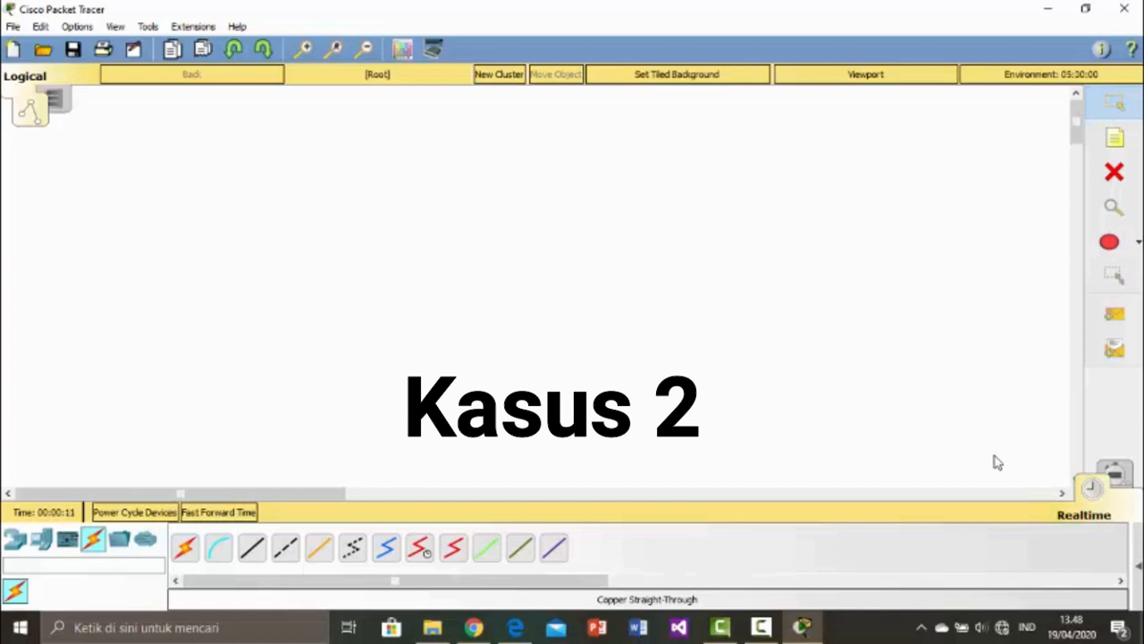
Add a Server-PT near the upper edge of the empty workspace and a 2960-24TT switch below it
left_click(41, 540)
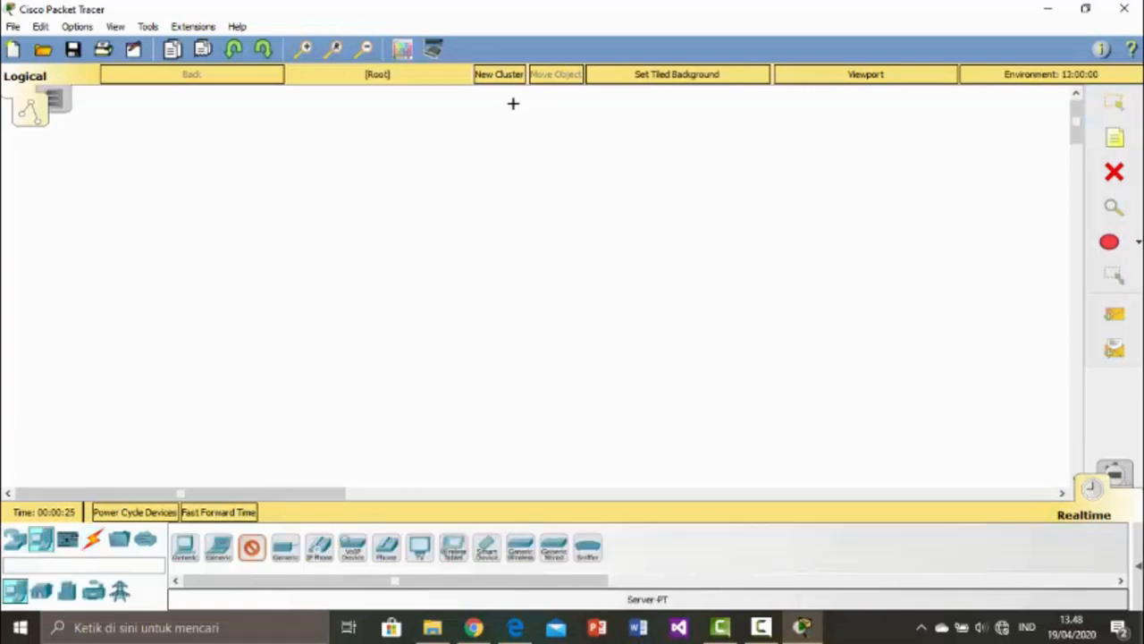
left_click(513, 193)
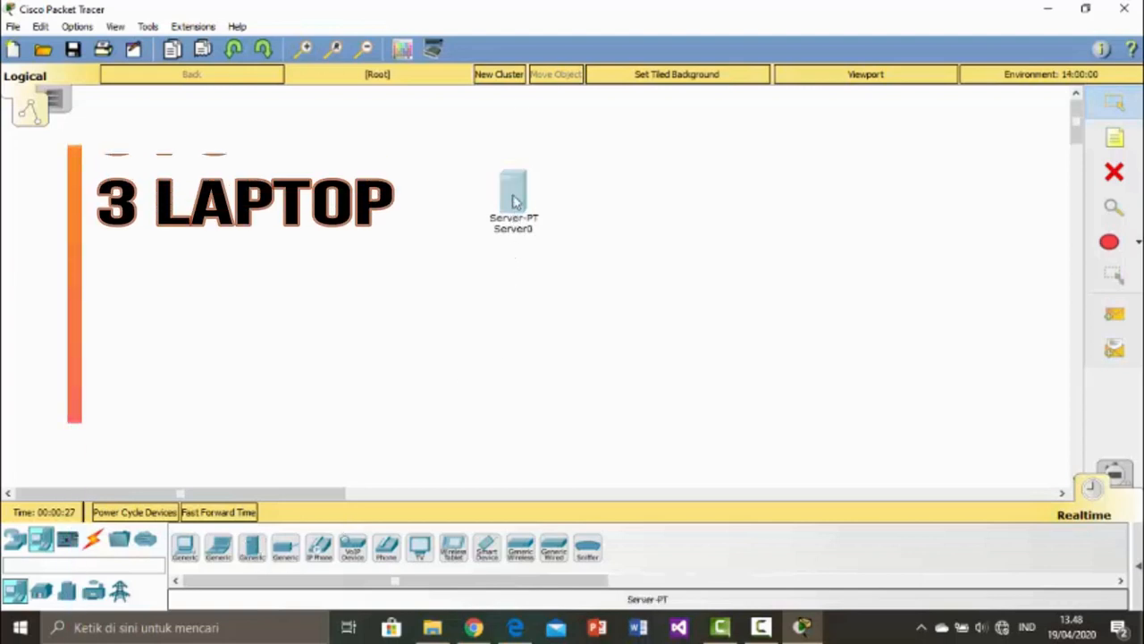
left_click_drag(513, 202, 516, 135)
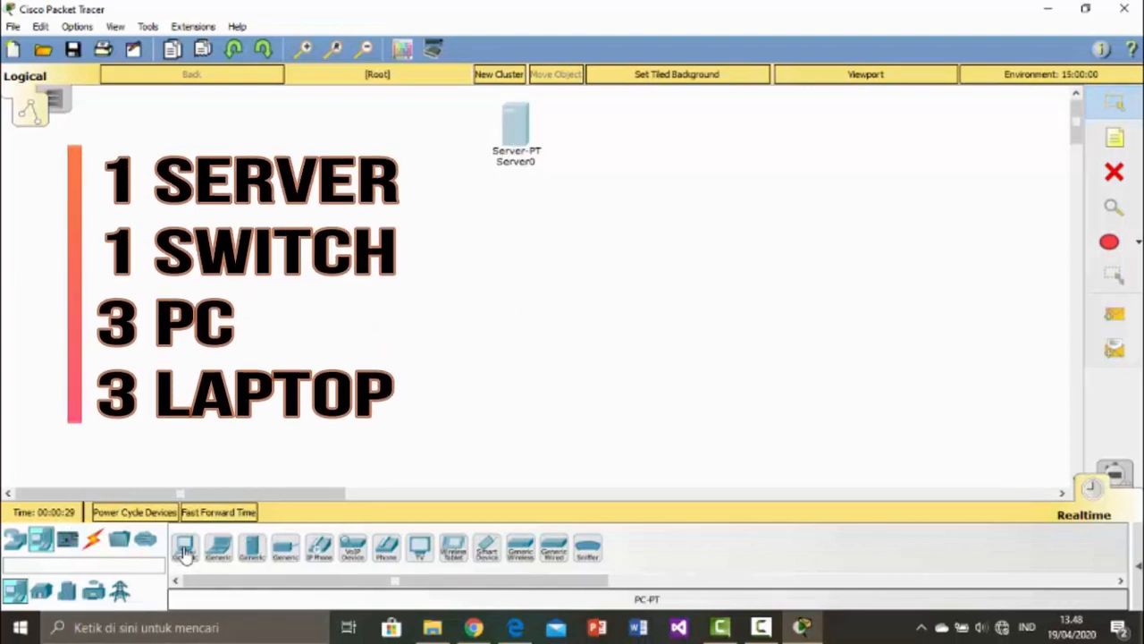
left_click(15, 540)
left_click(42, 590)
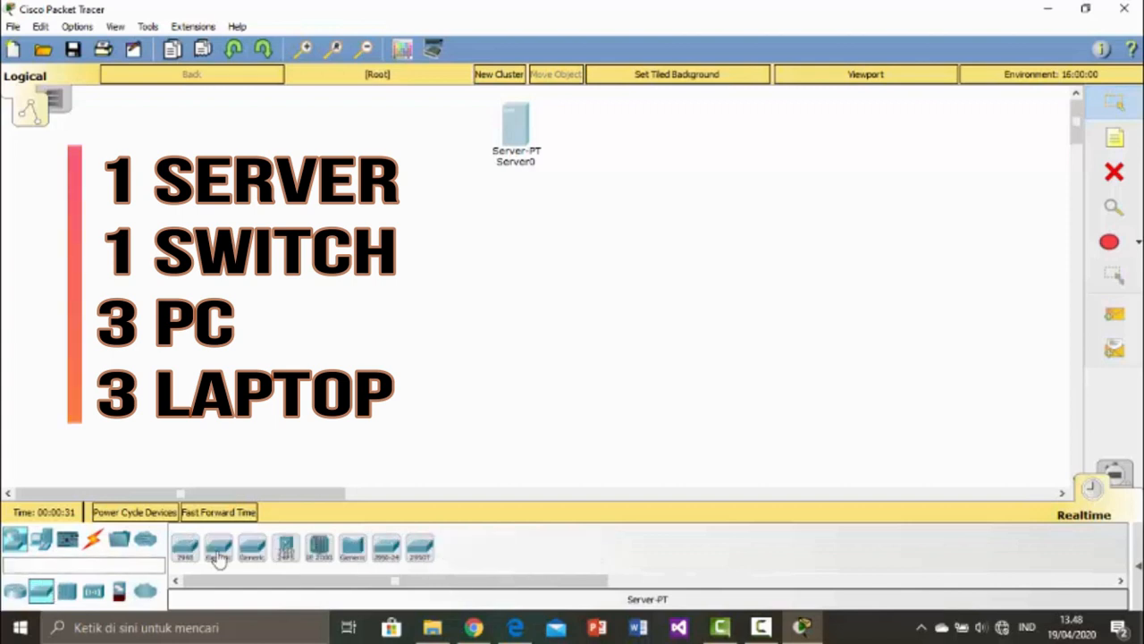
left_click(184, 549)
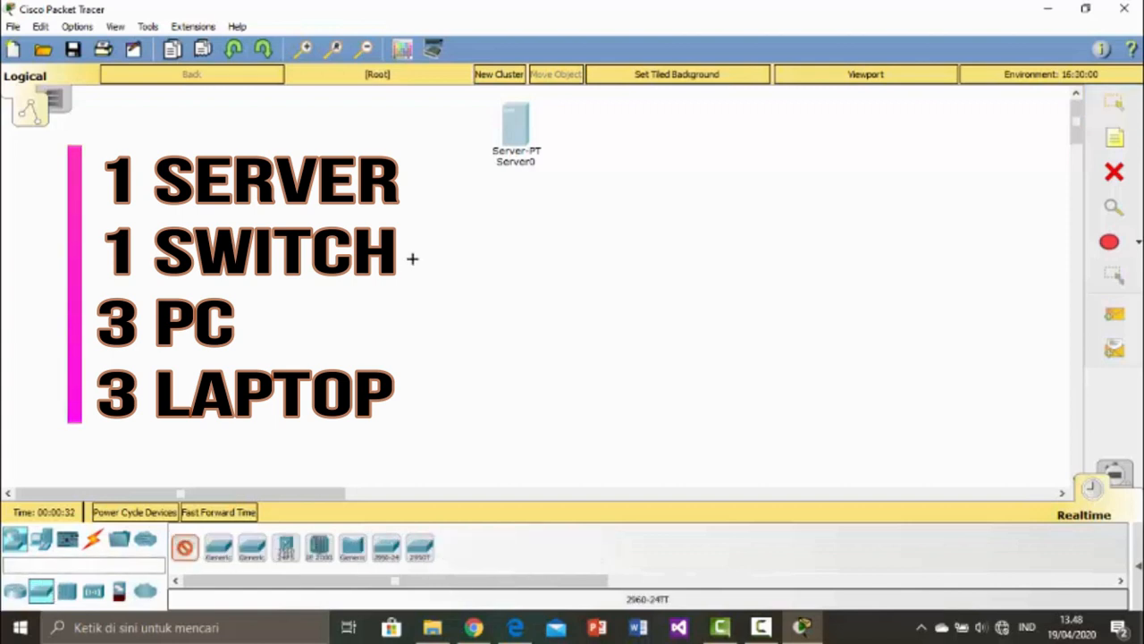
left_click(515, 208)
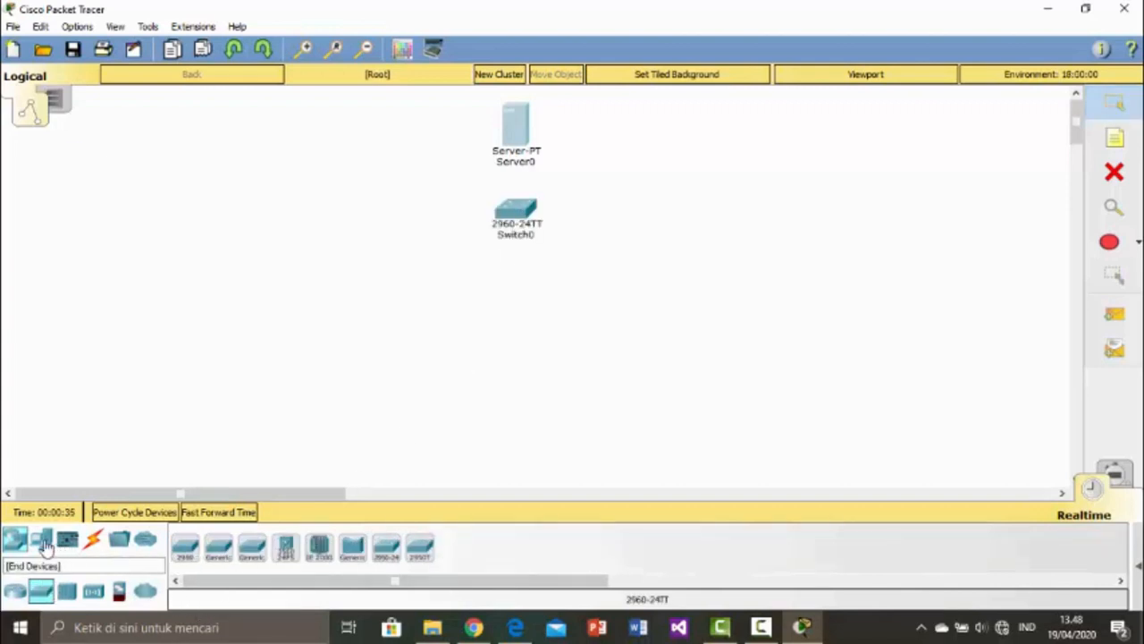
Place three PC-PT devices in a descending line to the left of and below the switch
left_click(41, 539)
left_click(184, 547)
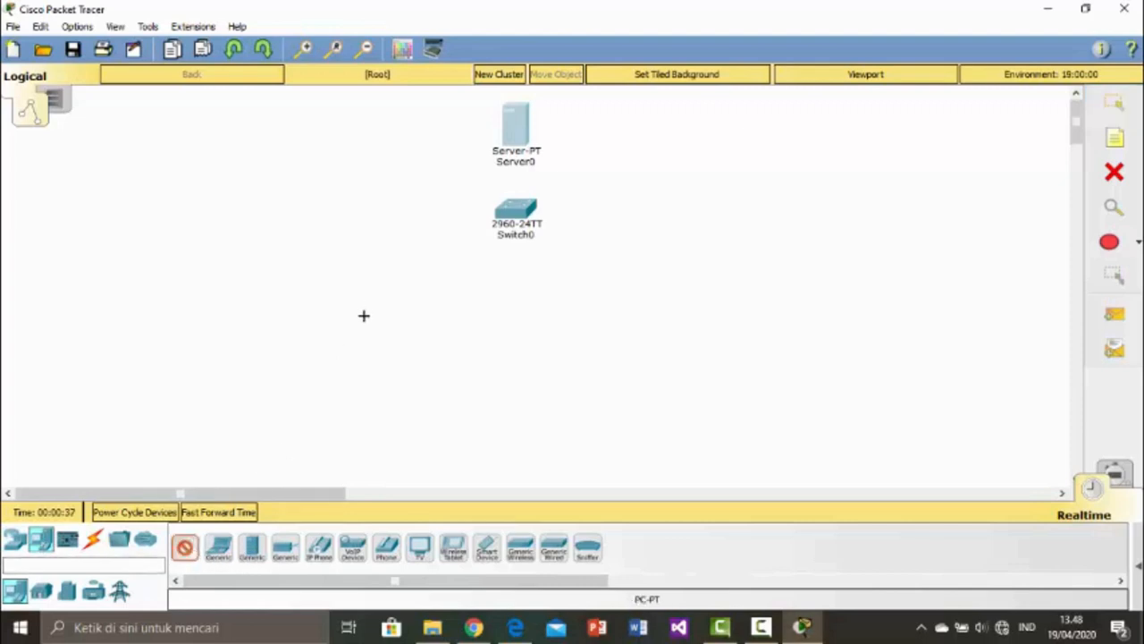
left_click(291, 224)
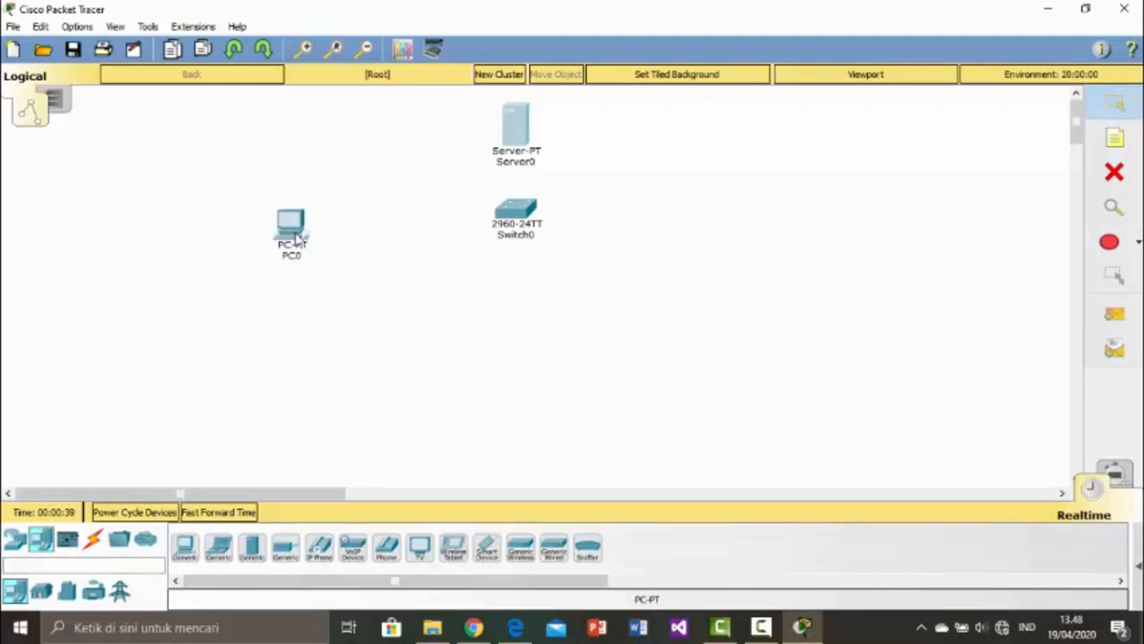
left_click(184, 547)
left_click(377, 300)
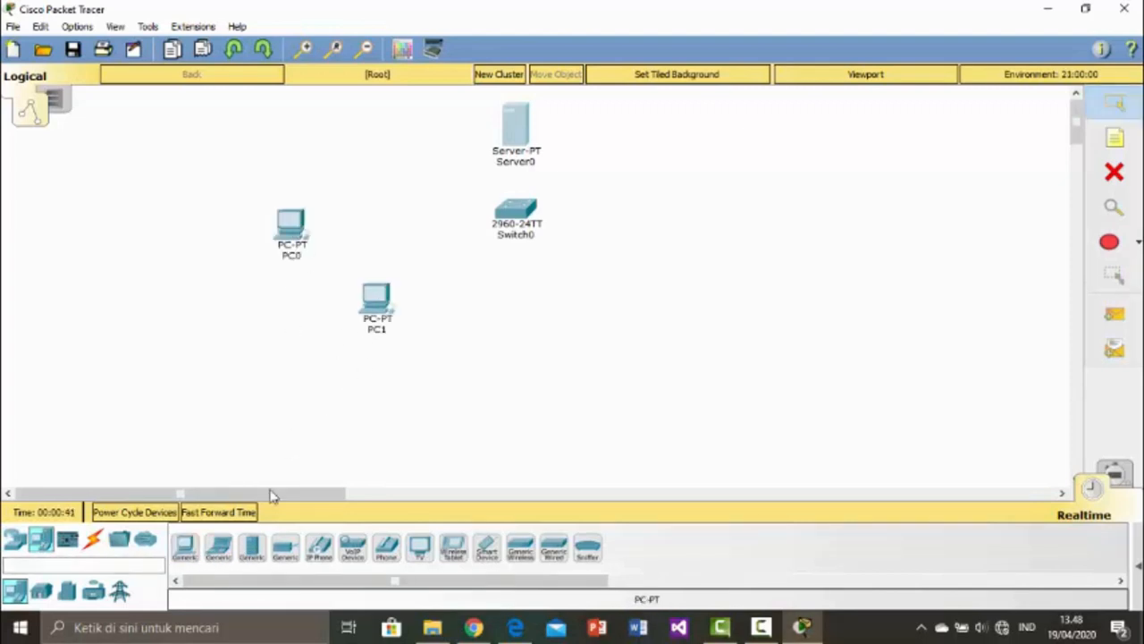
left_click(184, 547)
left_click(475, 328)
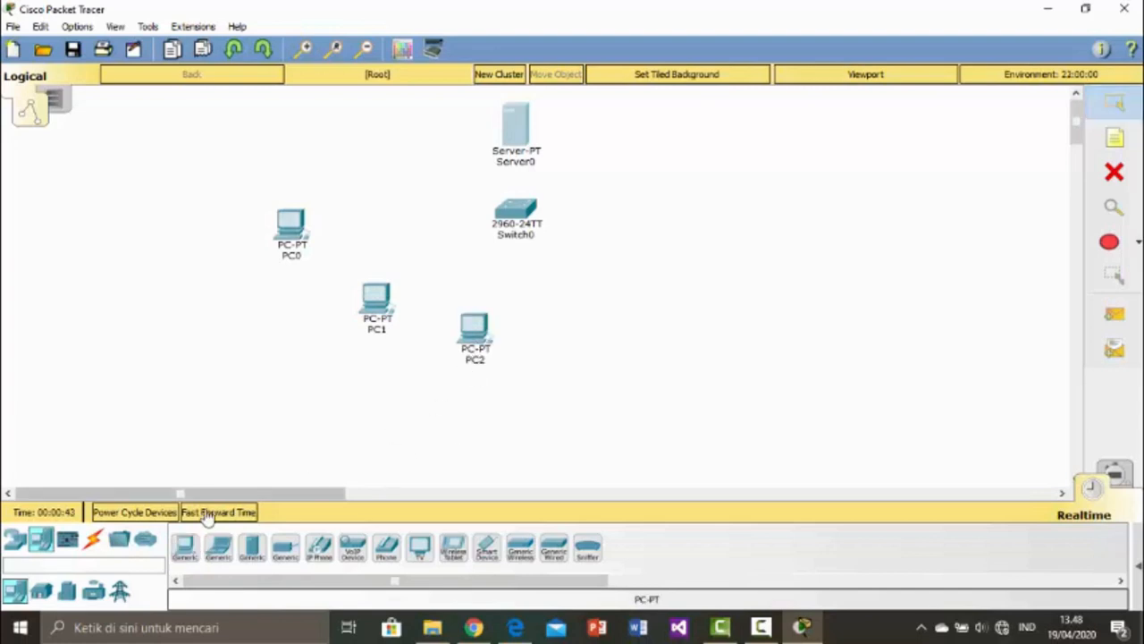
Place three Laptop-PT devices in a line rising from beside PC2 to the right of the switch
left_click(218, 547)
left_click(581, 329)
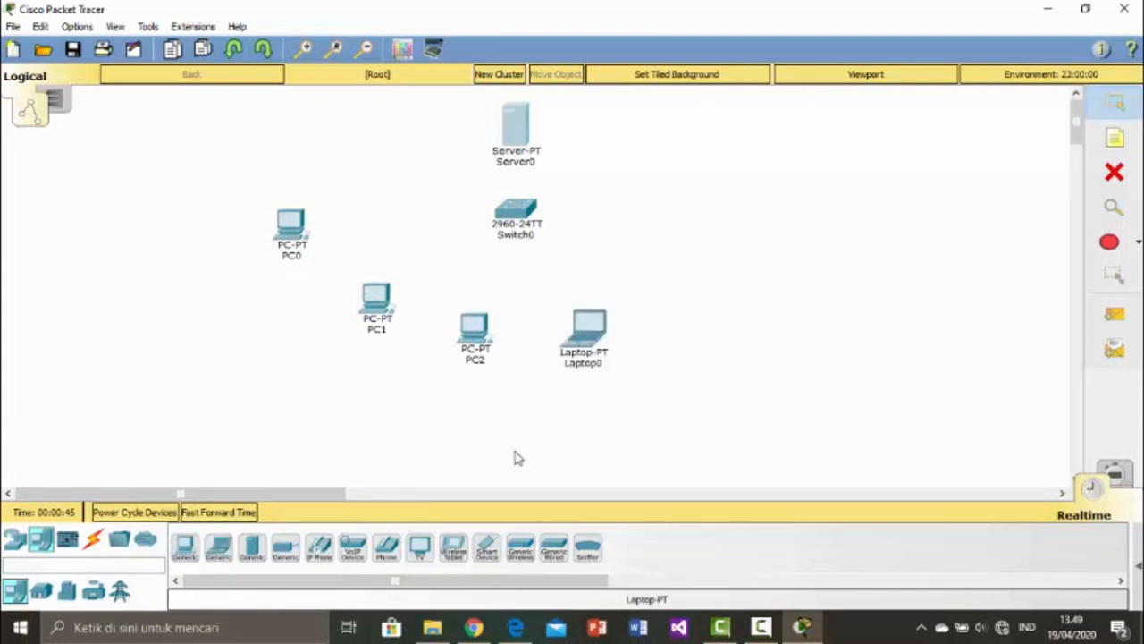
left_click(681, 278)
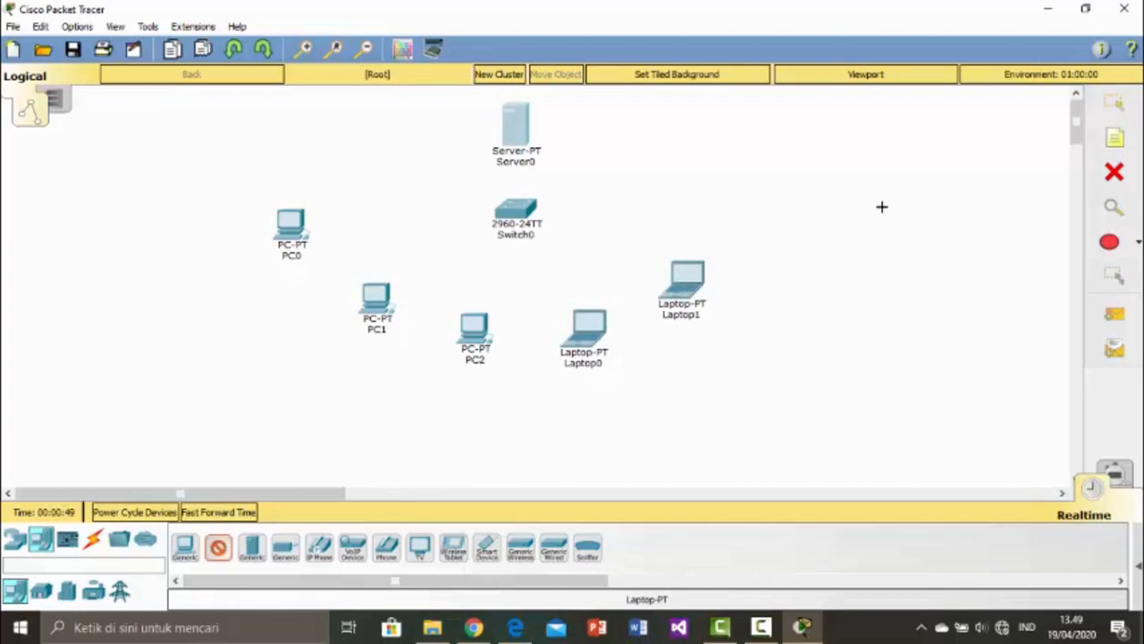
left_click(755, 203)
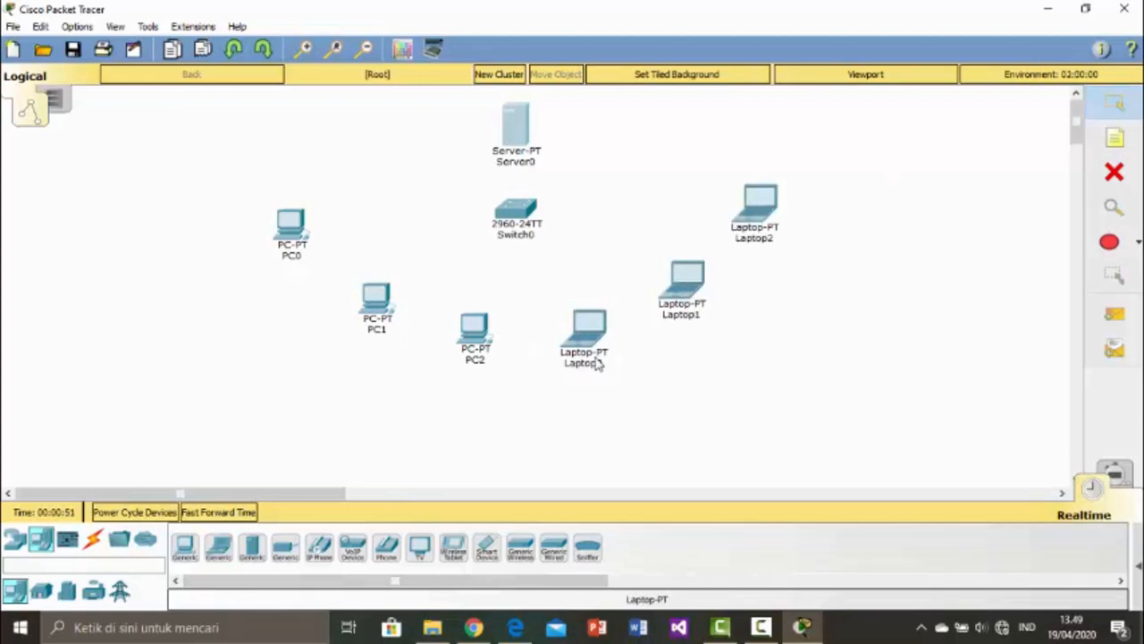
Shift Server0 and Switch0 slightly to the right so they line up vertically between the PCs and laptops
left_click_drag(527, 137, 552, 131)
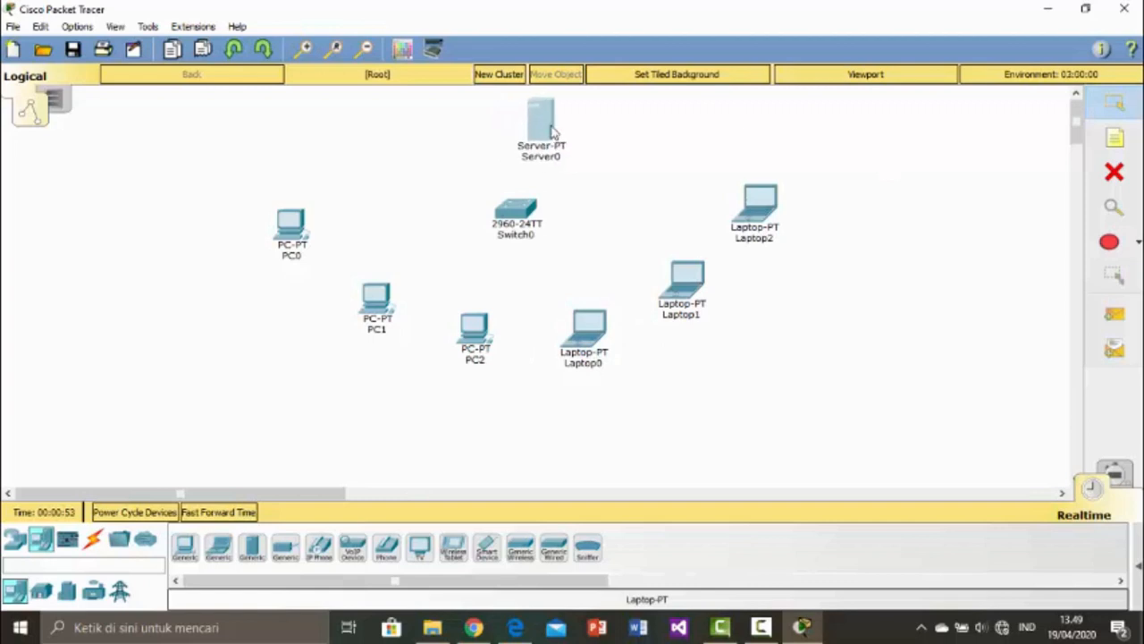
left_click_drag(518, 215, 536, 215)
left_click_drag(543, 128, 536, 123)
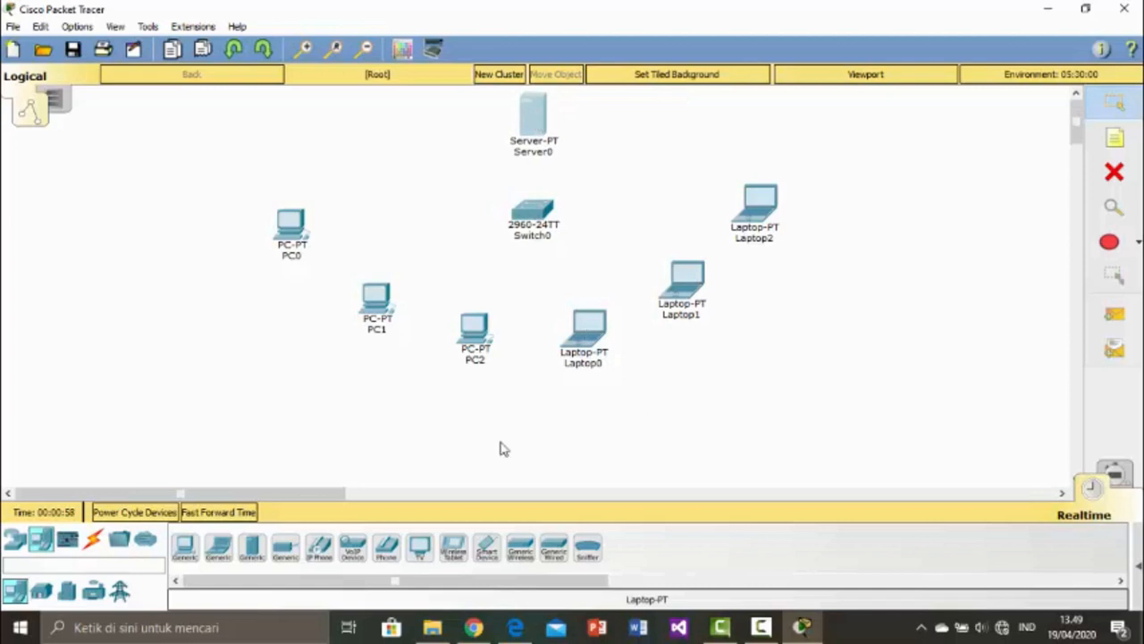
Connect Server0 to Switch0's FastEthernet0/1 port with a copper straight-through cable
left_click(93, 540)
left_click(251, 547)
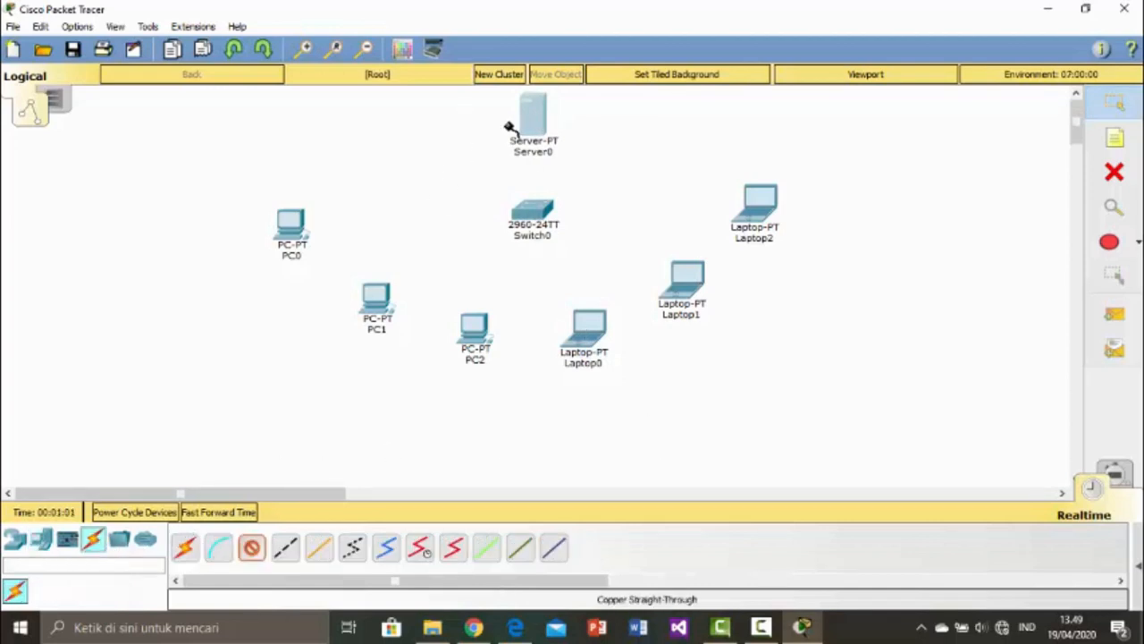
left_click(539, 116)
left_click(586, 124)
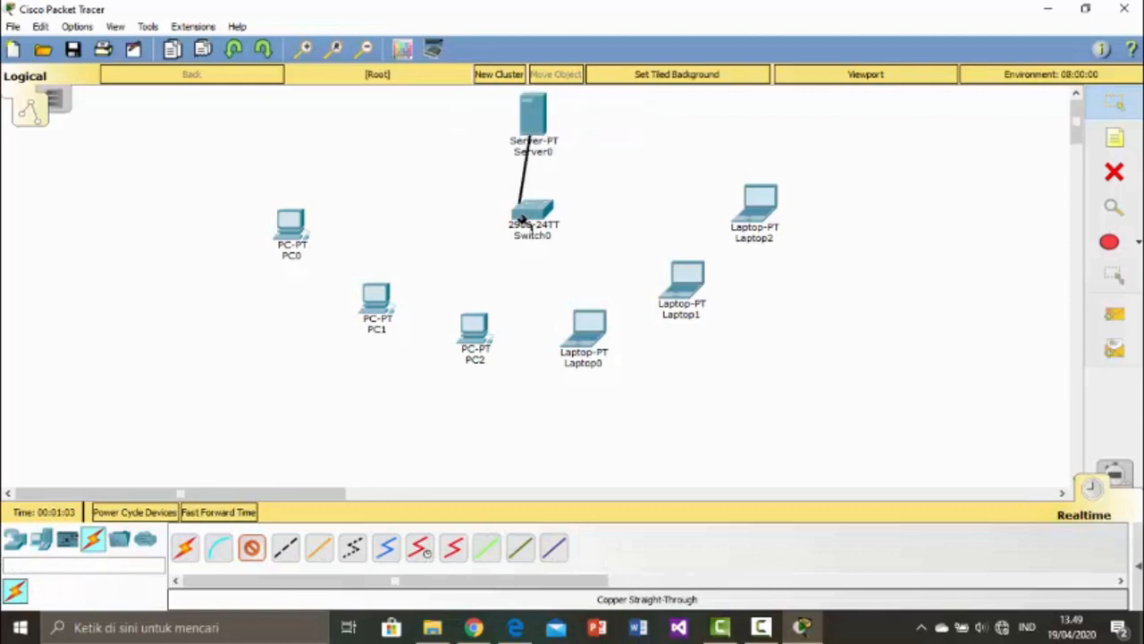
left_click(533, 215)
left_click(596, 29)
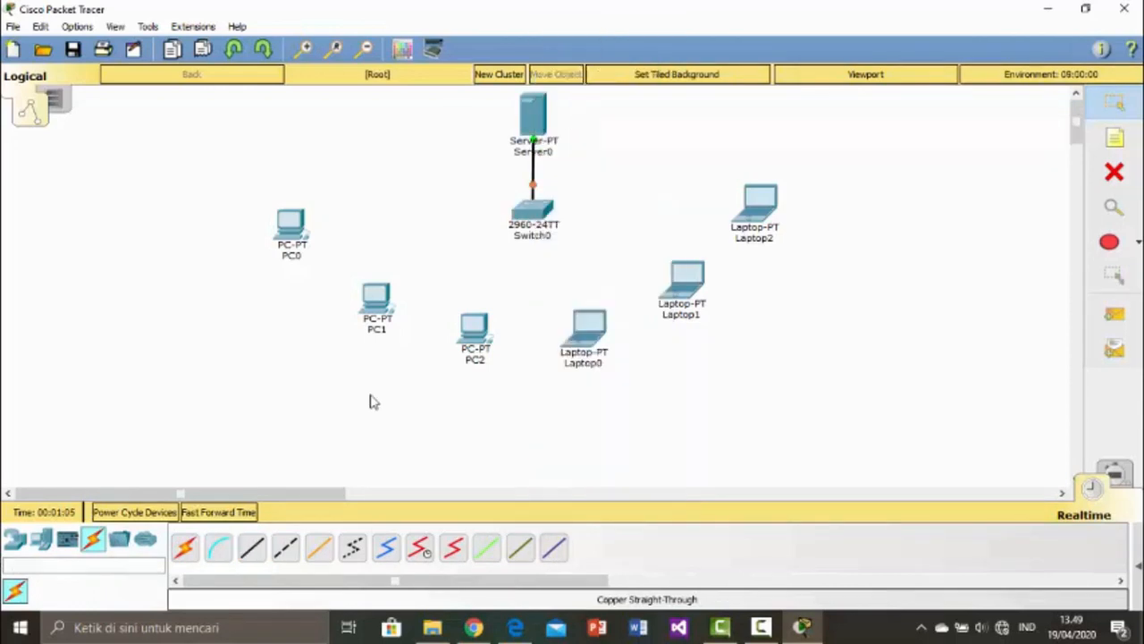
Cable Switch0's FastEthernet0/2 port to PC0 with a copper straight-through connection
left_click(285, 547)
left_click(529, 219)
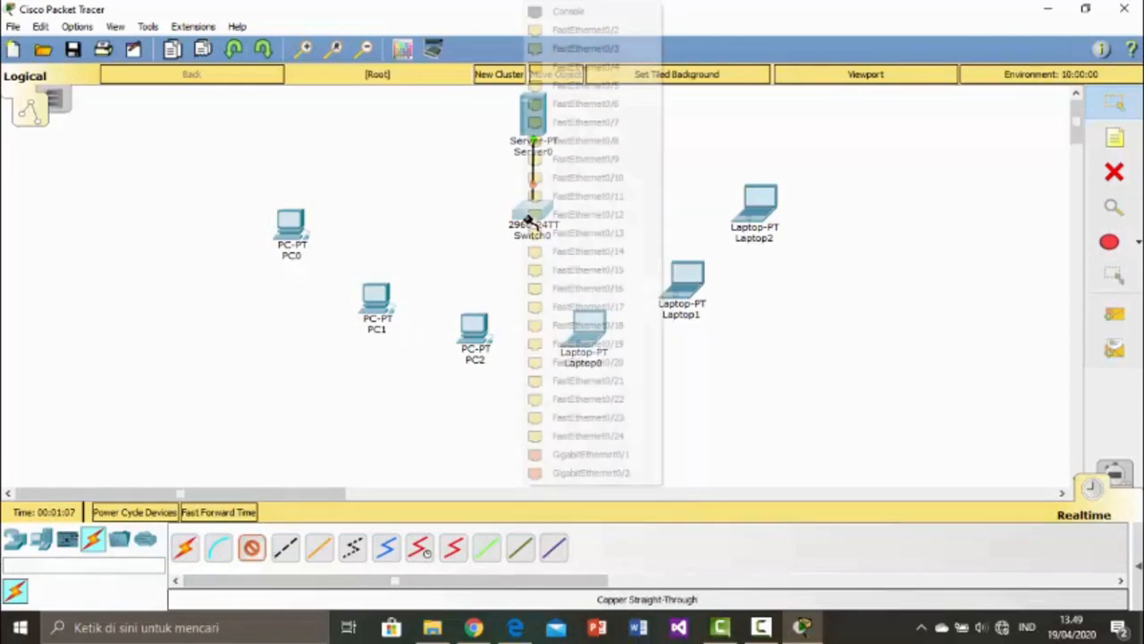
left_click(581, 34)
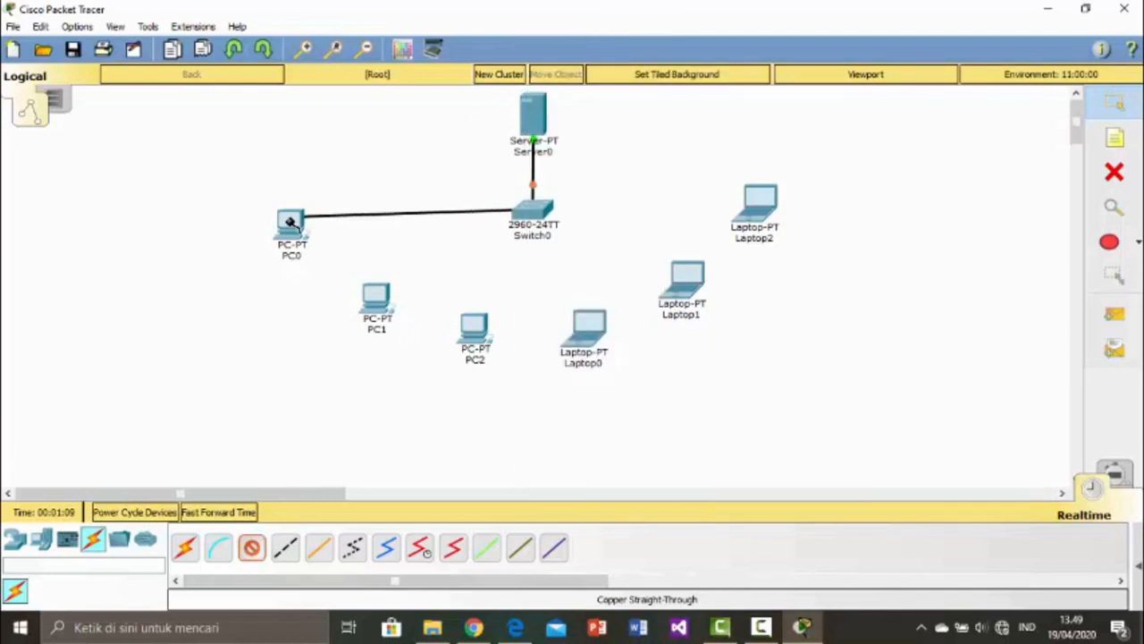
left_click(288, 222)
left_click(374, 288)
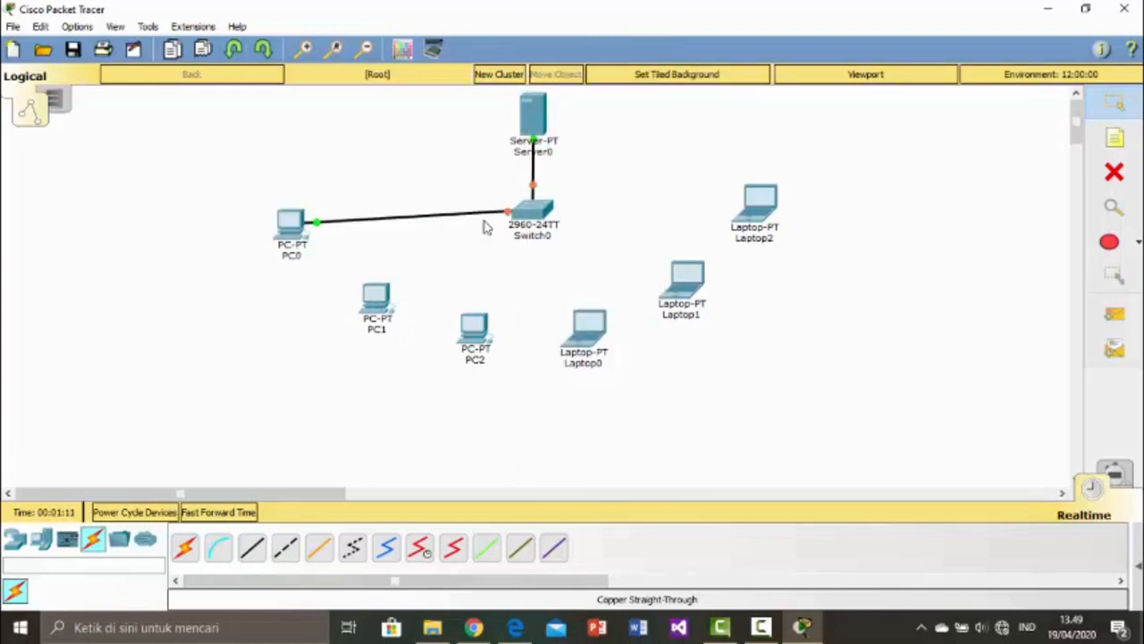
Run a copper straight-through cable from a free Switch0 FastEthernet port to PC1's FastEthernet0
left_click(250, 554)
left_click(527, 219)
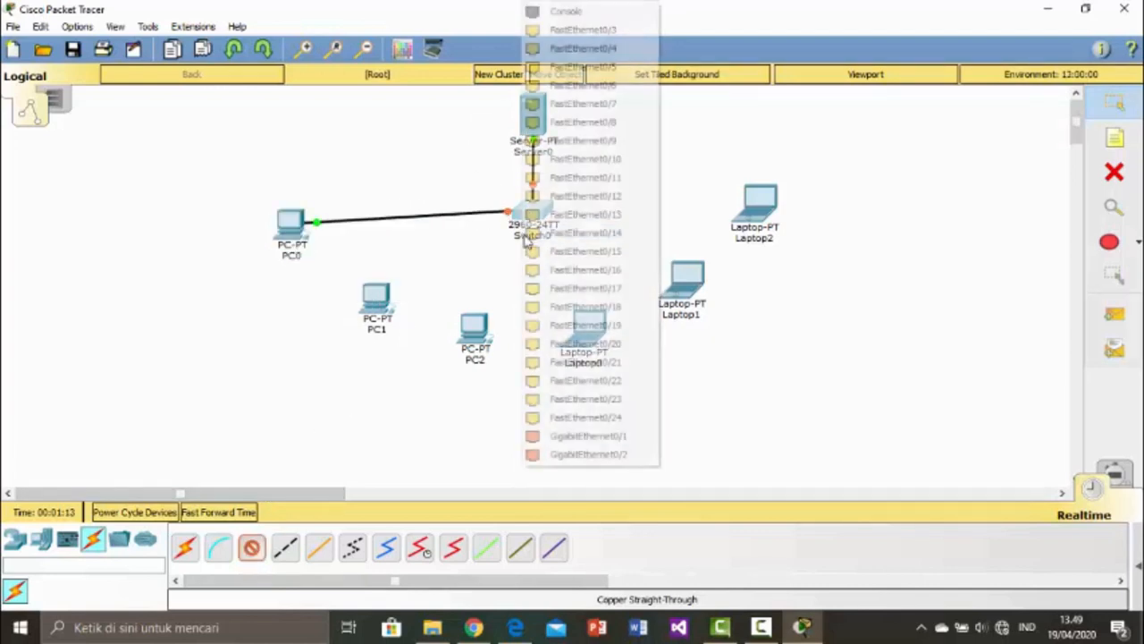
left_click(581, 66)
left_click(376, 300)
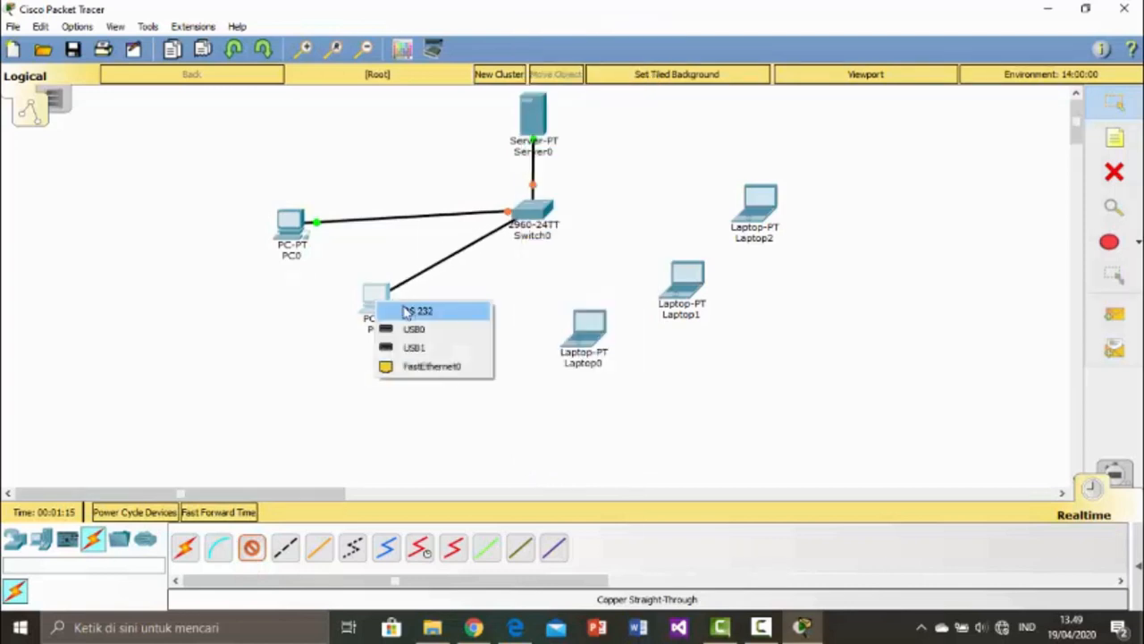
left_click(452, 365)
Link Switch0 to PC2 with a copper straight-through cable on a free FastEthernet port
left_click(251, 547)
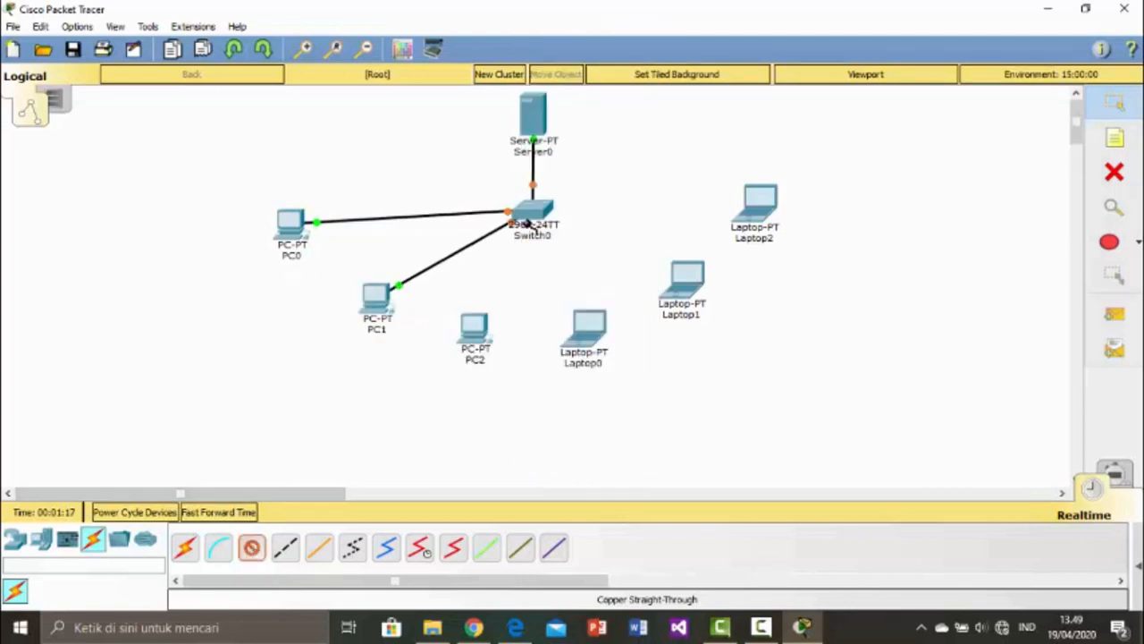
left_click(529, 217)
left_click(581, 31)
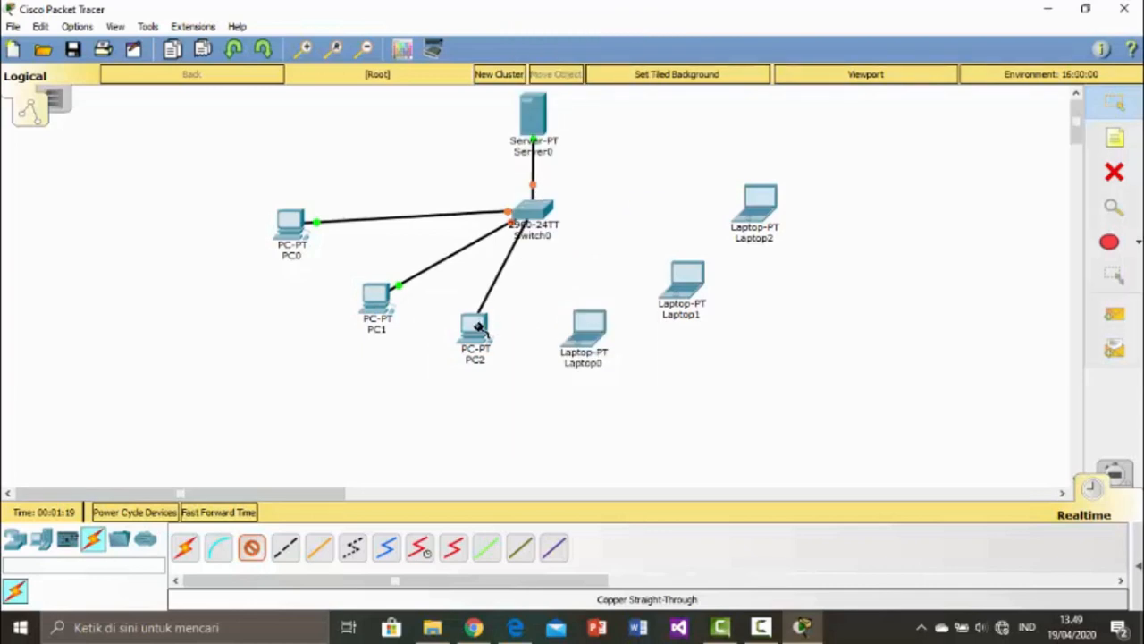
left_click(473, 327)
left_click(547, 396)
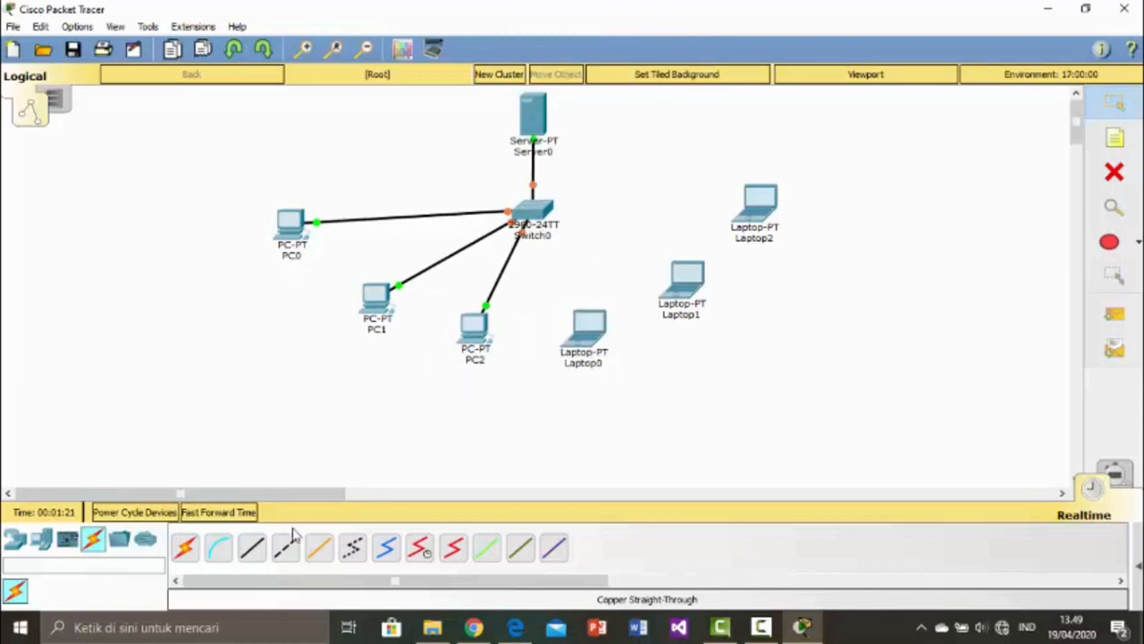
Connect Switch0's FastEthernet0/5 port to Laptop0 with a copper straight-through cable
left_click(253, 549)
left_click(537, 212)
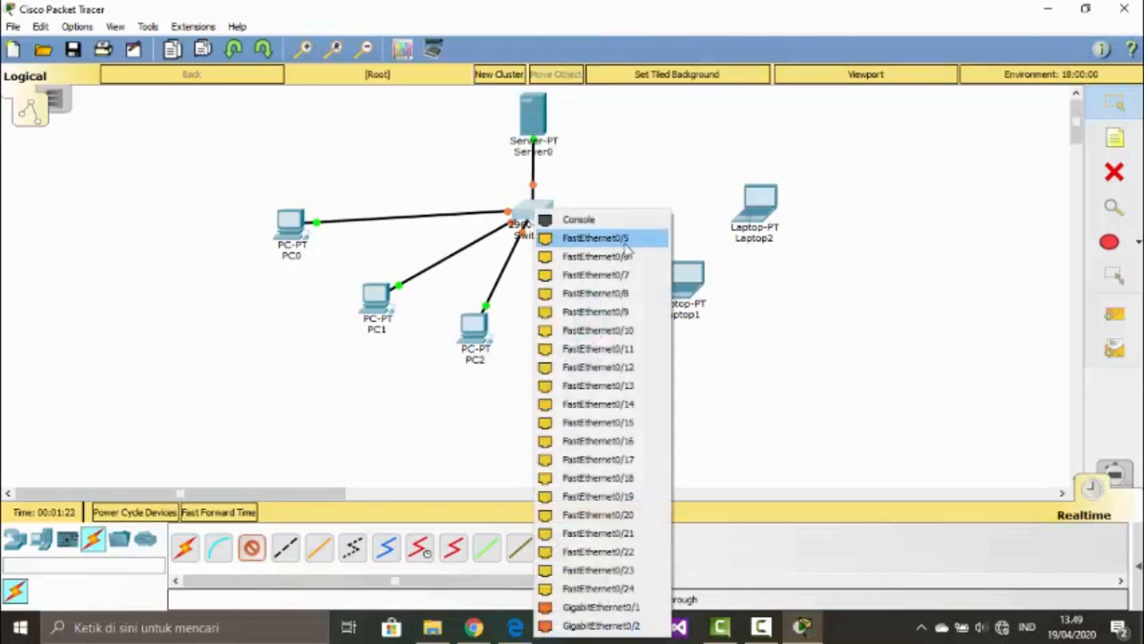
left_click(573, 238)
left_click(589, 338)
left_click(630, 398)
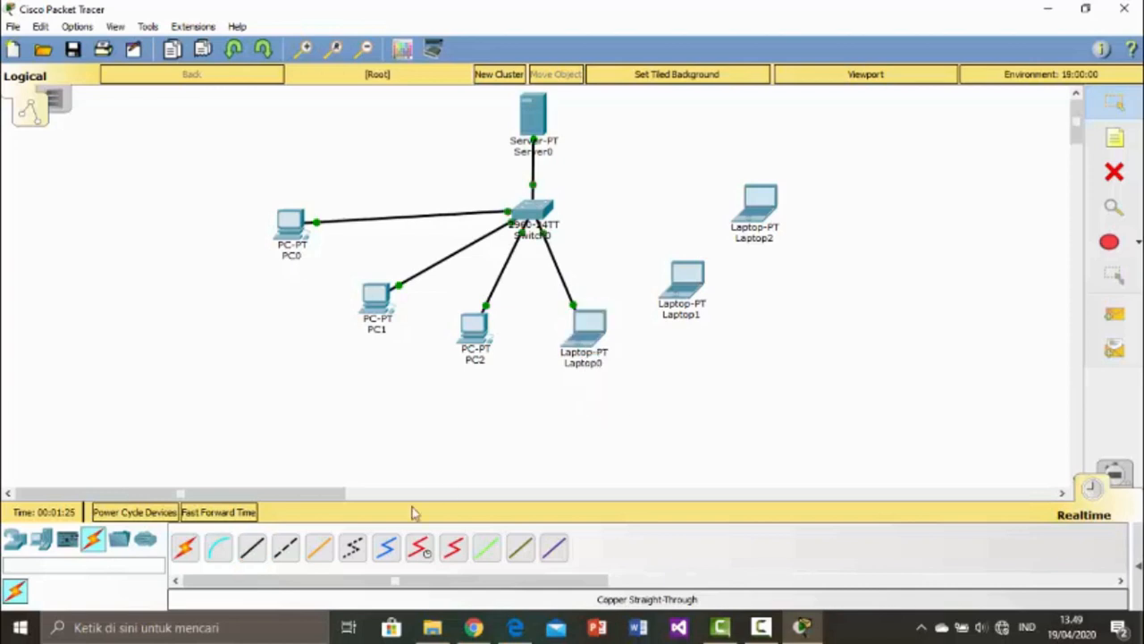
Connect Switch0's FastEthernet0/6 port to Laptop1's FastEthernet0 with a copper straight-through cable
left_click(539, 214)
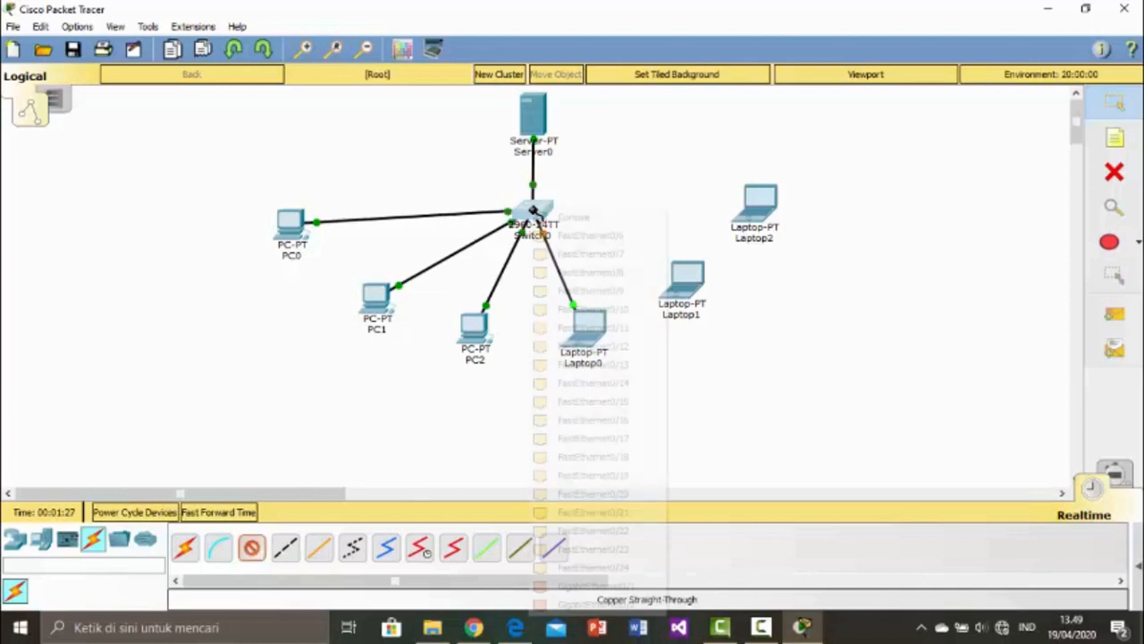
left_click(590, 234)
left_click(687, 281)
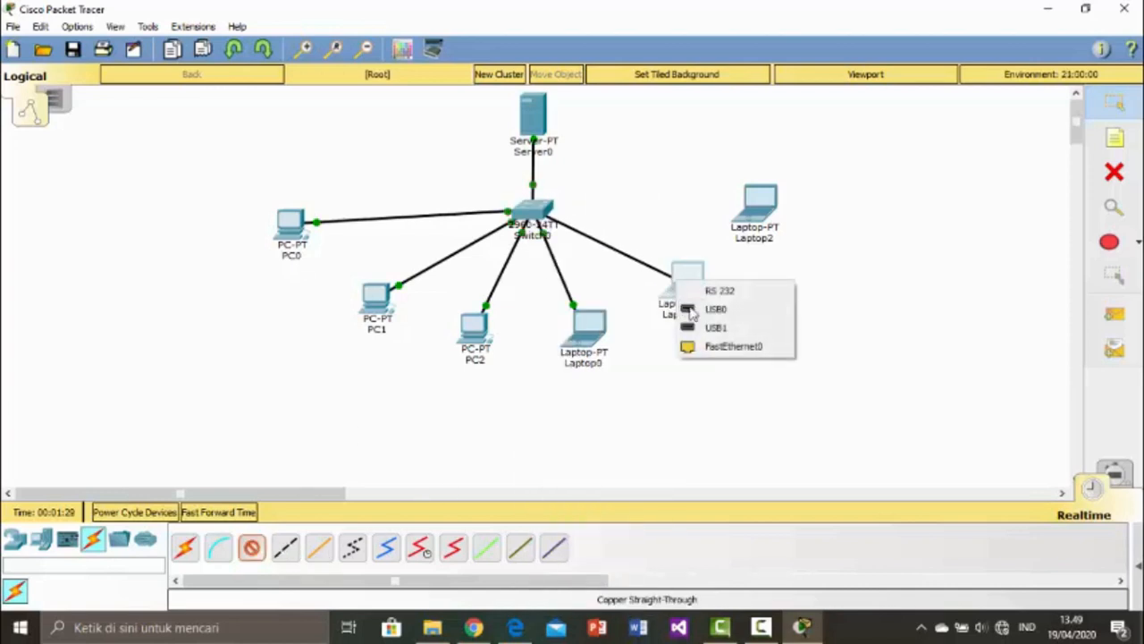
left_click(733, 343)
Connect Switch0's FastEthernet0/7 port to Laptop2 with a copper straight-through cable
left_click(256, 512)
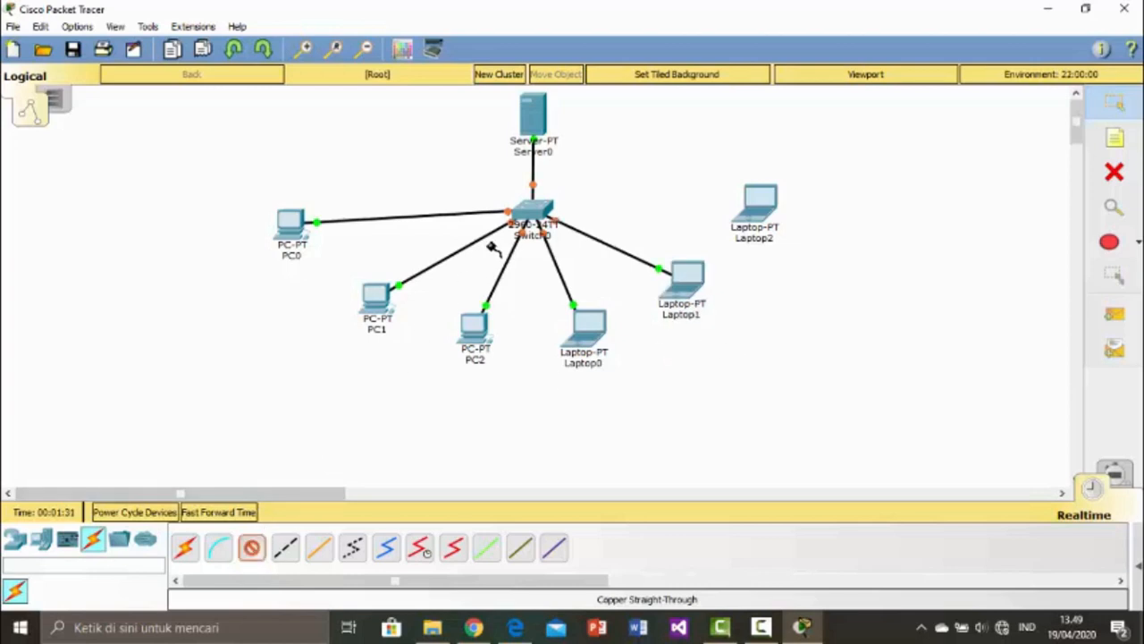
left_click(539, 212)
left_click(591, 235)
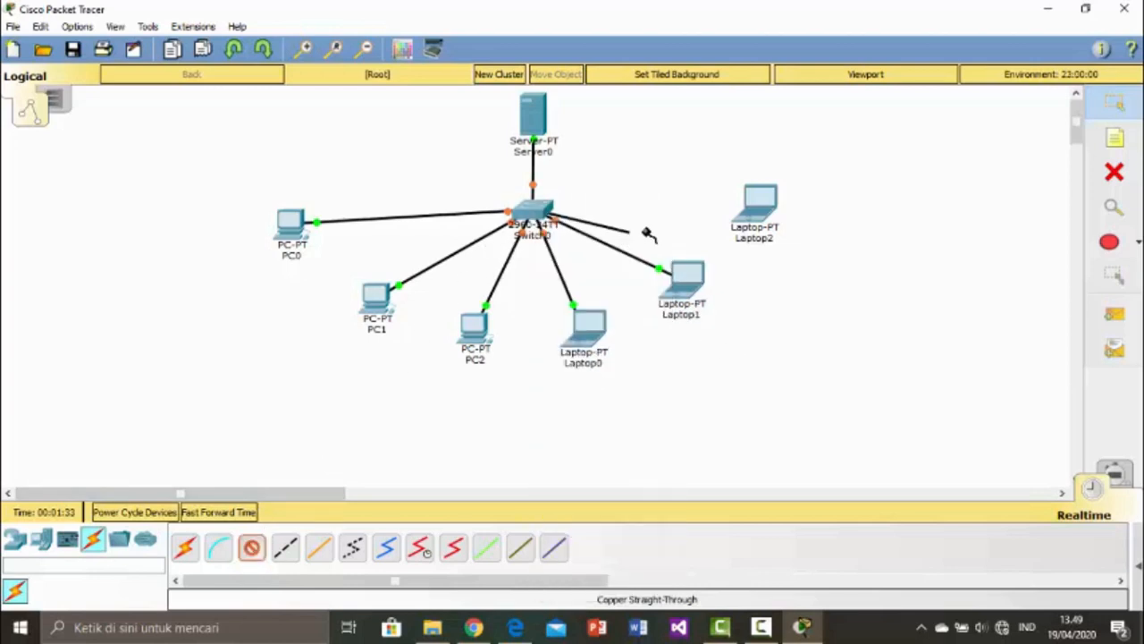
left_click(756, 211)
left_click(809, 269)
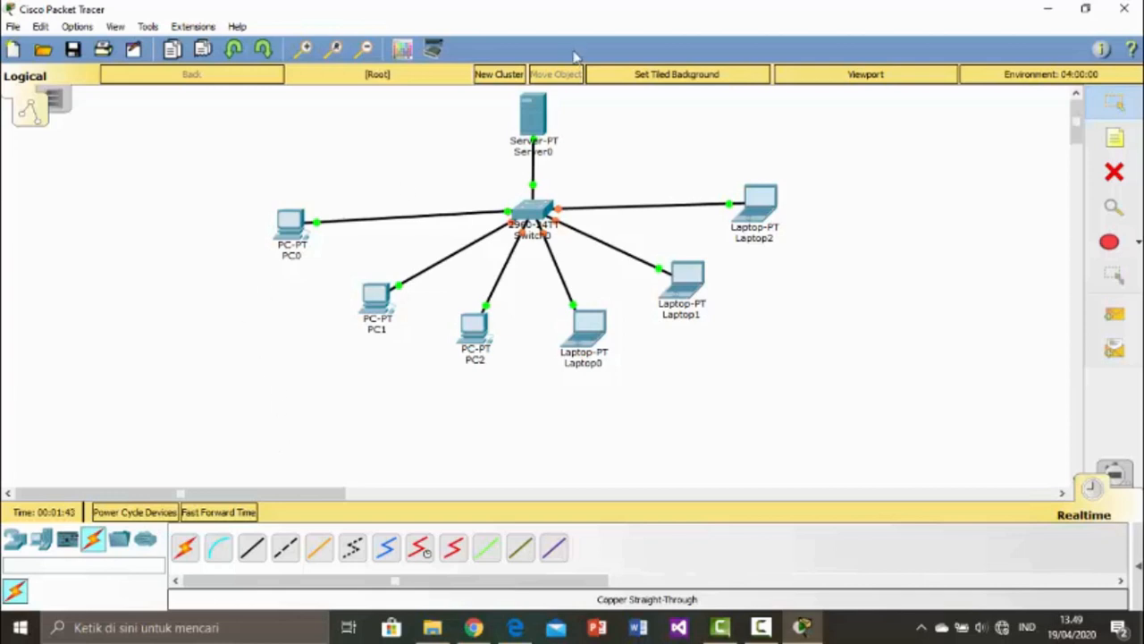
Give Server0 the static IP address 192.168.0.1, subnet mask 255.255.255.0 and default gateway 192.168.0.10
left_click(535, 130)
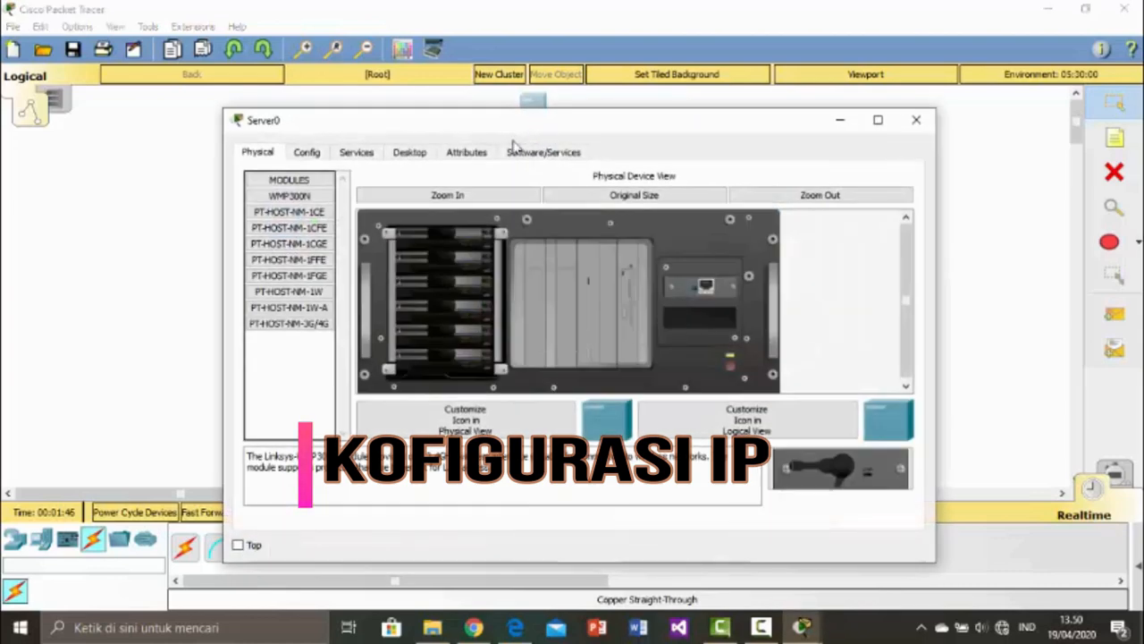
left_click(408, 153)
left_click(338, 231)
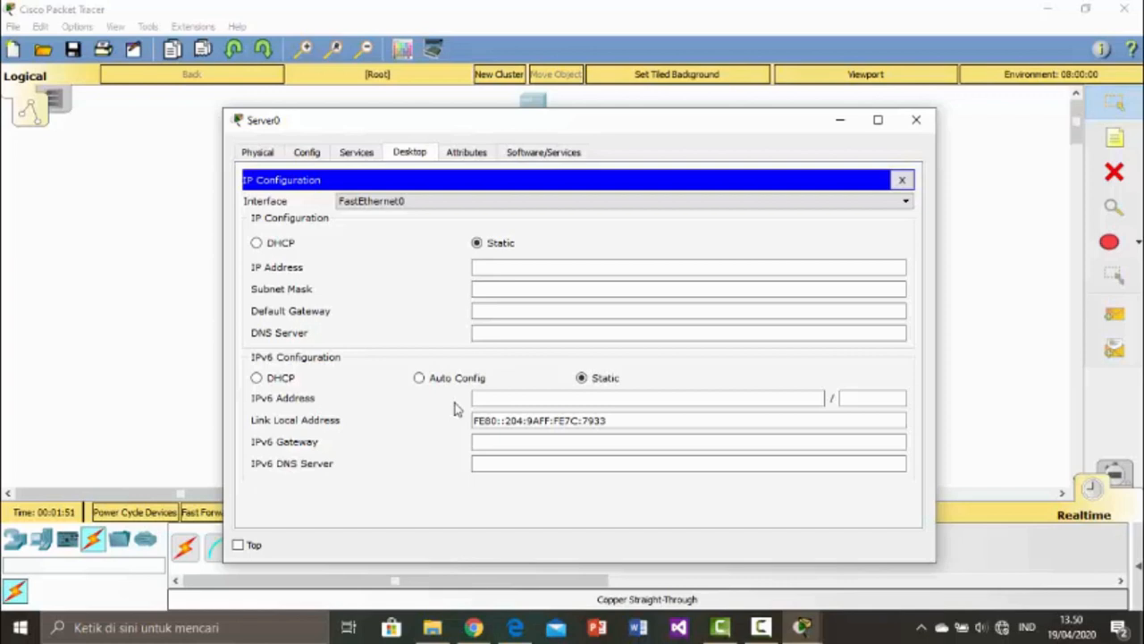
left_click(580, 266)
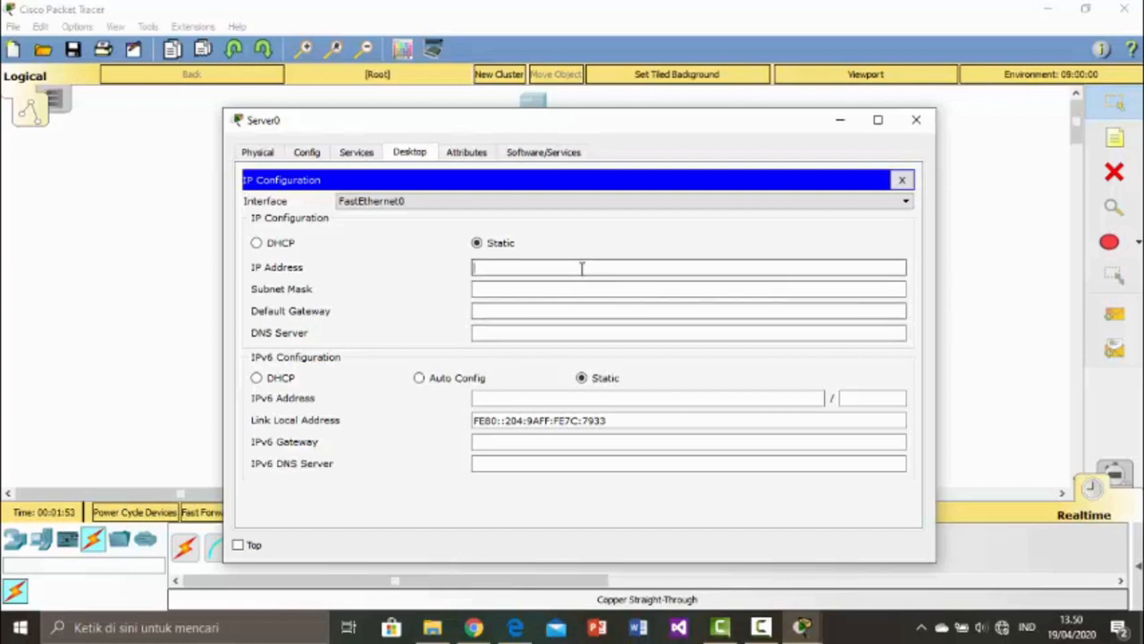
type("192")
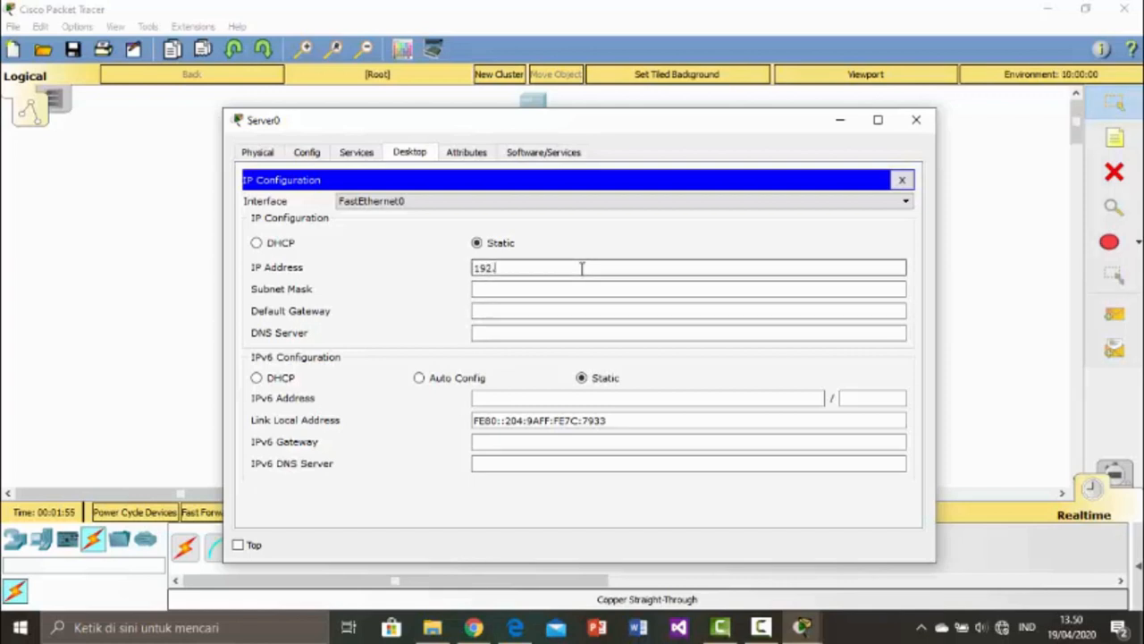
type(".168.0.1")
key("Tab")
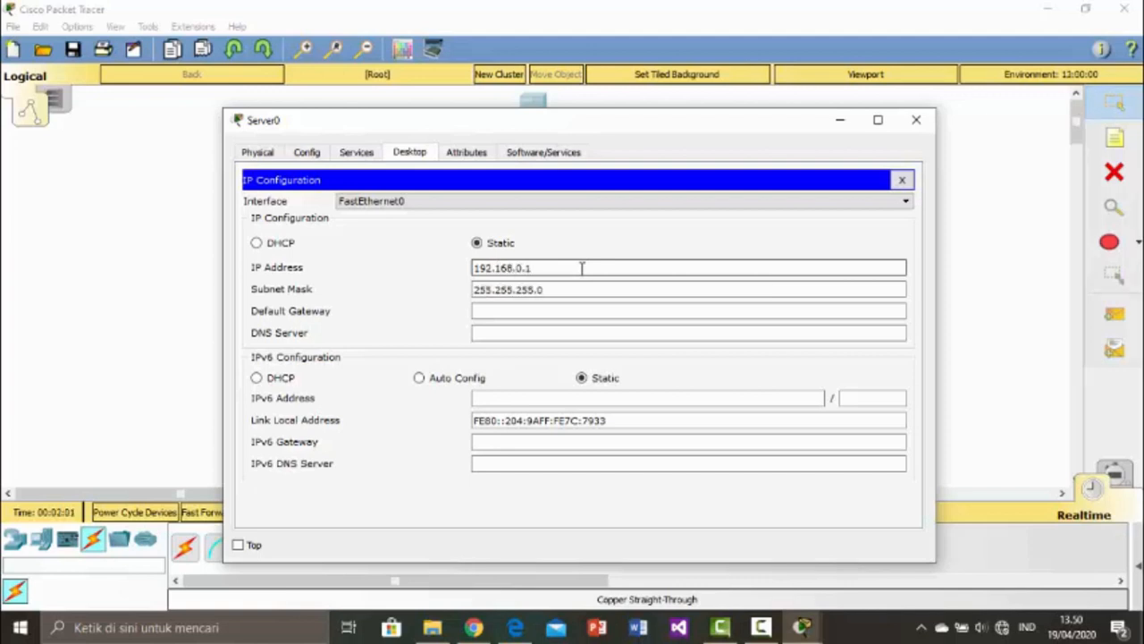
key("Tab")
key("Tab")
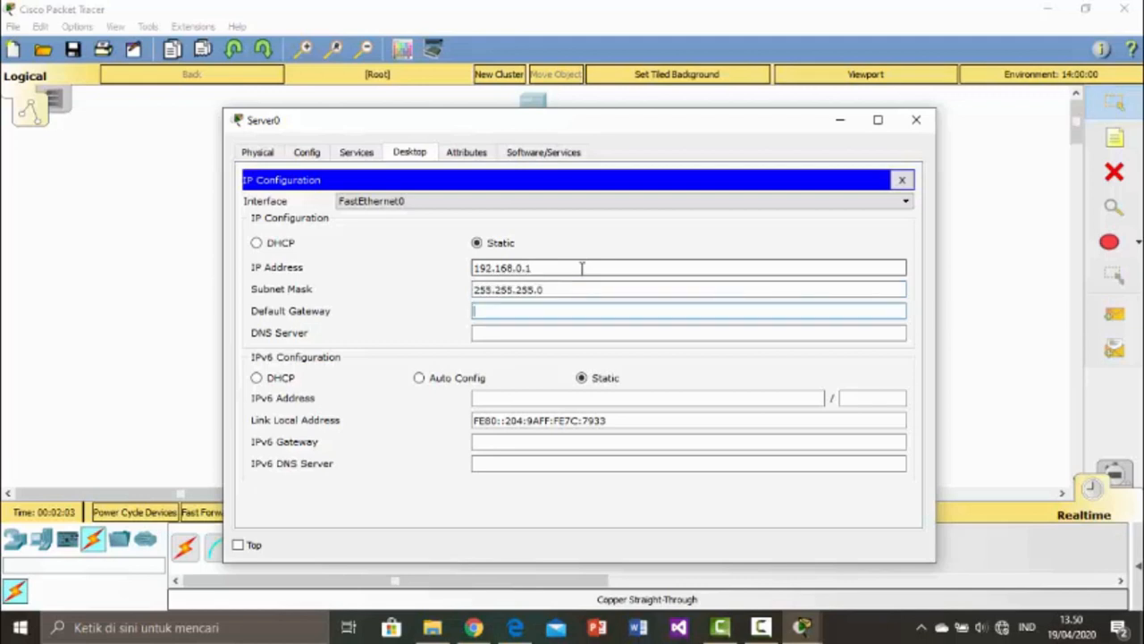
type("192.168.0.10")
left_click(902, 179)
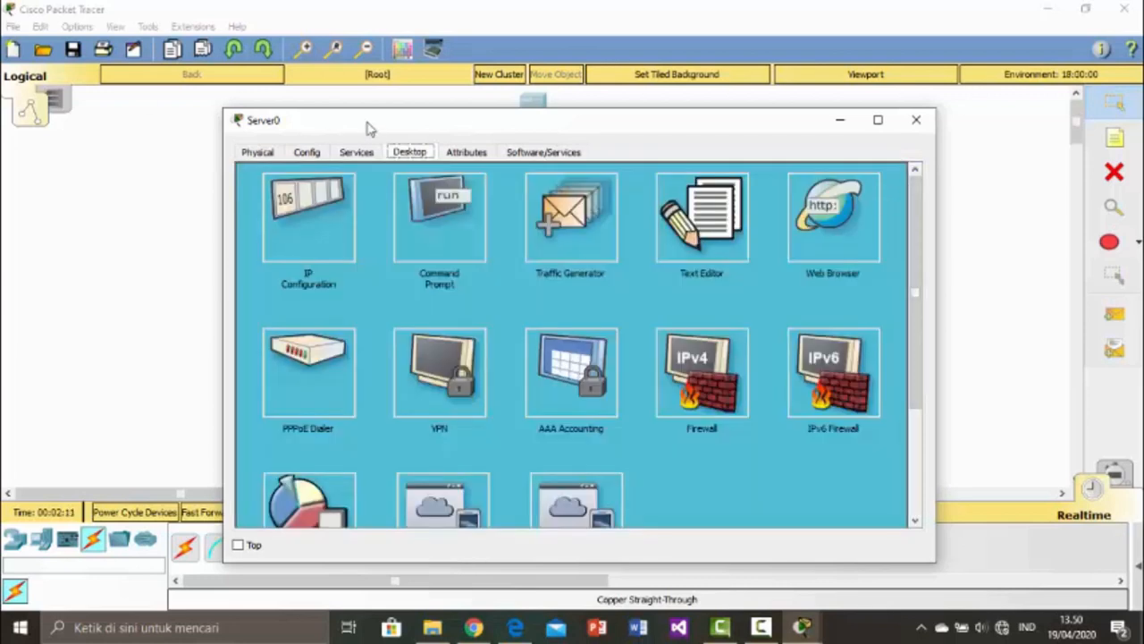
Turn on Server0's DHCP service and set the serverPool default gateway to 192.168.0.10
left_click(356, 152)
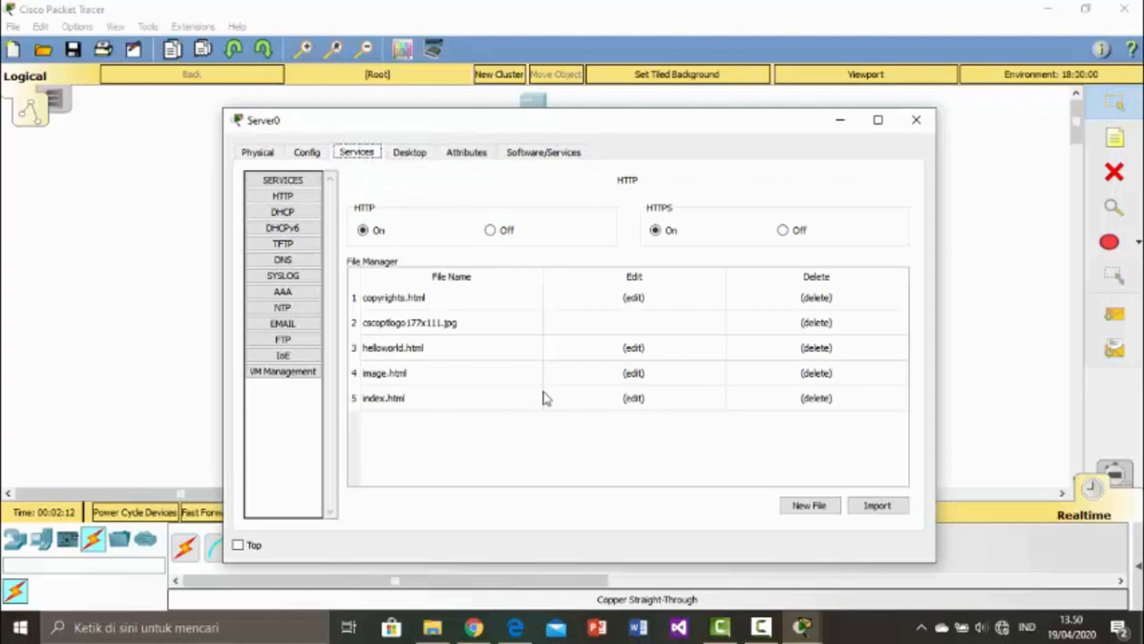
left_click(311, 216)
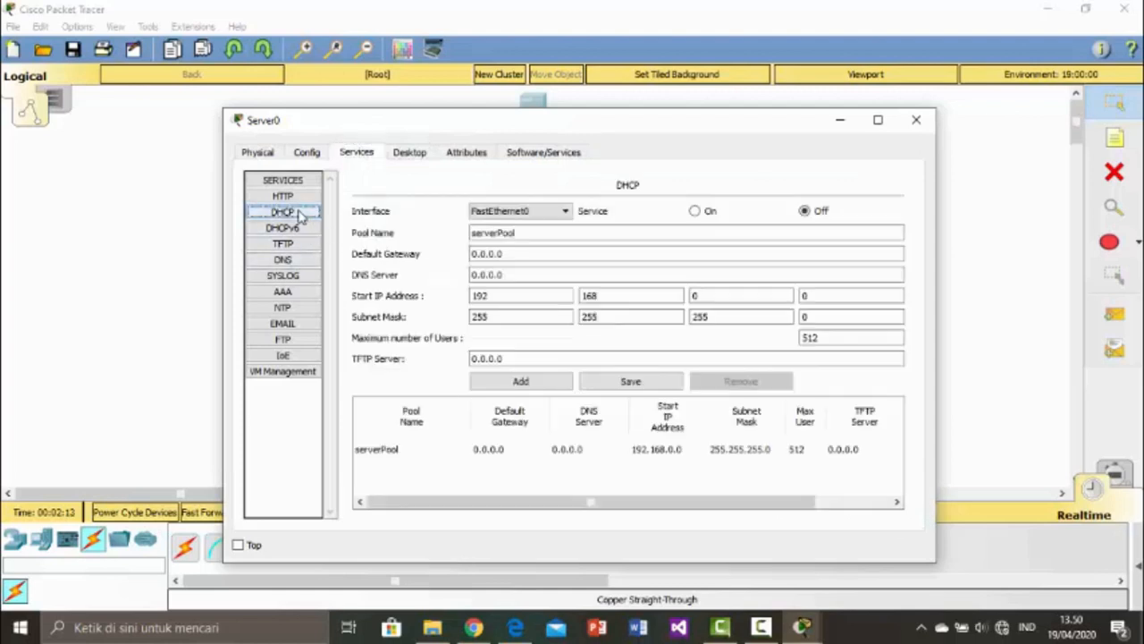
left_click(696, 211)
left_click_drag(526, 254, 470, 255)
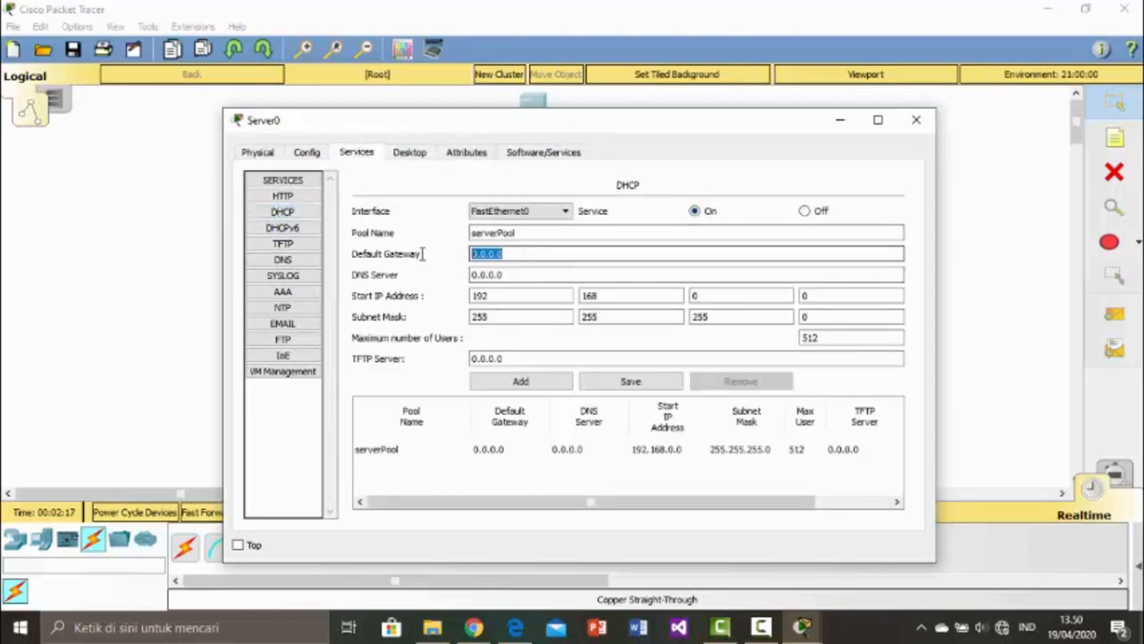
type("192")
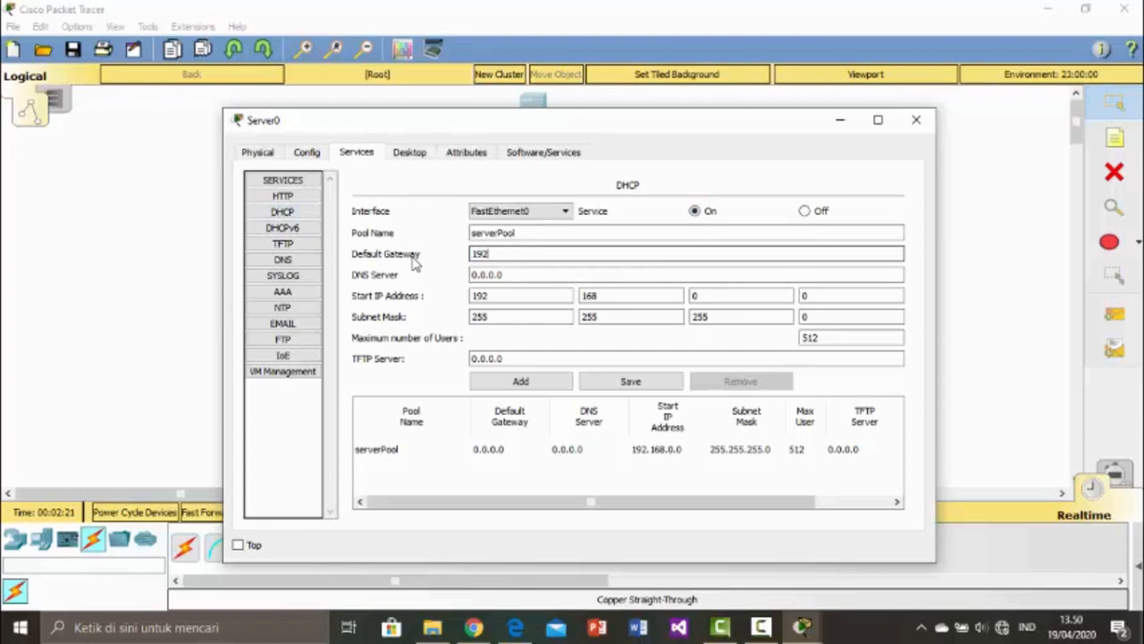
type(".168.0.10")
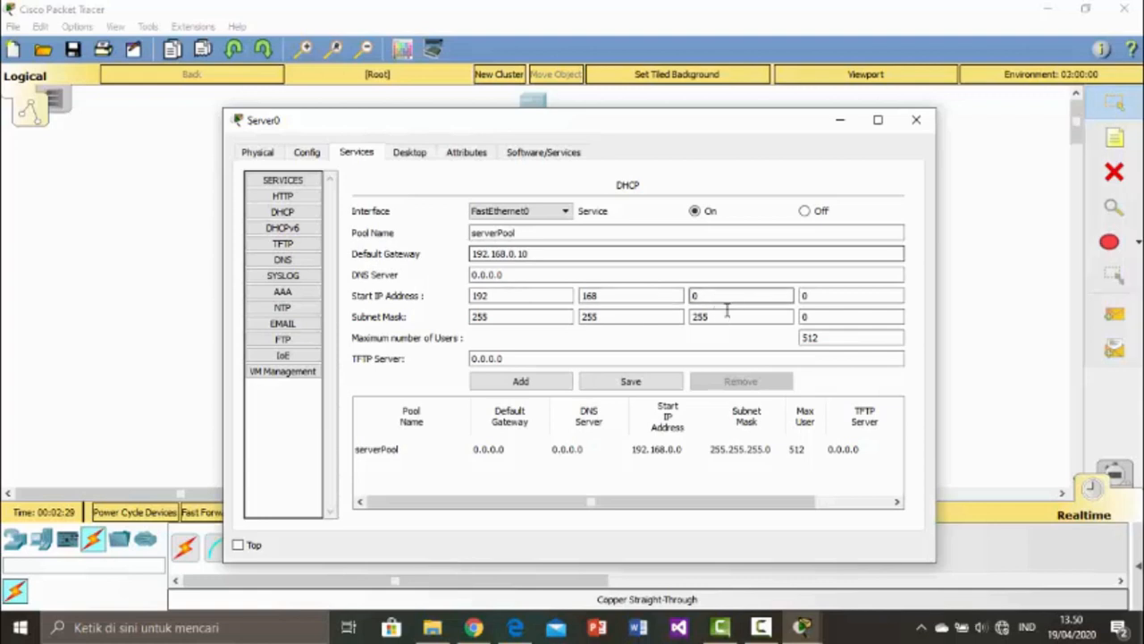
Set the serverPool start IP address to 192.168.0.1, save the pool and close Server0's settings
left_click(847, 292)
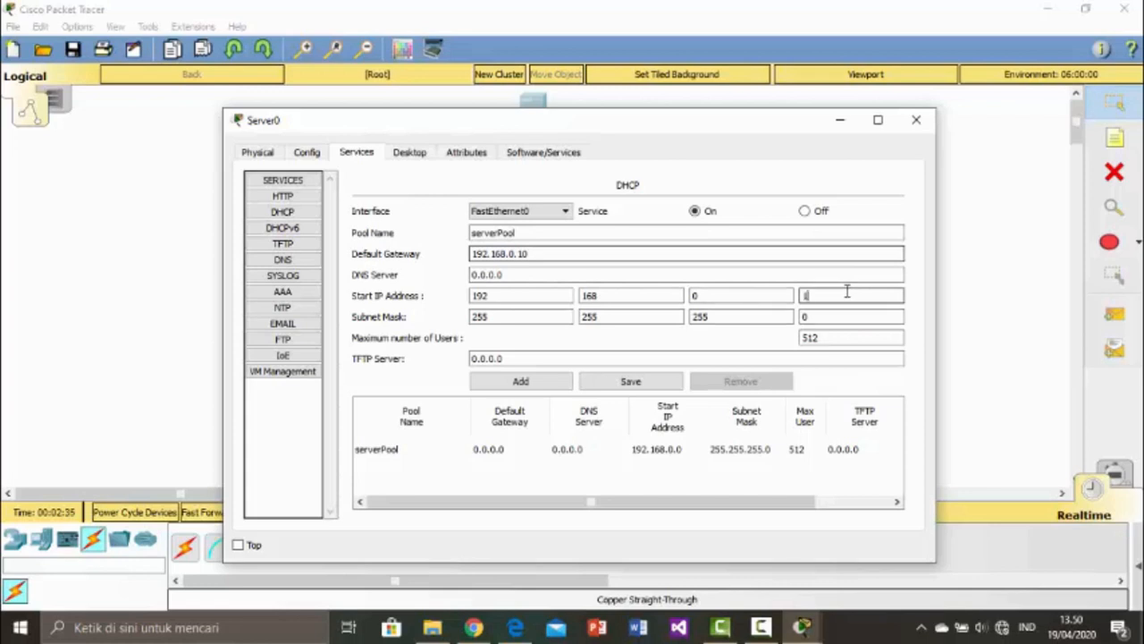
left_click(630, 385)
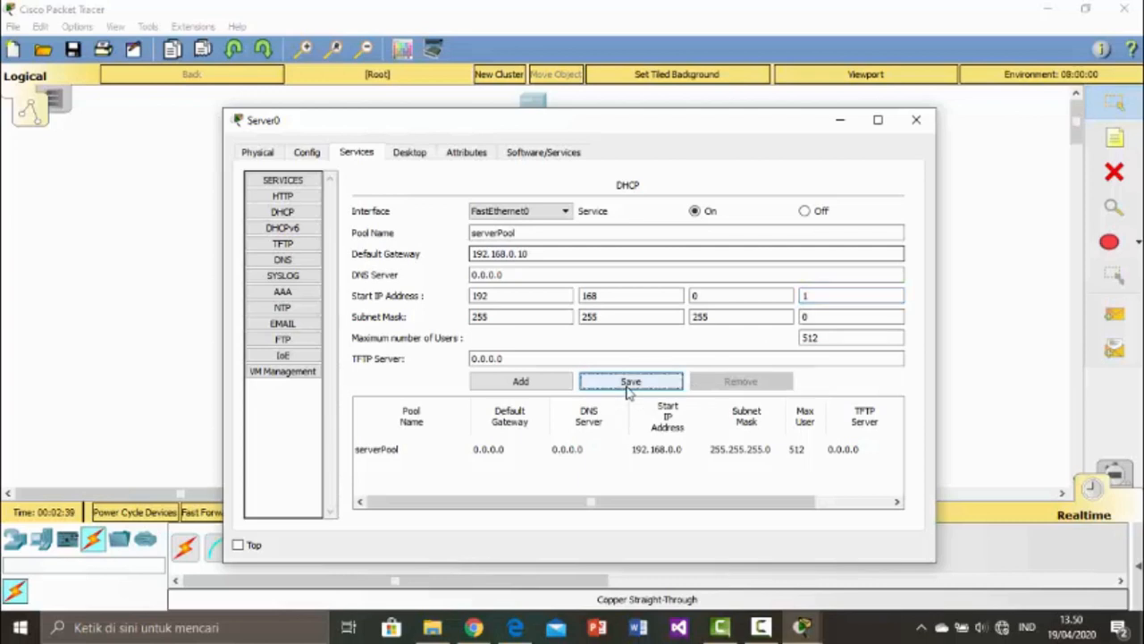
left_click(633, 454)
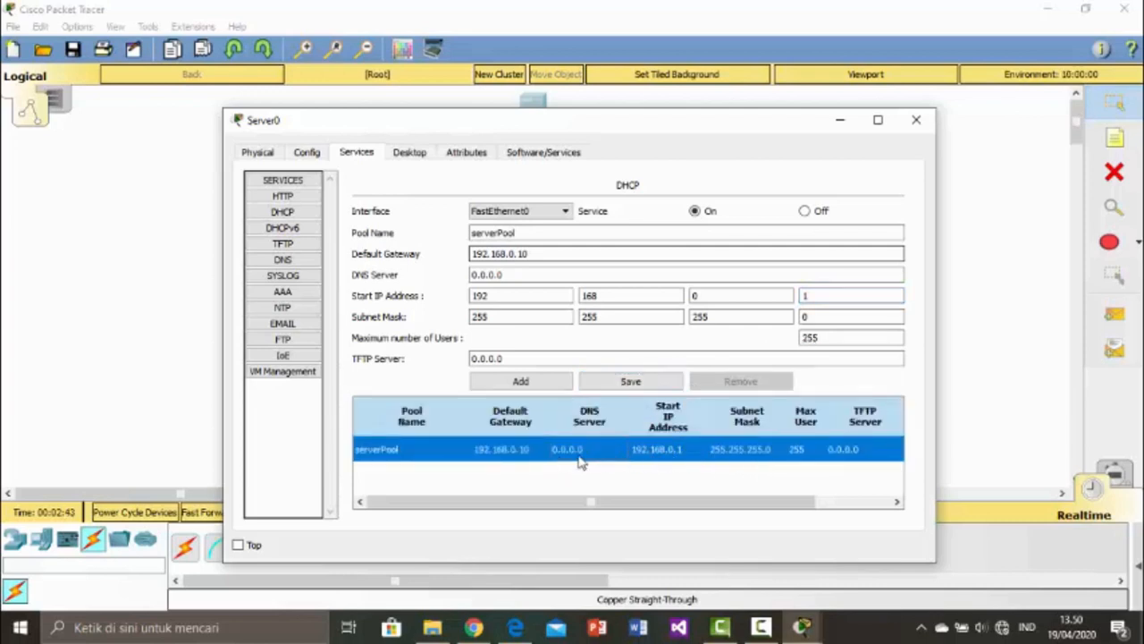
left_click(916, 119)
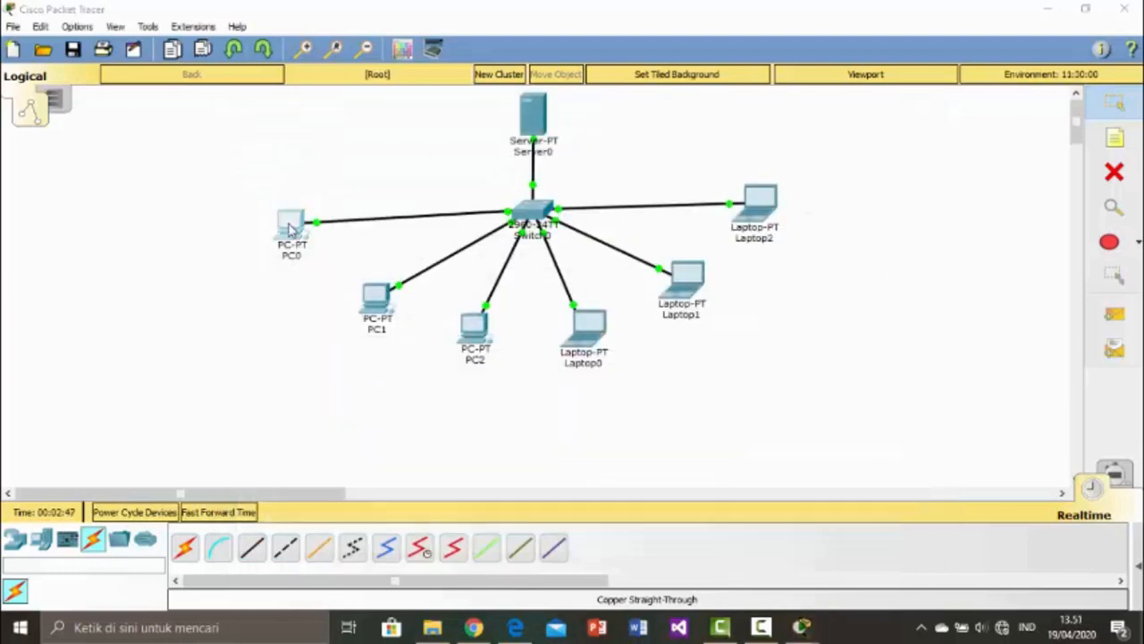
Switch PC0's IPv4 configuration from static to DHCP and close its settings
left_click(292, 225)
left_click(355, 153)
left_click(309, 248)
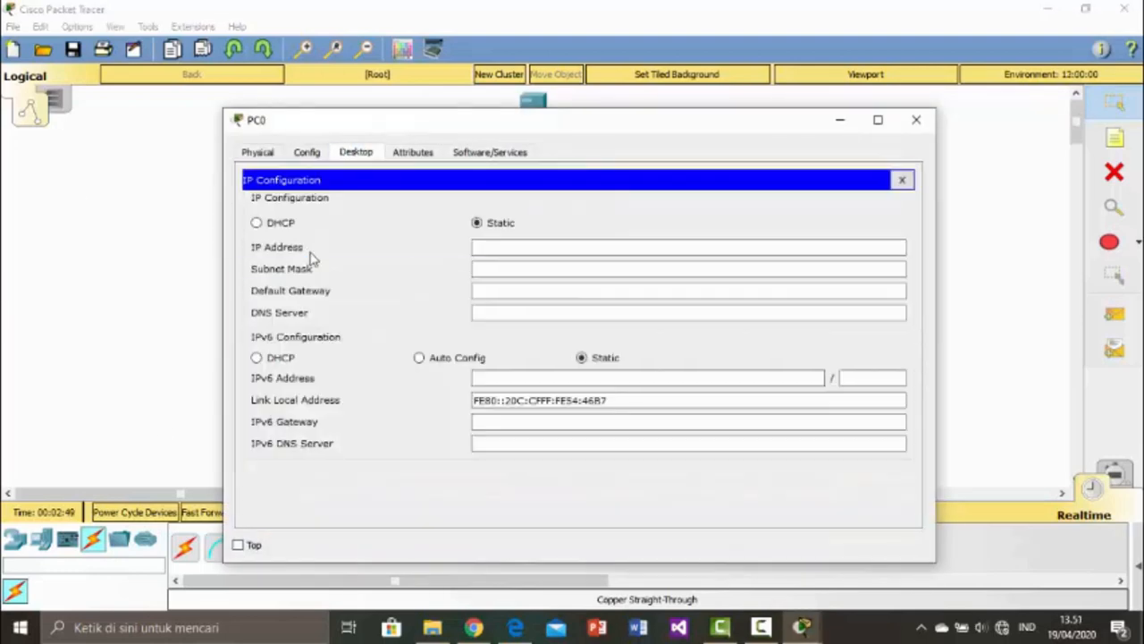
left_click(285, 224)
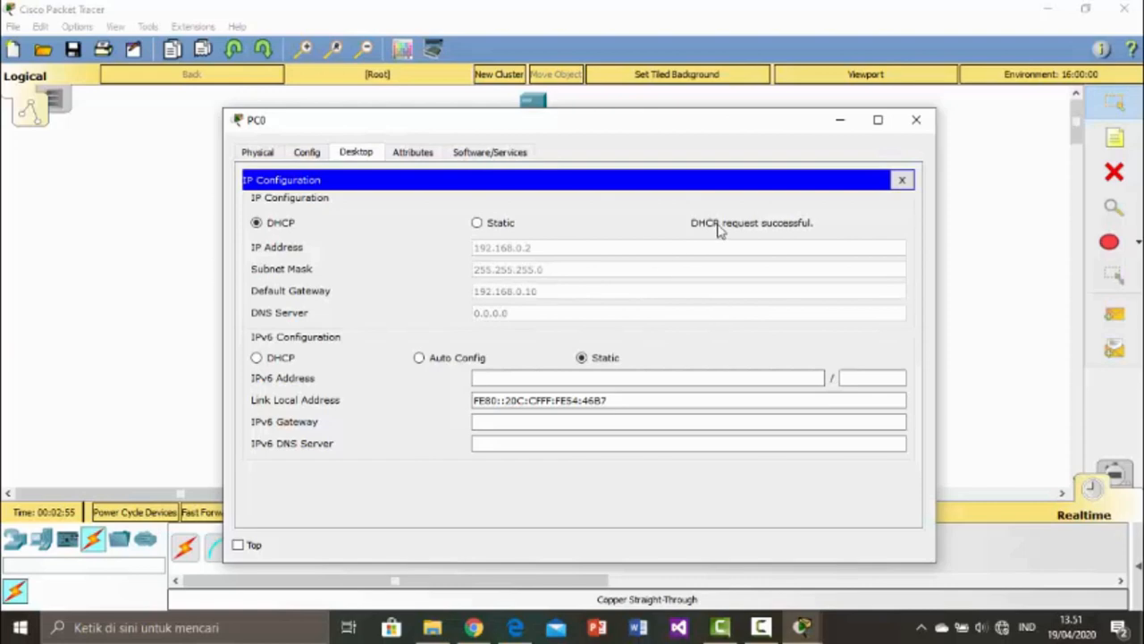
left_click(902, 180)
left_click(916, 119)
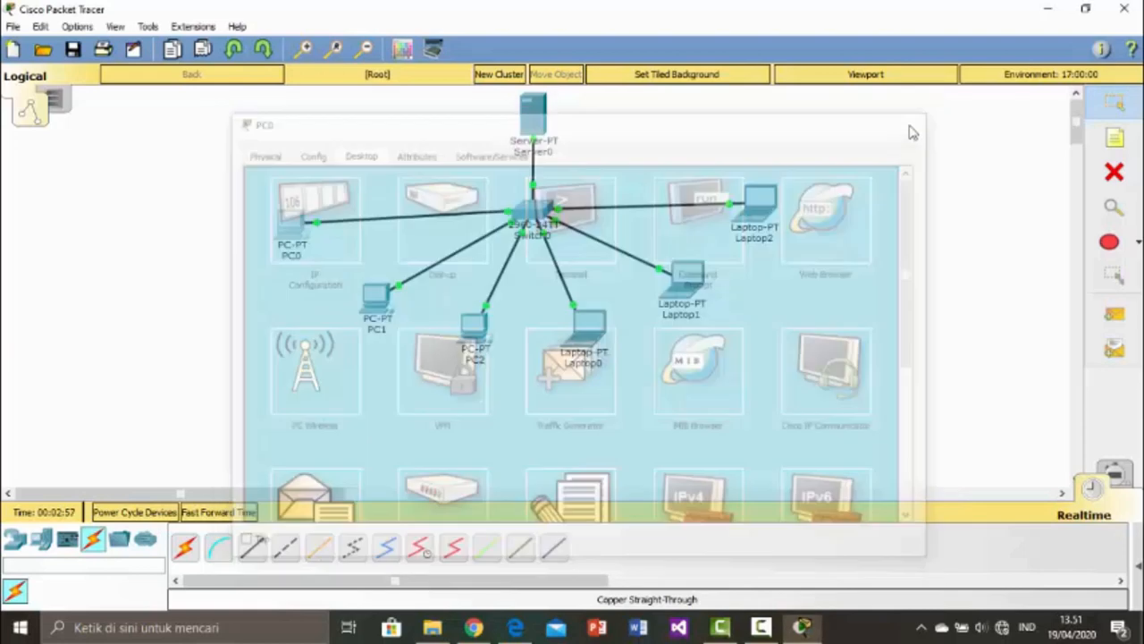
Set PC1 to obtain its IPv4 address through DHCP and close its settings
left_click(378, 297)
left_click(358, 153)
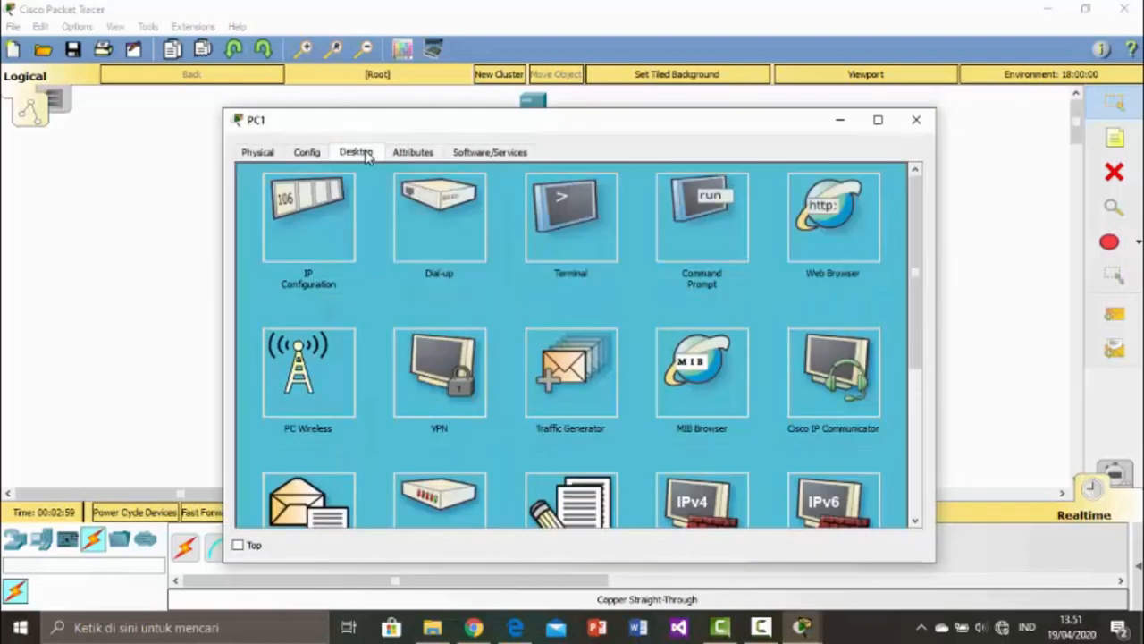
left_click(327, 223)
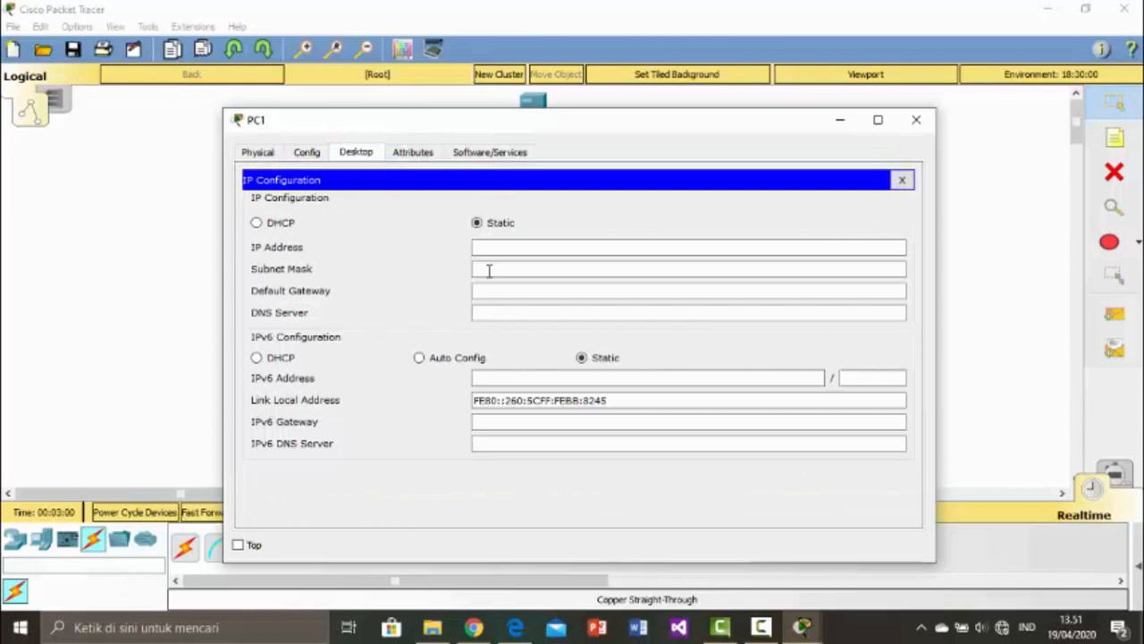
left_click(268, 224)
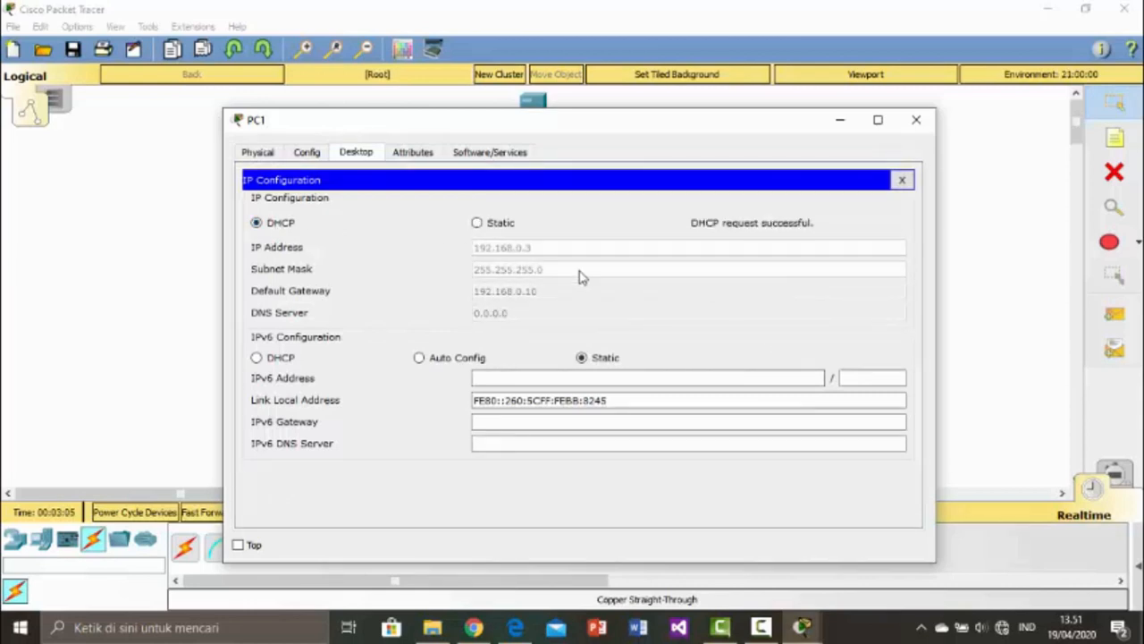
left_click(902, 179)
left_click(916, 119)
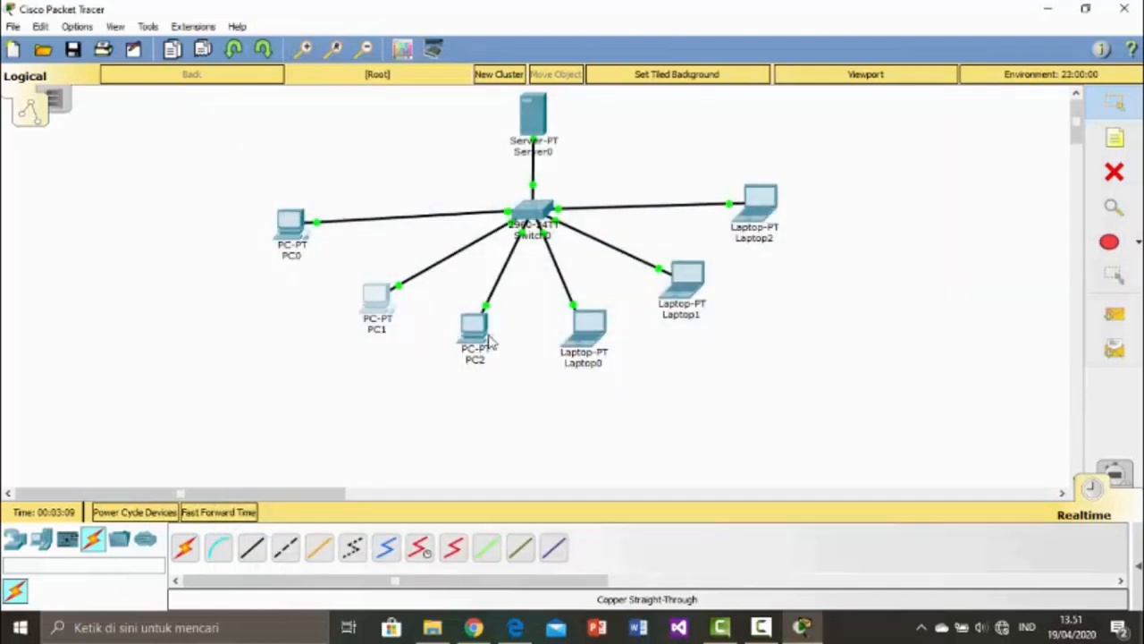
Set PC2's IPv4 configuration to DHCP and close the device's settings
left_click(488, 335)
left_click(357, 154)
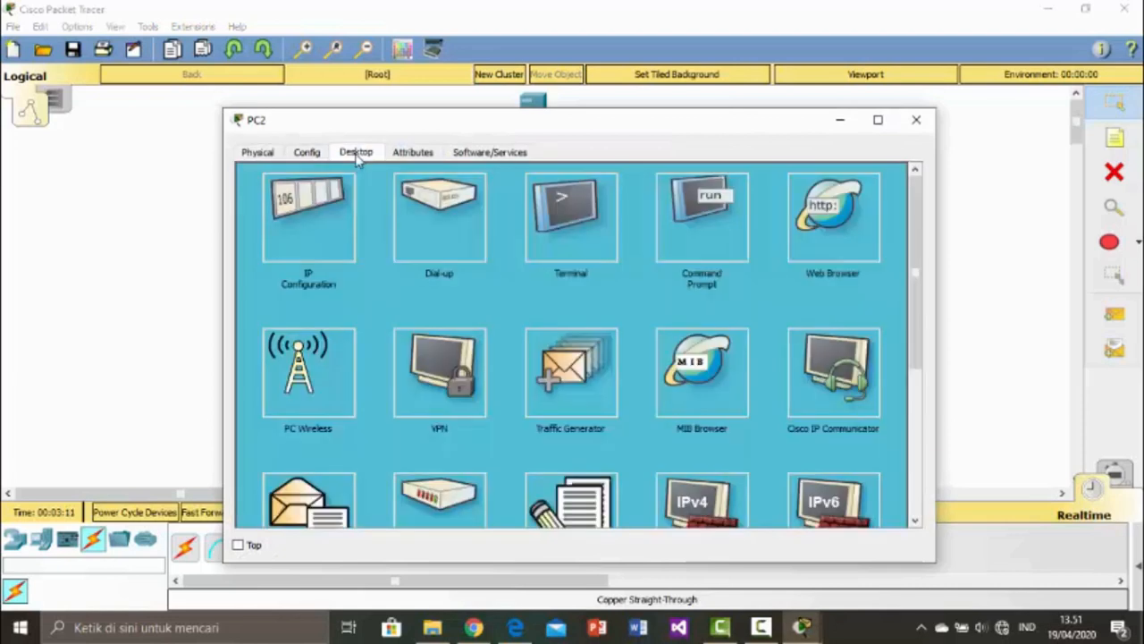
left_click(706, 219)
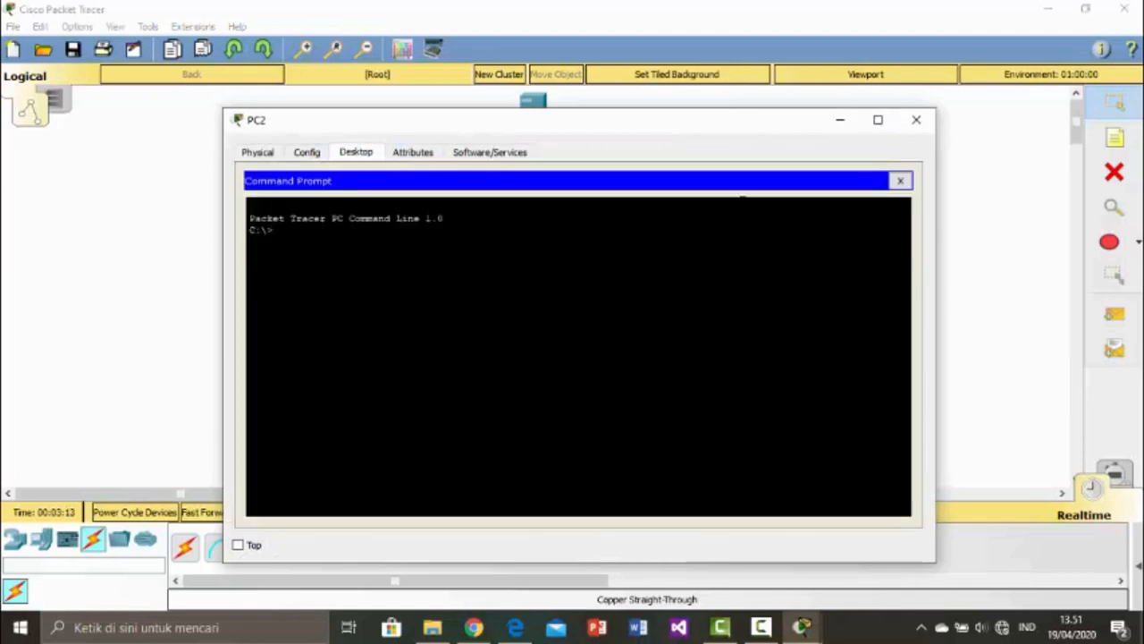
left_click(900, 180)
left_click(320, 234)
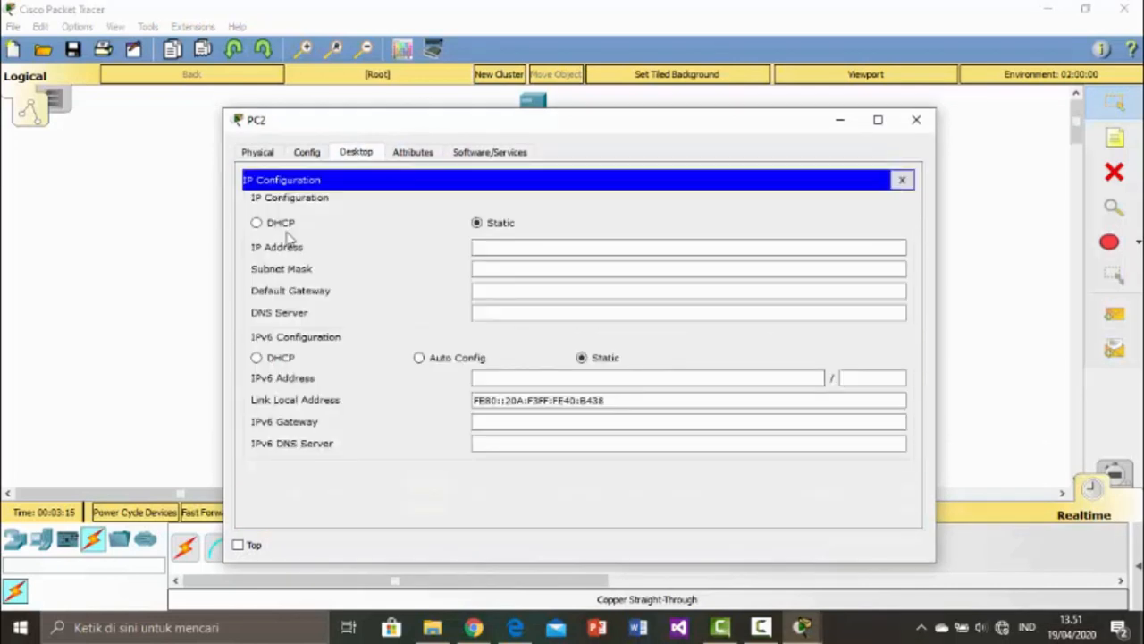
left_click(258, 223)
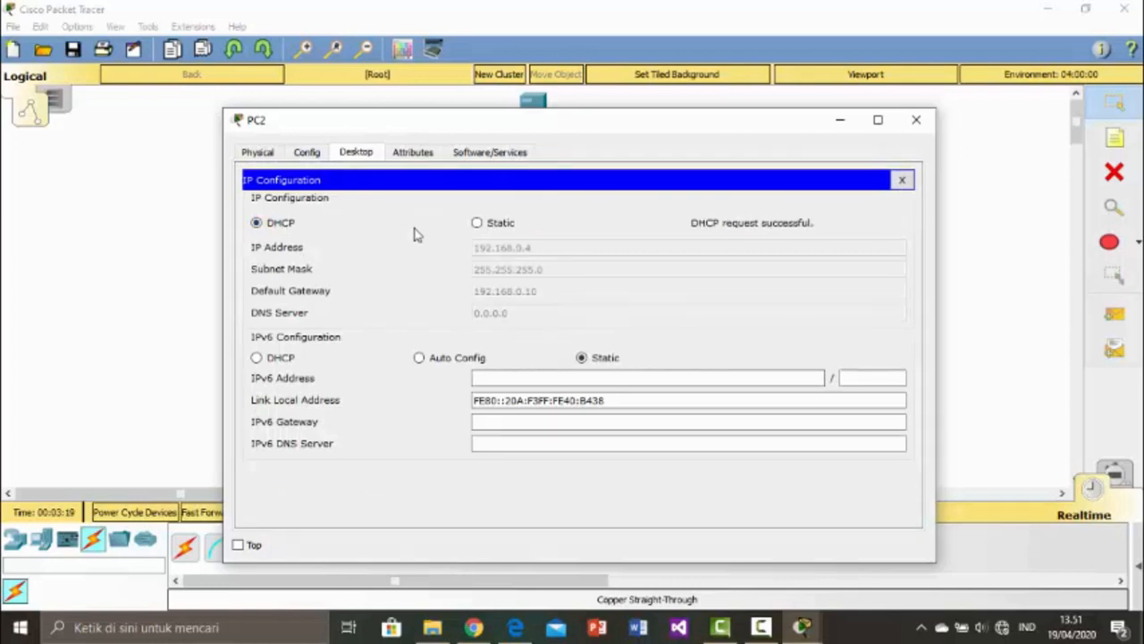
left_click(902, 179)
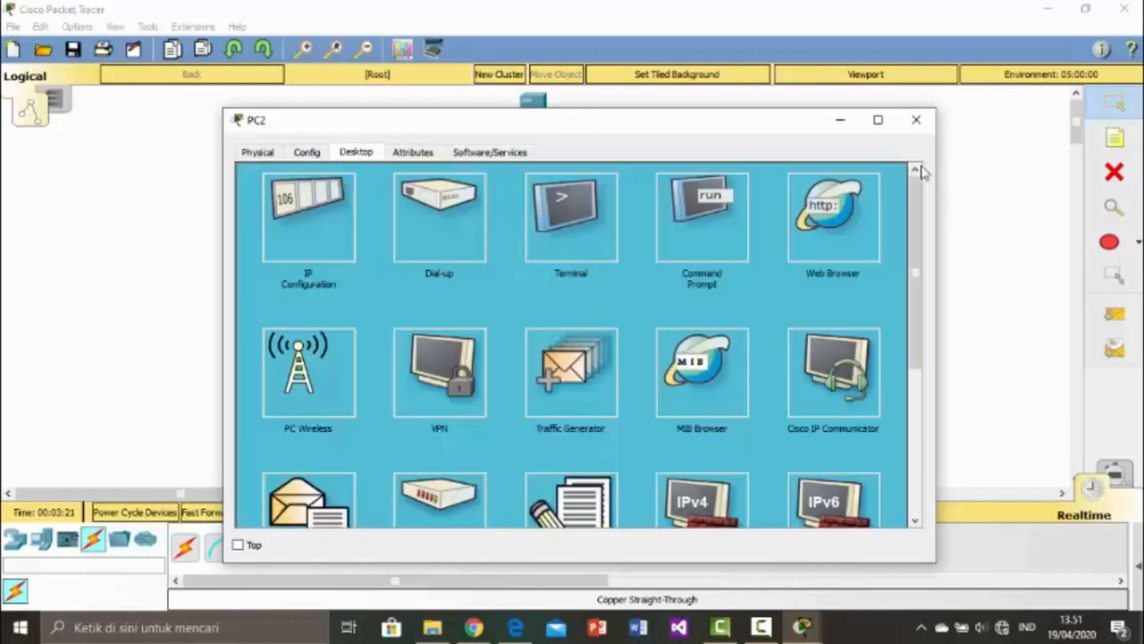
left_click(916, 119)
Switch Laptop0's IPv4 configuration to DHCP and close its settings
left_click(593, 328)
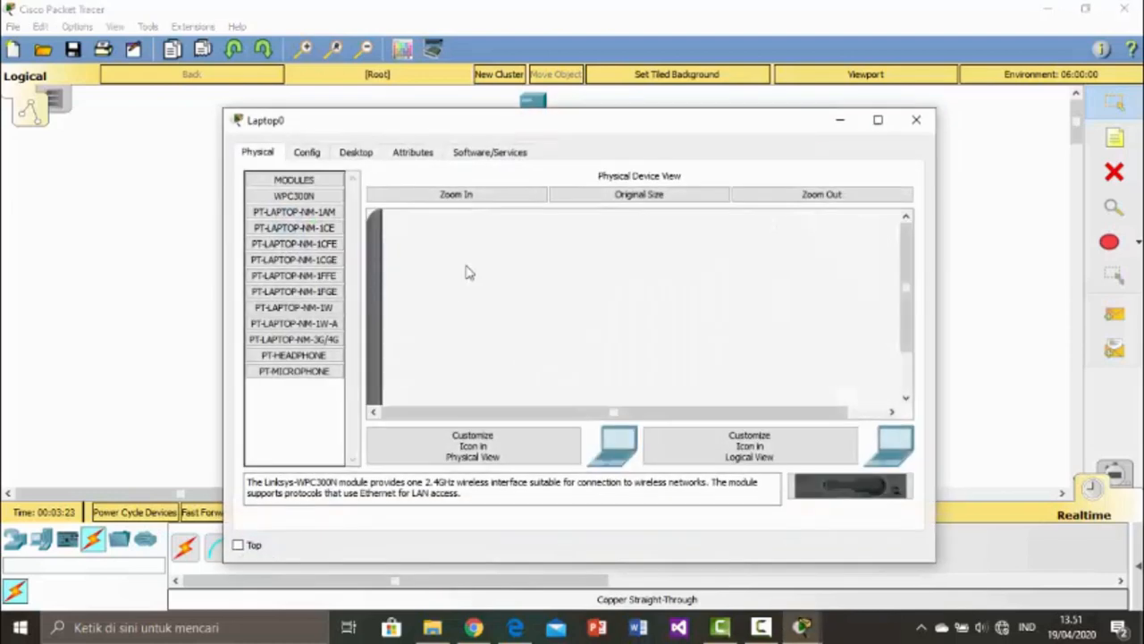
left_click(356, 154)
left_click(307, 249)
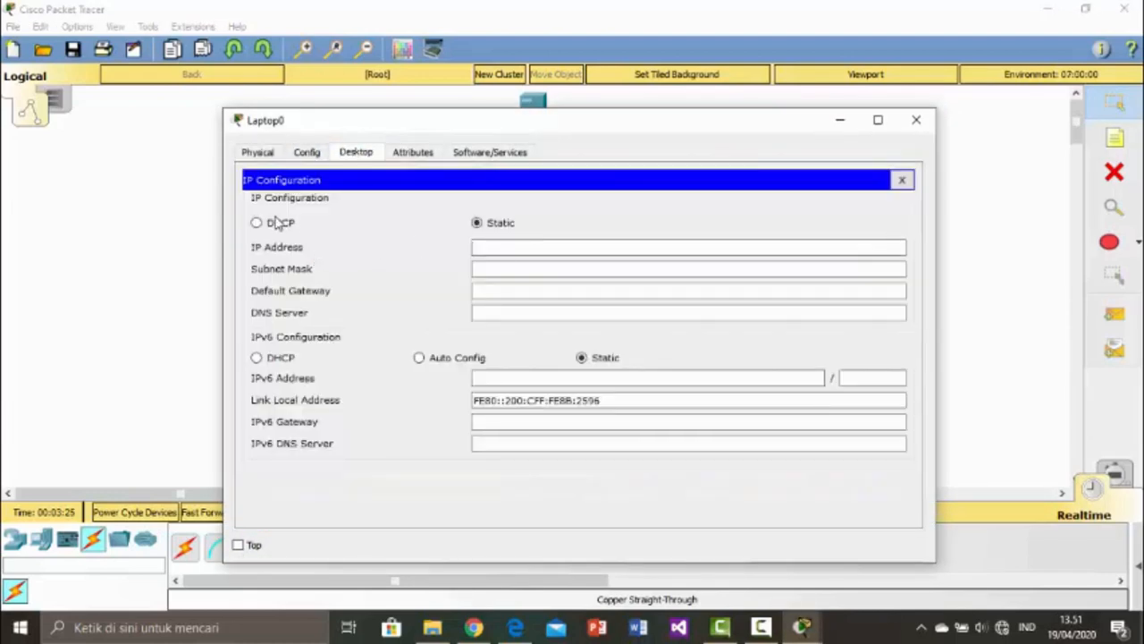
left_click(277, 221)
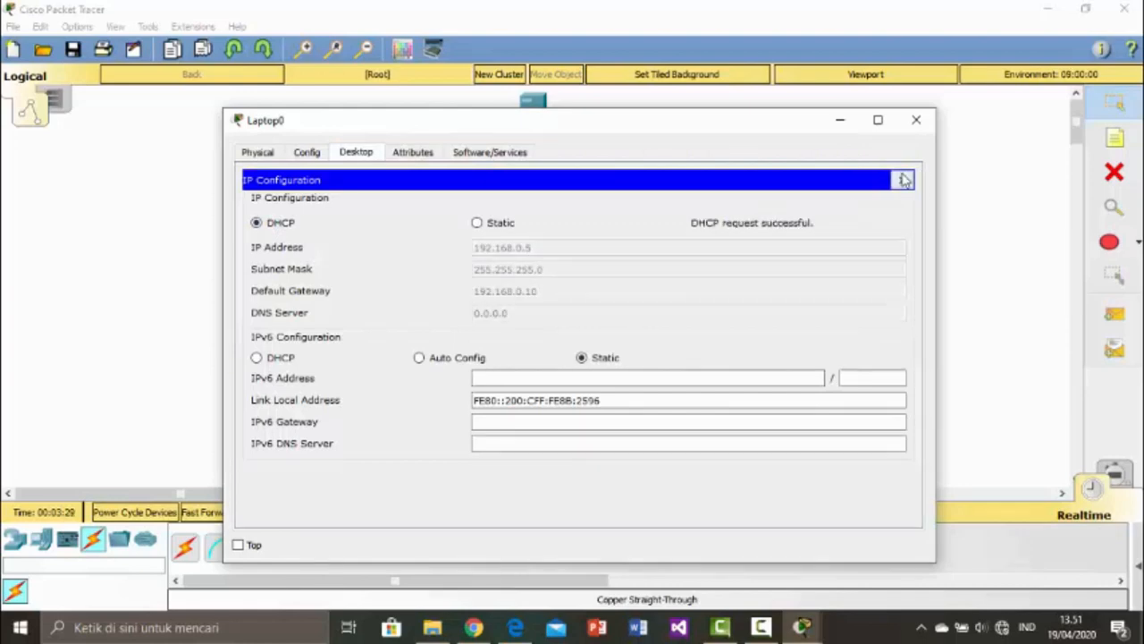
left_click(905, 180)
left_click(916, 119)
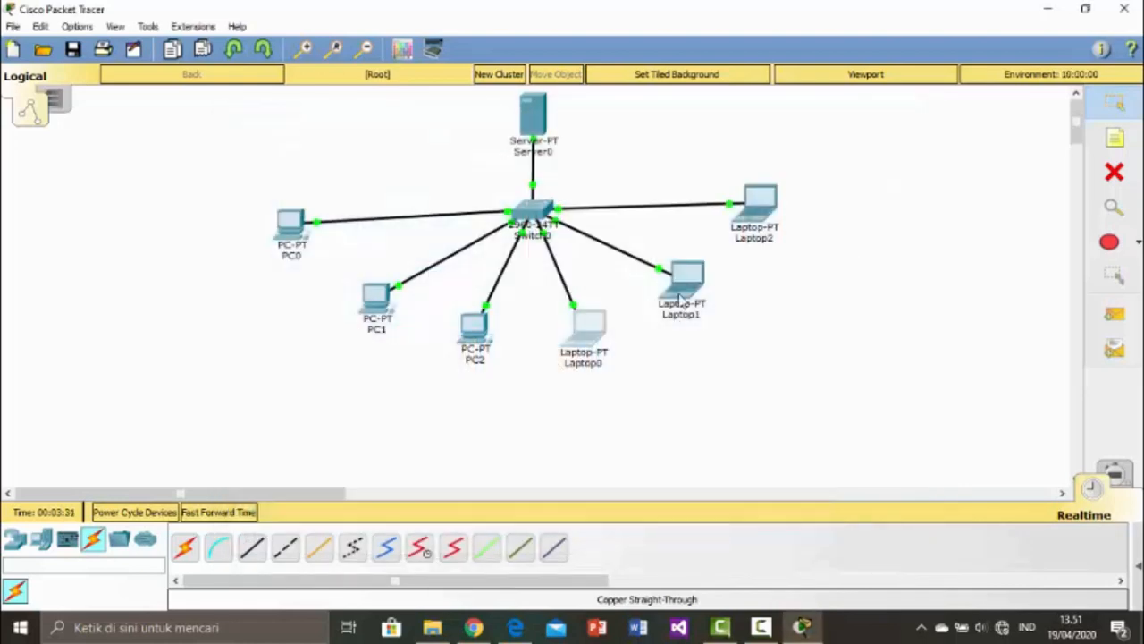
Set Laptop1 to obtain its IPv4 address through DHCP and close its settings
left_click(681, 298)
left_click(356, 152)
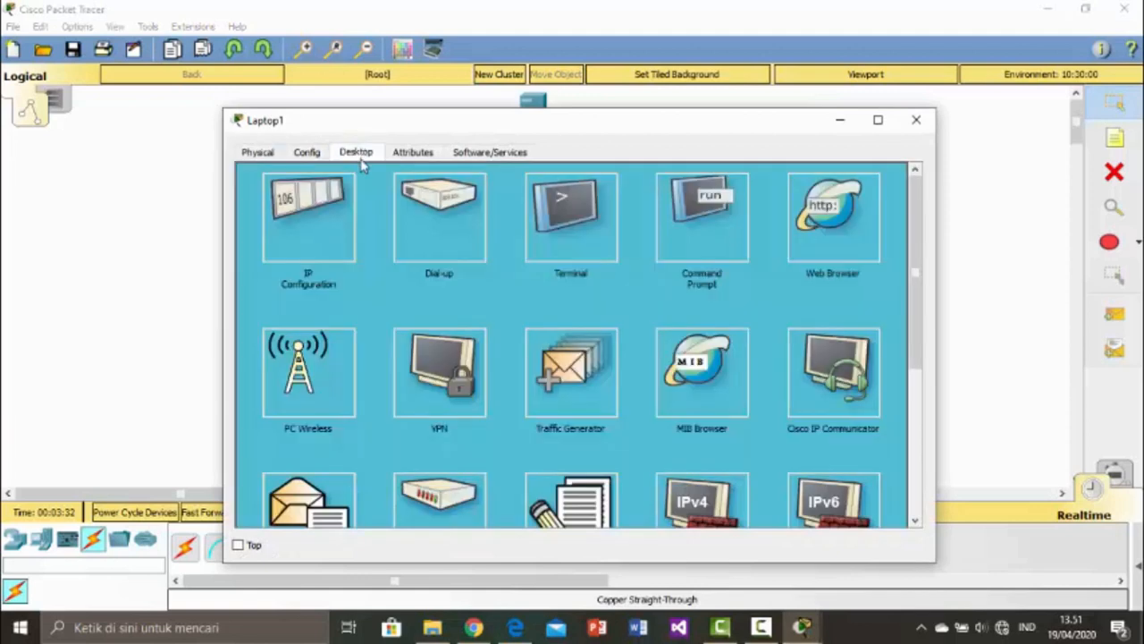
left_click(308, 232)
left_click(256, 222)
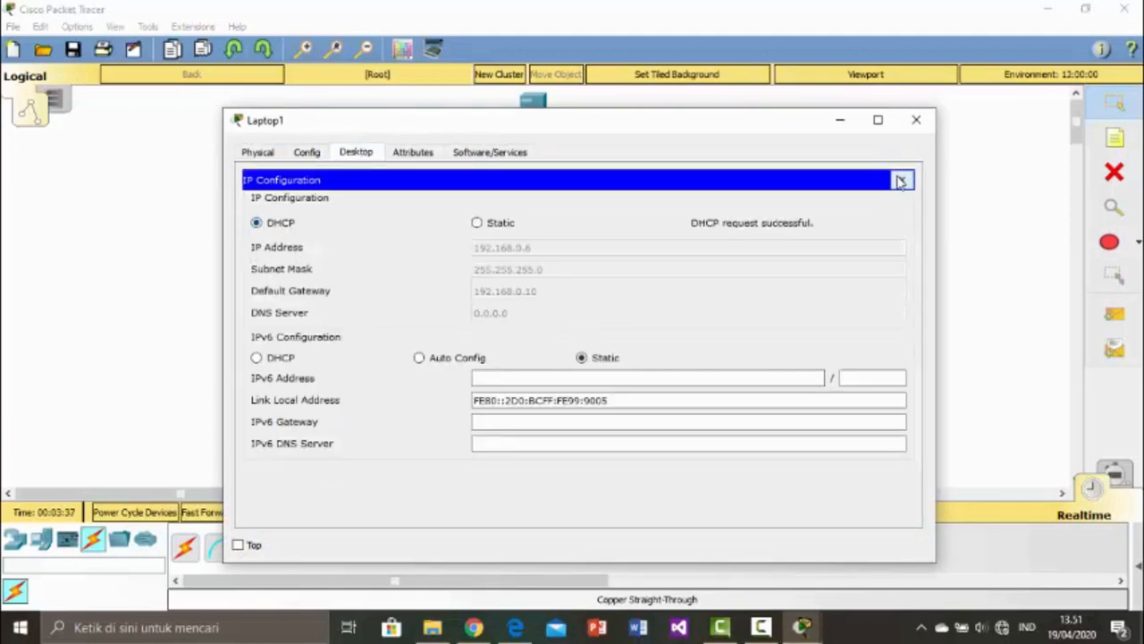
left_click(901, 180)
left_click(916, 120)
Set Laptop2's IPv4 configuration to DHCP and close the laptop's settings
left_click(682, 273)
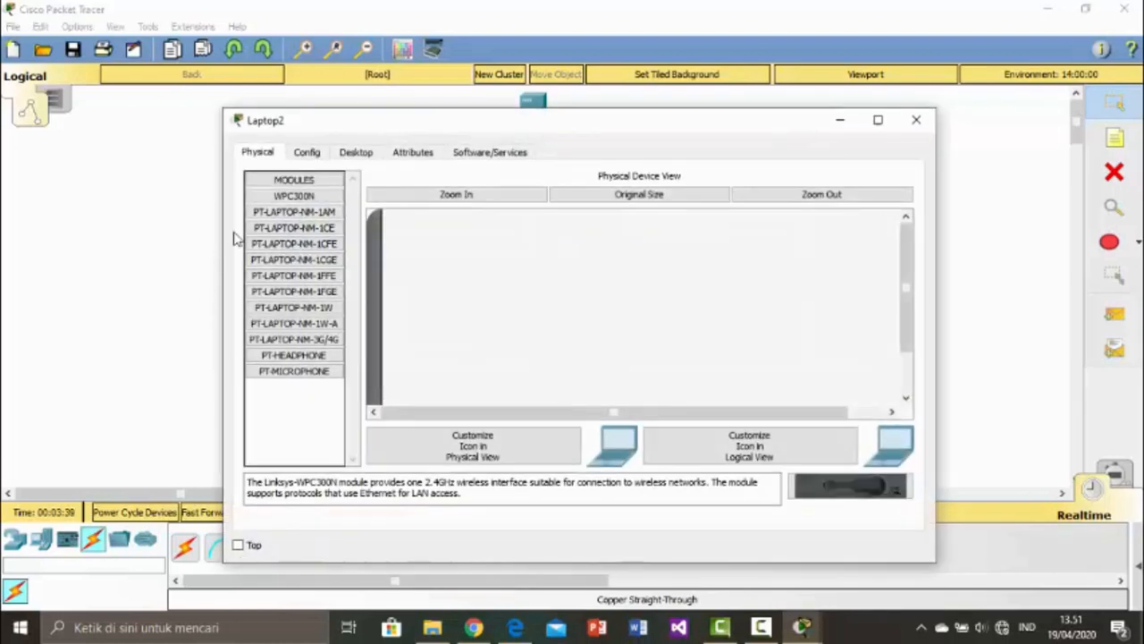
left_click(356, 154)
left_click(308, 232)
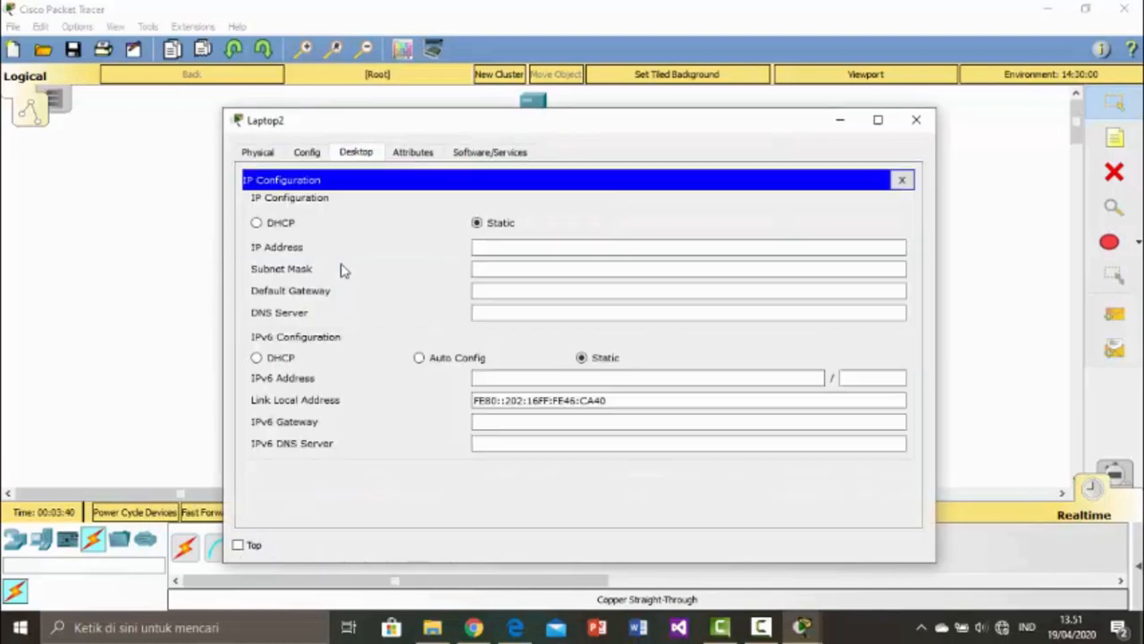
left_click(257, 222)
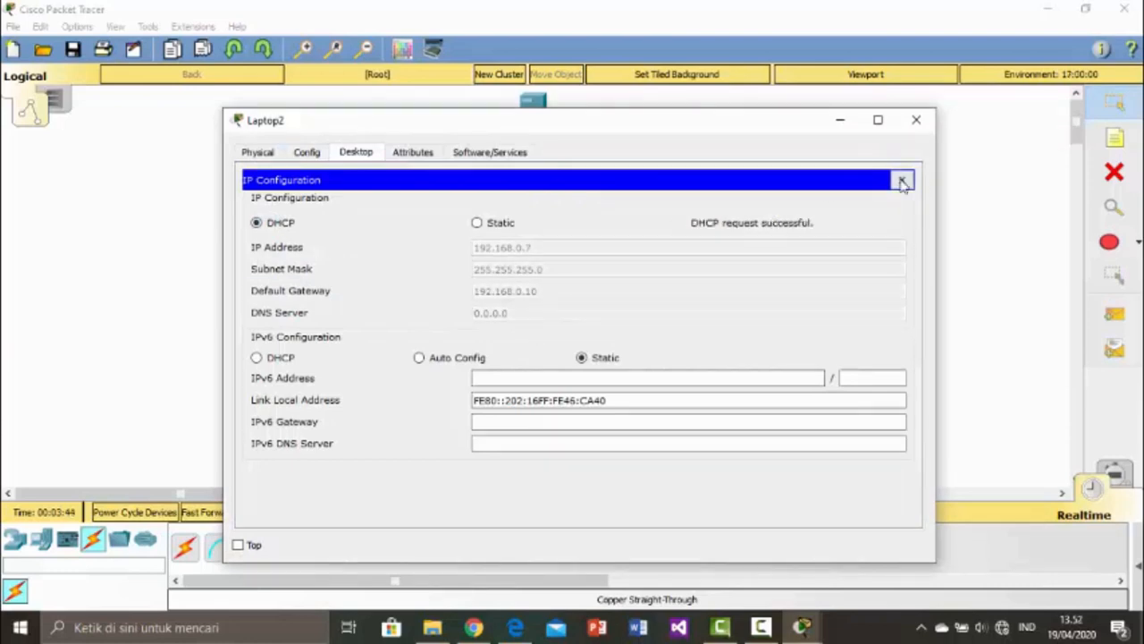
left_click(903, 182)
left_click(915, 120)
Check the IP configuration assigned to PC0 and close its settings
left_click(295, 229)
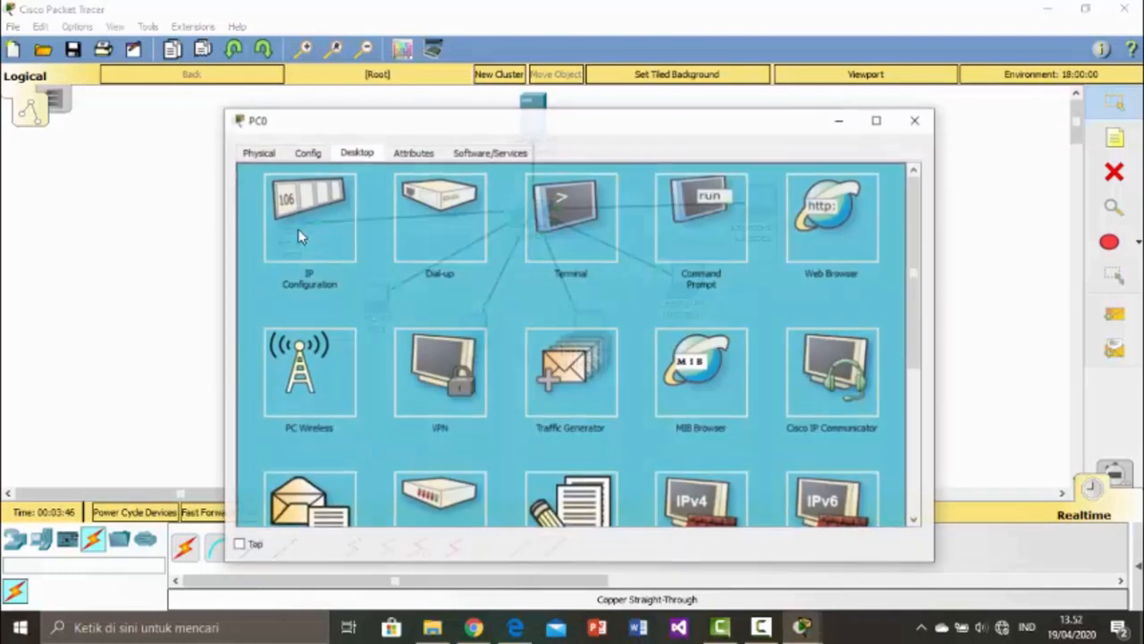
left_click(300, 233)
left_click(902, 182)
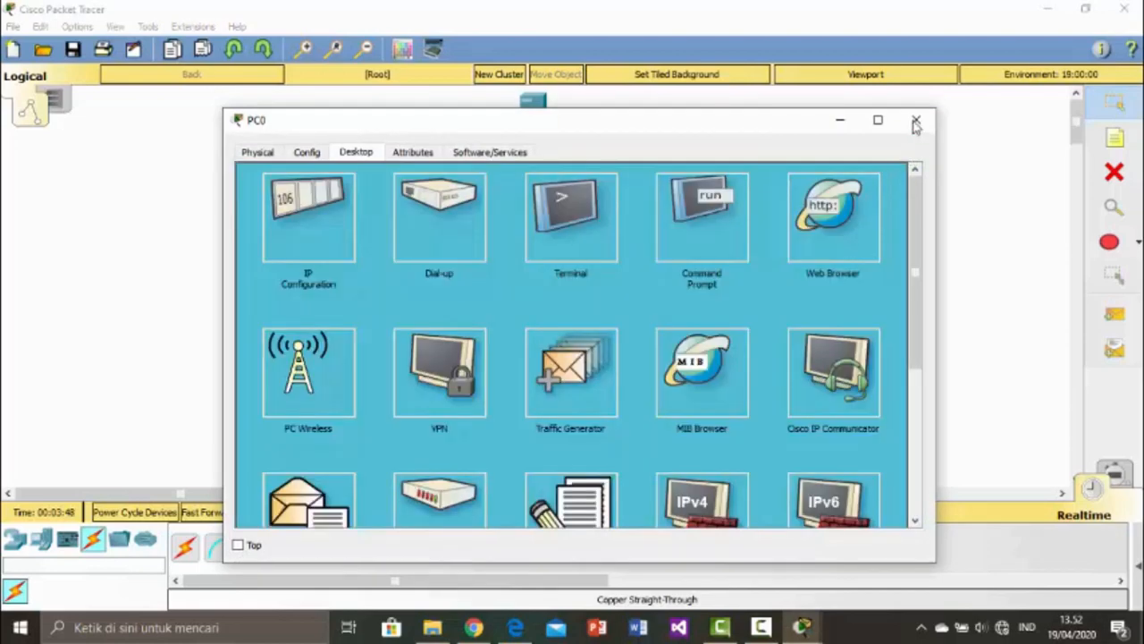
left_click(915, 120)
Ping 192.168.0.2 and 192.168.0.3 from PC0's command prompt
left_click(293, 226)
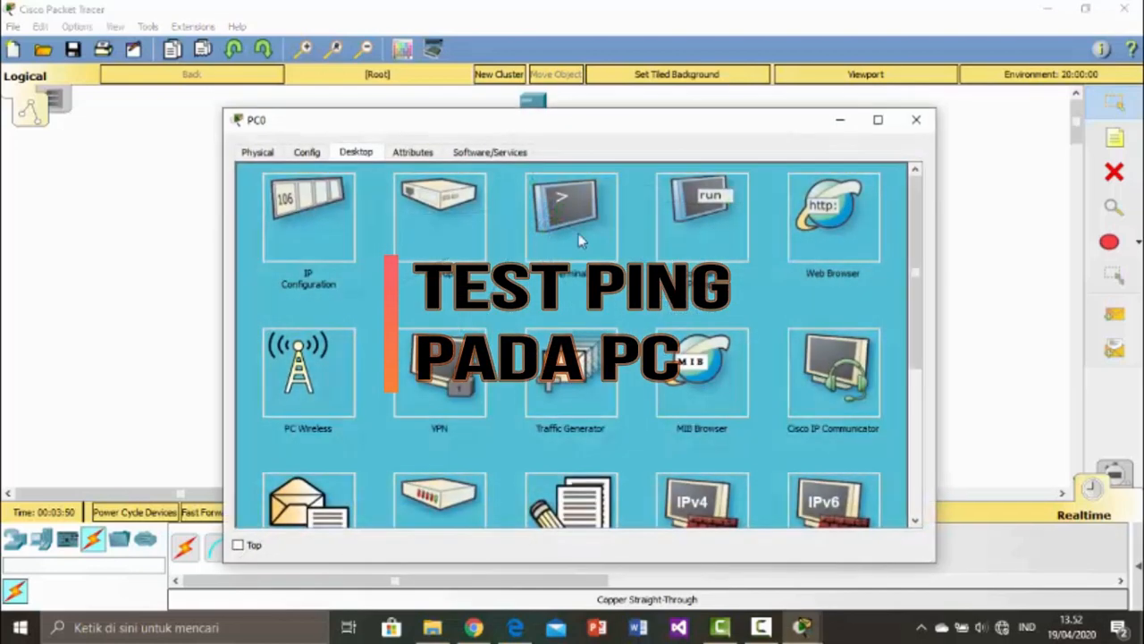
left_click(706, 241)
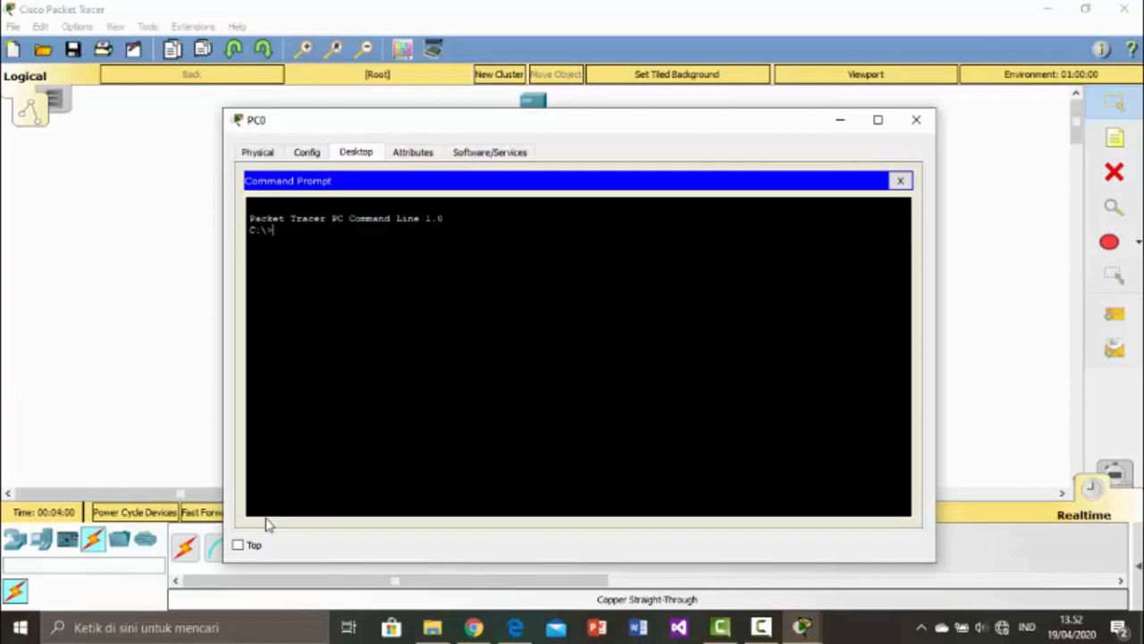
type("ping 192.168.0")
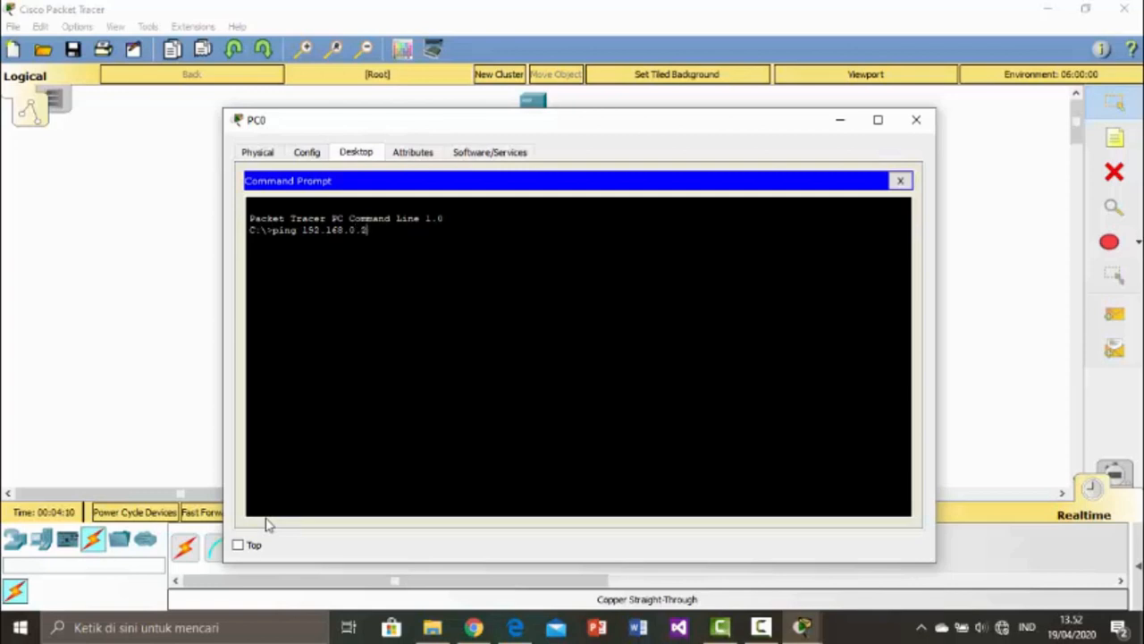
type(".2")
key("Return")
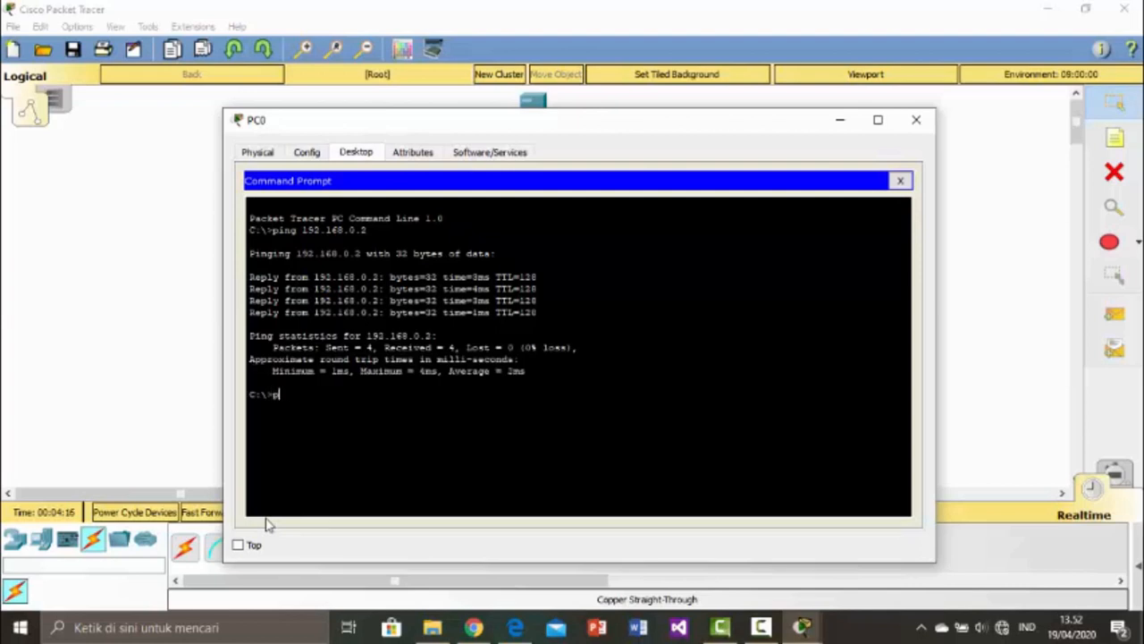
type("ing 192.168.0.3")
key("Return")
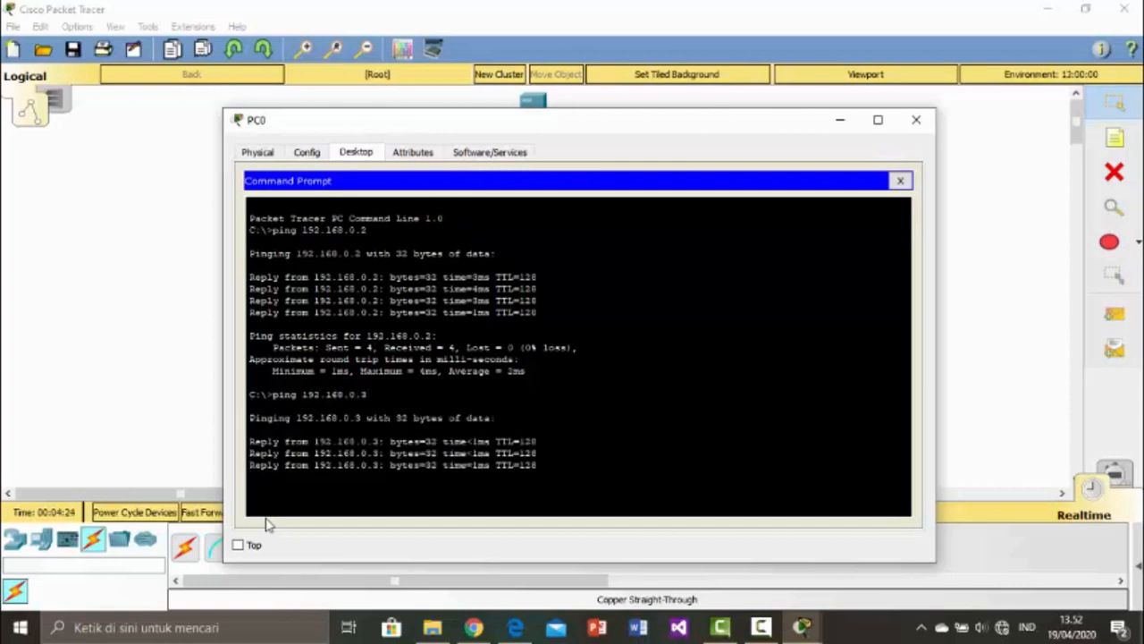
Ping 192.168.0.4 and 192.168.0.5 from PC0 to test those connections
type("pi")
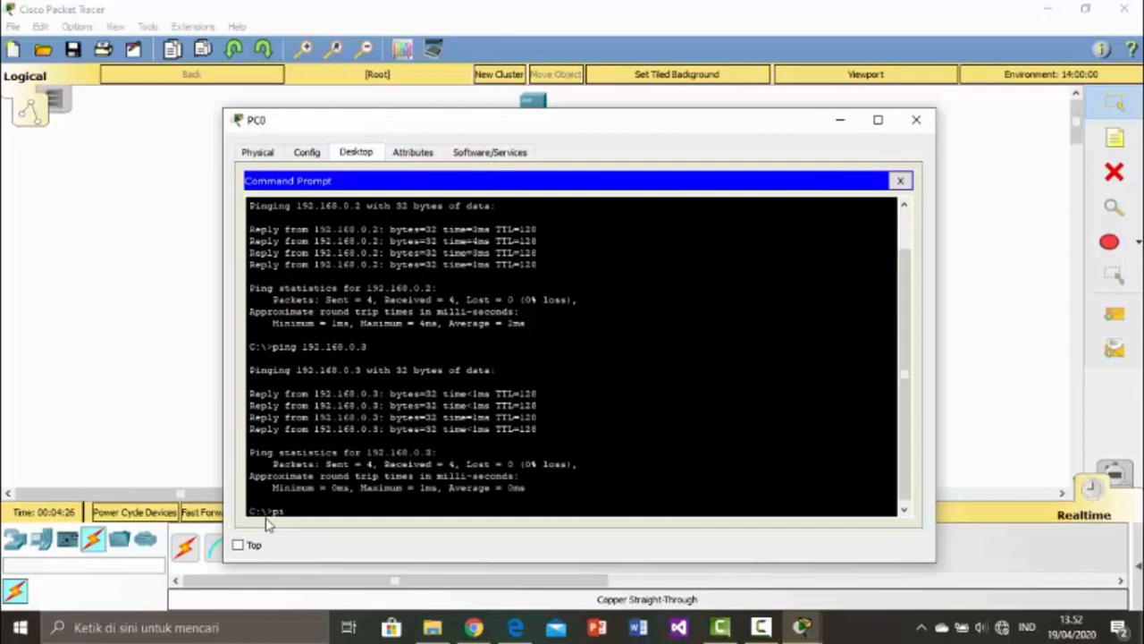
type("ng 192.168.0.4")
key("Return")
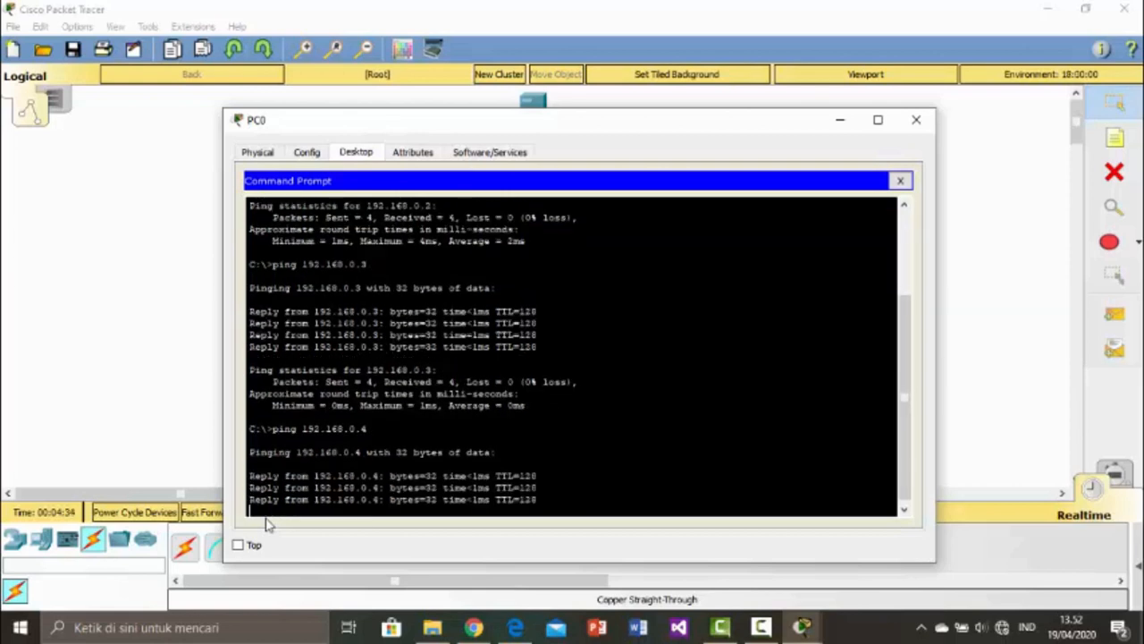
type("ping")
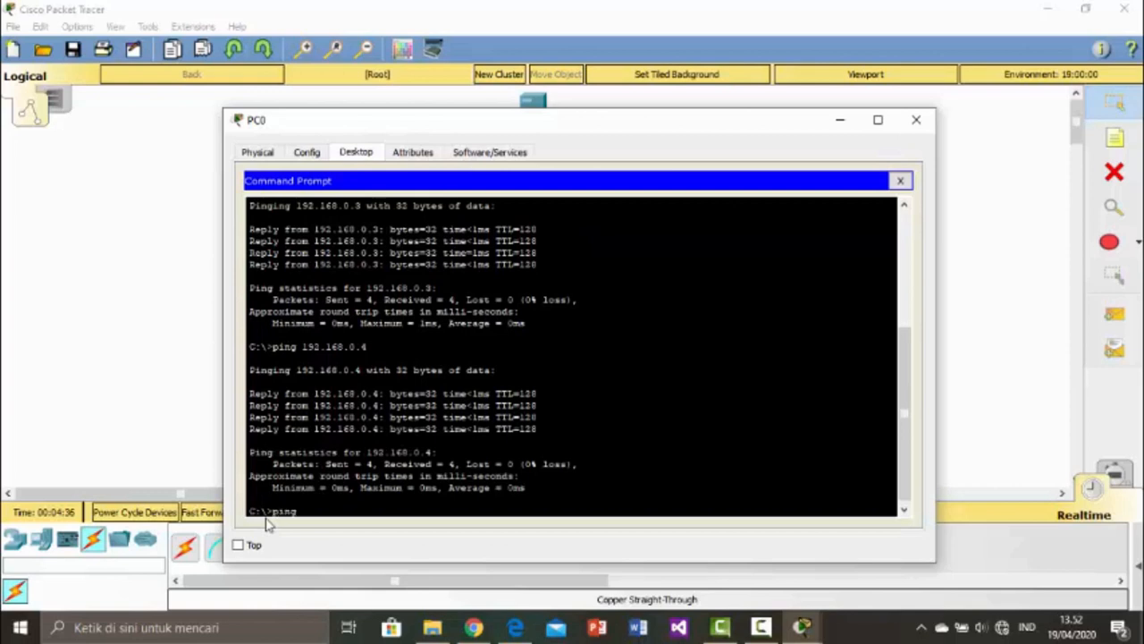
type(" 192.168")
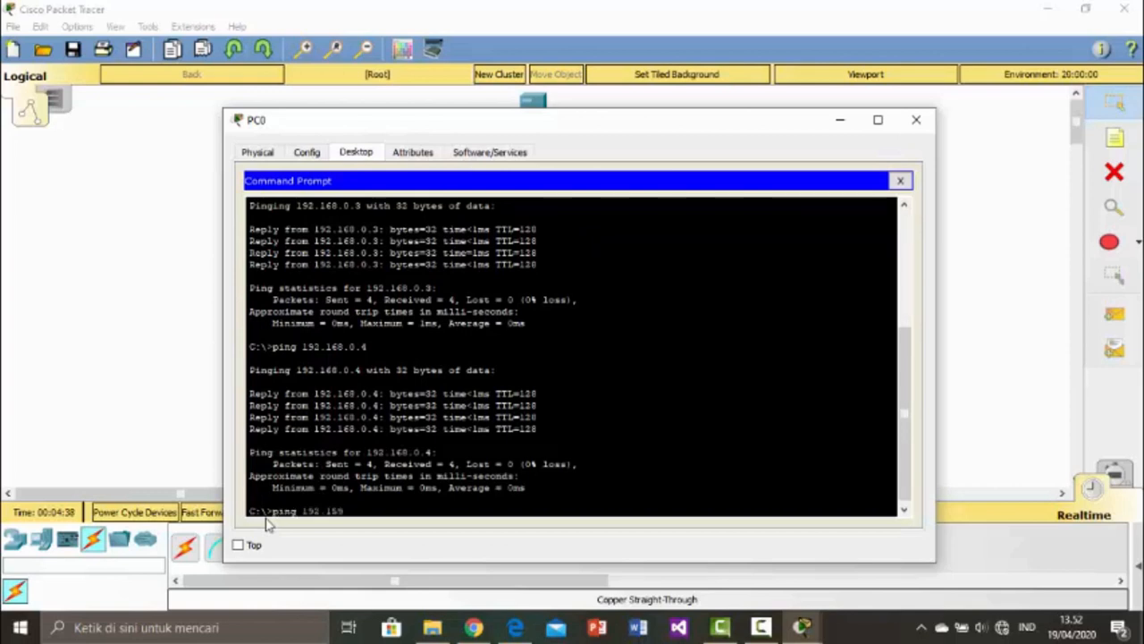
type(".0.5")
key("Return")
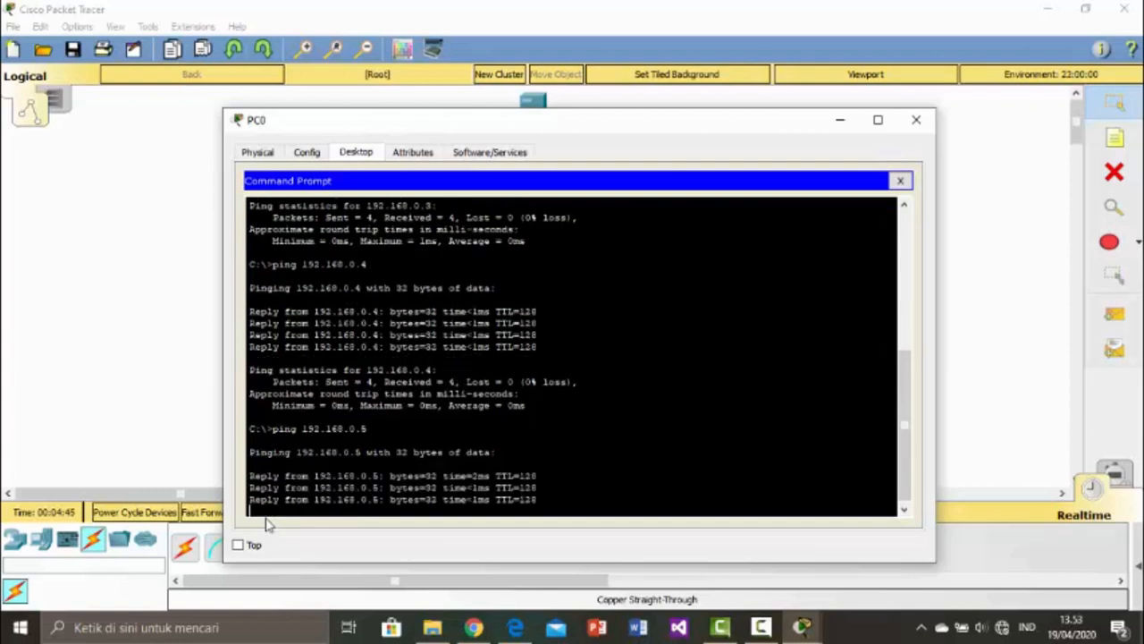
Ping 192.168.0.6 and 192.168.0.7 from PC0's command prompt, and close the PC's settings
type("ping")
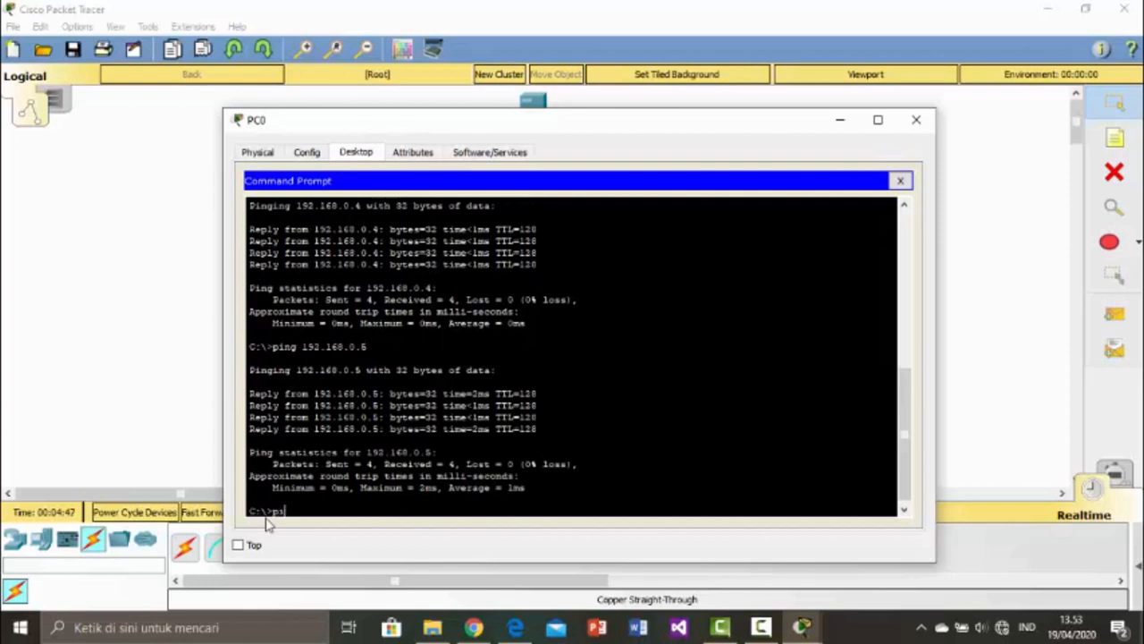
type(" 19")
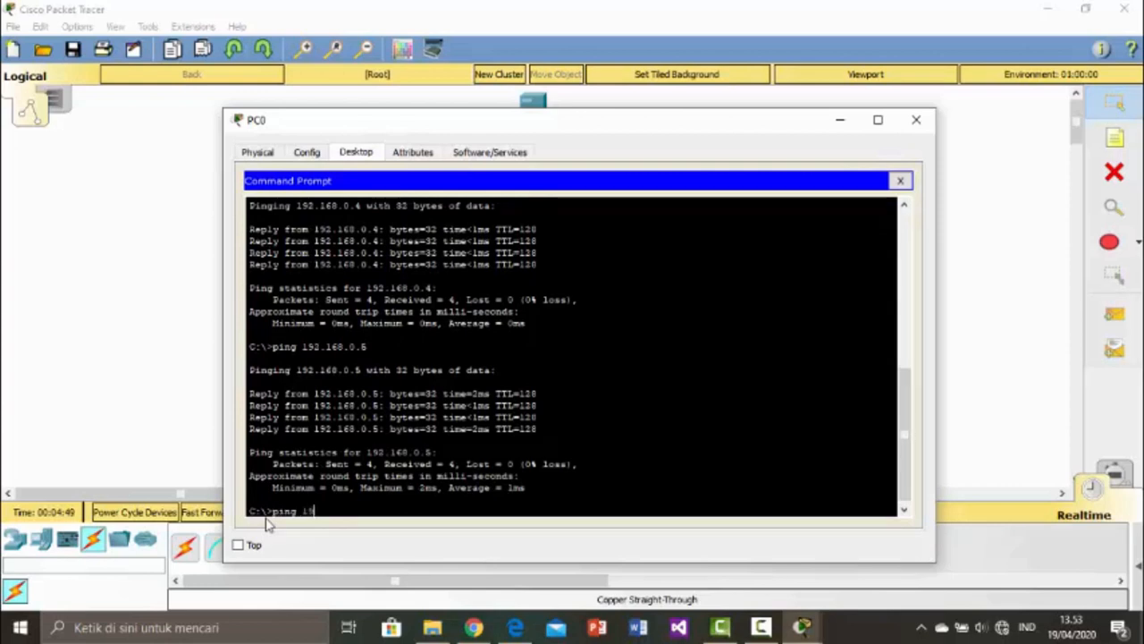
type("2.168.0.6")
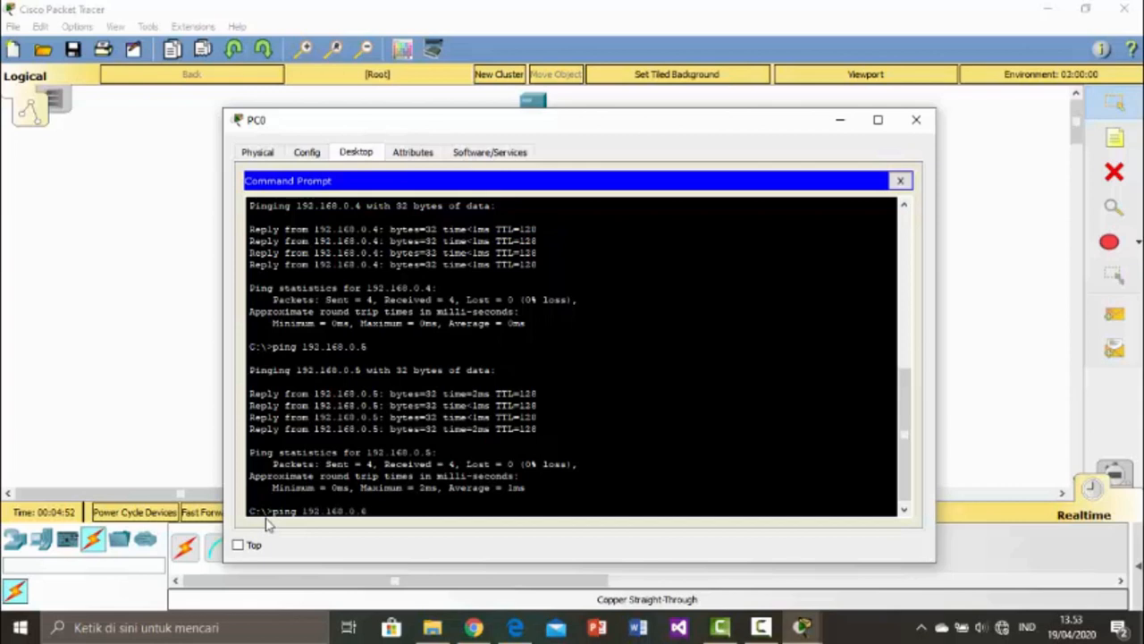
key("Return")
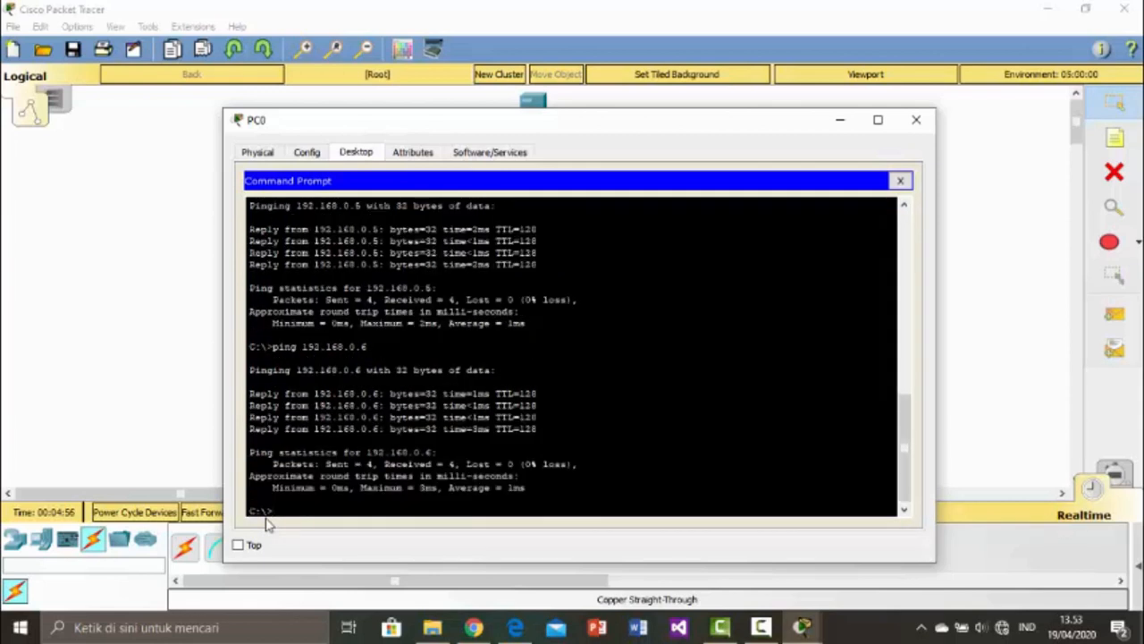
type("ping 192.16")
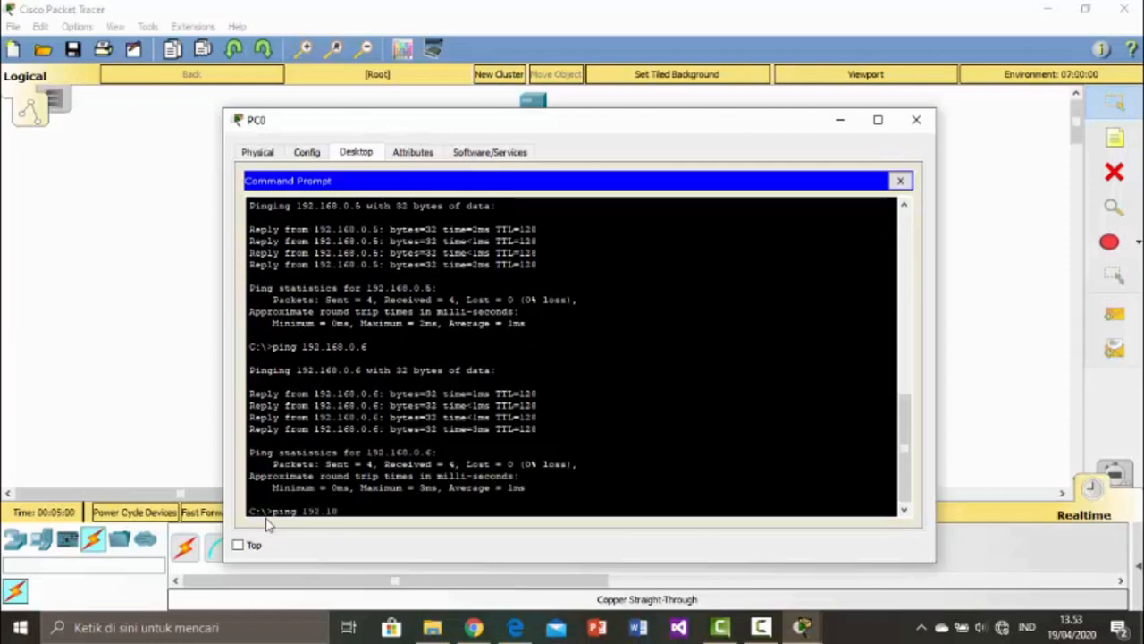
type("8.")
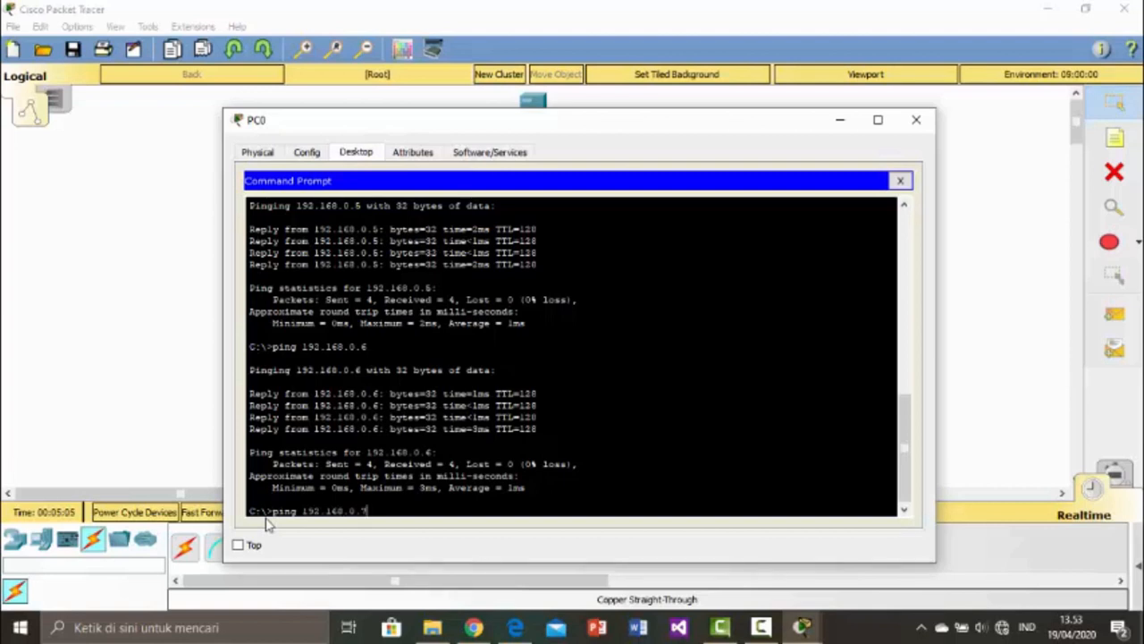
type("0.7")
key("Return")
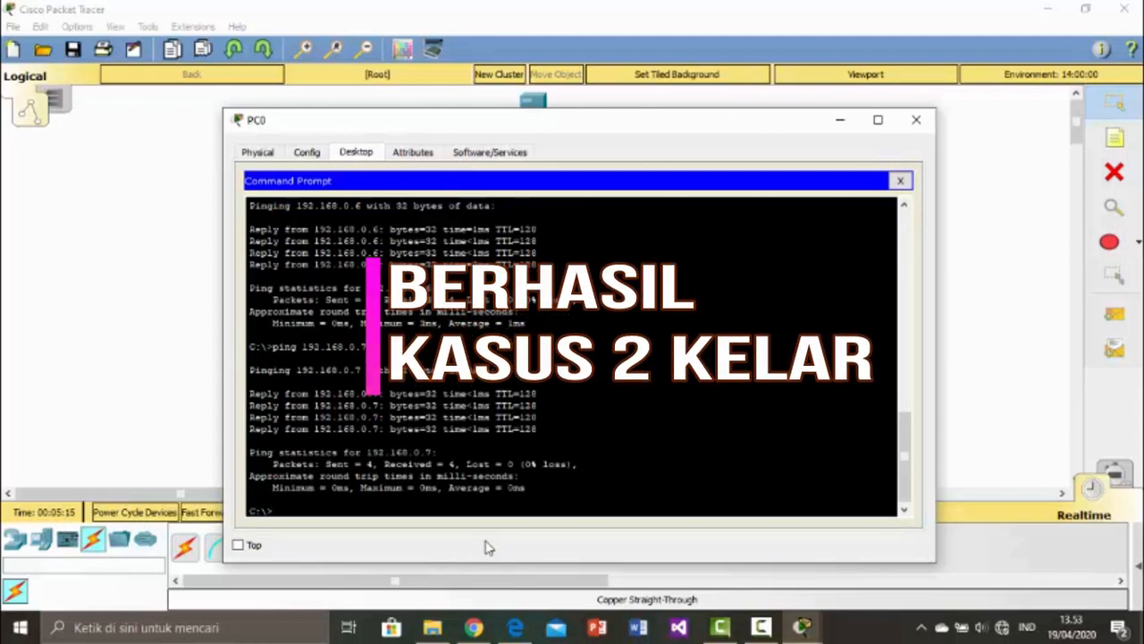
left_click(900, 181)
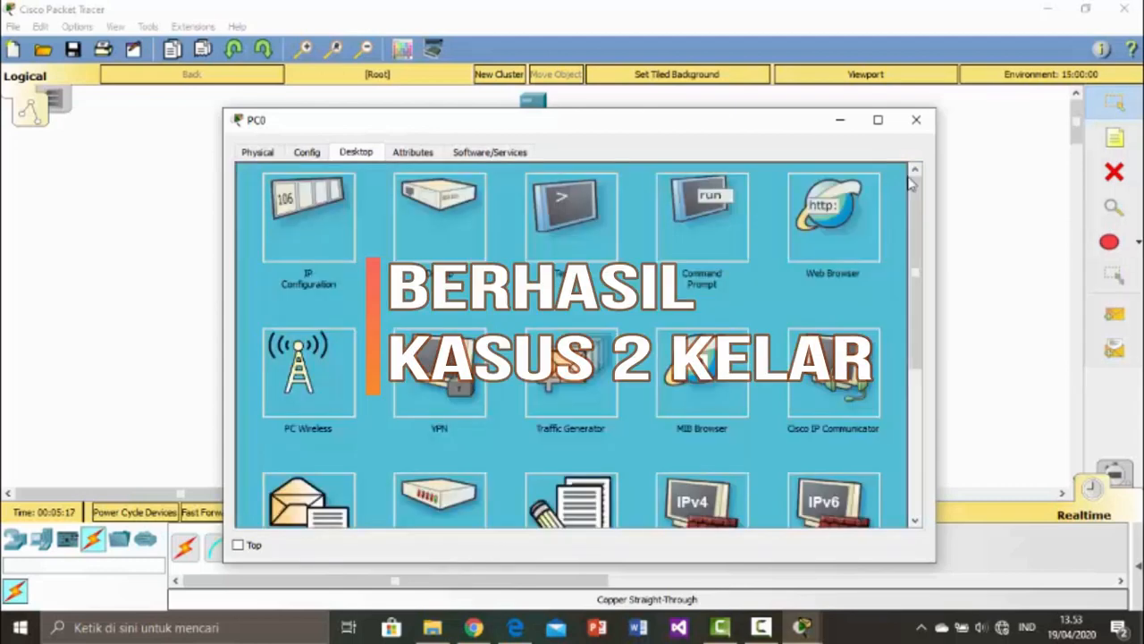
left_click(916, 119)
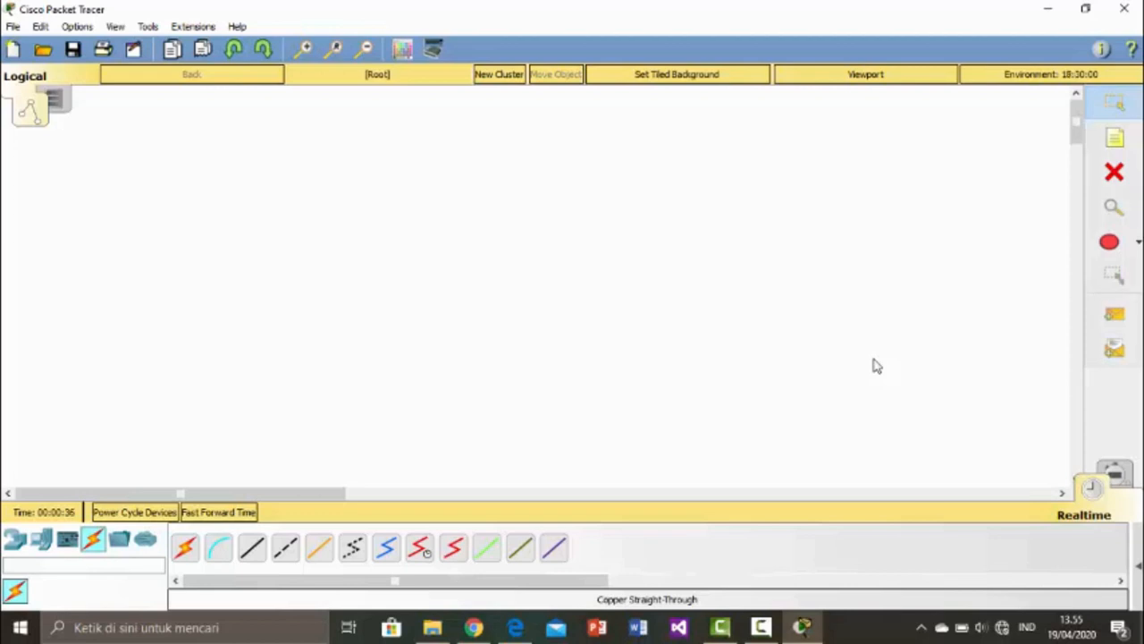
Place a Server-PT in the empty workspace and position it at the upper centre of the canvas
left_click(42, 541)
left_click(250, 550)
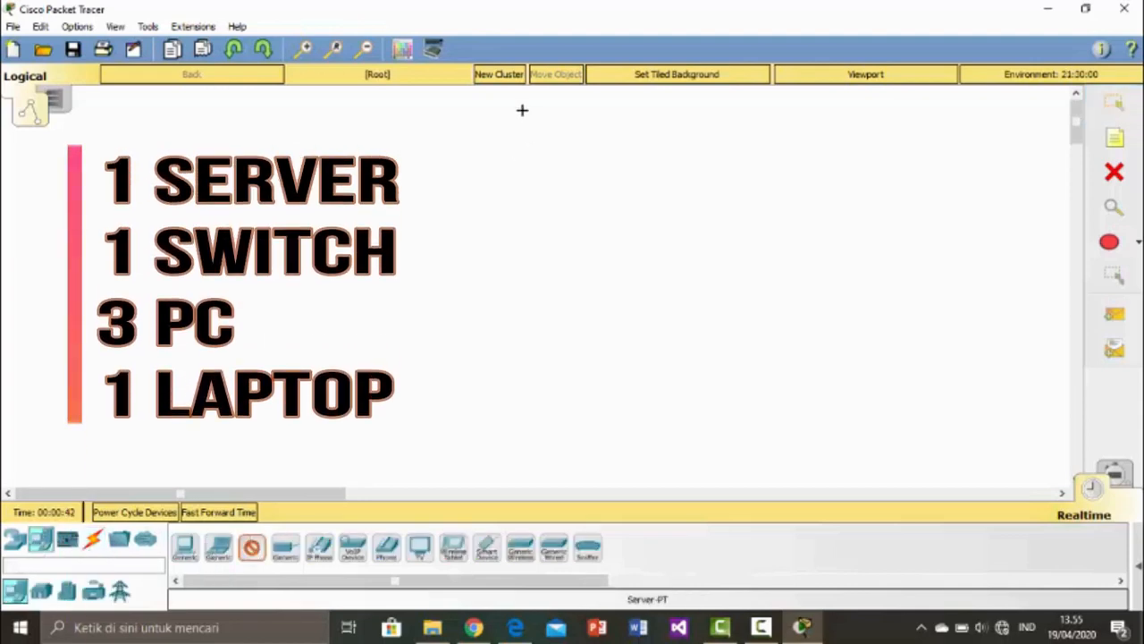
left_click(513, 191)
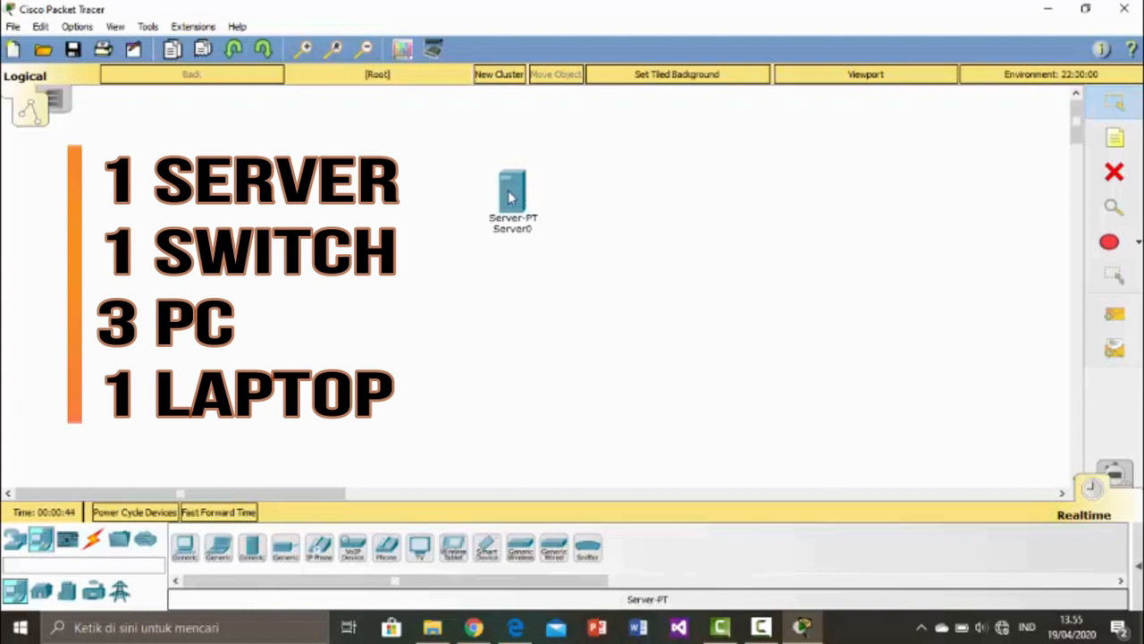
left_click_drag(514, 195, 521, 119)
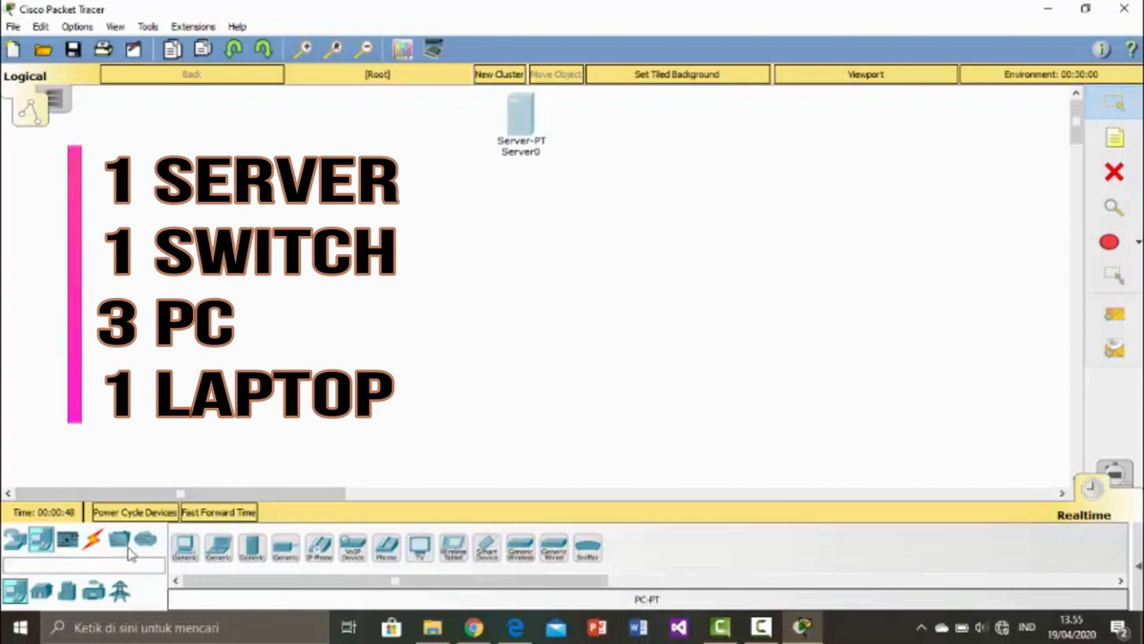
Place a 2960-24TT switch directly below Server0
left_click(14, 539)
left_click(35, 597)
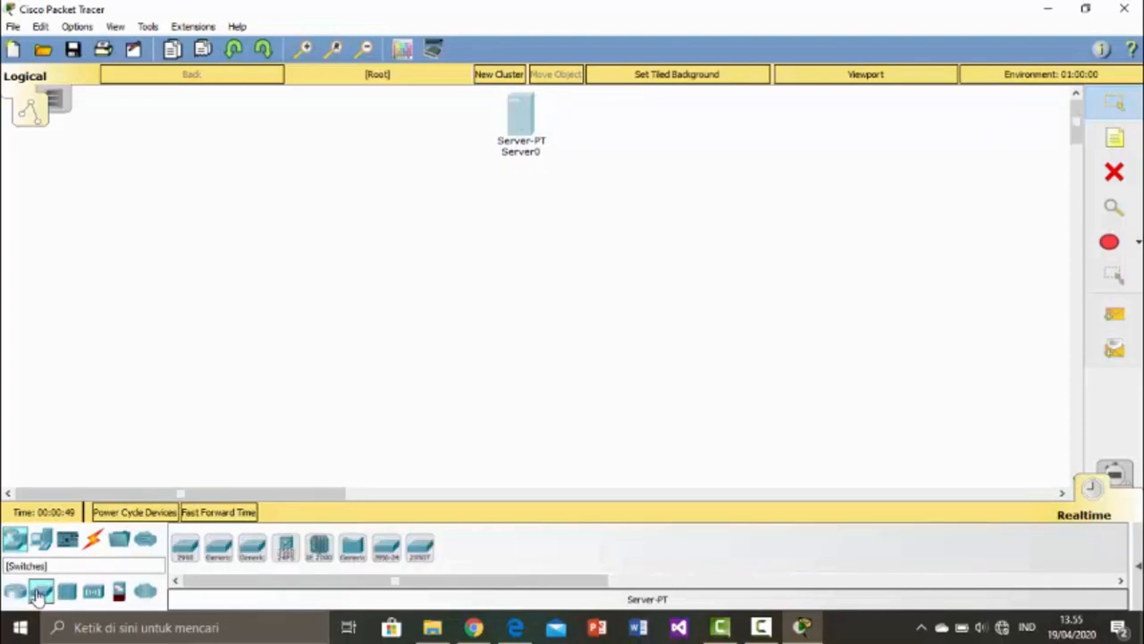
left_click(186, 549)
left_click(514, 187)
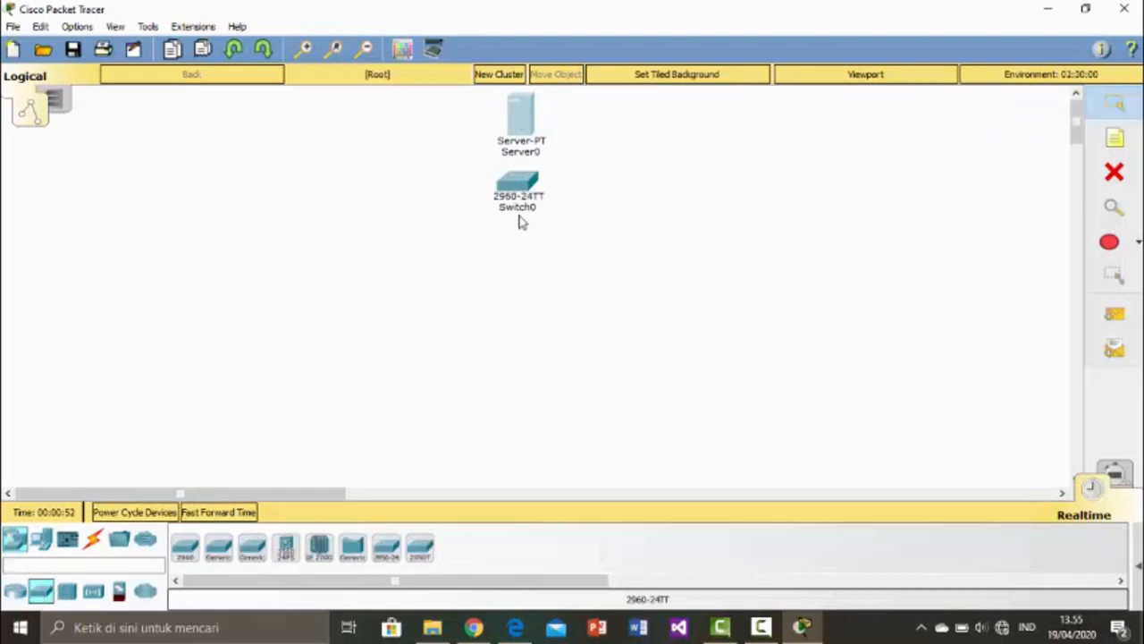
Place three PC-PT computers and one Laptop-PT in the area below Switch0
left_click(40, 539)
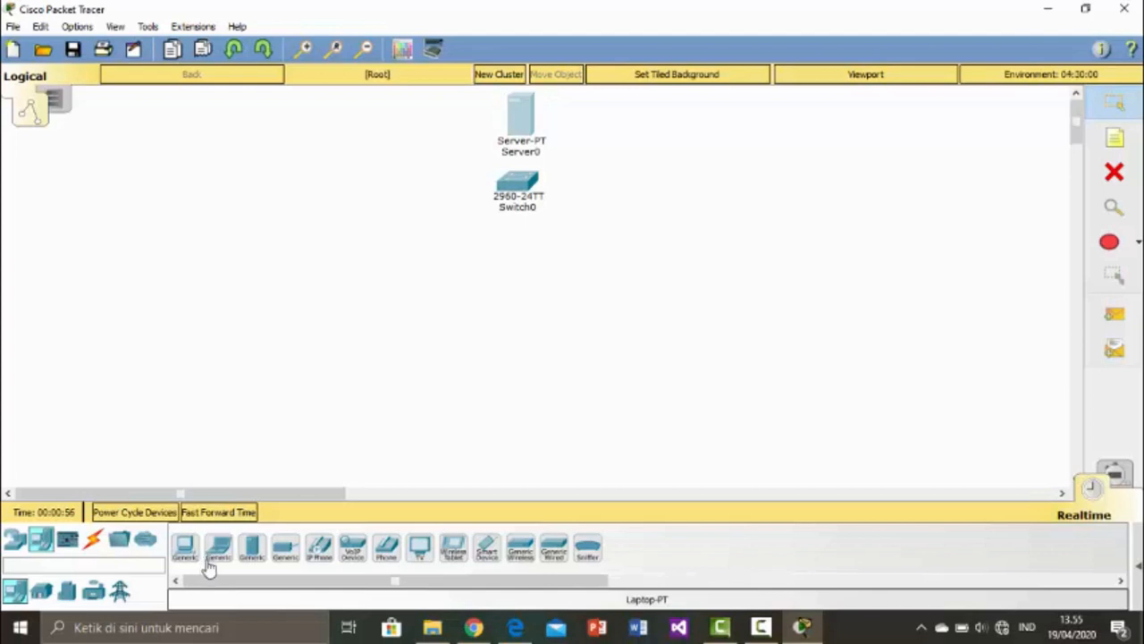
left_click(185, 548)
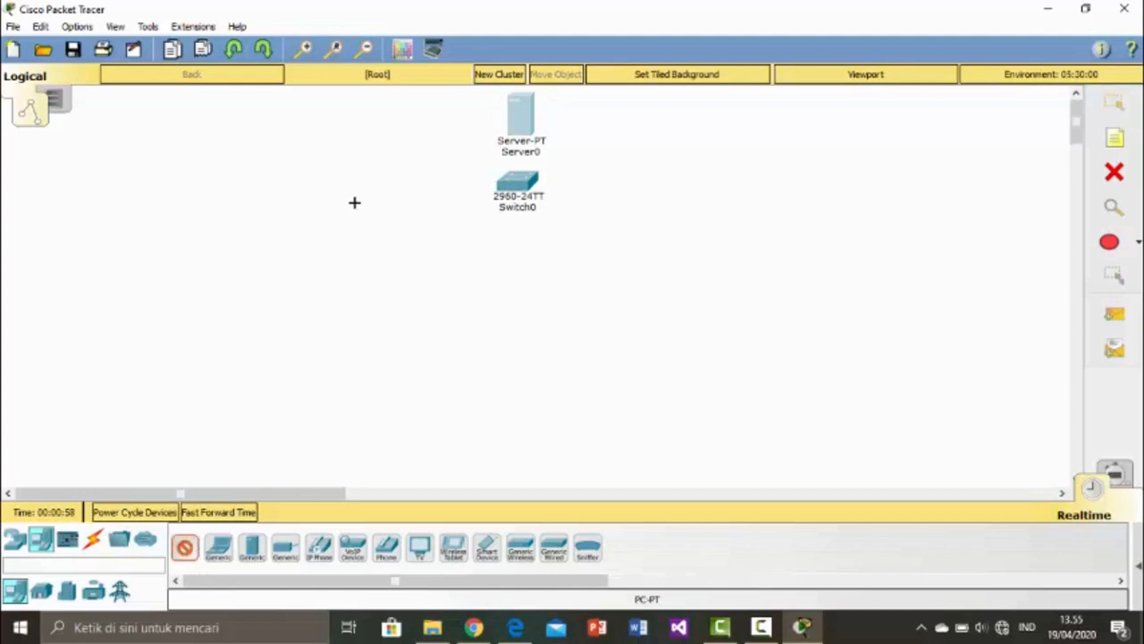
left_click(326, 376)
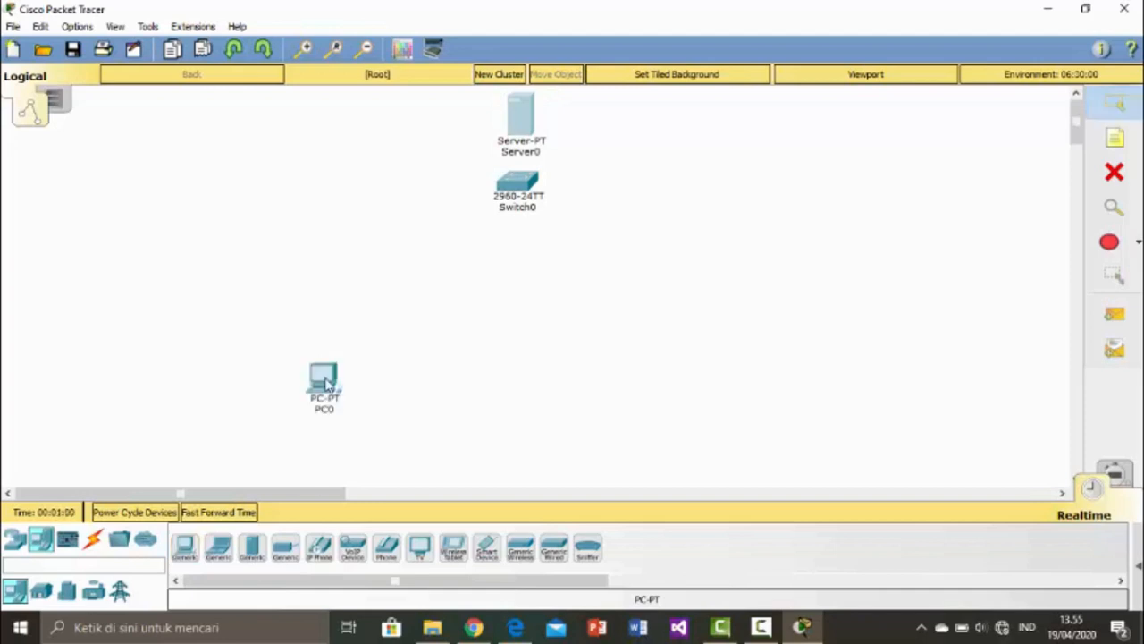
left_click(185, 548)
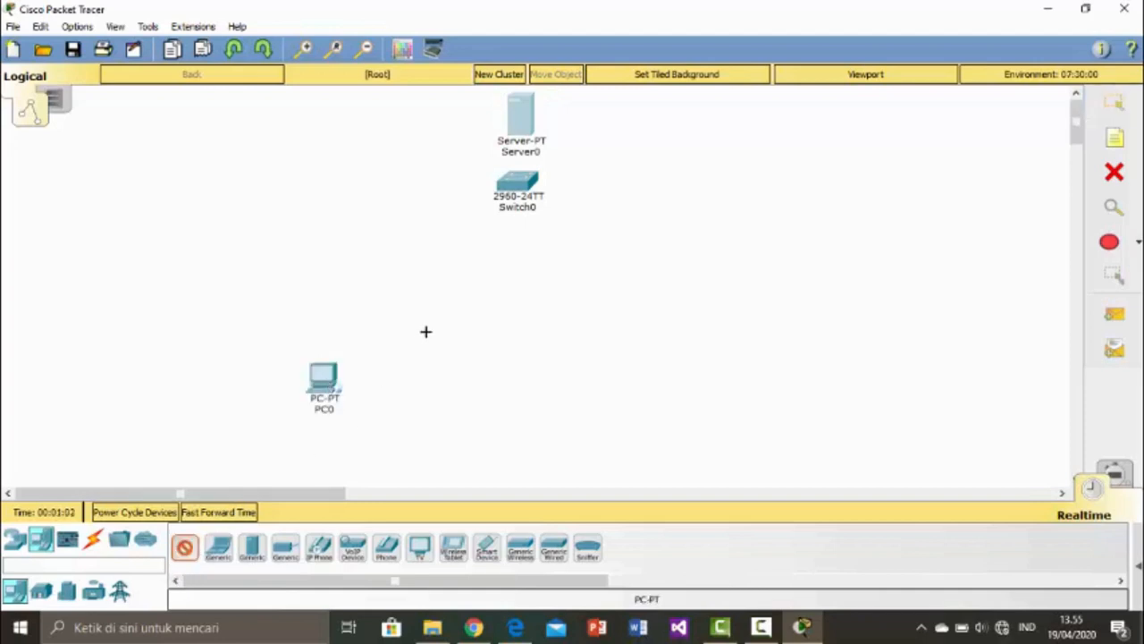
left_click(422, 298)
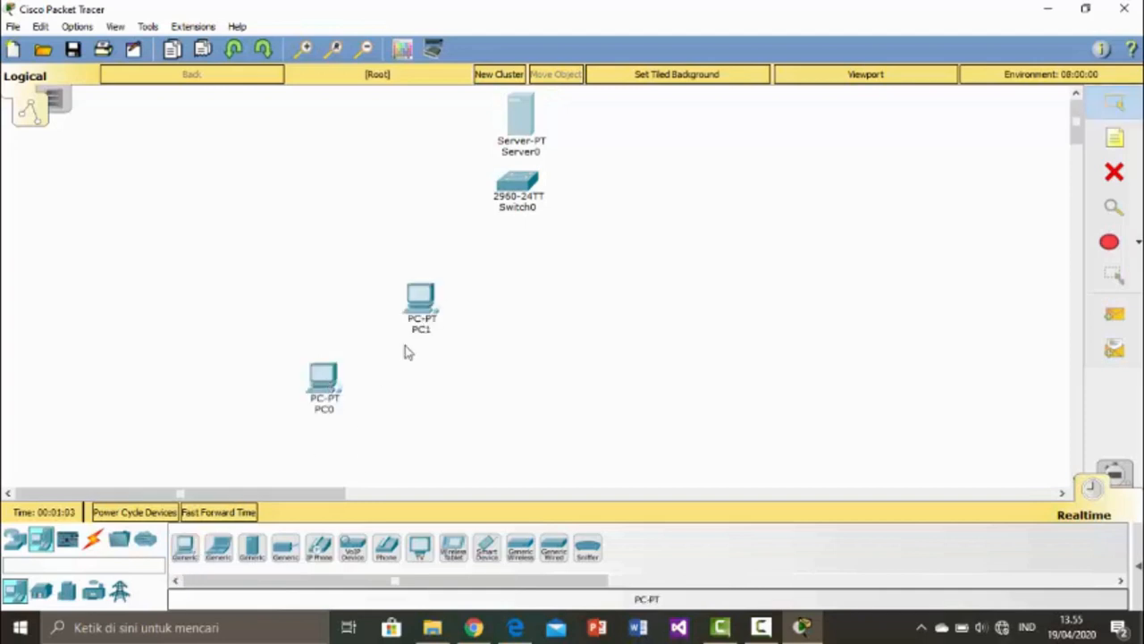
left_click(185, 548)
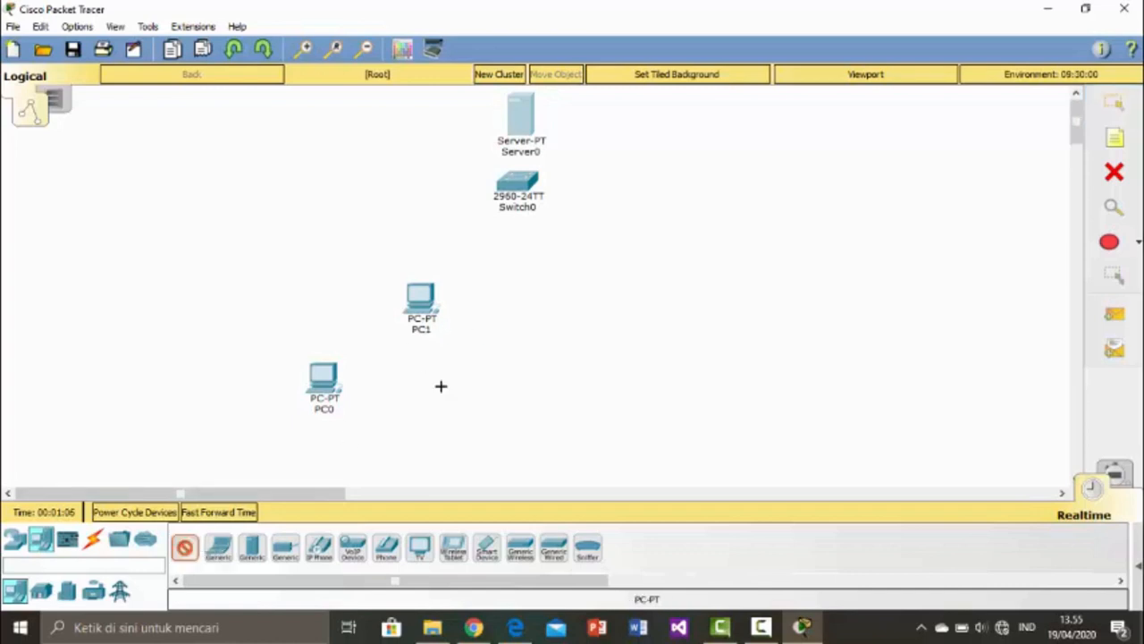
left_click(511, 385)
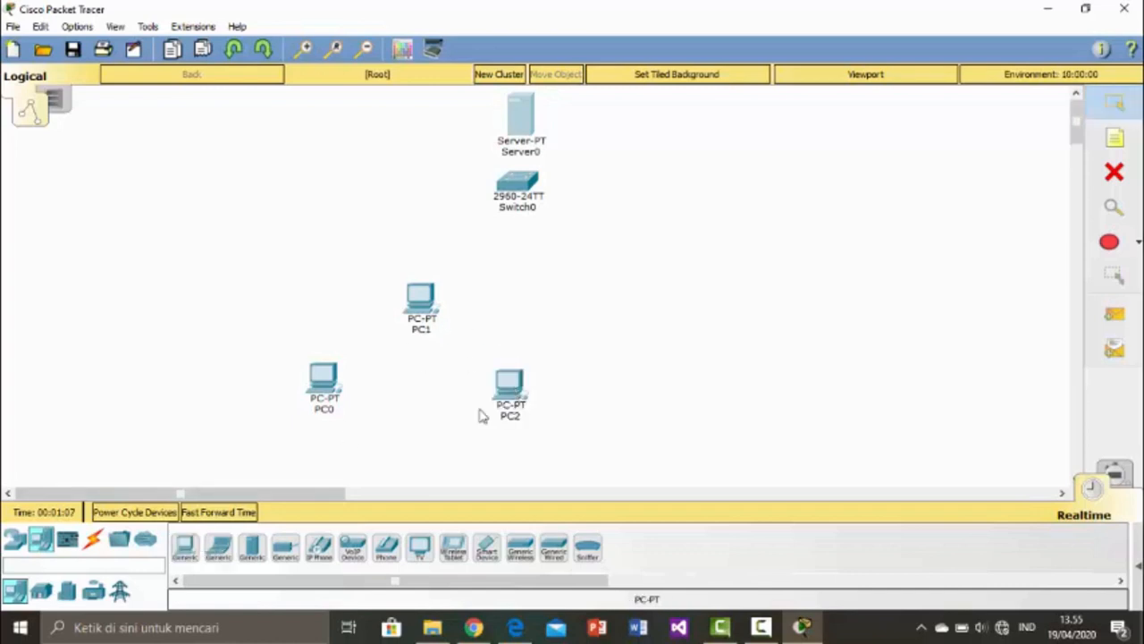
left_click(219, 548)
left_click(628, 311)
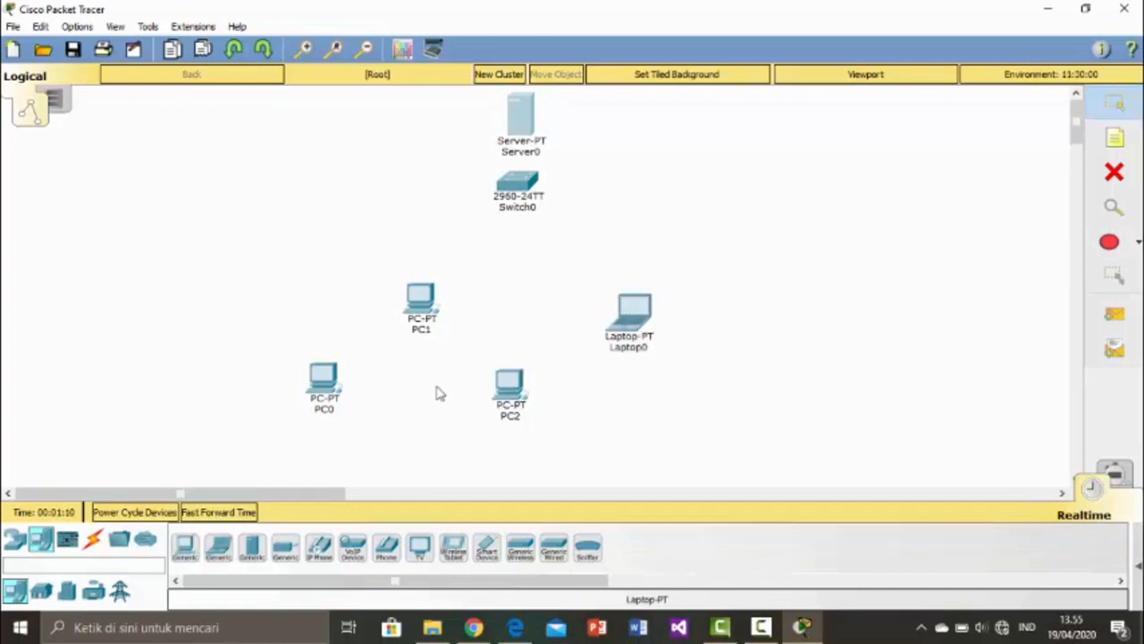
Arrange PC0, PC1, PC2 and Laptop0 in a row, with Switch0 and Server0 stacked centrally above them
left_click_drag(677, 340, 728, 355)
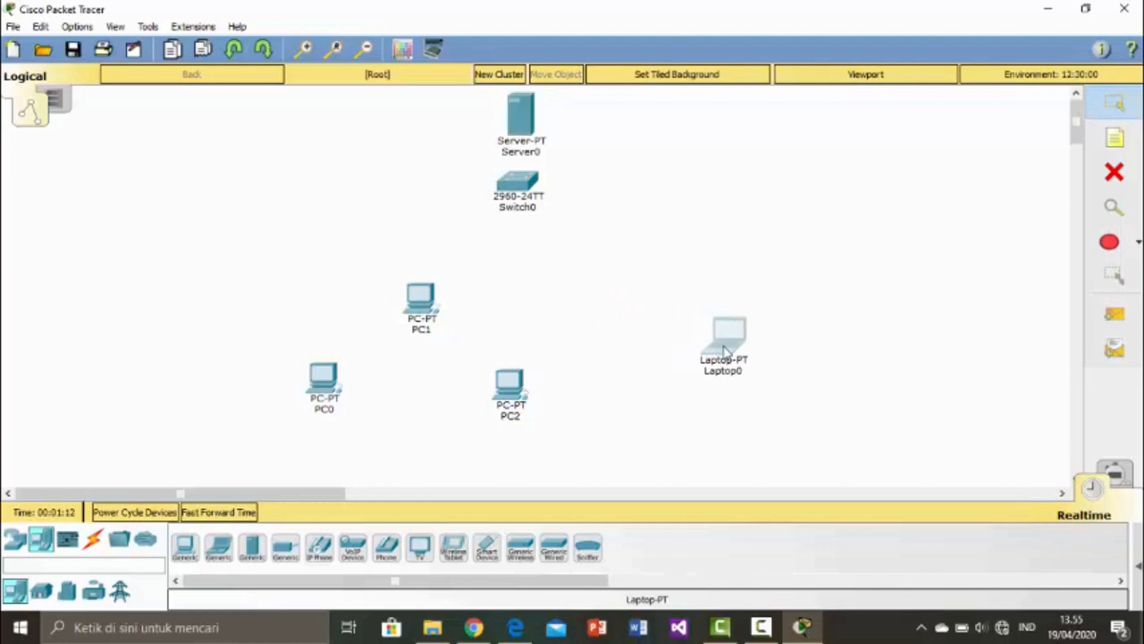
left_click_drag(517, 398, 608, 352)
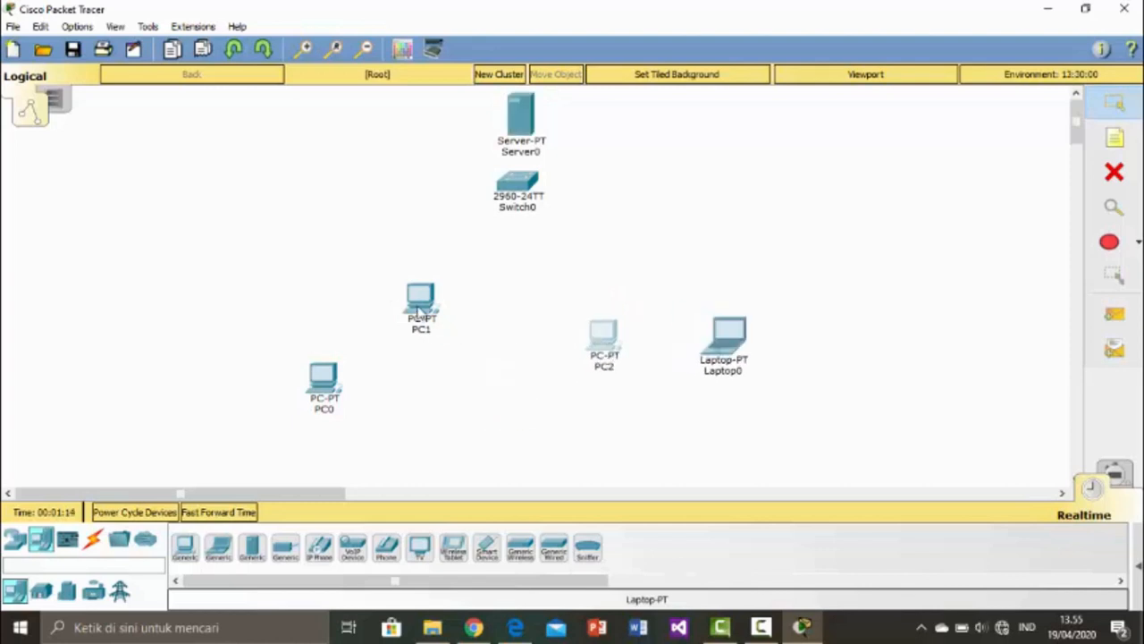
left_click_drag(422, 312, 485, 355)
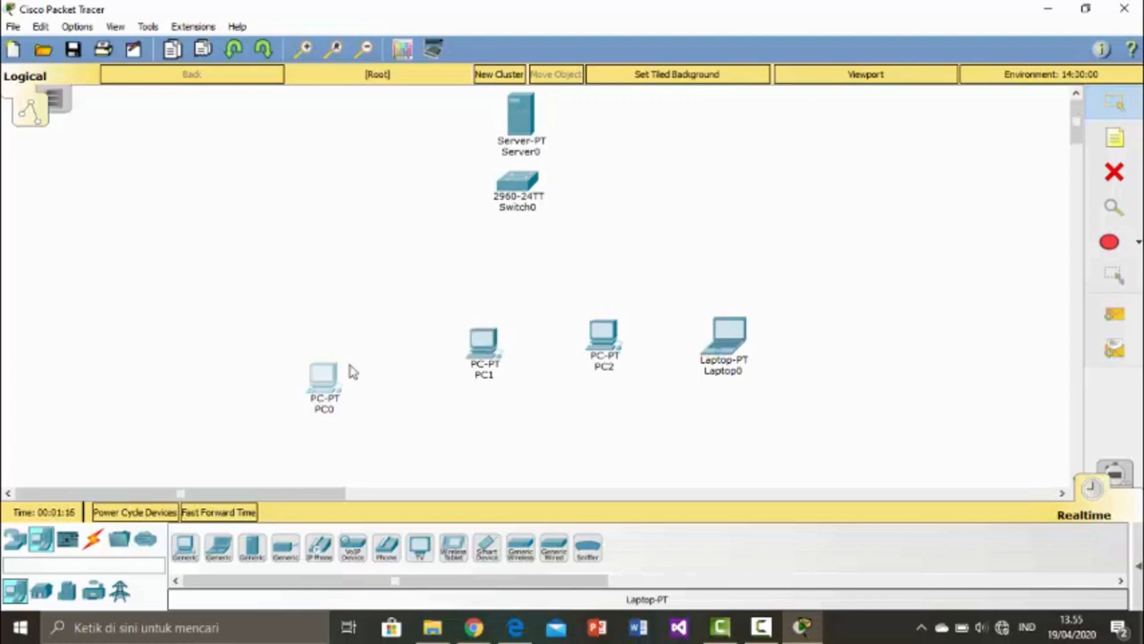
left_click_drag(349, 374, 399, 346)
left_click_drag(521, 194, 544, 217)
left_click_drag(518, 104, 537, 106)
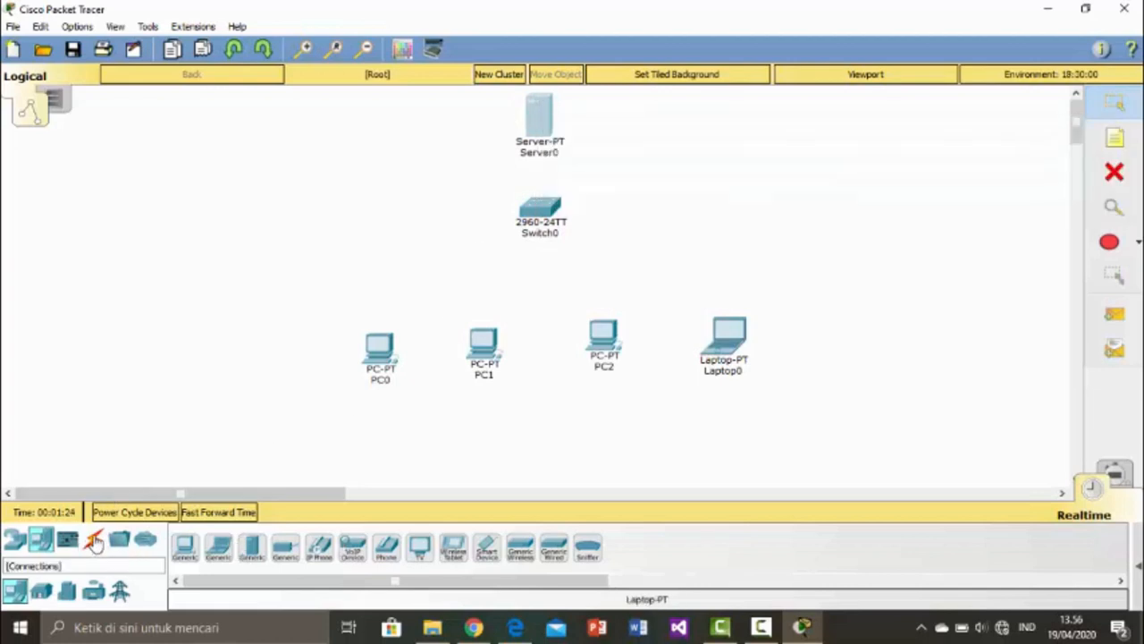
Connect Server0's FastEthernet0 to Switch0's FastEthernet0/1 with a copper straight-through cable
left_click(94, 540)
left_click(252, 547)
left_click(537, 129)
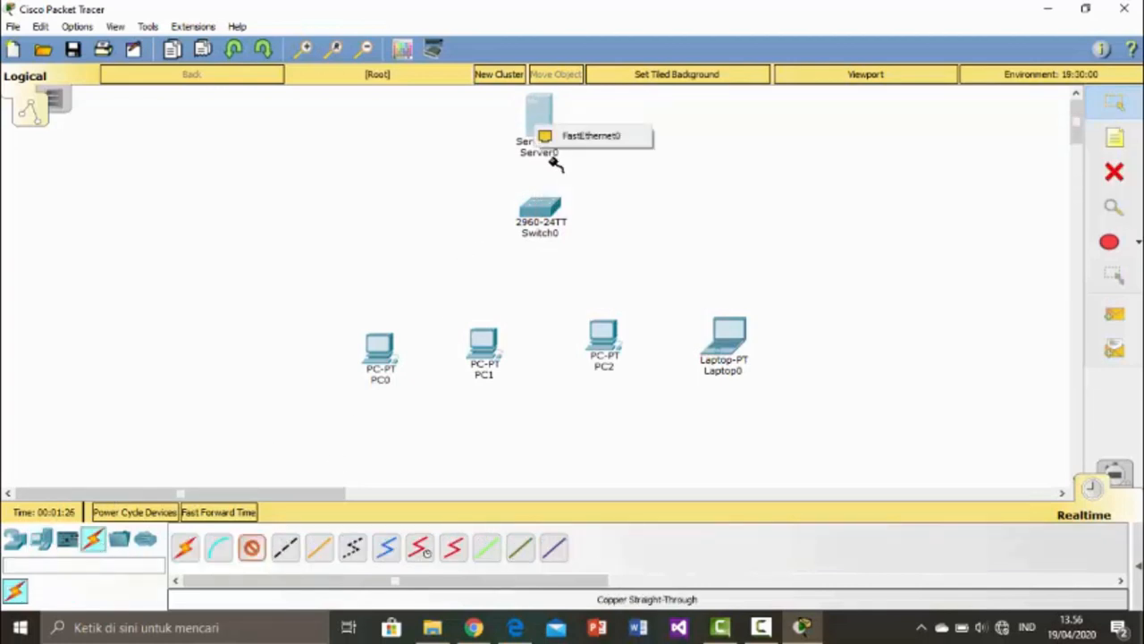
left_click(576, 134)
left_click(540, 211)
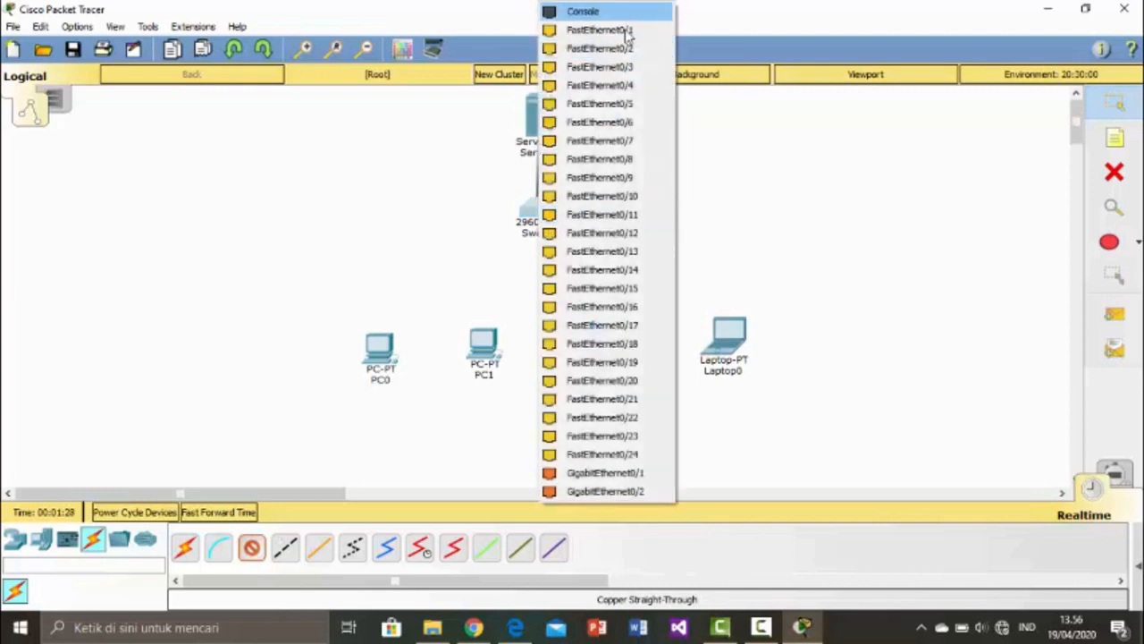
left_click(616, 29)
Connect Switch0's FastEthernet0/2 to PC0 with a copper straight-through cable
left_click(253, 547)
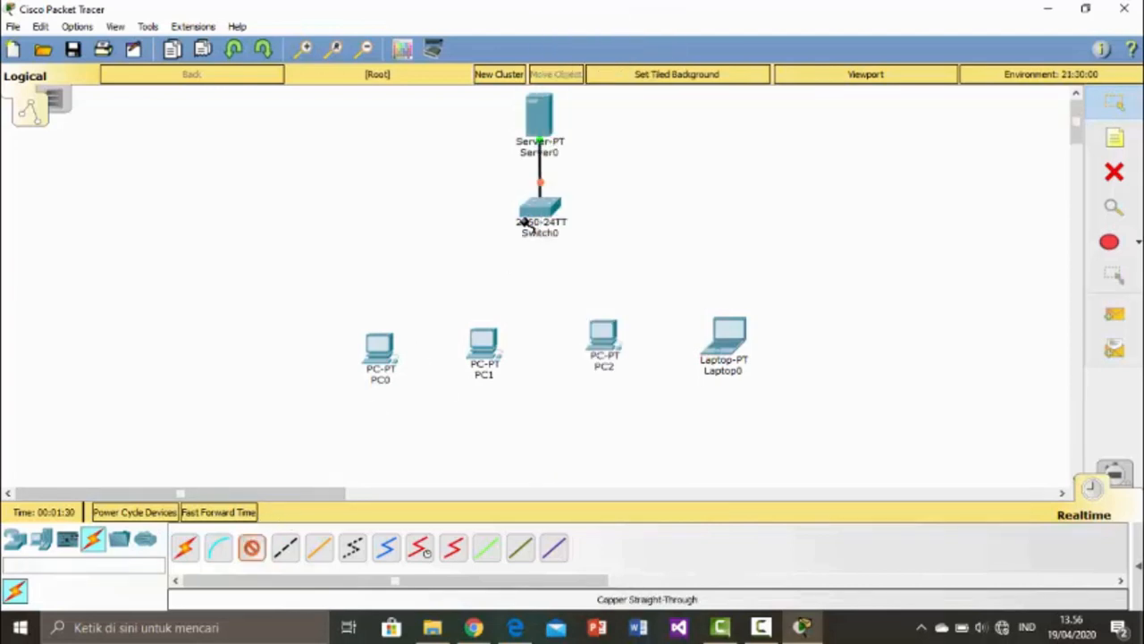
left_click(539, 212)
left_click(598, 36)
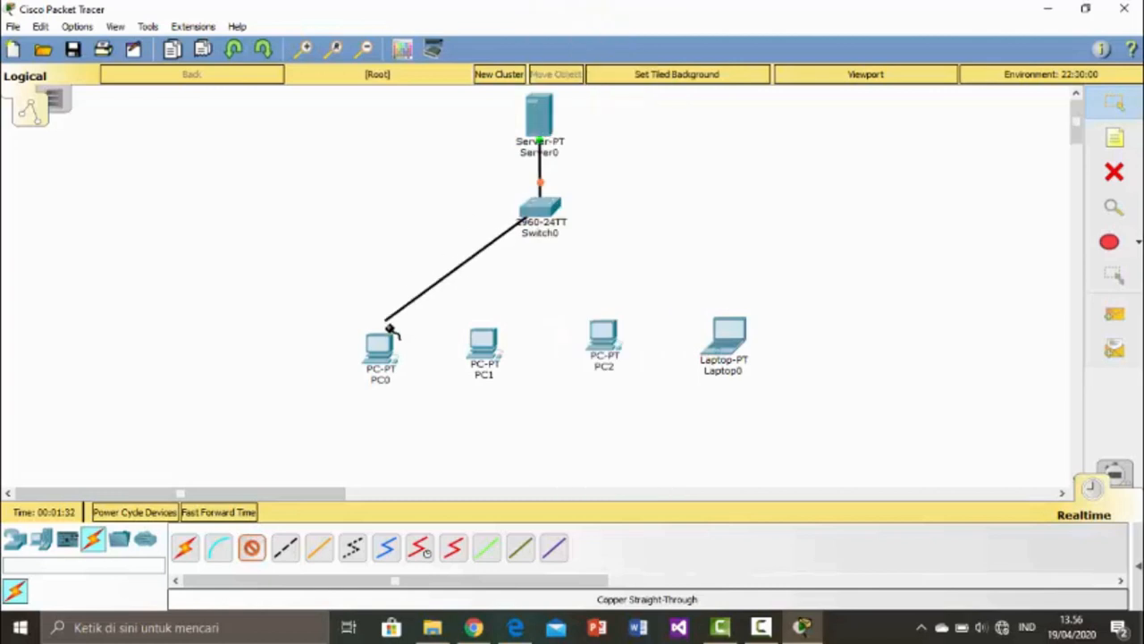
left_click(379, 343)
left_click(424, 416)
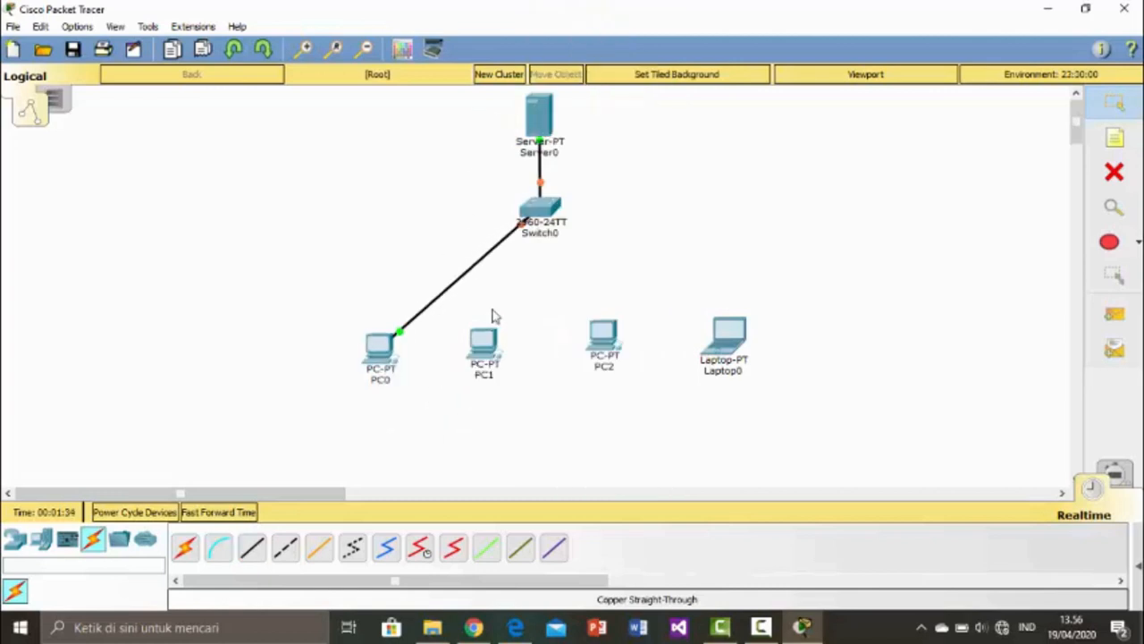
Connect Switch0's FastEthernet0/3 to PC1 with a copper straight-through cable
left_click(253, 547)
left_click(539, 215)
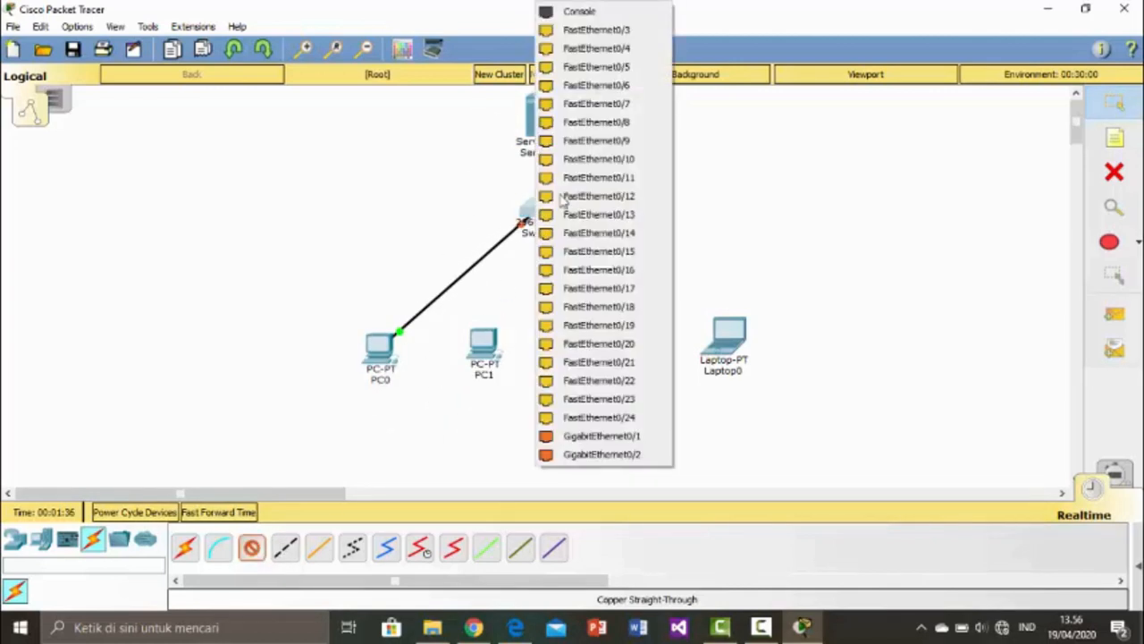
left_click(629, 45)
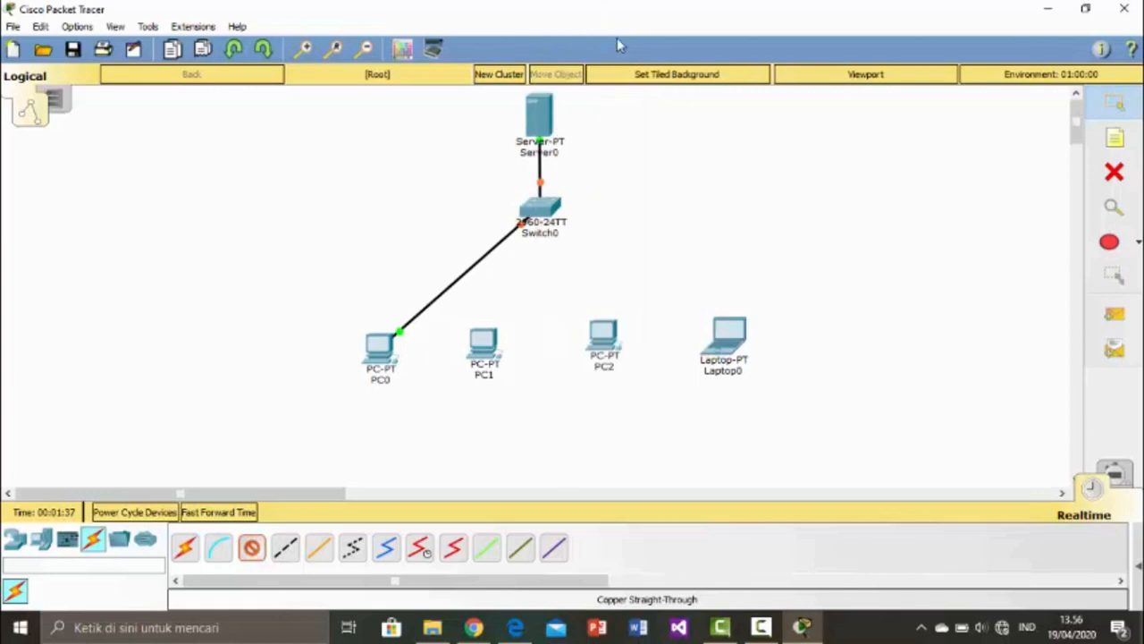
left_click(485, 345)
left_click(539, 411)
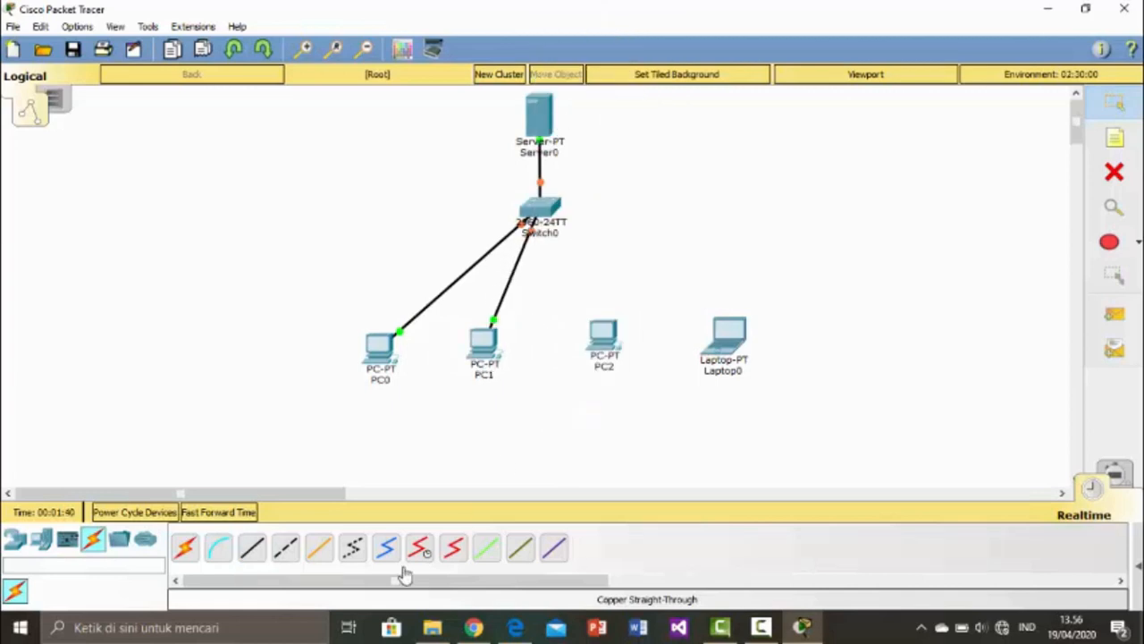
Connect Switch0 to PC2's FastEthernet0 port with a copper straight-through cable
left_click(253, 547)
left_click(546, 212)
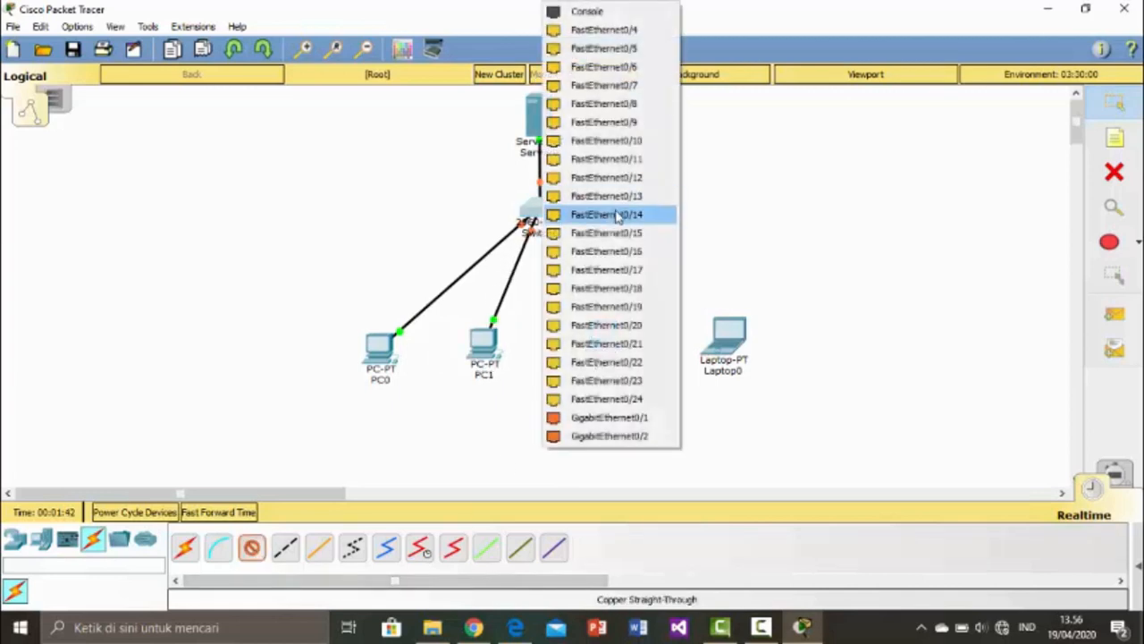
left_click(649, 41)
left_click(605, 330)
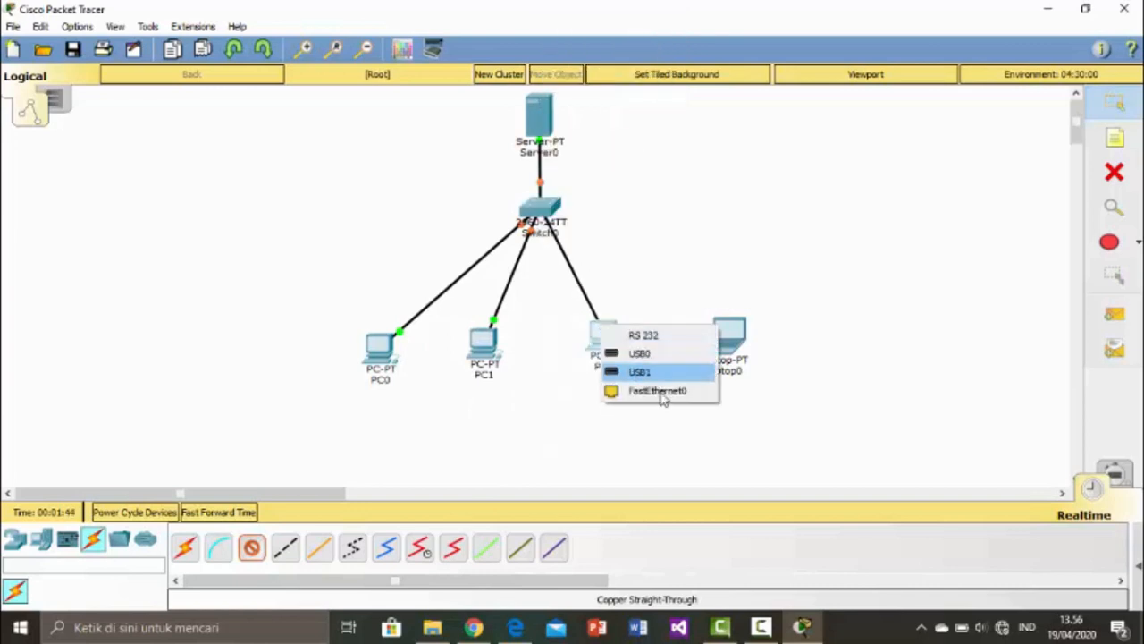
left_click(664, 396)
Connect Switch0 to Laptop0 with a copper straight-through cable
left_click(256, 554)
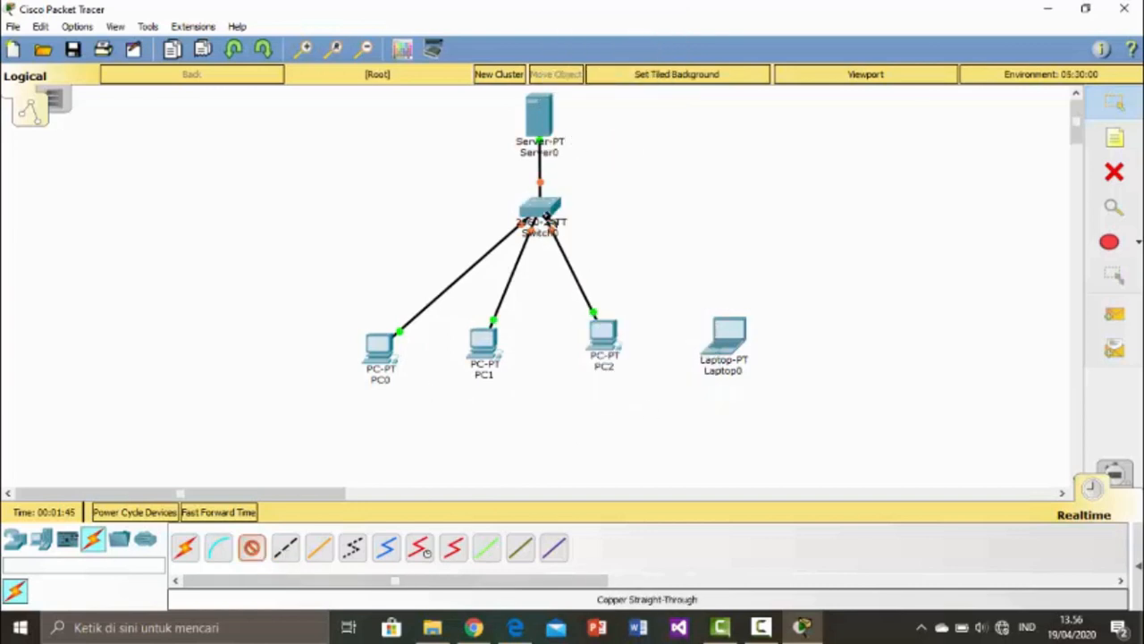
left_click(540, 213)
left_click(652, 243)
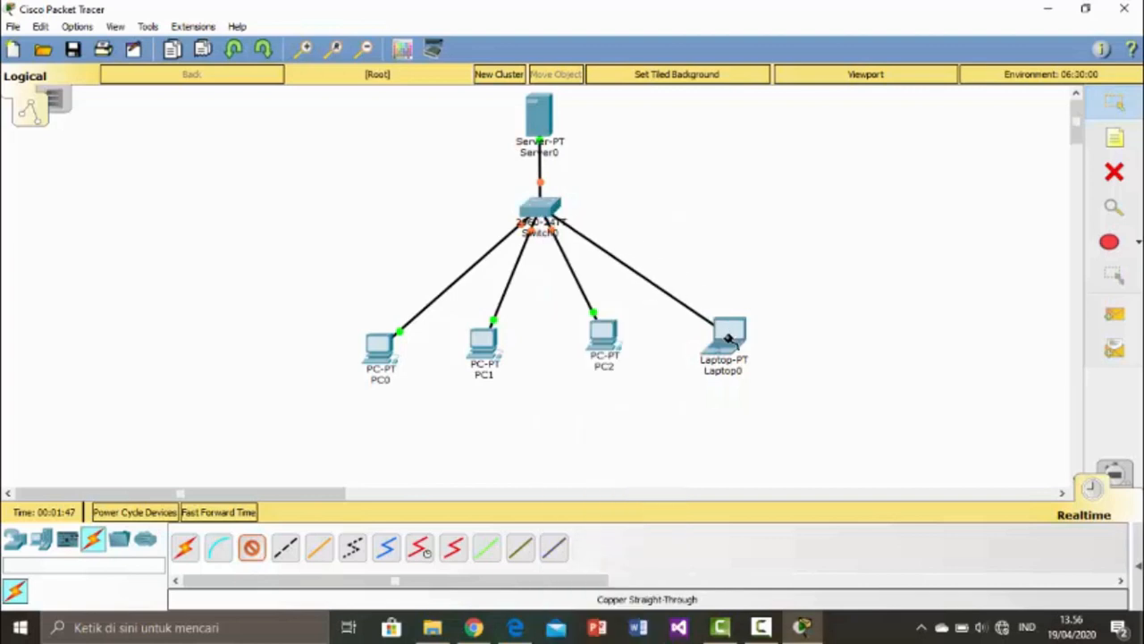
left_click(724, 336)
left_click(778, 402)
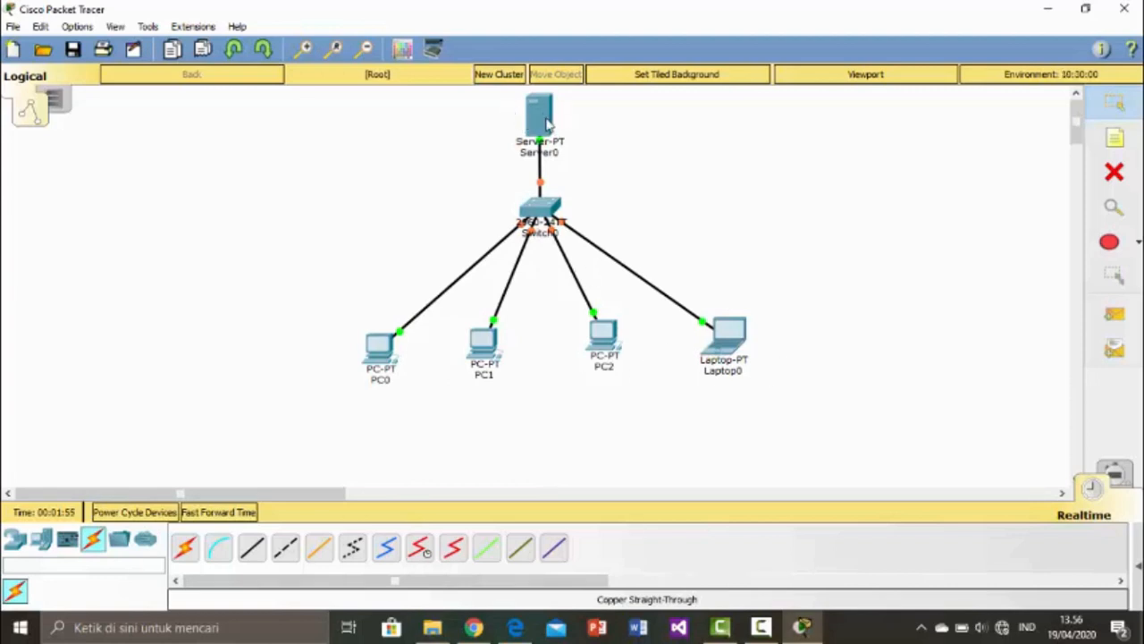
Give Server0 the static IP address 200.100.10.1, subnet mask 255.255.255.0 and default gateway 200.100.10.10
mouse_move(540, 127)
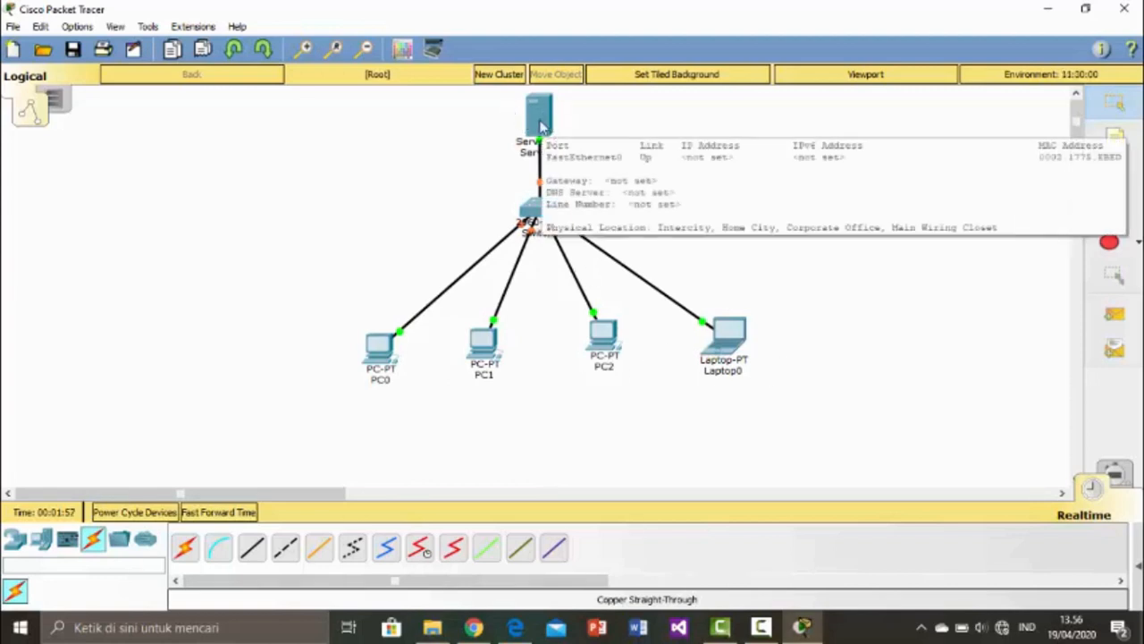
left_click(540, 127)
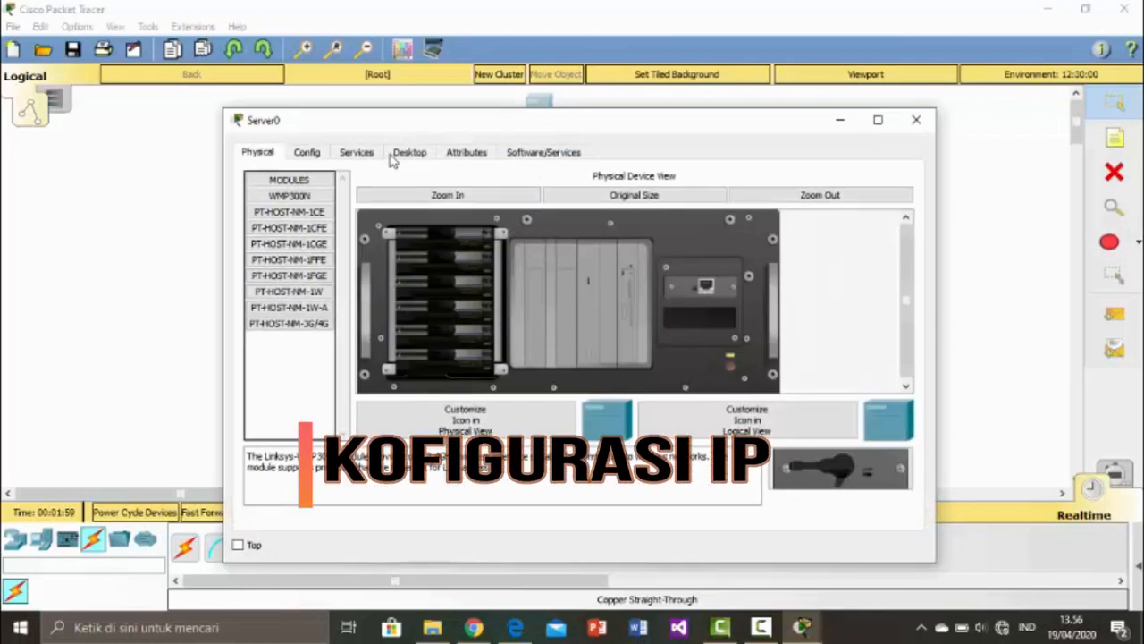
left_click(404, 153)
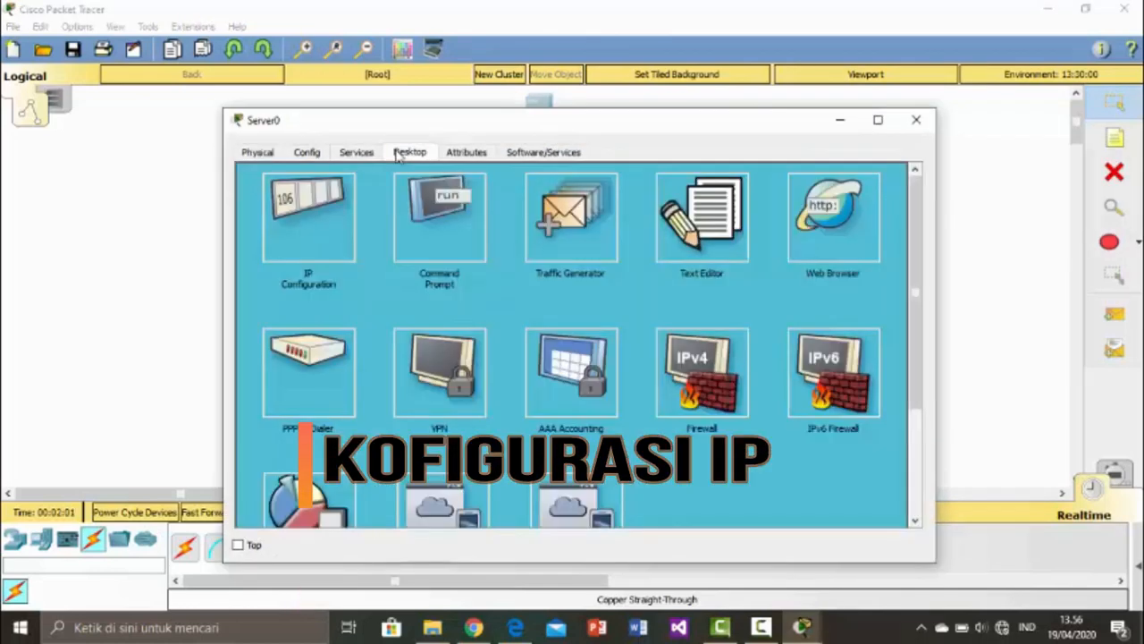
left_click(301, 228)
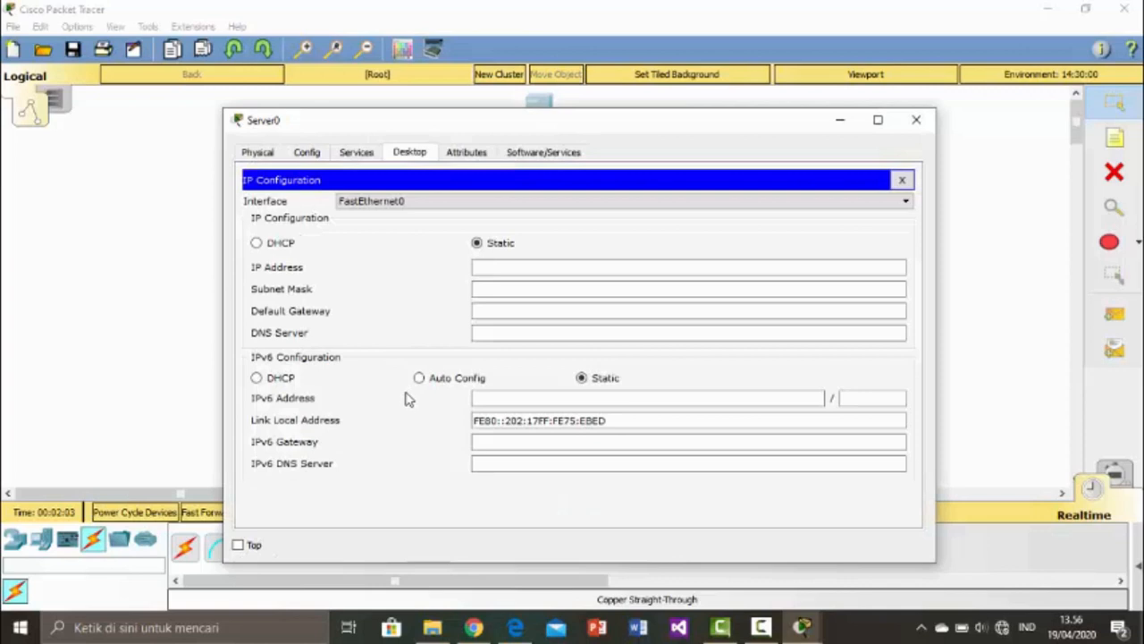
left_click(578, 267)
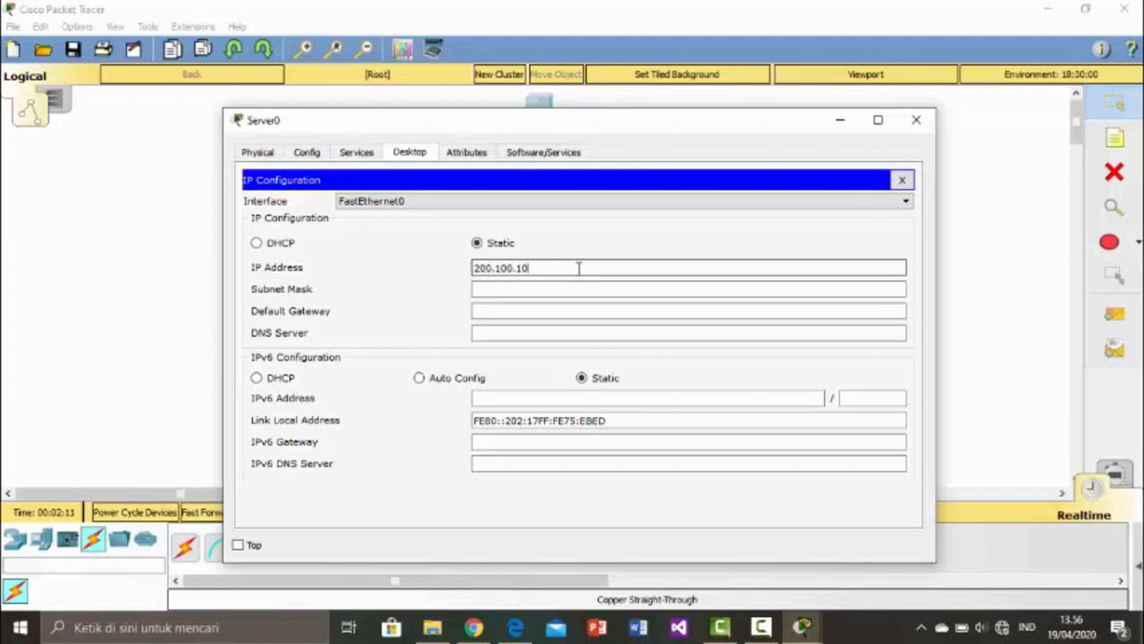
key("Tab")
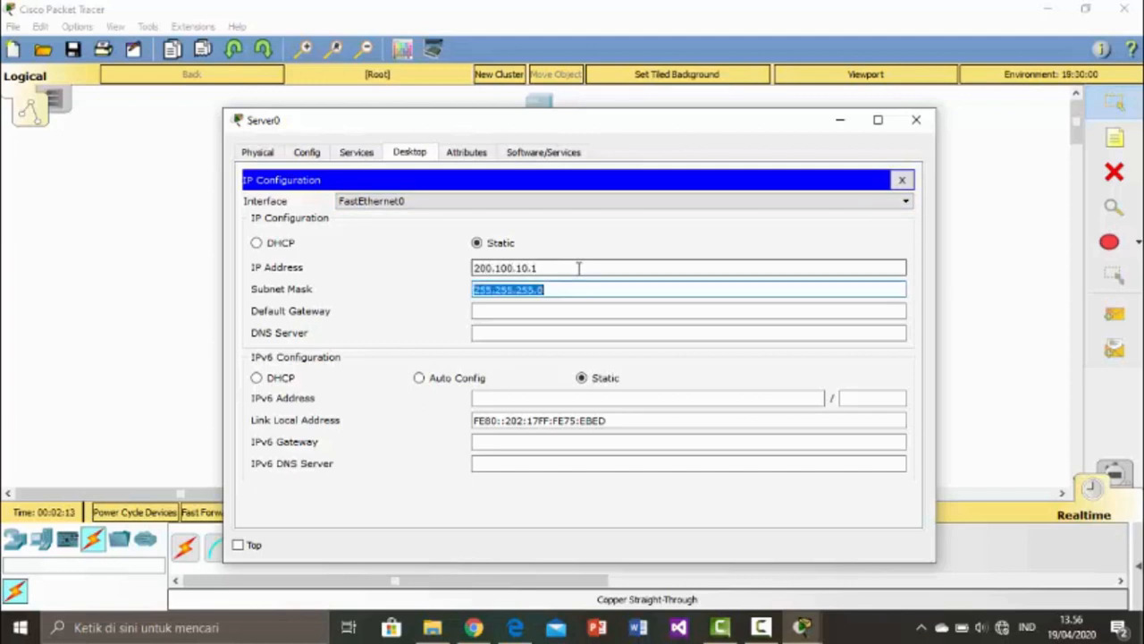
key("Tab")
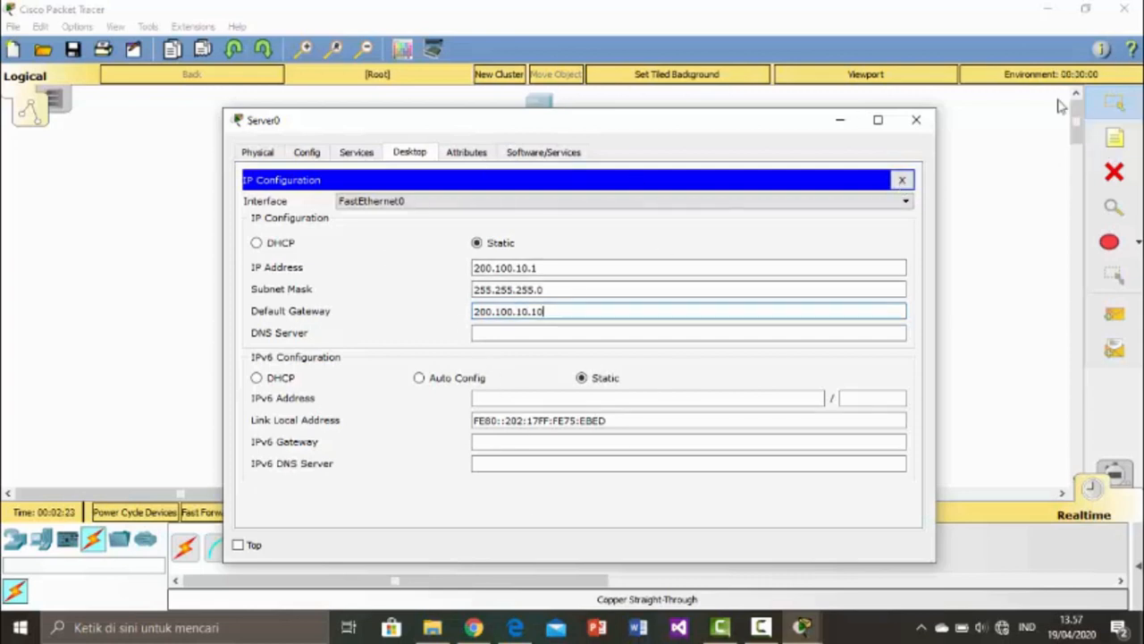
left_click(902, 180)
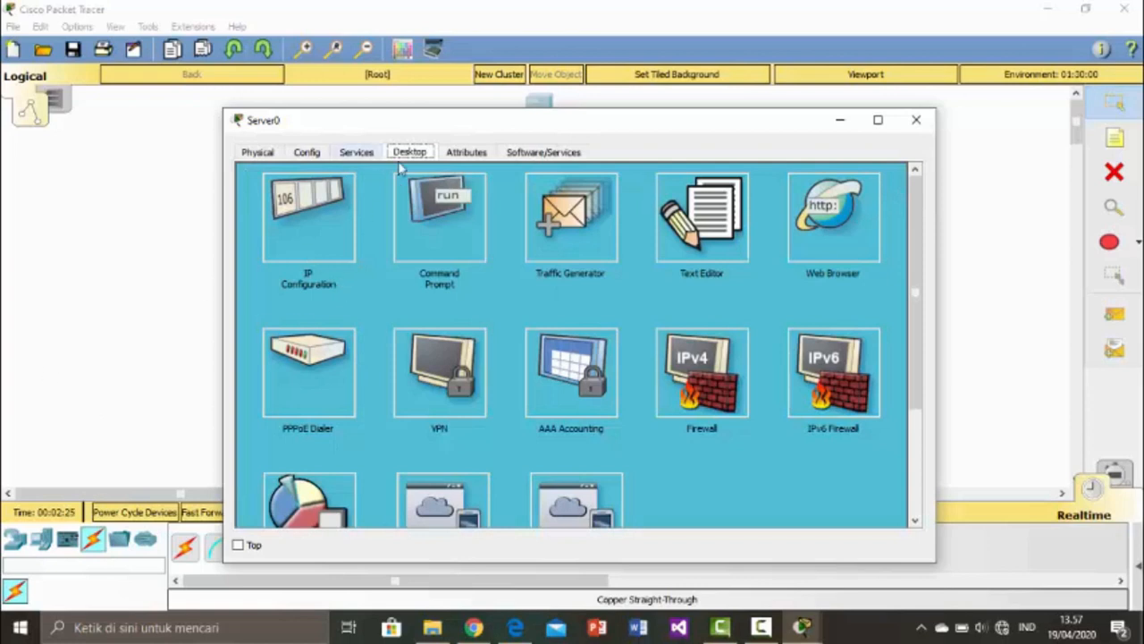
Turn on Server0's DHCP service and set the serverPool default gateway to 200.100.10.10
left_click(355, 152)
left_click(283, 213)
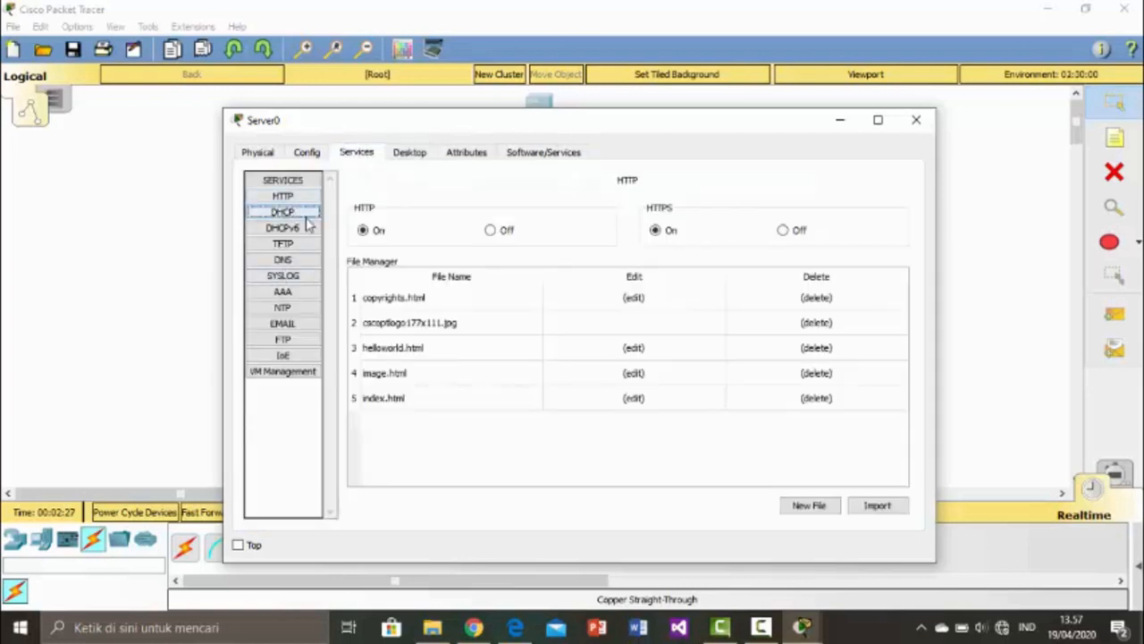
left_click(694, 211)
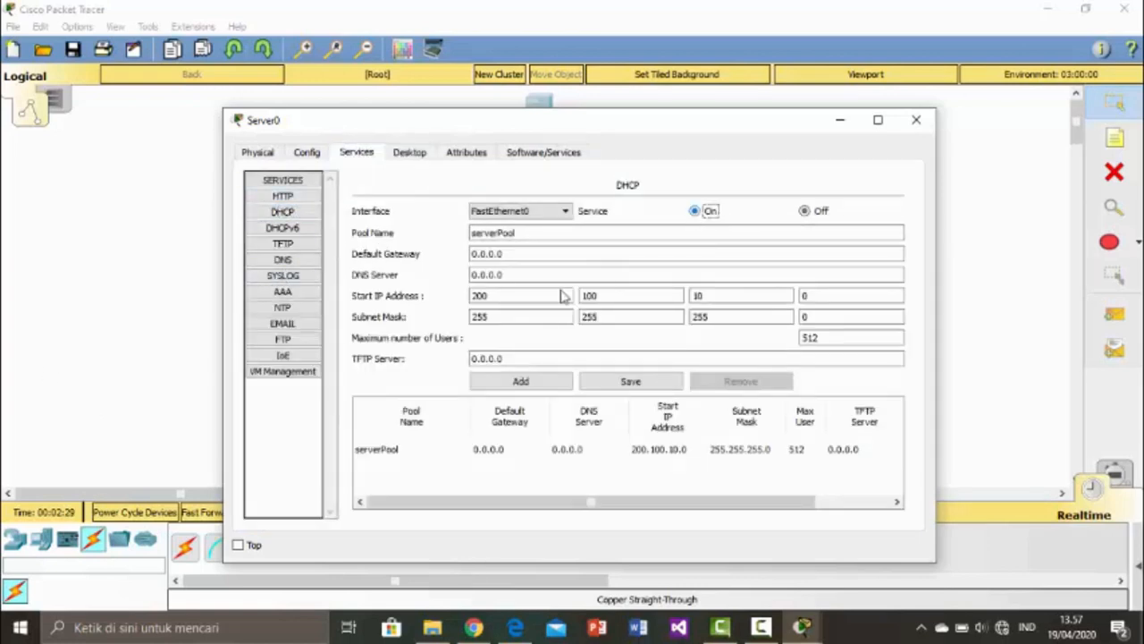
left_click(528, 253)
double_click(529, 253)
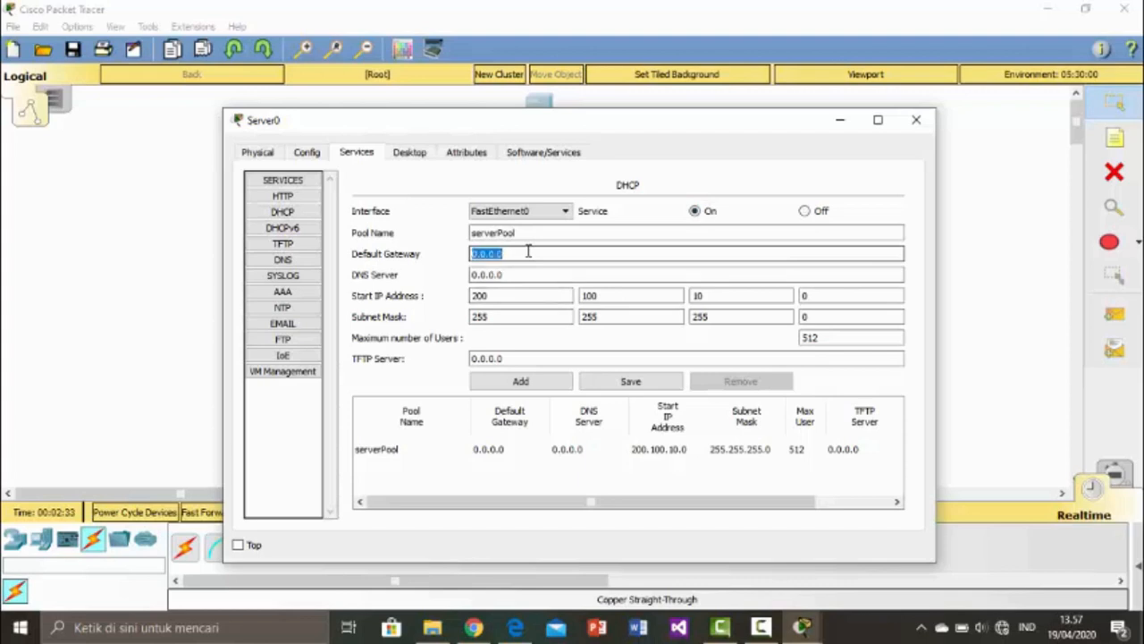
type("20")
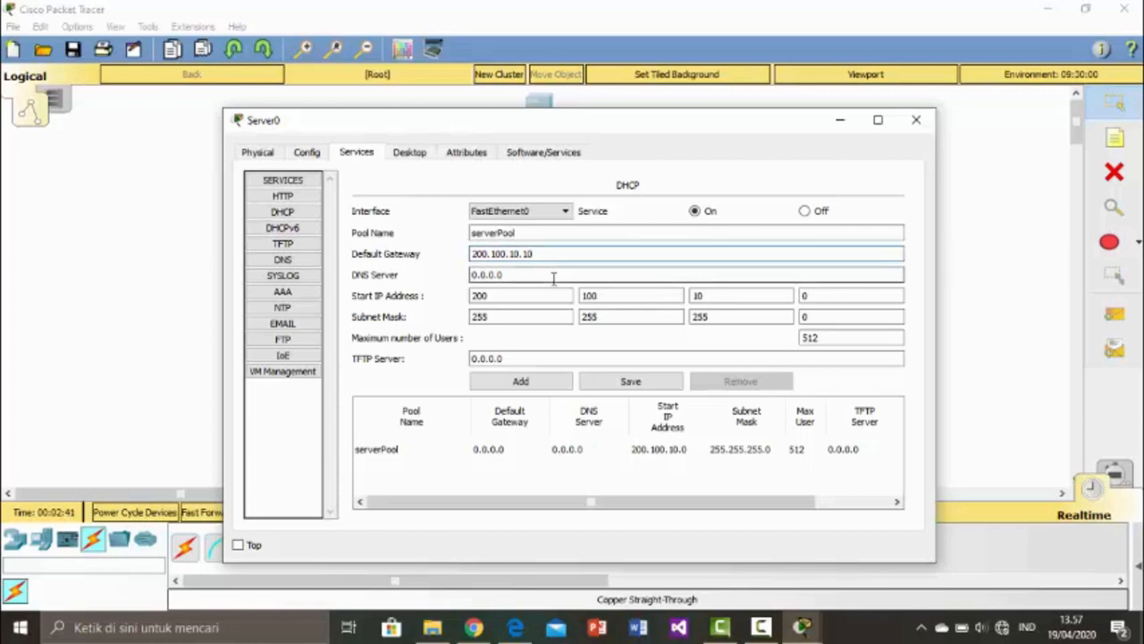
Set serverPool's DNS server to 200.100.10.1 and its start IP address to 200.100.10.20, and save the pool
left_click_drag(553, 279, 404, 280)
type("20")
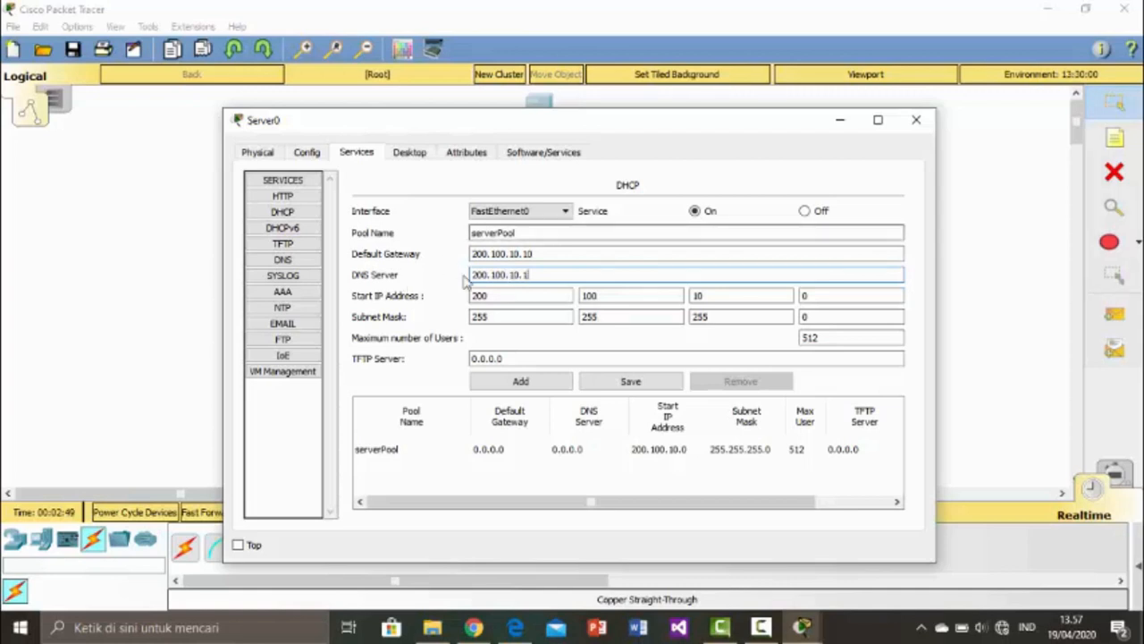
left_click(854, 291)
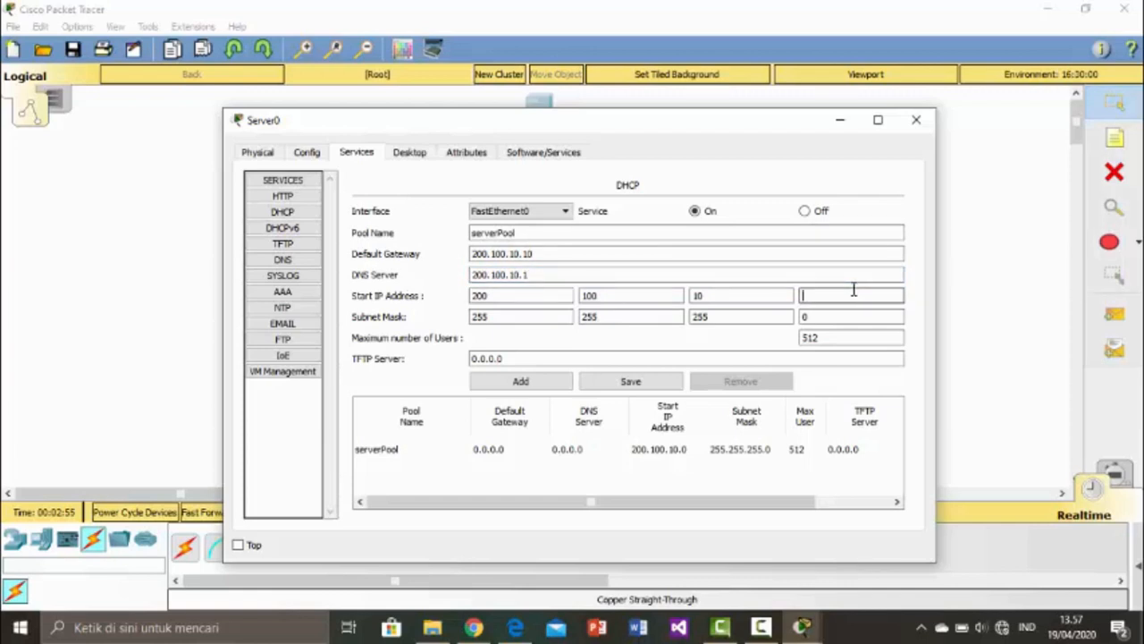
left_click(631, 383)
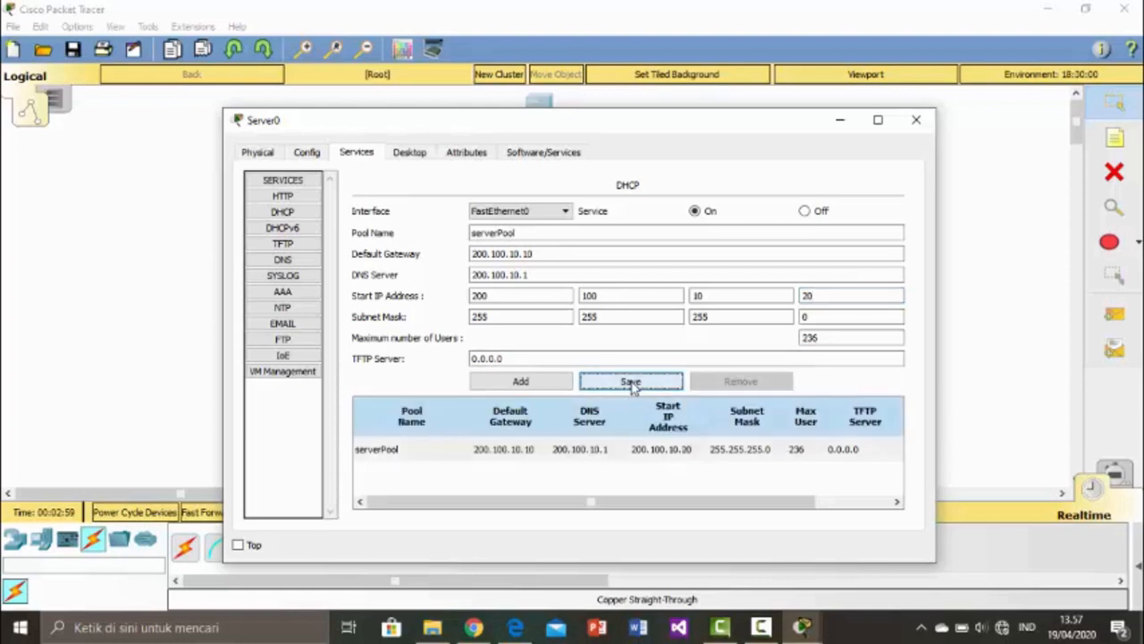
left_click(604, 459)
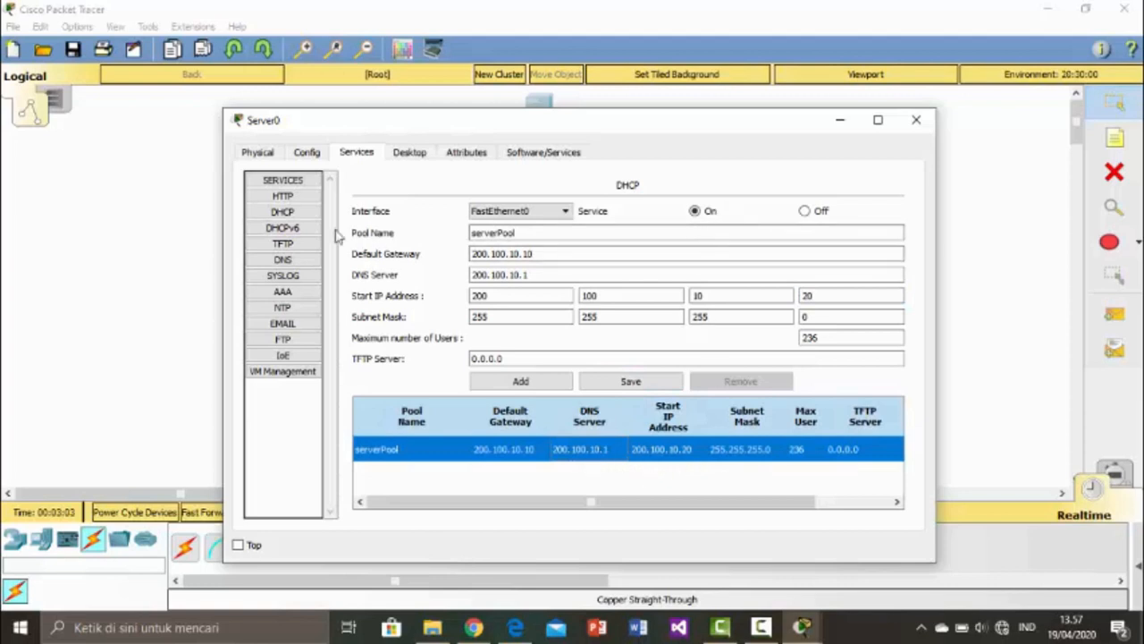
Turn on Server0's DNS service and add an A record for bukalapak.com with address 200.100.10.1
left_click(282, 259)
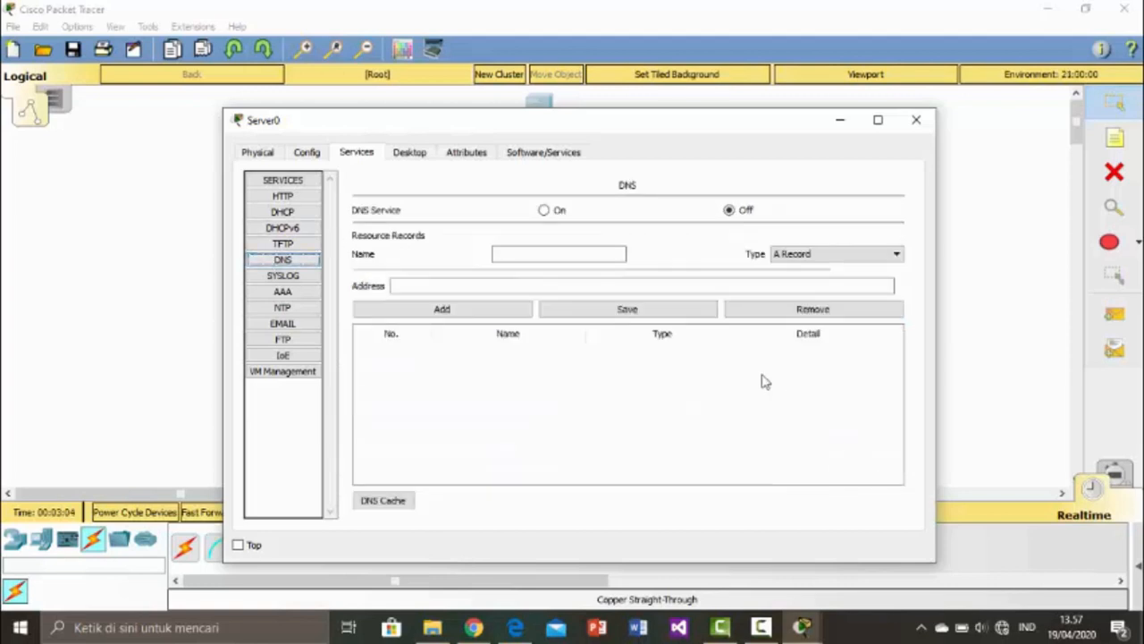
left_click(544, 210)
left_click(533, 253)
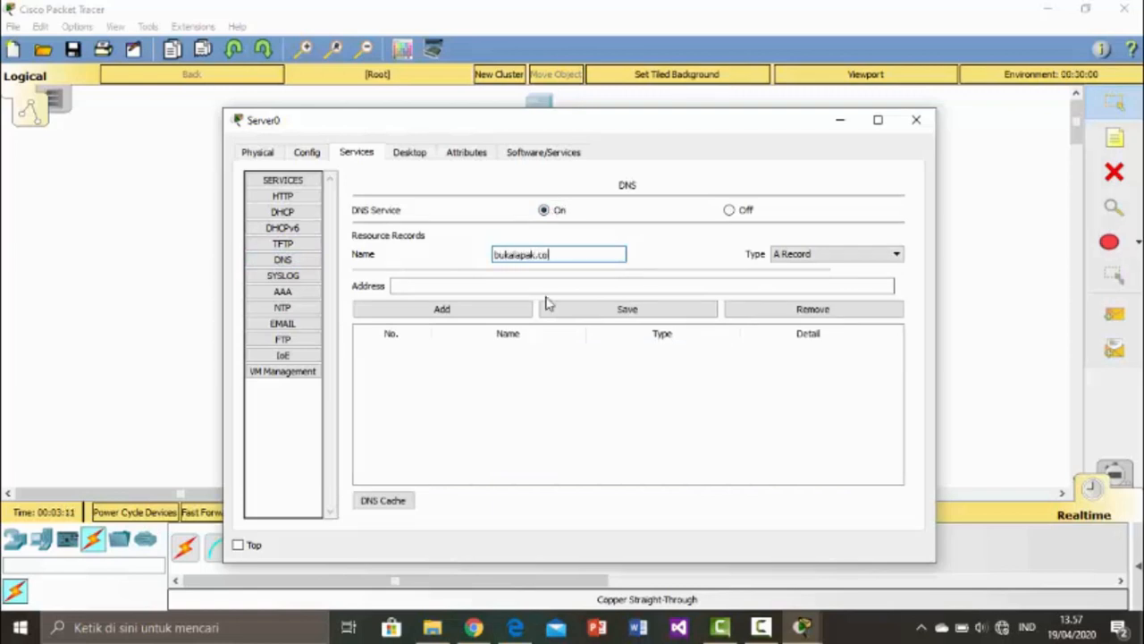
left_click(545, 288)
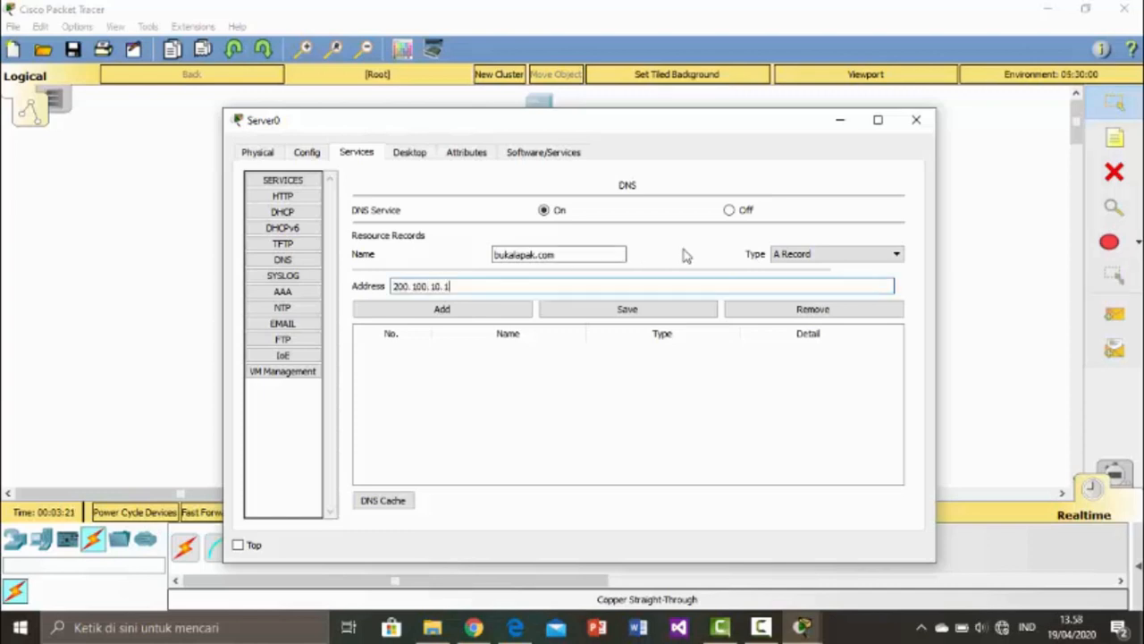
left_click(422, 317)
left_click(588, 359)
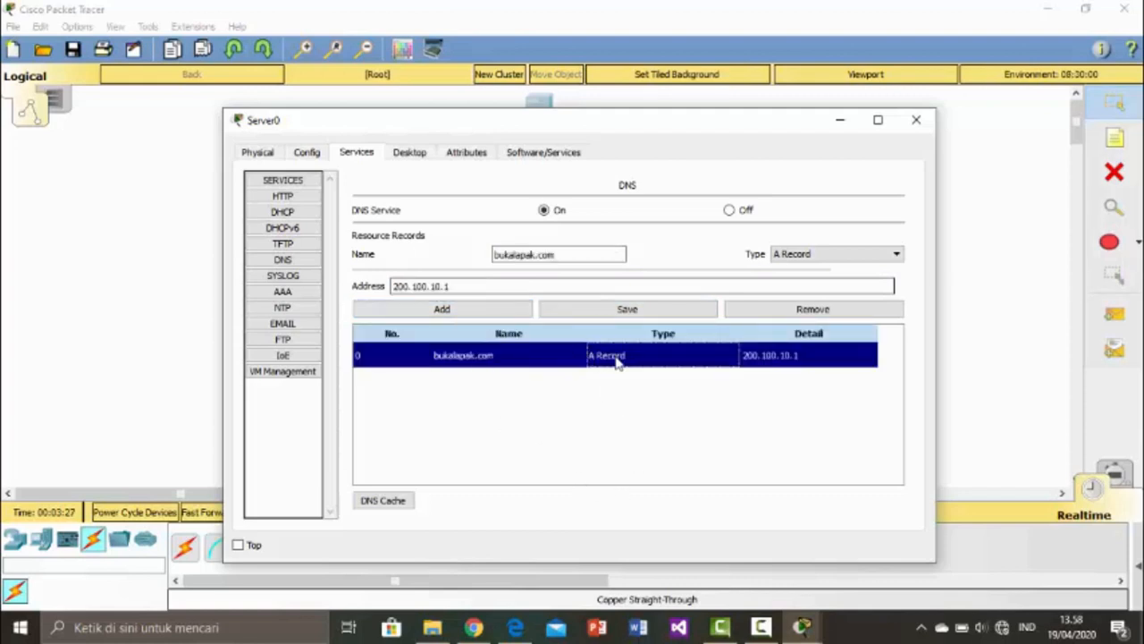
left_click(918, 122)
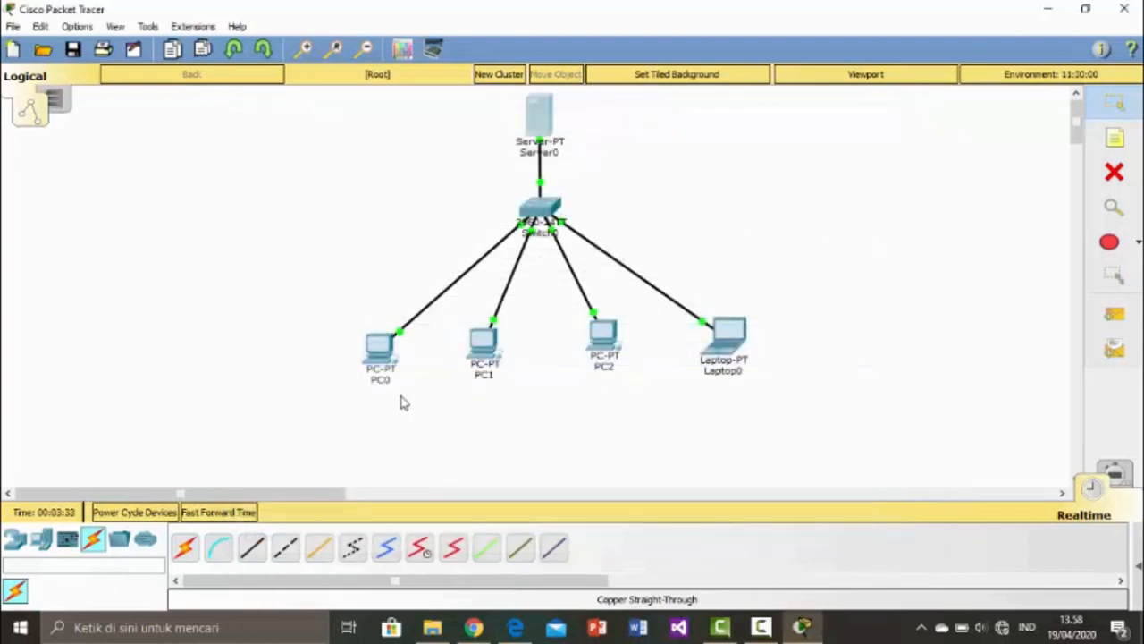
Switch PC0's IPv4 configuration to DHCP and close its device window
mouse_move(384, 360)
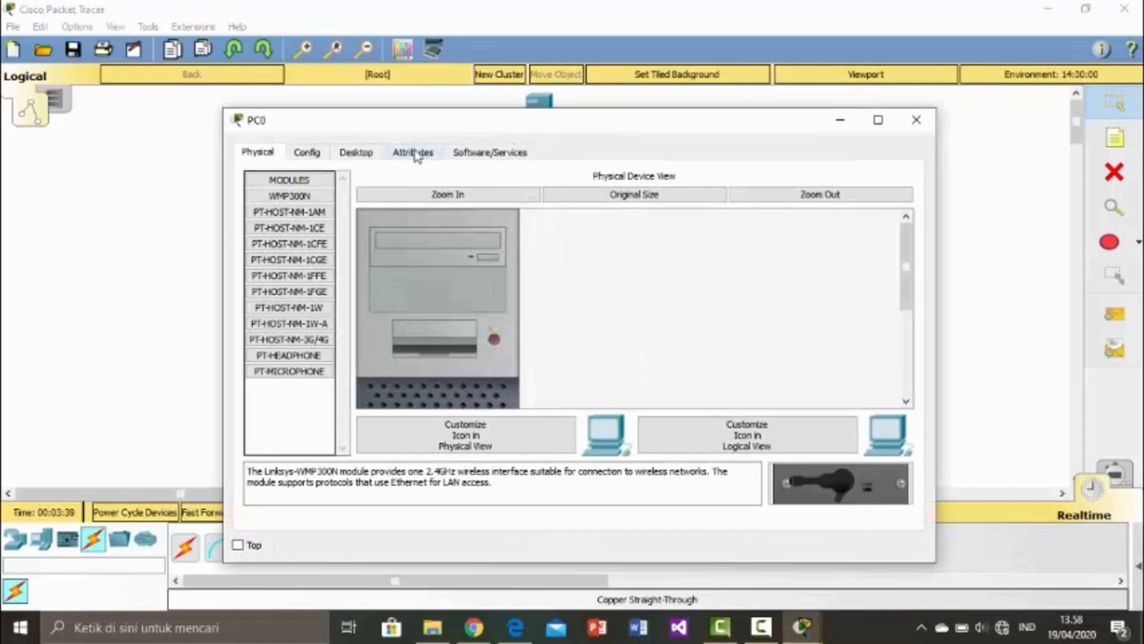
left_click(363, 154)
left_click(313, 216)
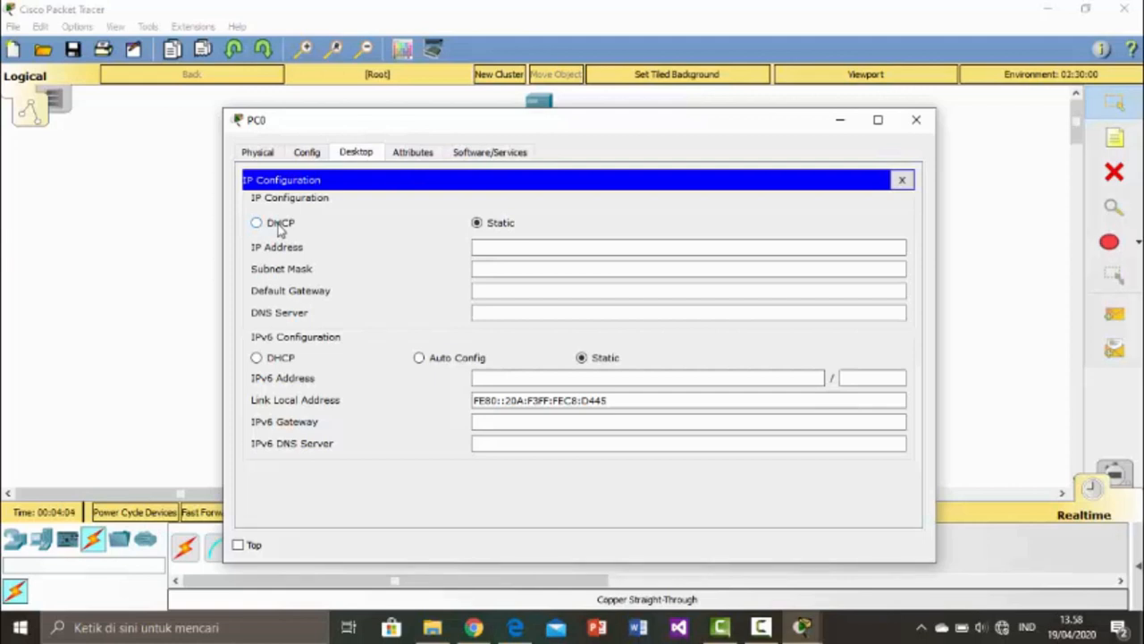
left_click(279, 224)
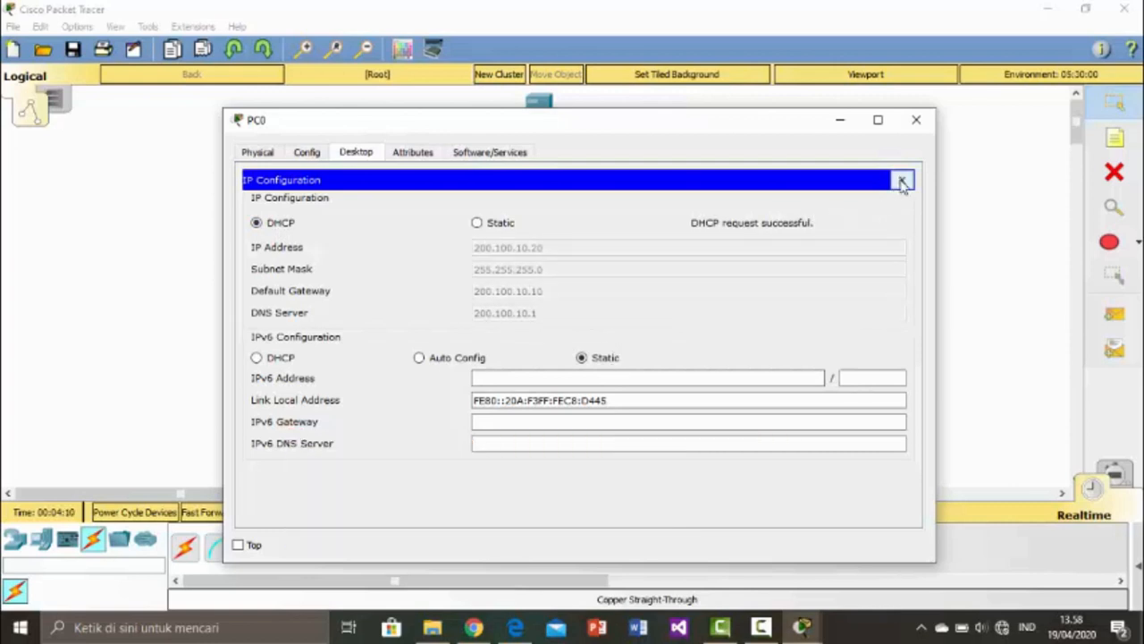
left_click(903, 182)
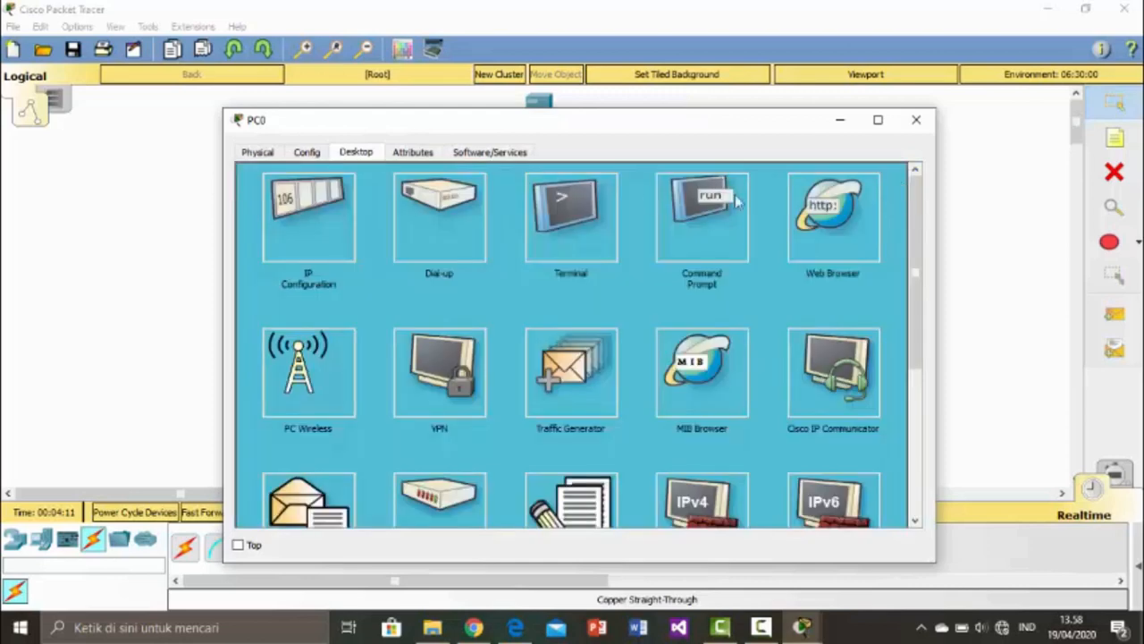
left_click(925, 125)
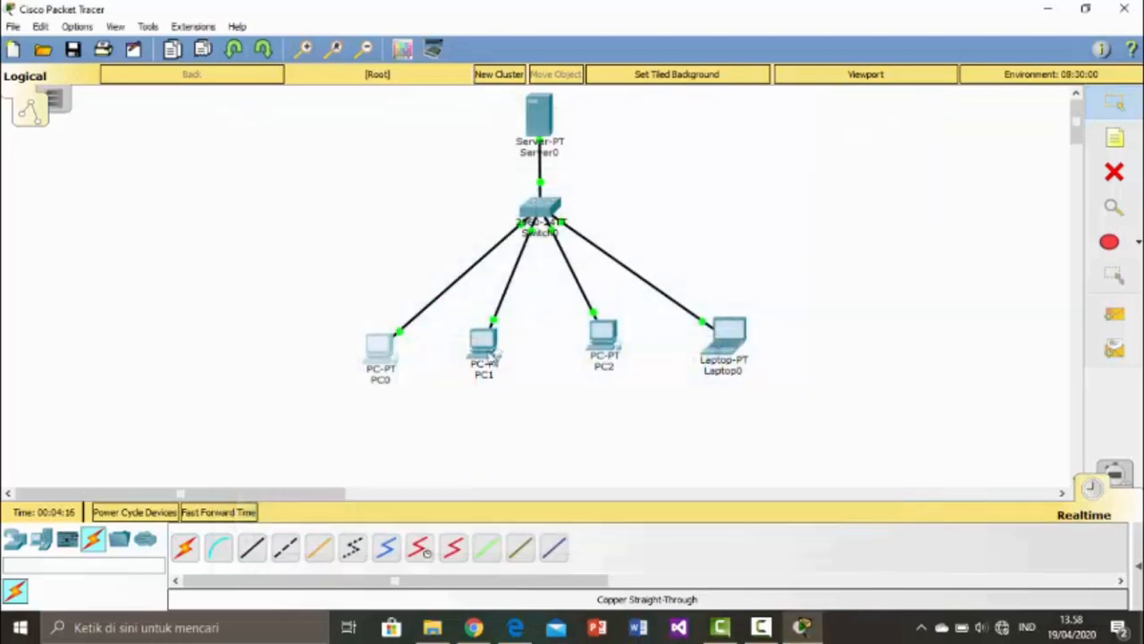
Switch PC1's IPv4 configuration to DHCP and close its device window
left_click(490, 347)
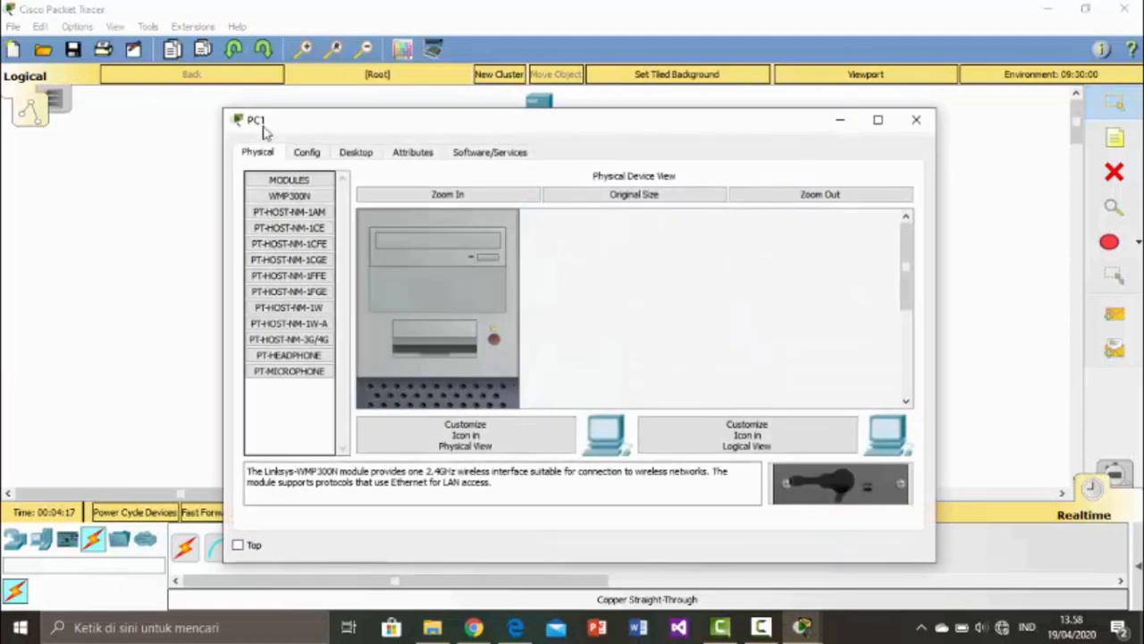
left_click(357, 154)
left_click(305, 230)
left_click(287, 227)
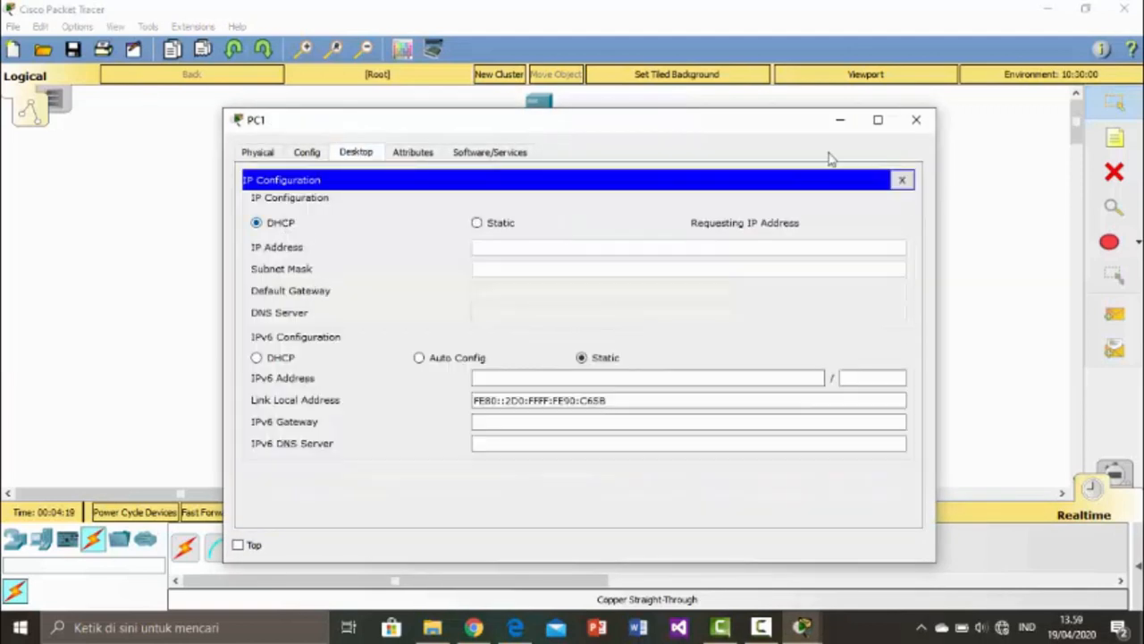
left_click(903, 180)
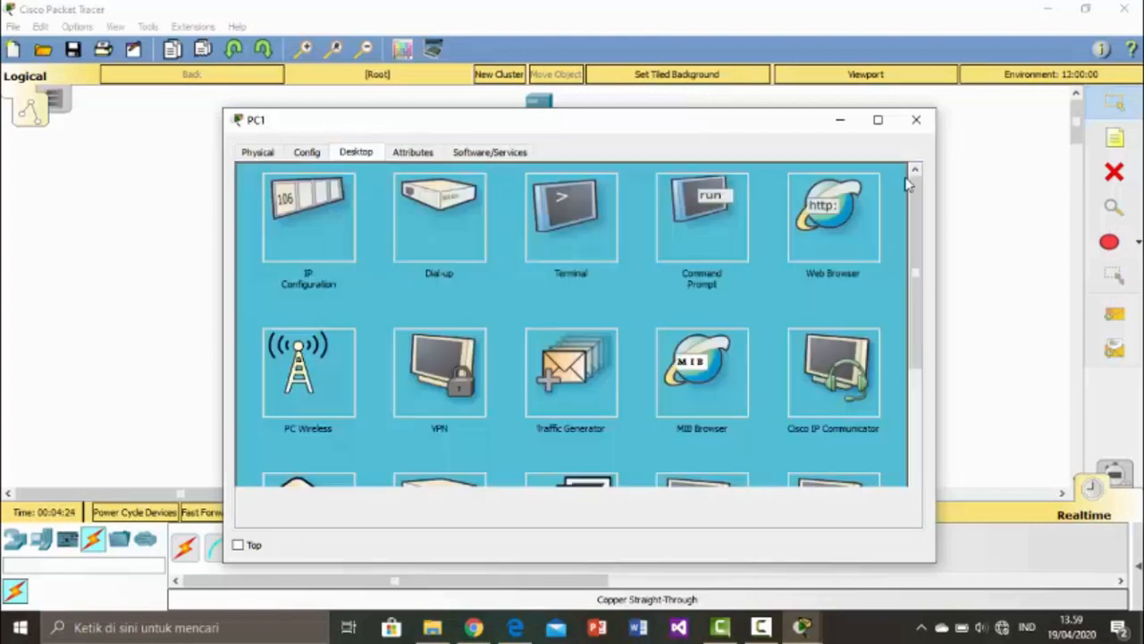
left_click(918, 122)
Switch PC2's IPv4 configuration to DHCP and close its device window
left_click(601, 340)
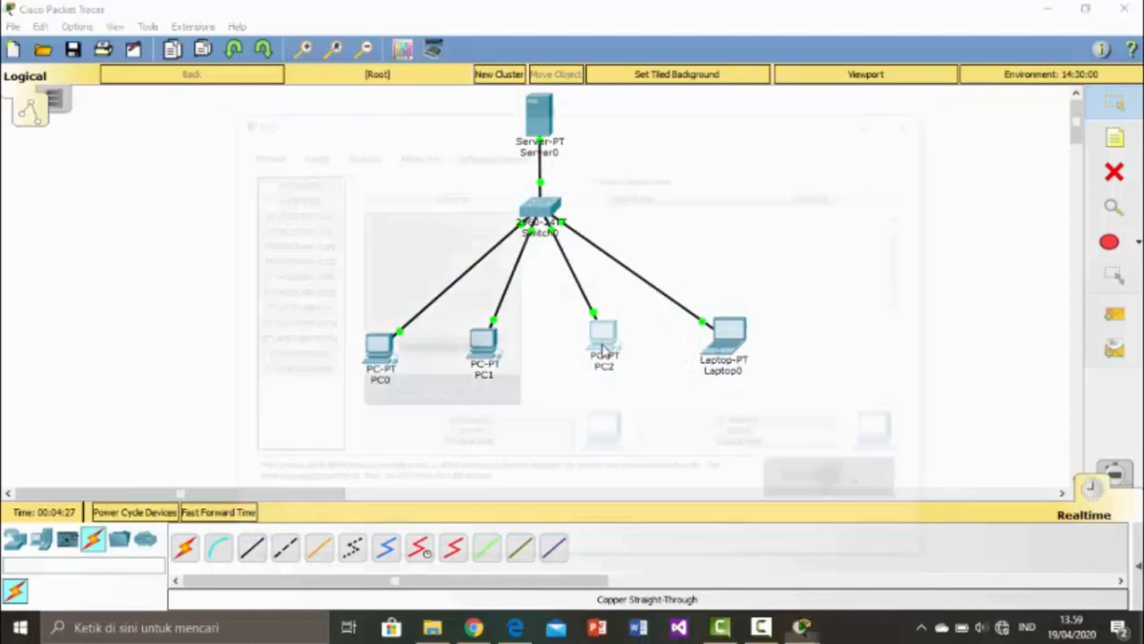
left_click(358, 153)
left_click(310, 229)
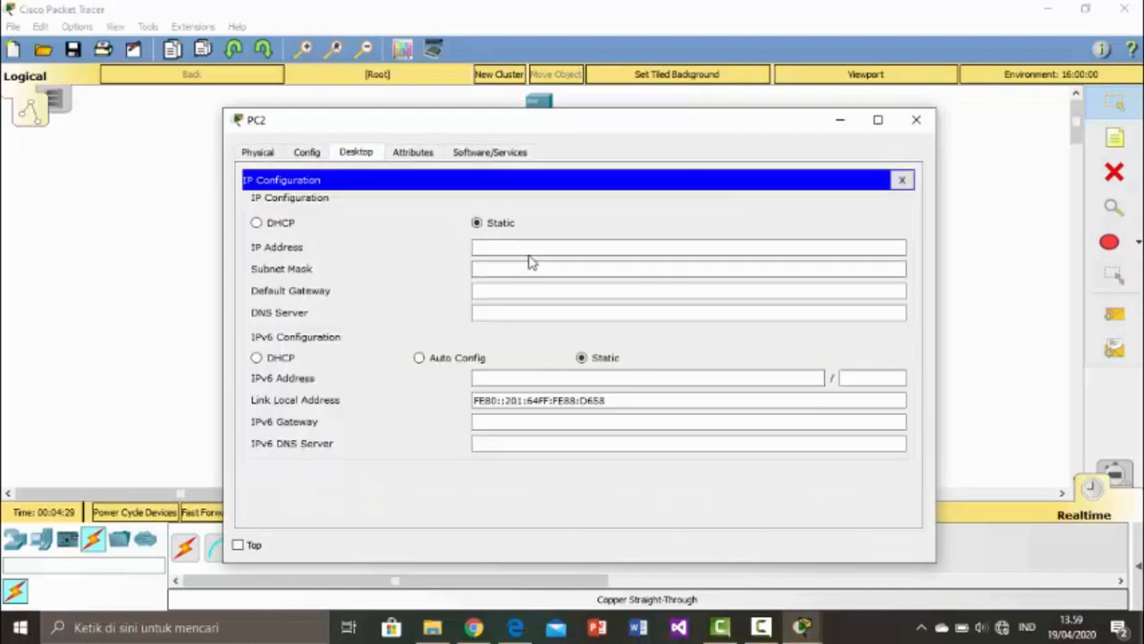
left_click(281, 226)
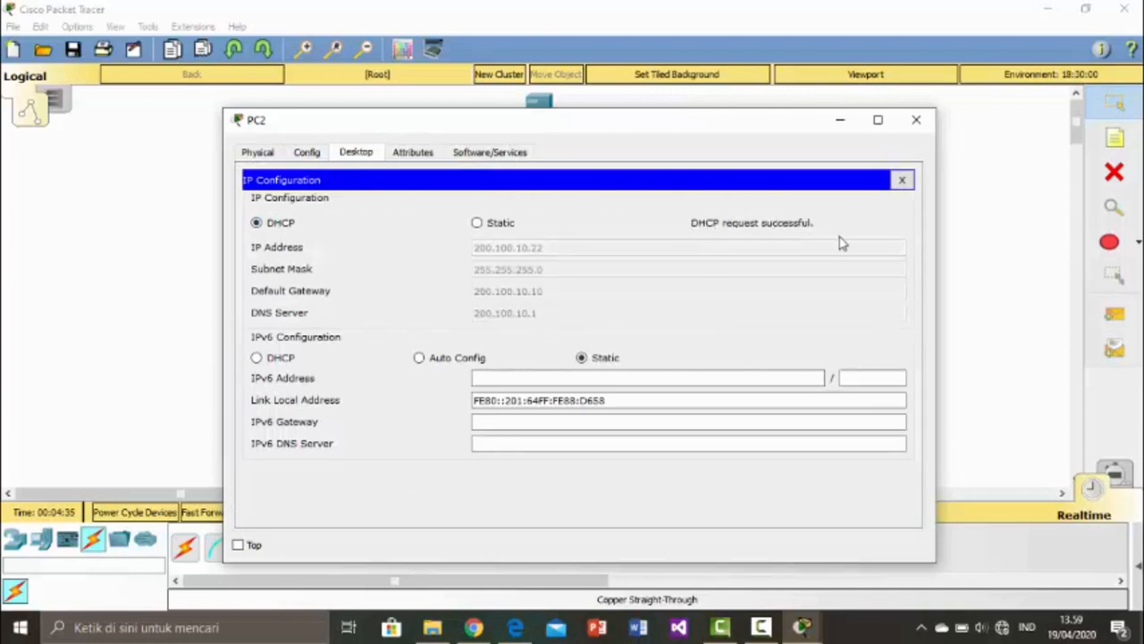
left_click(902, 180)
left_click(917, 119)
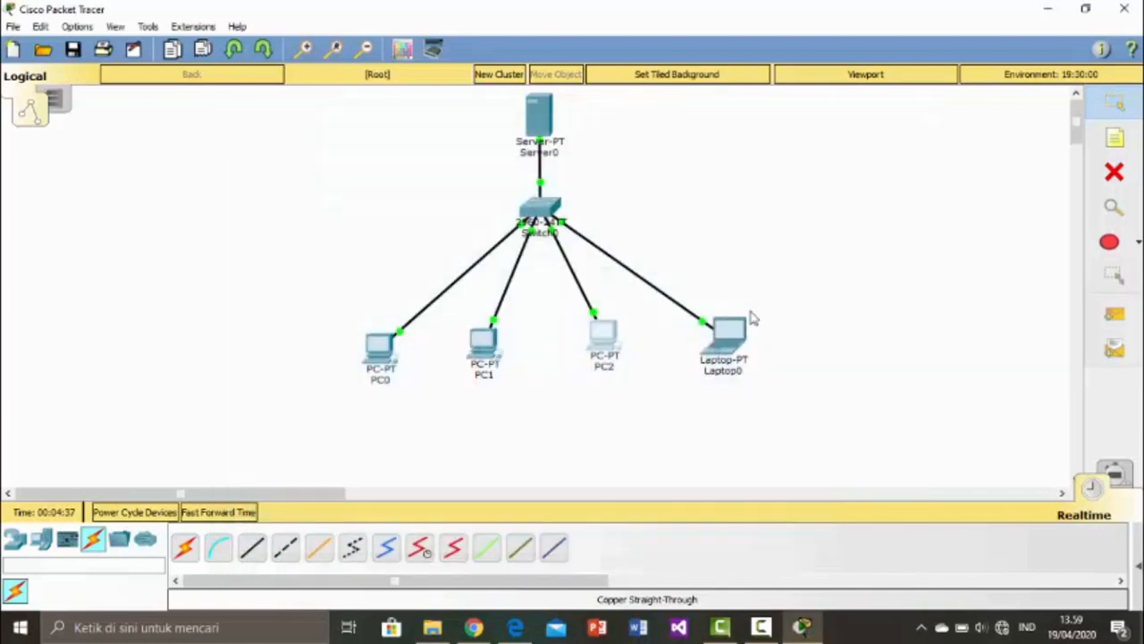
Switch Laptop0's IPv4 configuration to DHCP and close its device window
left_click(731, 344)
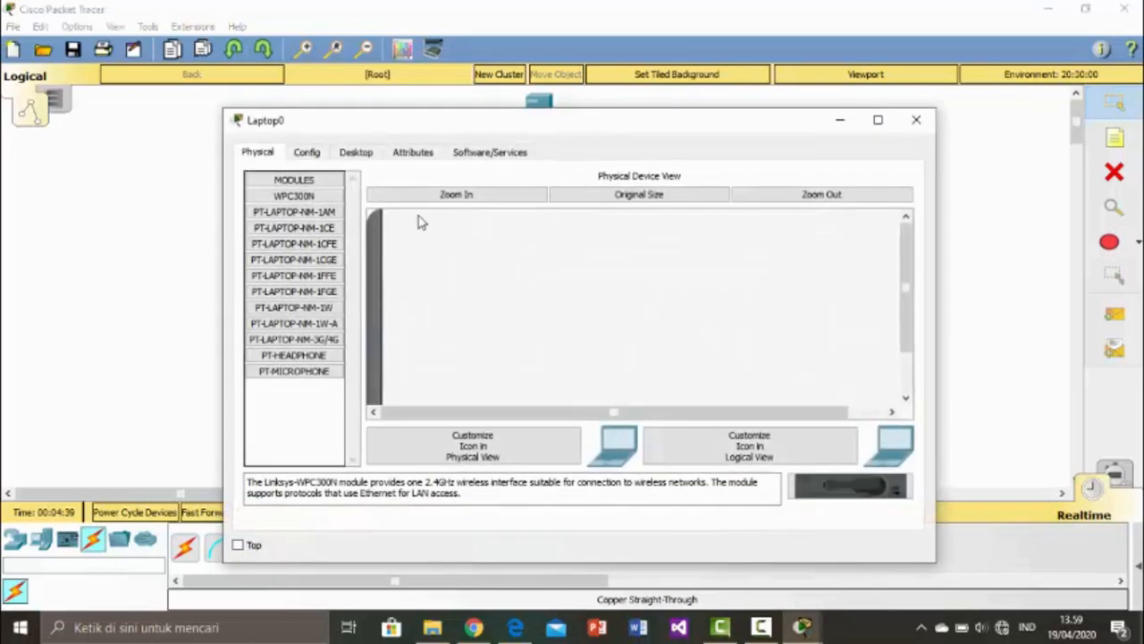
left_click(358, 153)
left_click(306, 255)
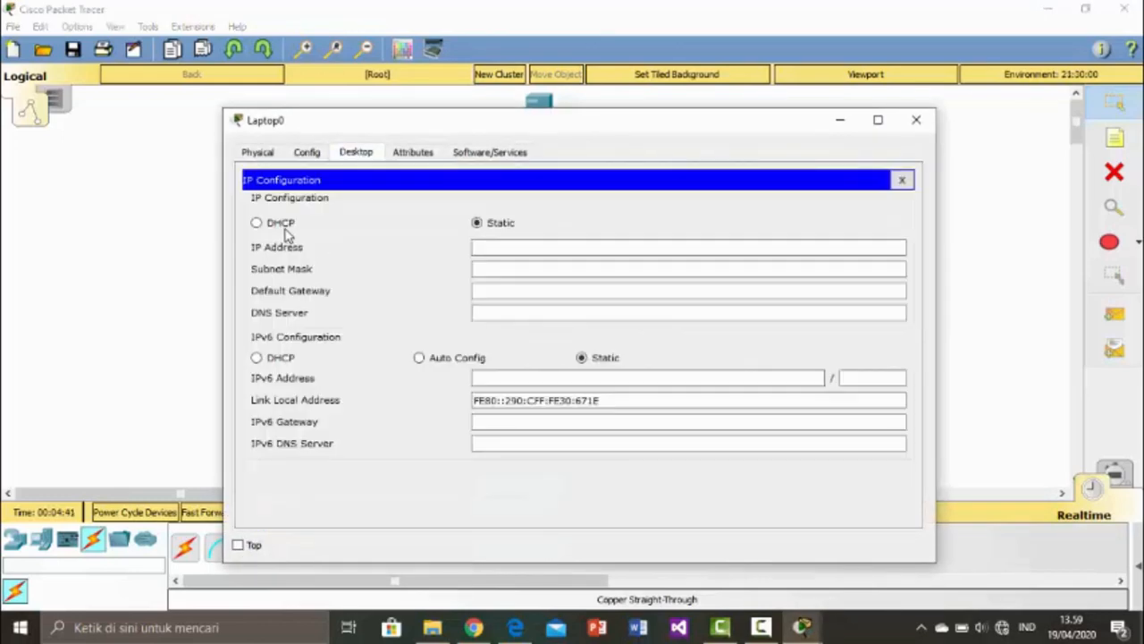
left_click(282, 225)
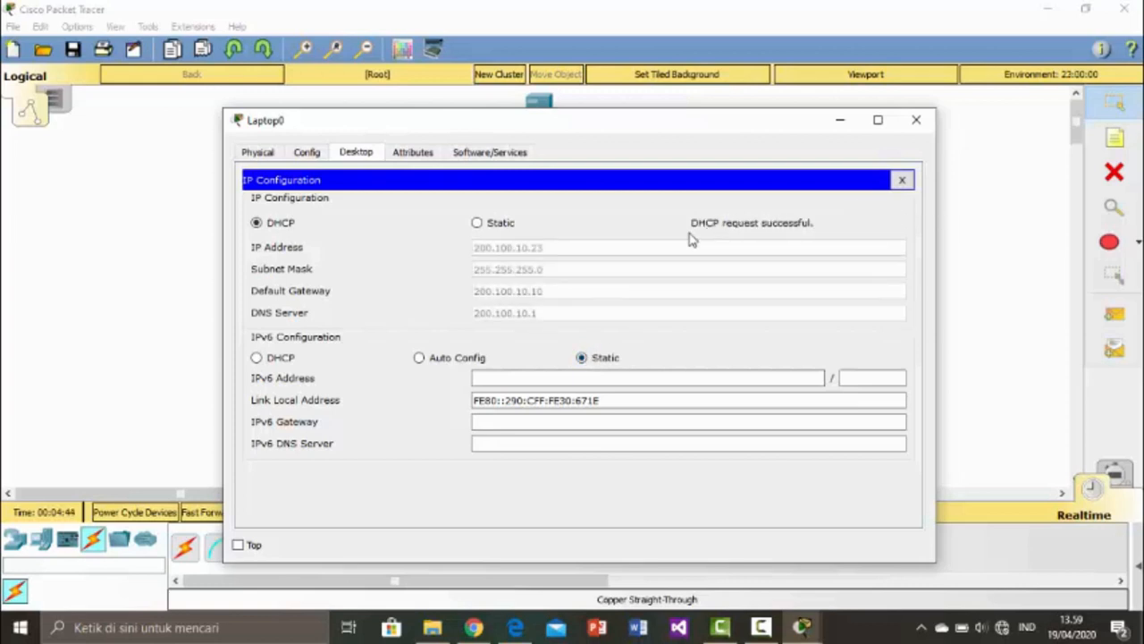
left_click(902, 179)
left_click(916, 122)
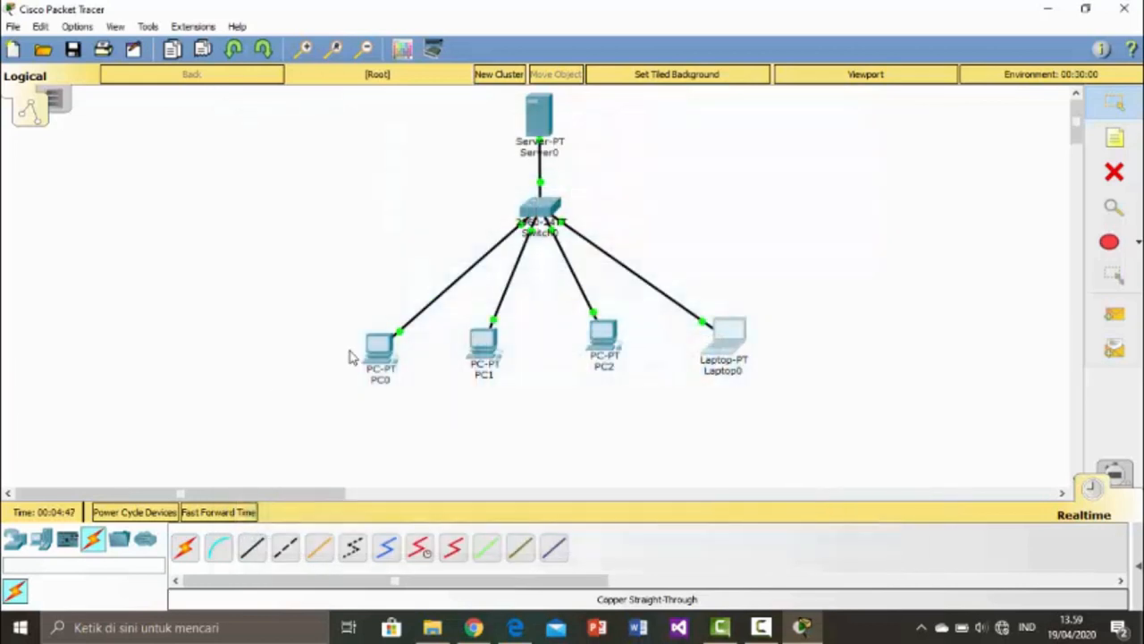
Test the DNS record from PC0 by loading bukalapak.com in its web browser, and close the device window
left_click(379, 345)
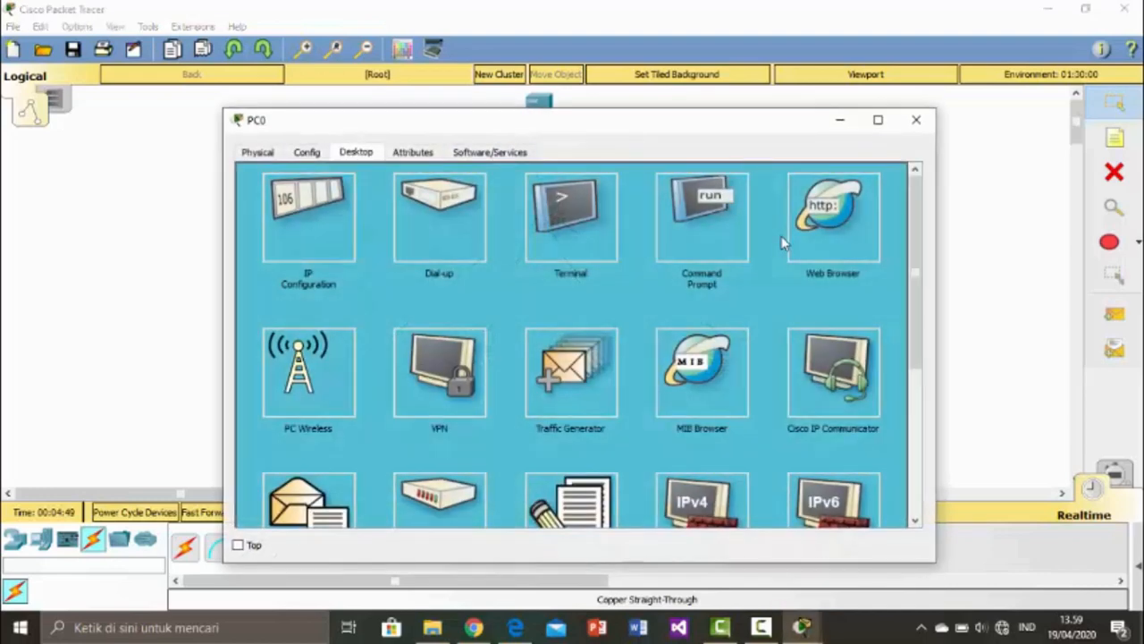
left_click(834, 240)
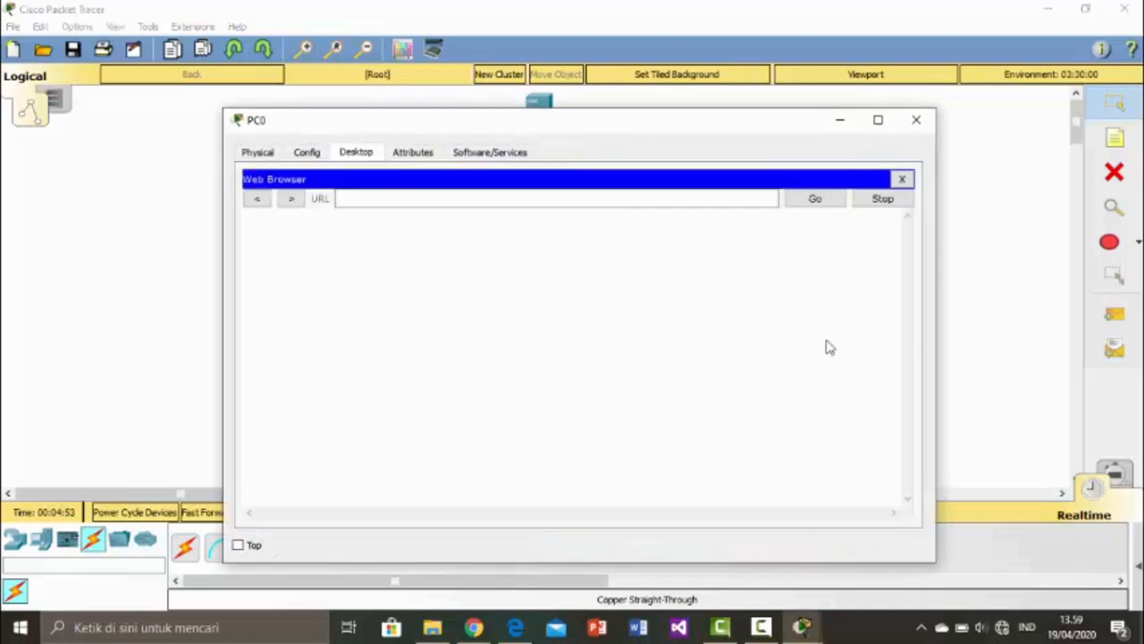
left_click(389, 198)
type("bukalapak.com")
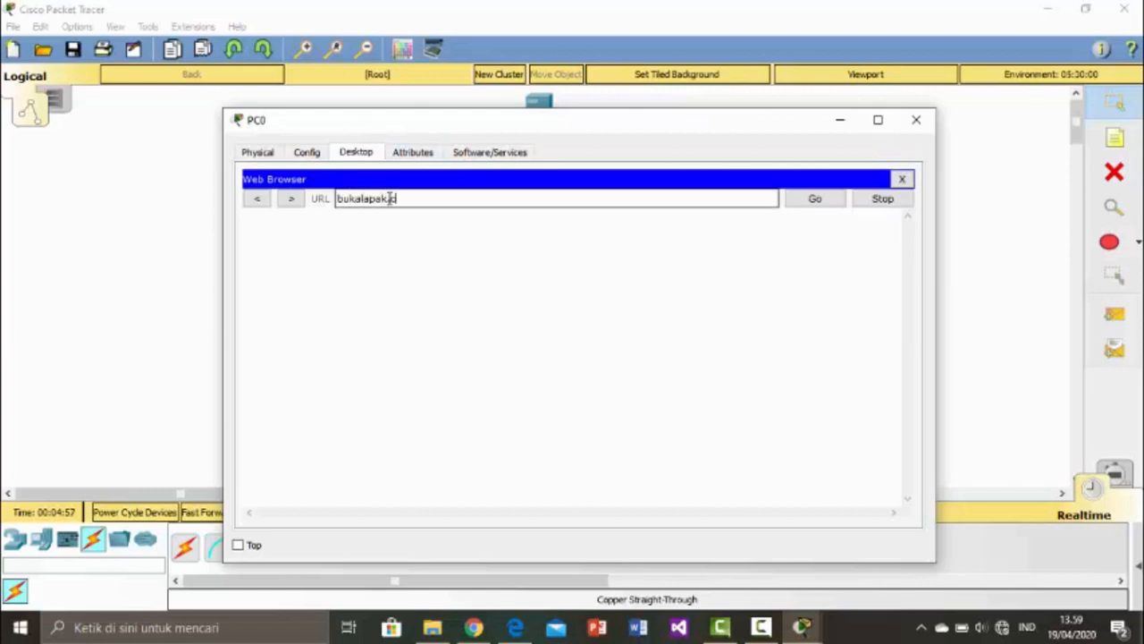
left_click(820, 202)
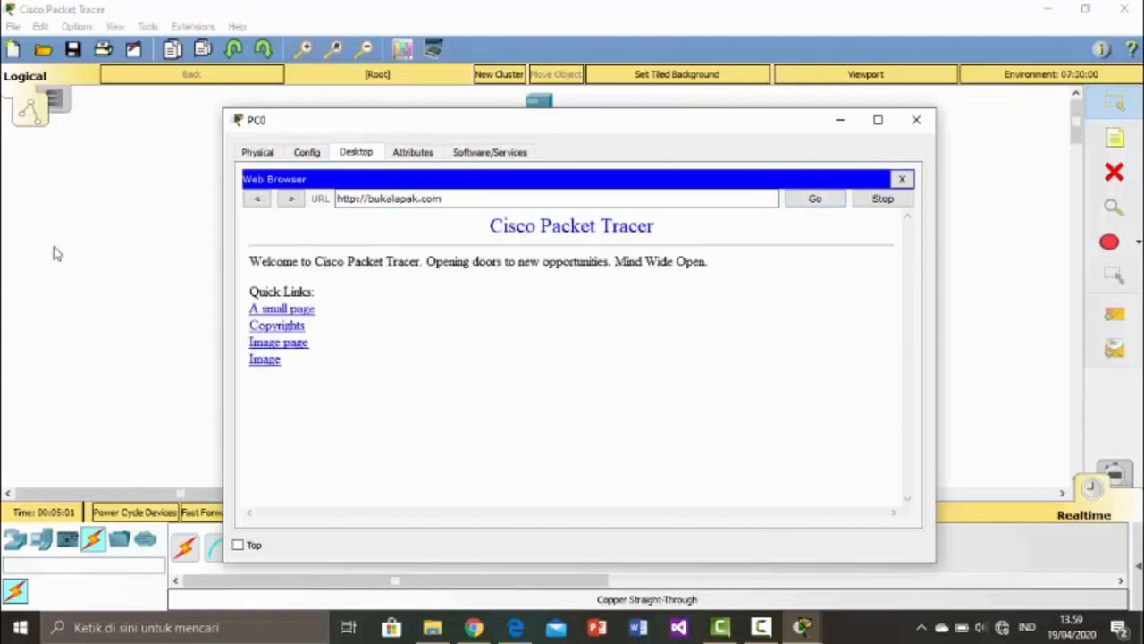
left_click(902, 178)
left_click(916, 119)
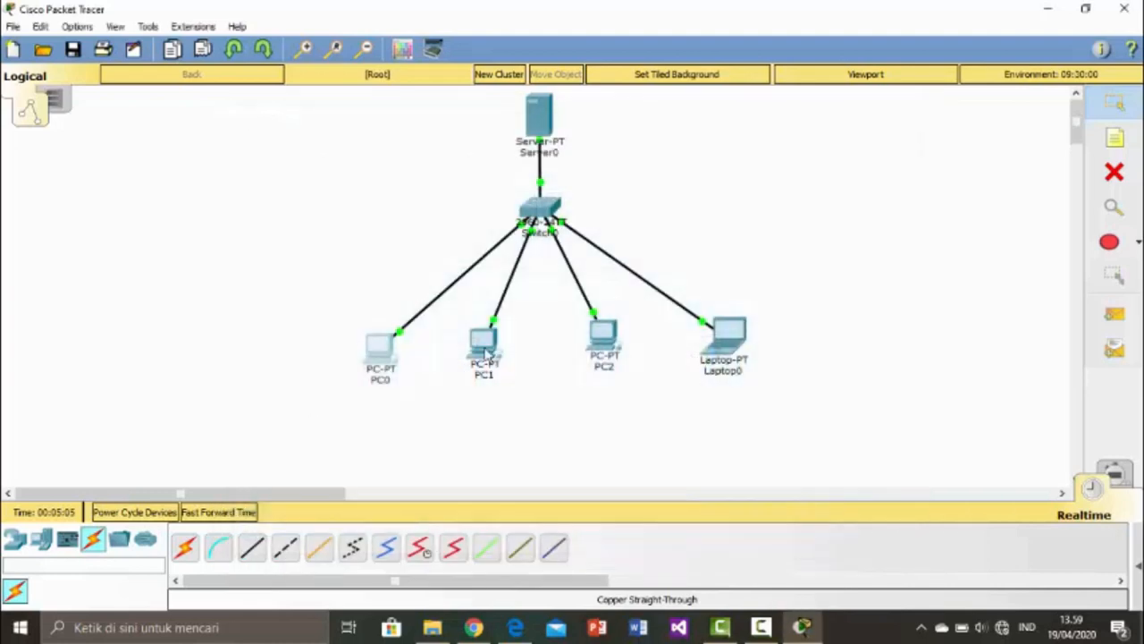
Load bukalapak.com in PC1's web browser to test name resolution, and close the device window
left_click(485, 355)
left_click(829, 228)
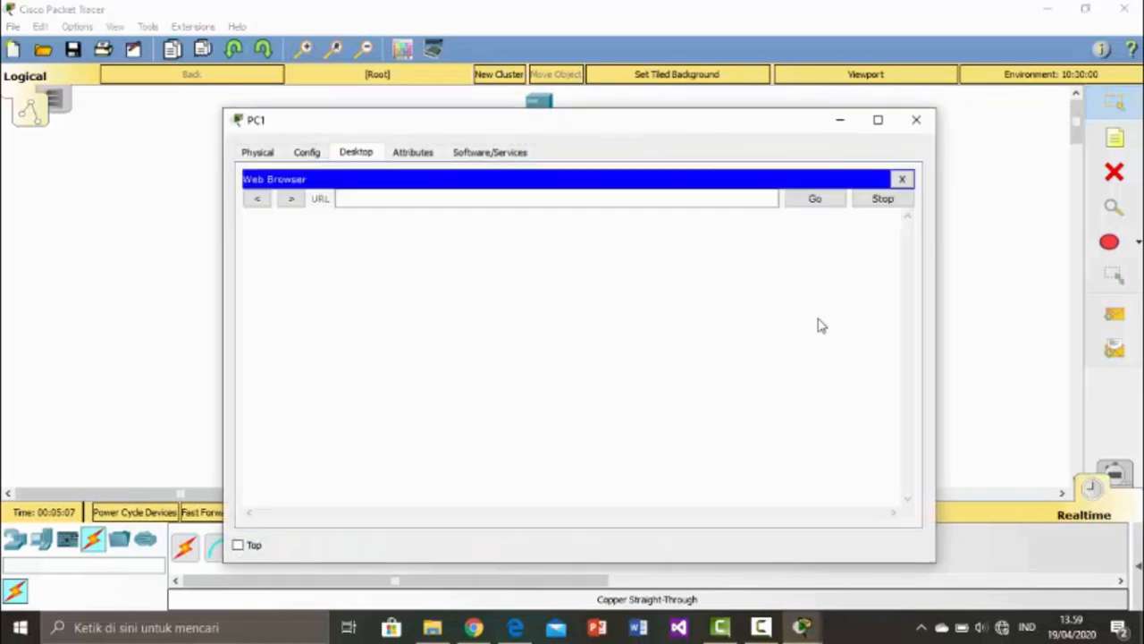
left_click(367, 199)
type("b")
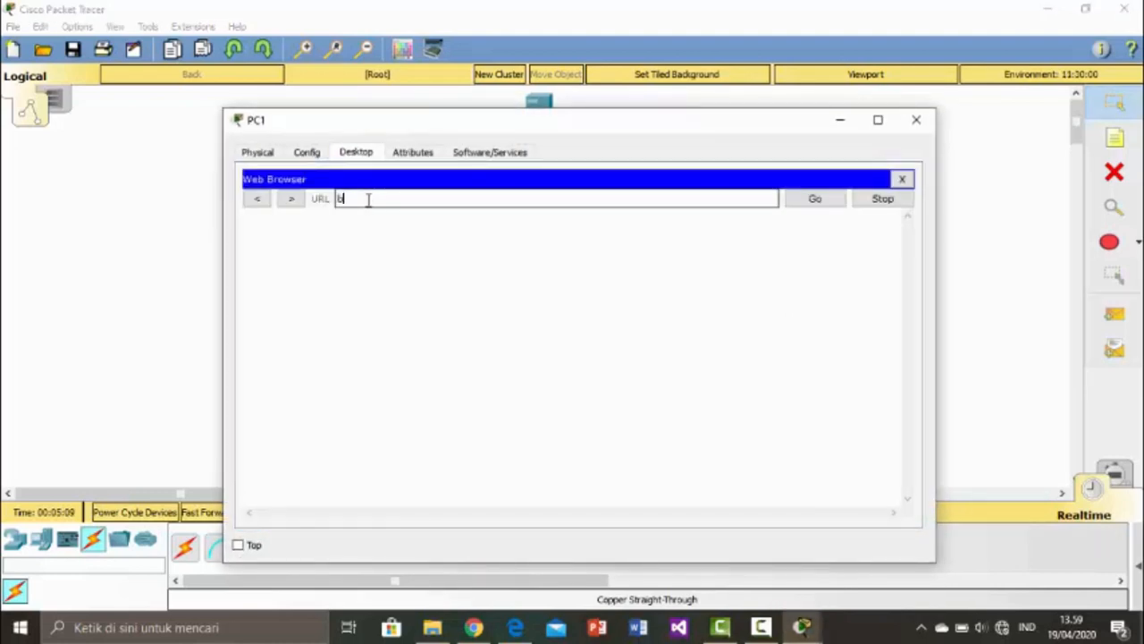
type("ukalapak.com")
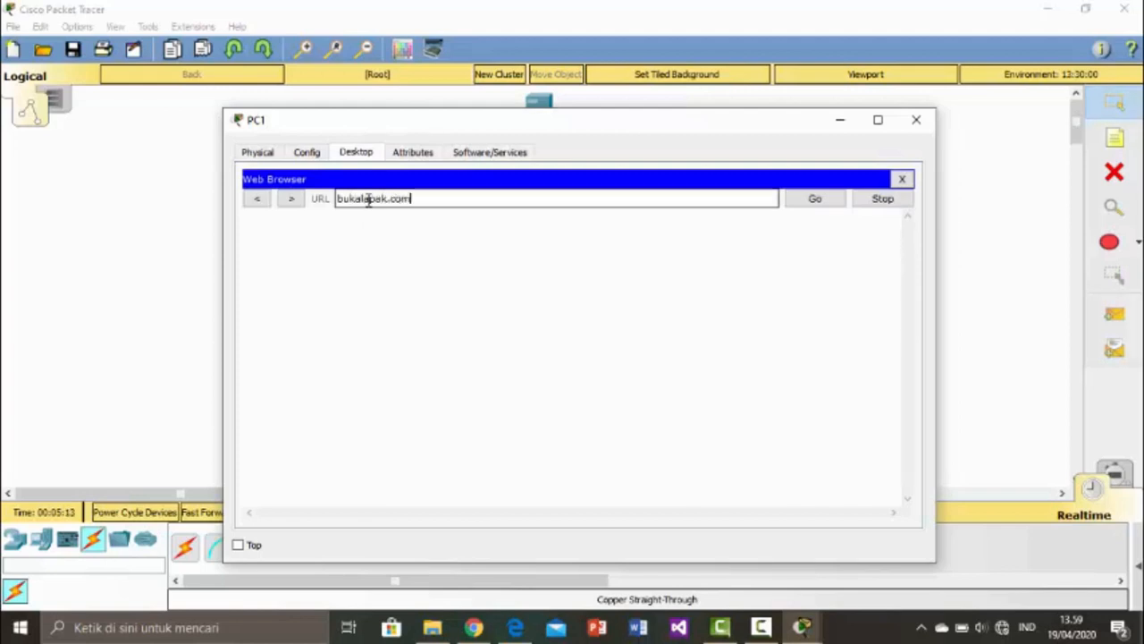
key("shift+Left")
key("shift+Left")
key("shift+Left")
key("shift+Left")
key("shift+Left")
key("shift+Left")
key("shift+Left")
key("shift+Left")
key("shift+Left")
key("shift+Left")
key("shift+Left")
key("shift+Left")
key("shift+Left")
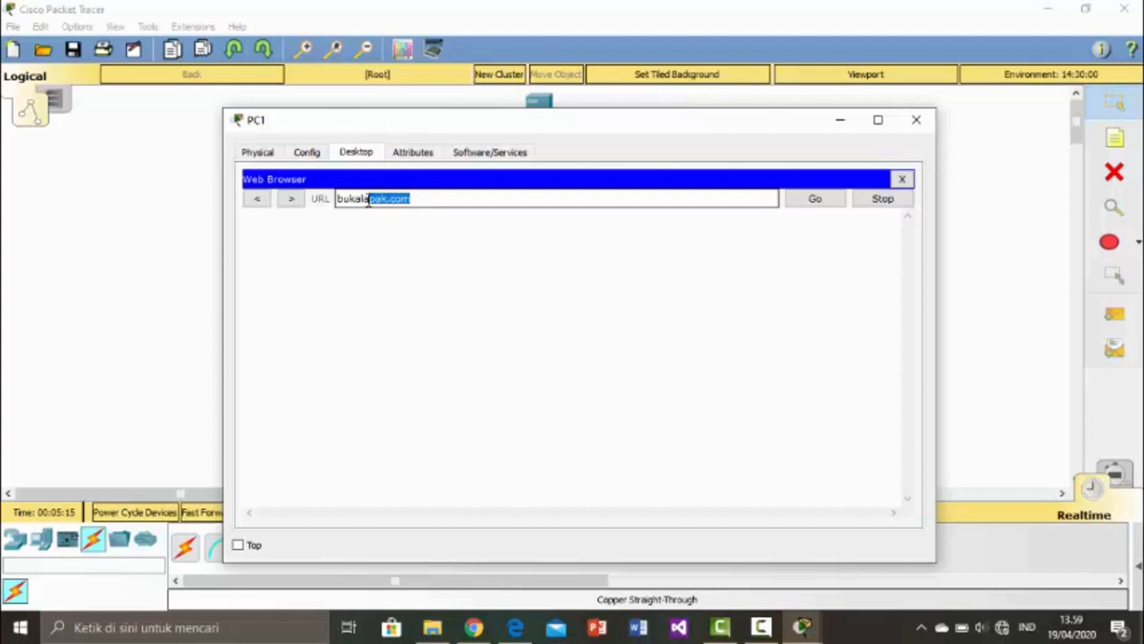
key("Left")
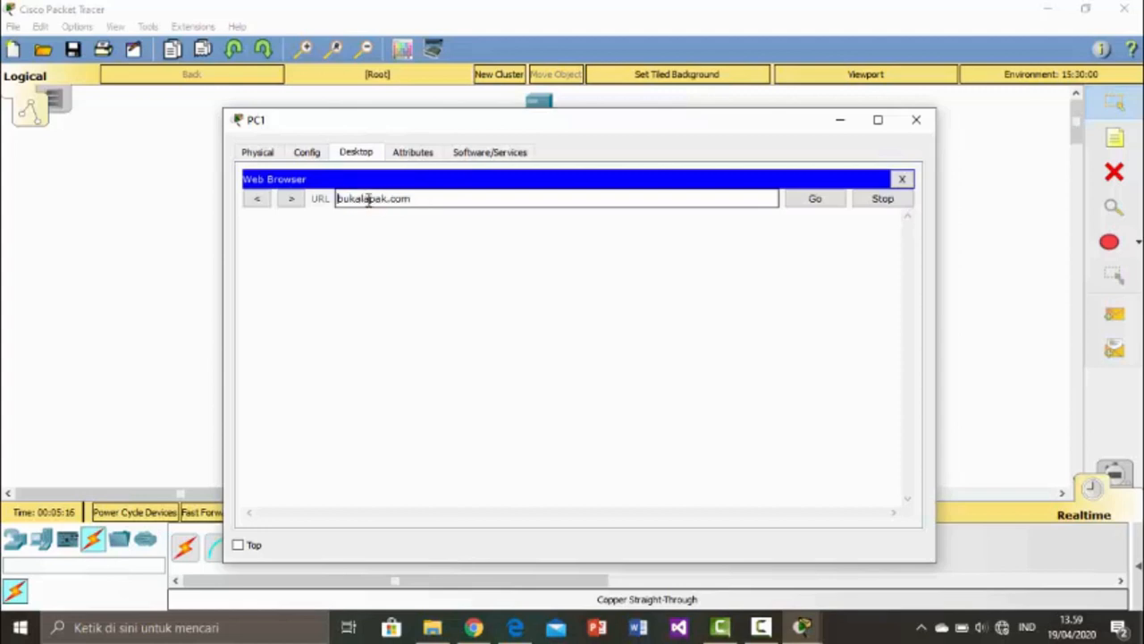
left_click(815, 198)
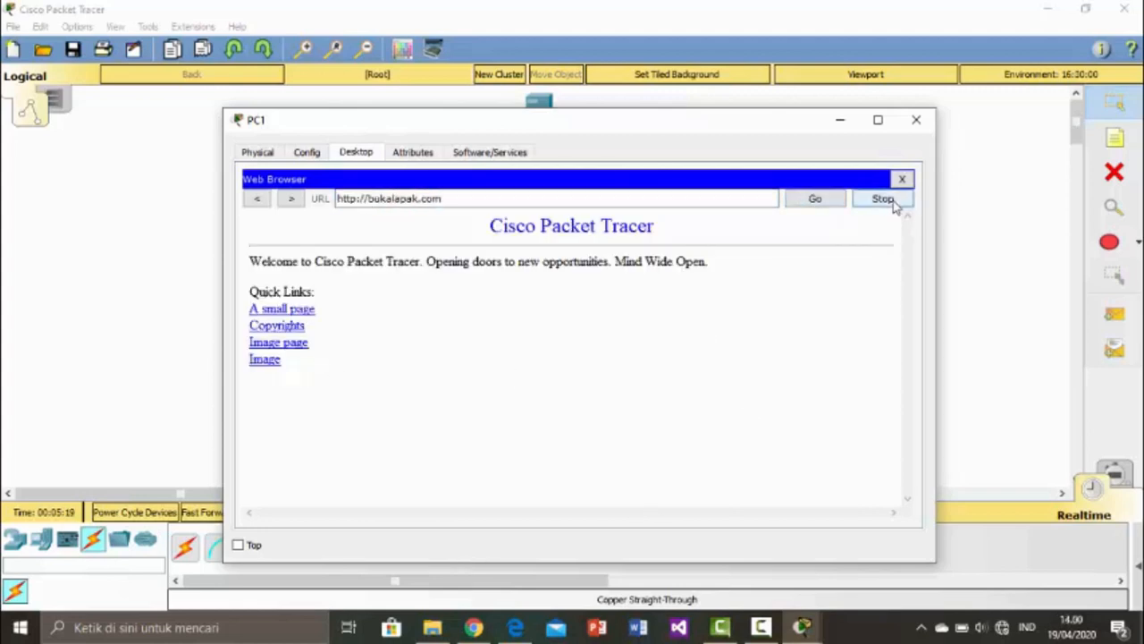
left_click(902, 179)
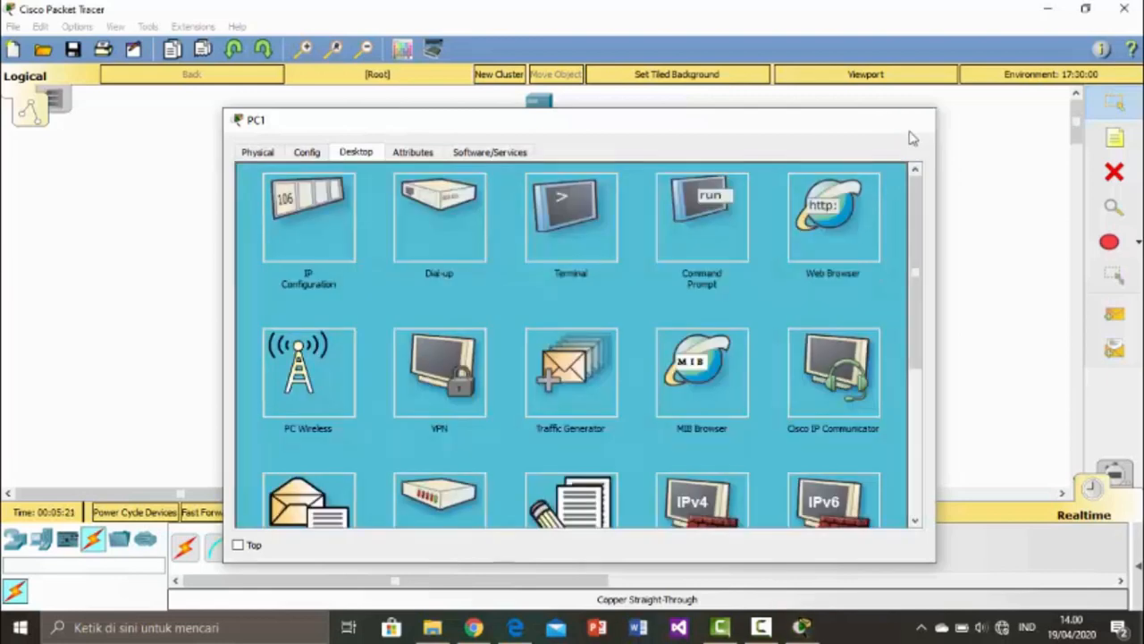
left_click(916, 119)
Load bukalapak.com in PC2's web browser to test name resolution, and close the device window
left_click(603, 335)
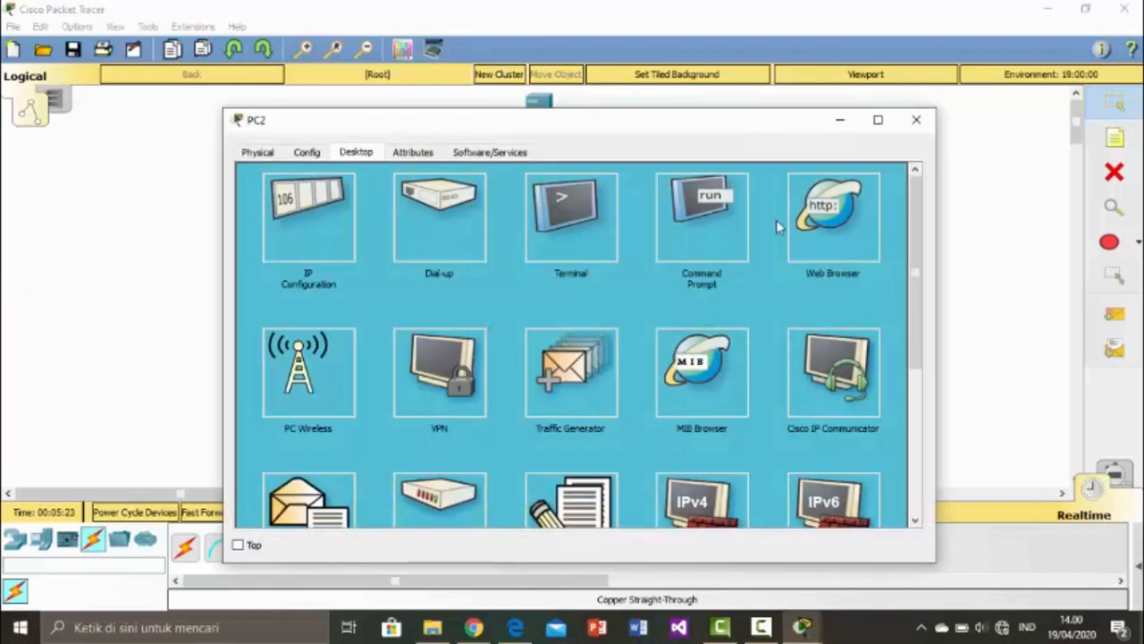
left_click(800, 286)
left_click(396, 198)
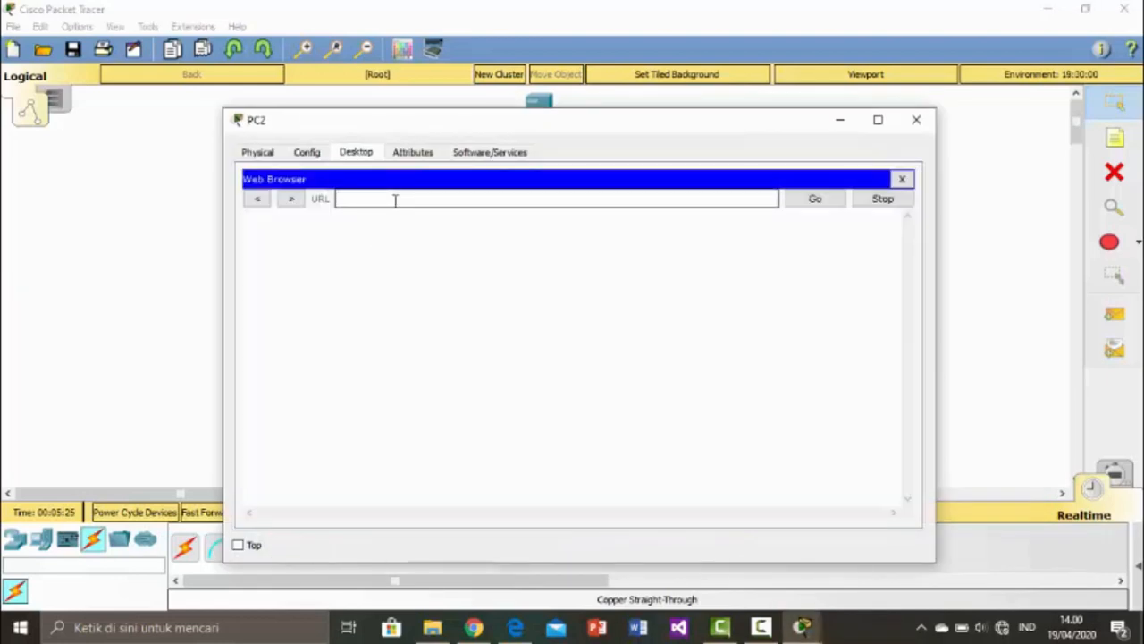
type("https://www.youtube.com/watch?v=cWsXK_Elibc")
key("ctrl+a")
key("BackSpace")
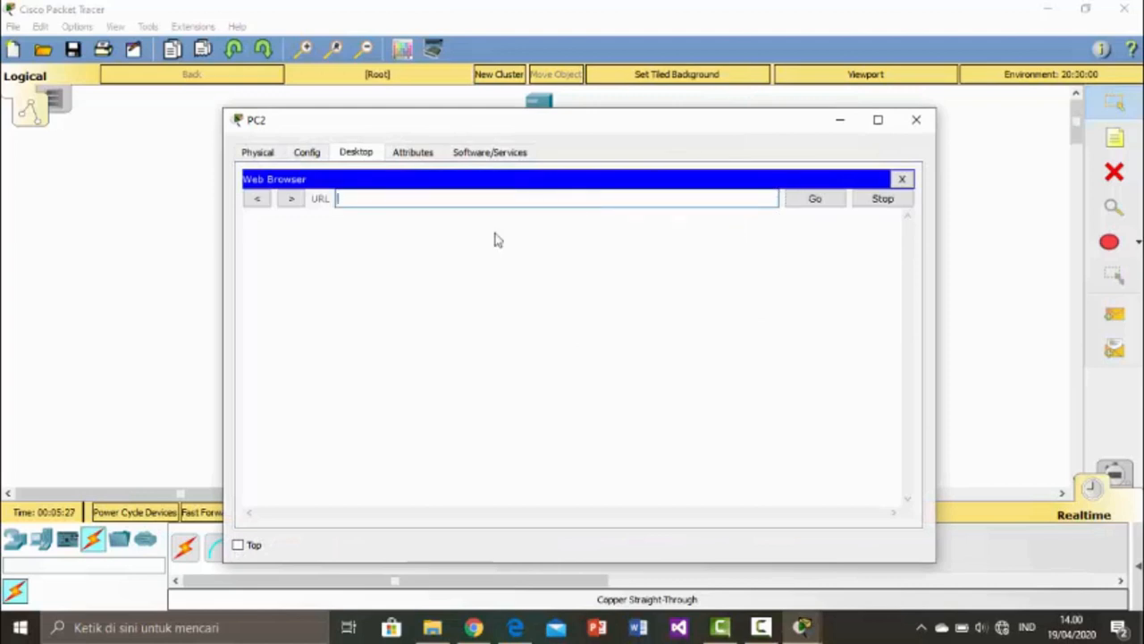
type("bukalapak.com")
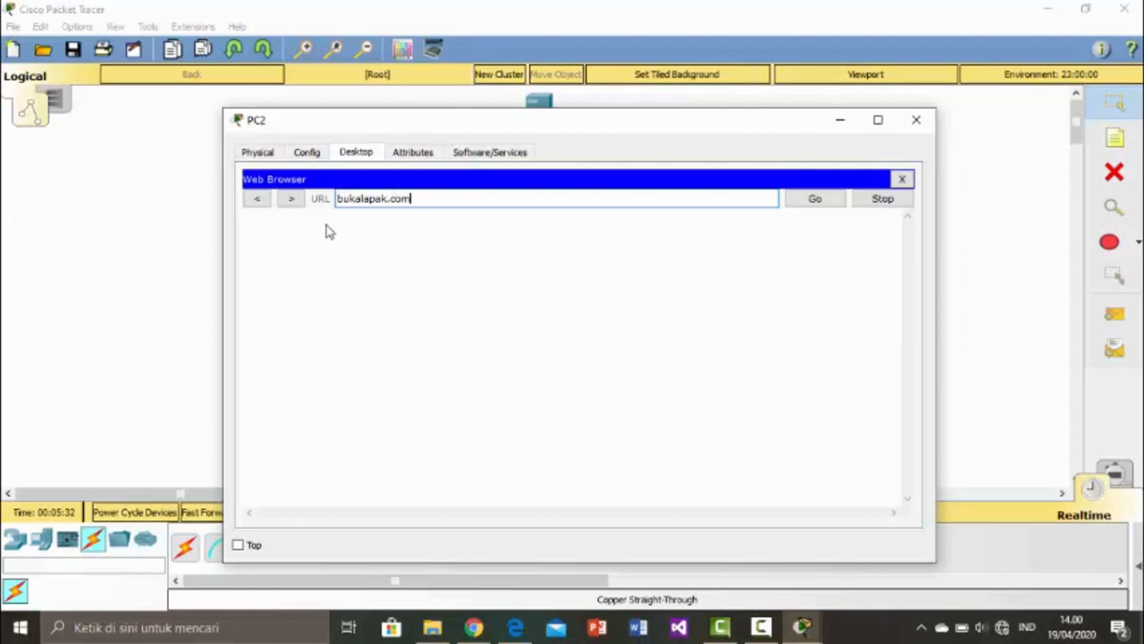
left_click(832, 200)
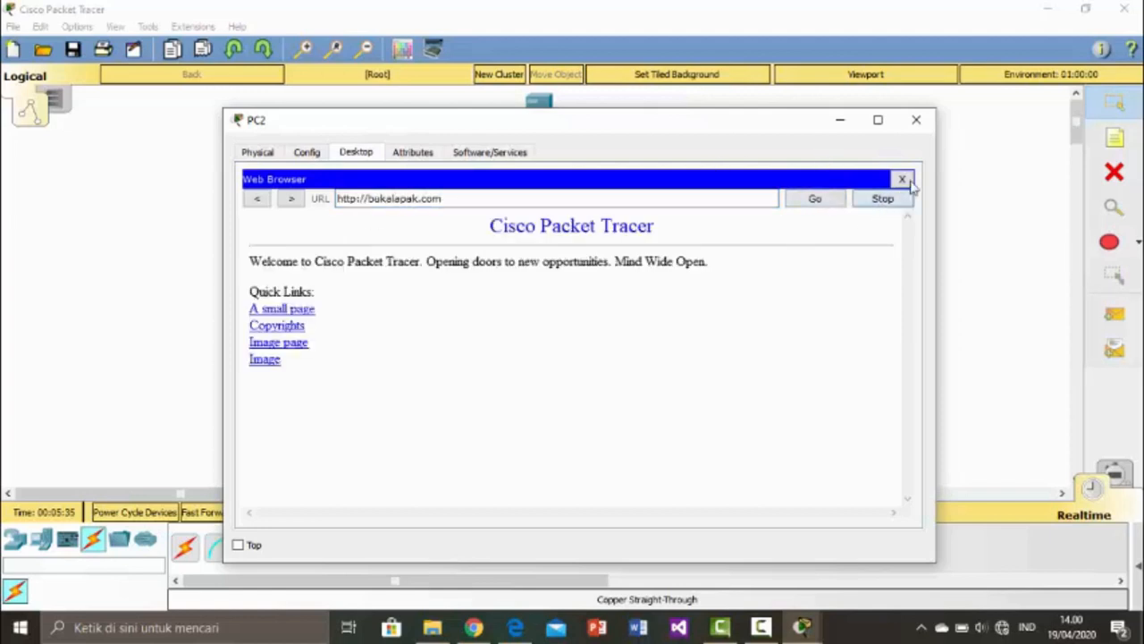
left_click(903, 180)
left_click(917, 119)
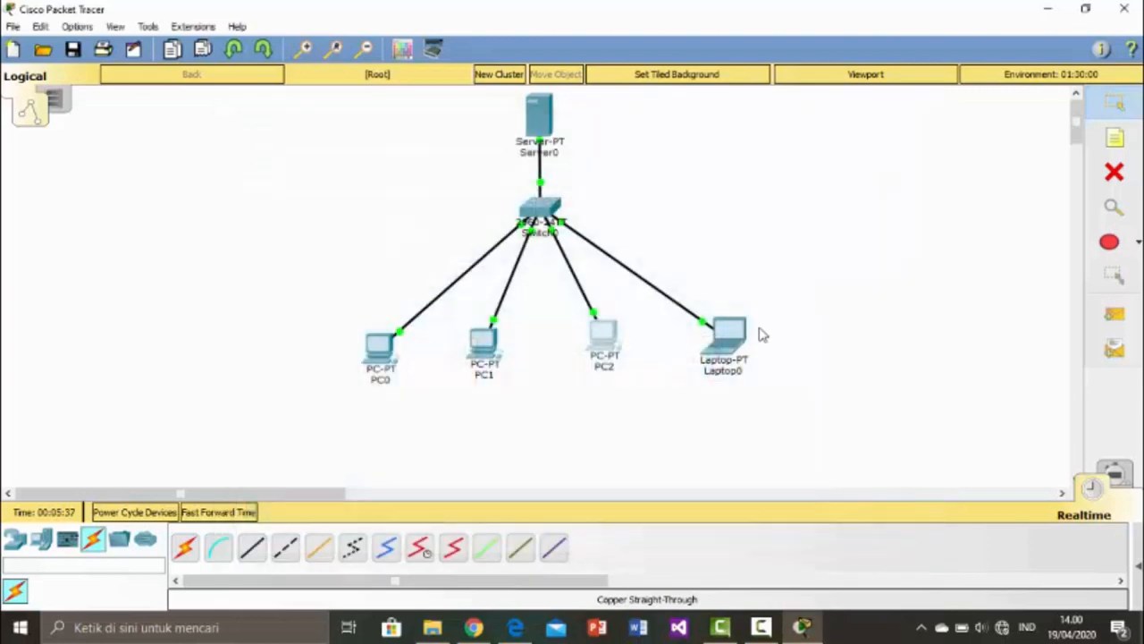
Load bukalapak.com in Laptop0's web browser to test name resolution, and close the device window
left_click(724, 336)
left_click(808, 219)
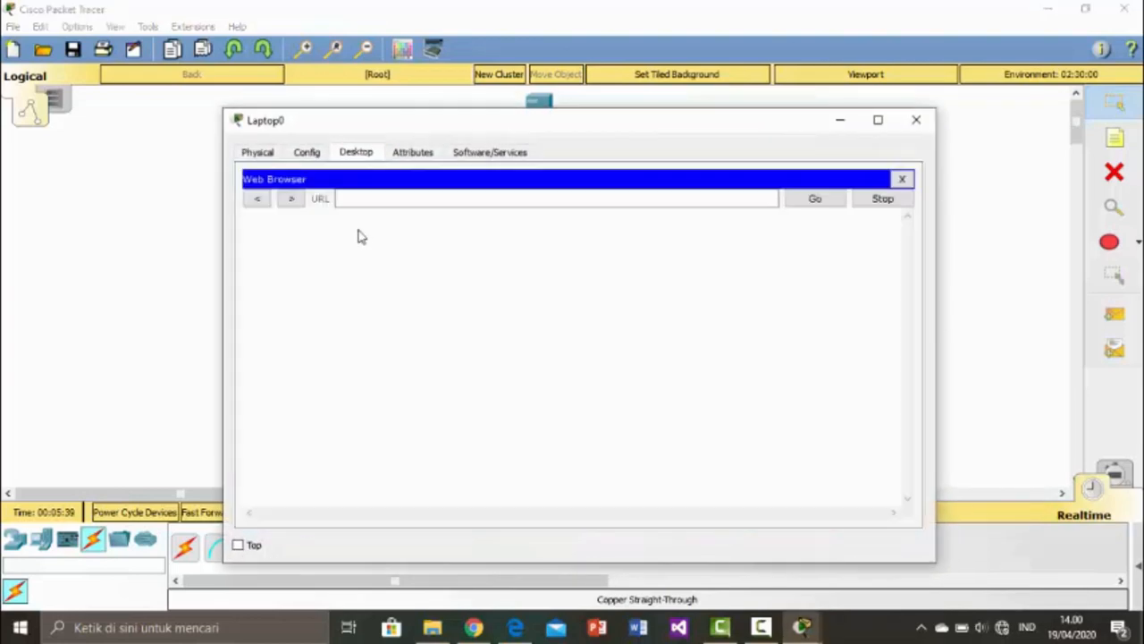
left_click(348, 198)
type("bukala")
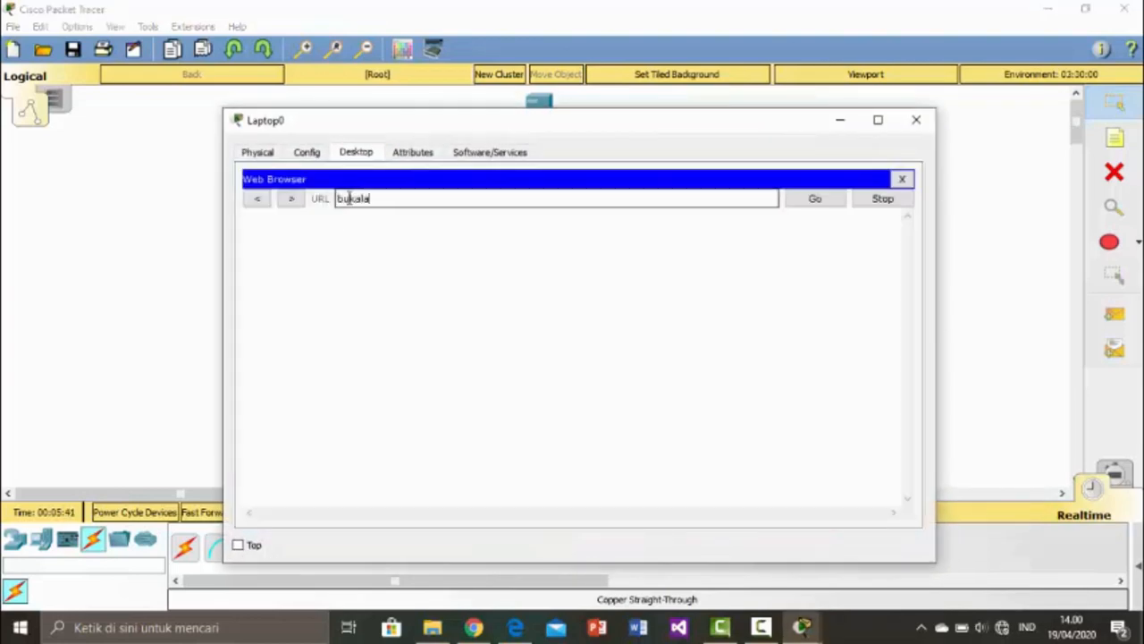
type("pak.com")
left_click(812, 199)
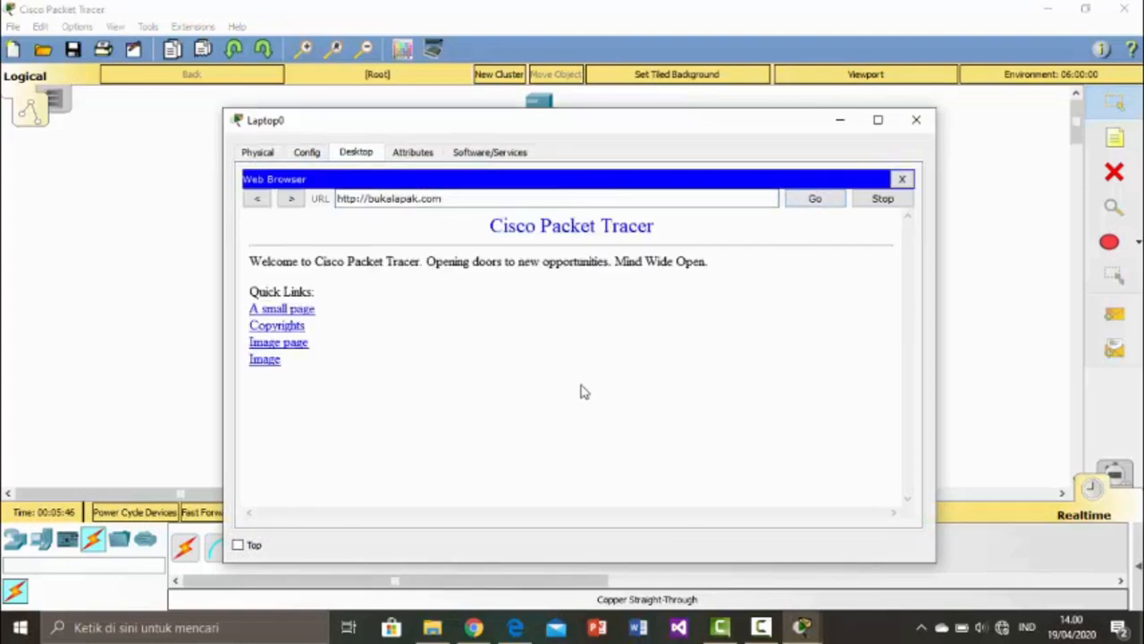
left_click(902, 179)
left_click(916, 118)
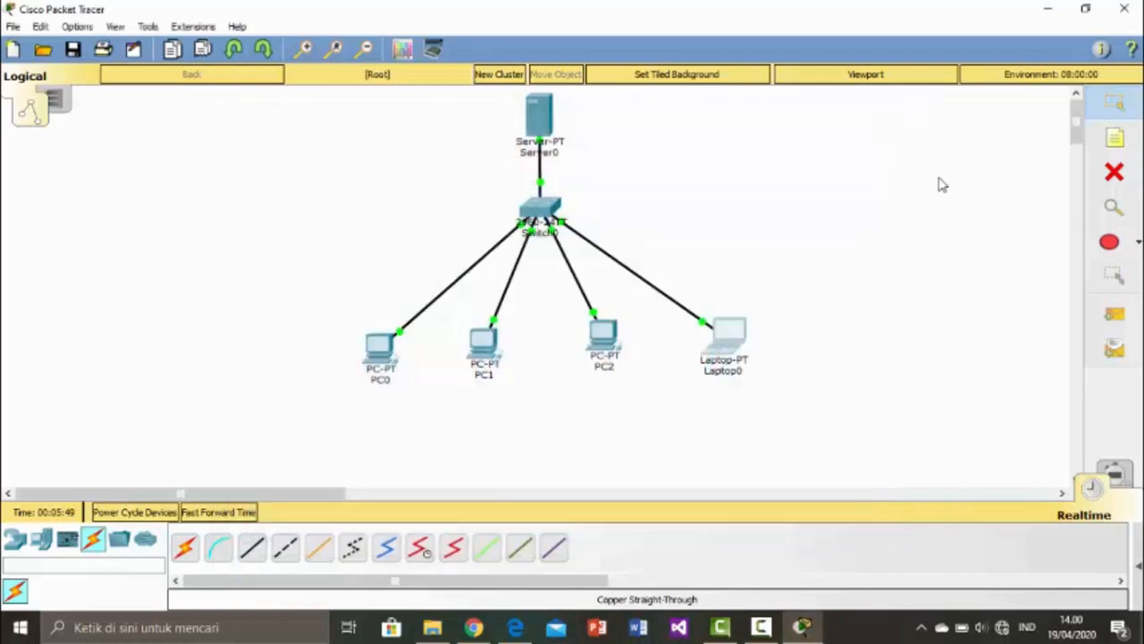
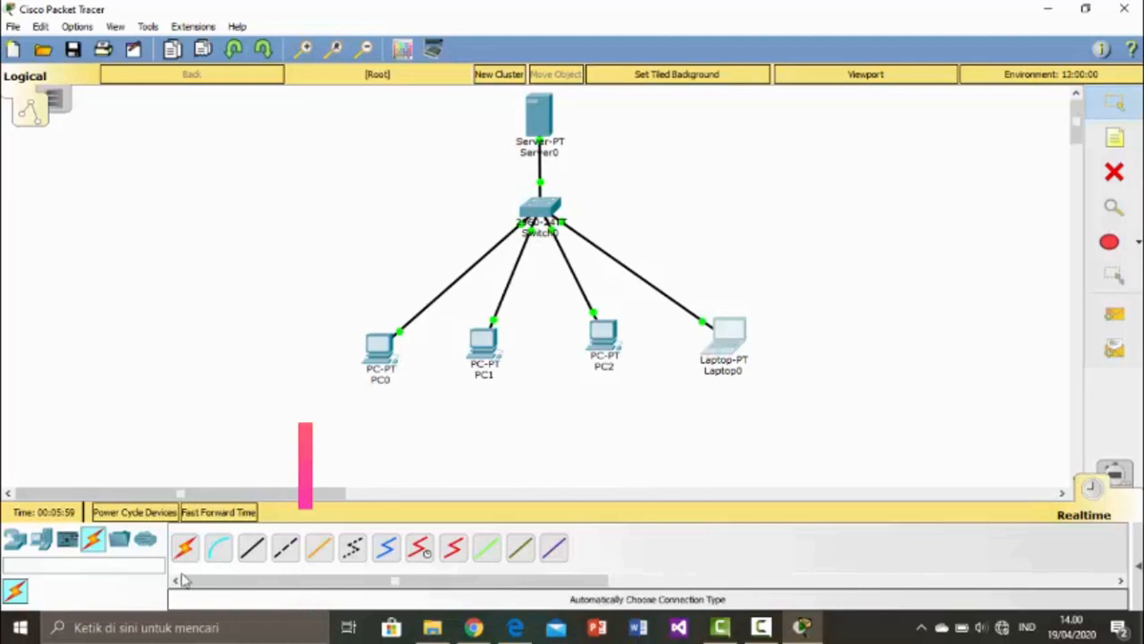
Check the IPv4 settings in PC0's IP configuration and close that configuration
left_click(384, 360)
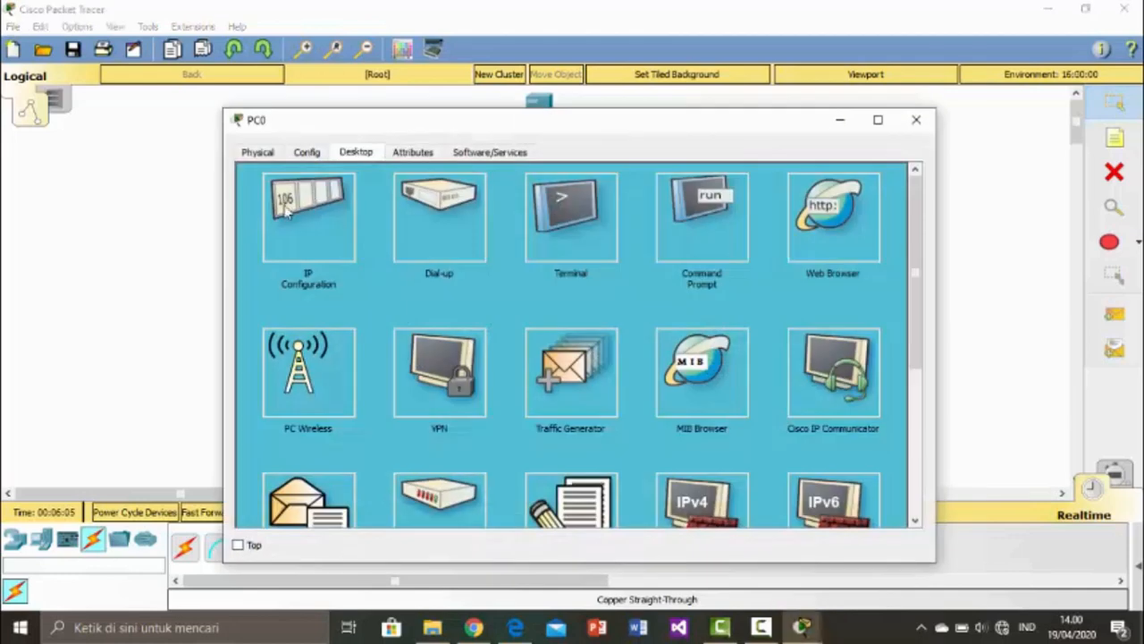
left_click(319, 251)
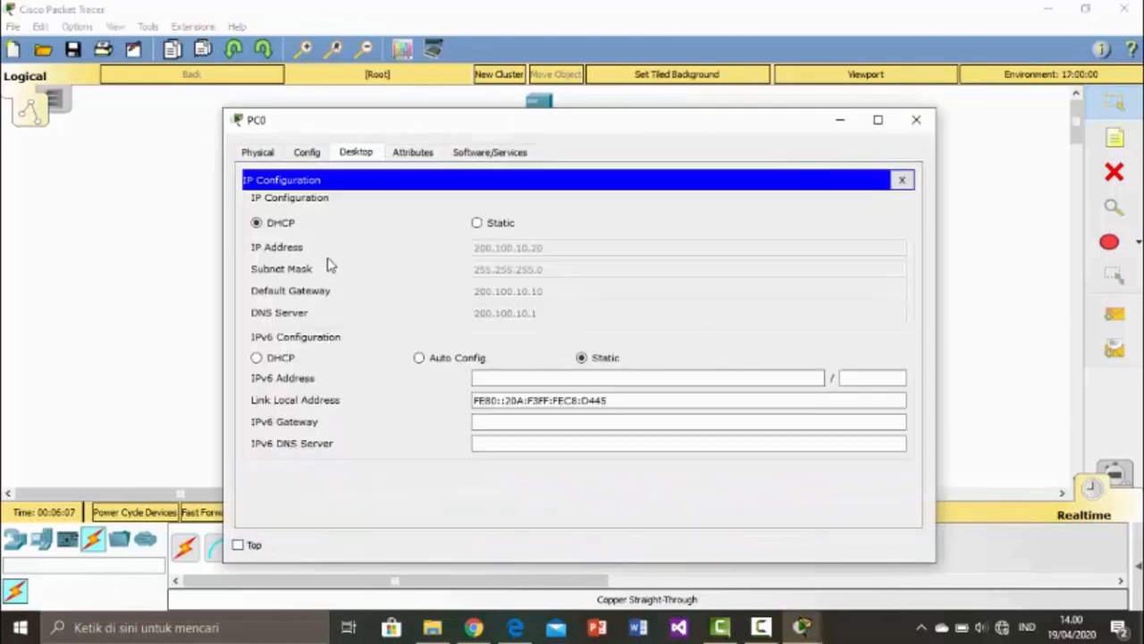
left_click(902, 180)
Ping 200.100.10.20 from PC0's command prompt to test the connection
left_click(724, 223)
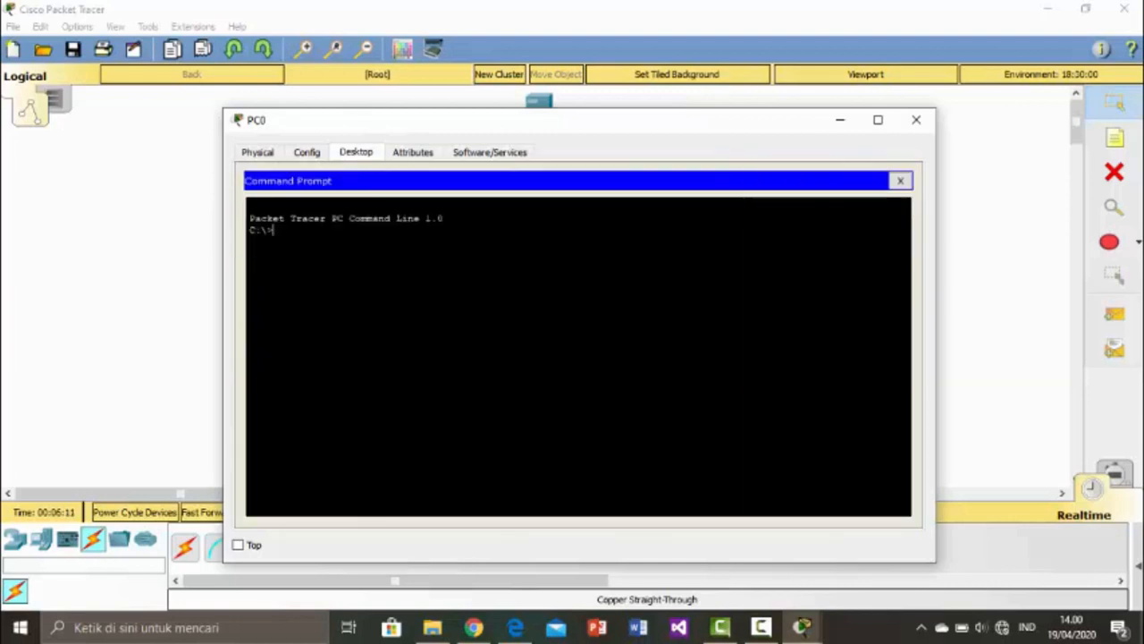
type("ping 192.")
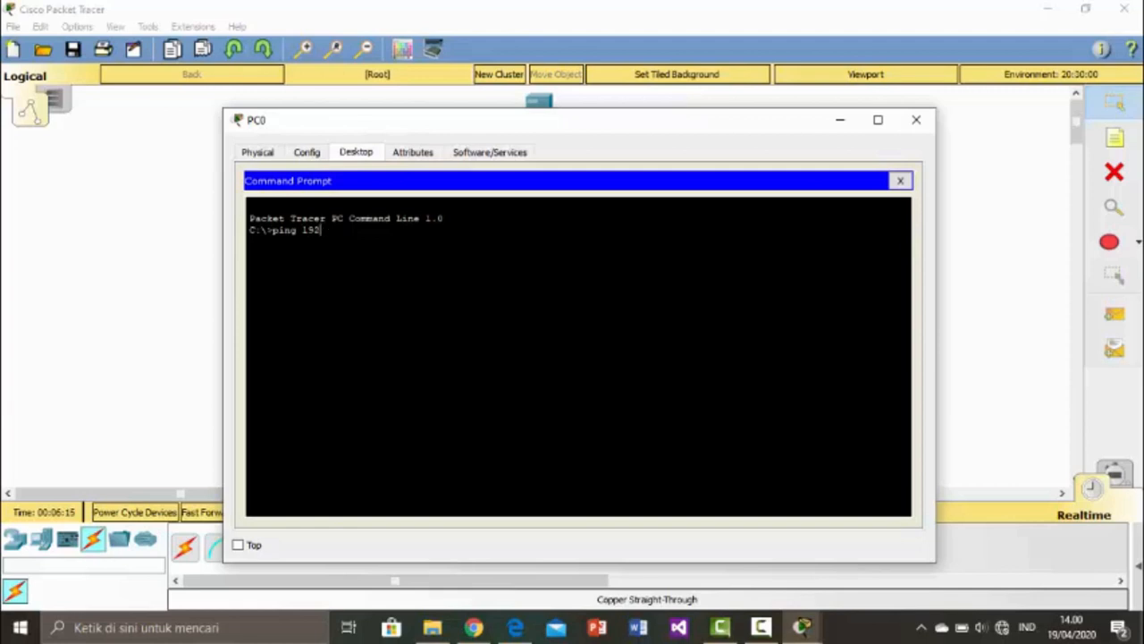
key("BackSpace")
key("BackSpace")
key("Return")
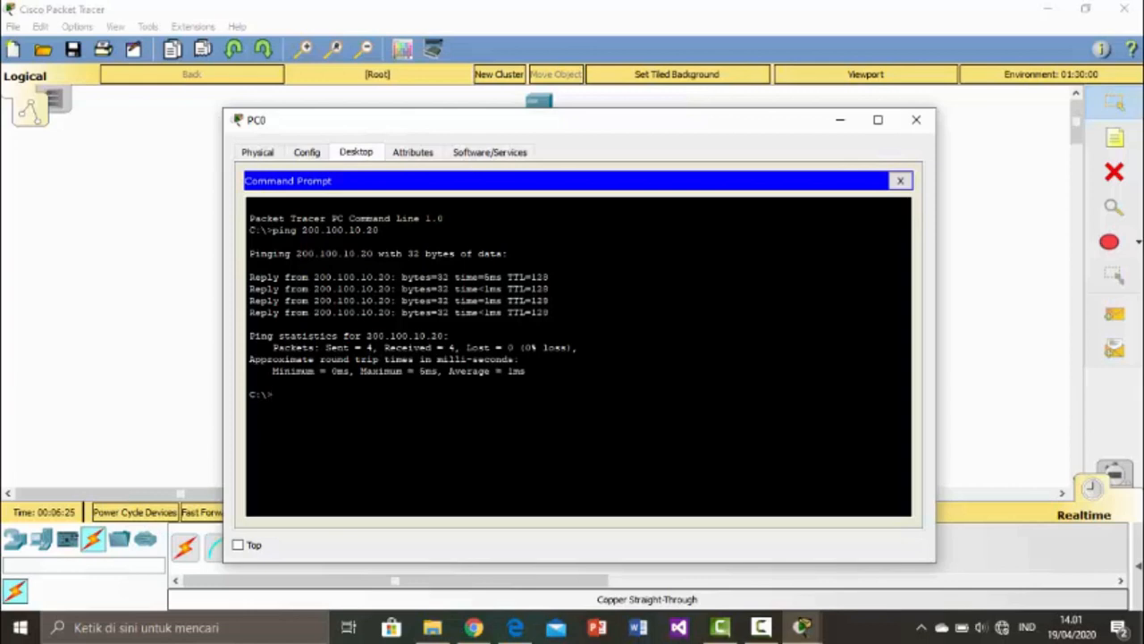
Ping 200.100.10.21 and 200.100.10.22 from PC0's command prompt to test the connections
type("ping 200.100.10.21")
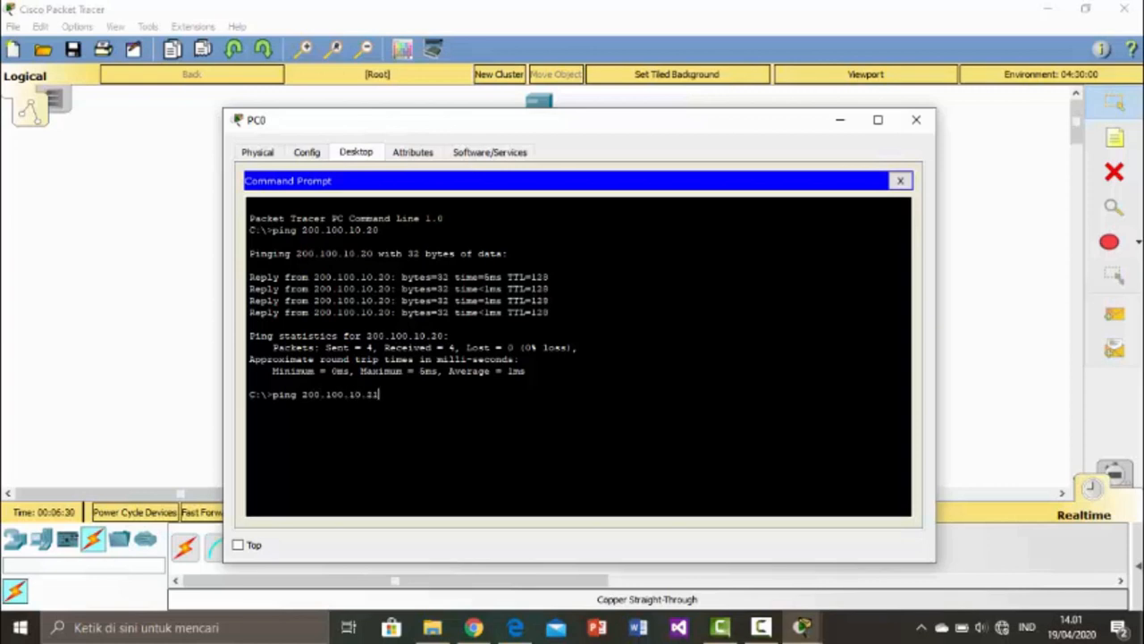
key("Return")
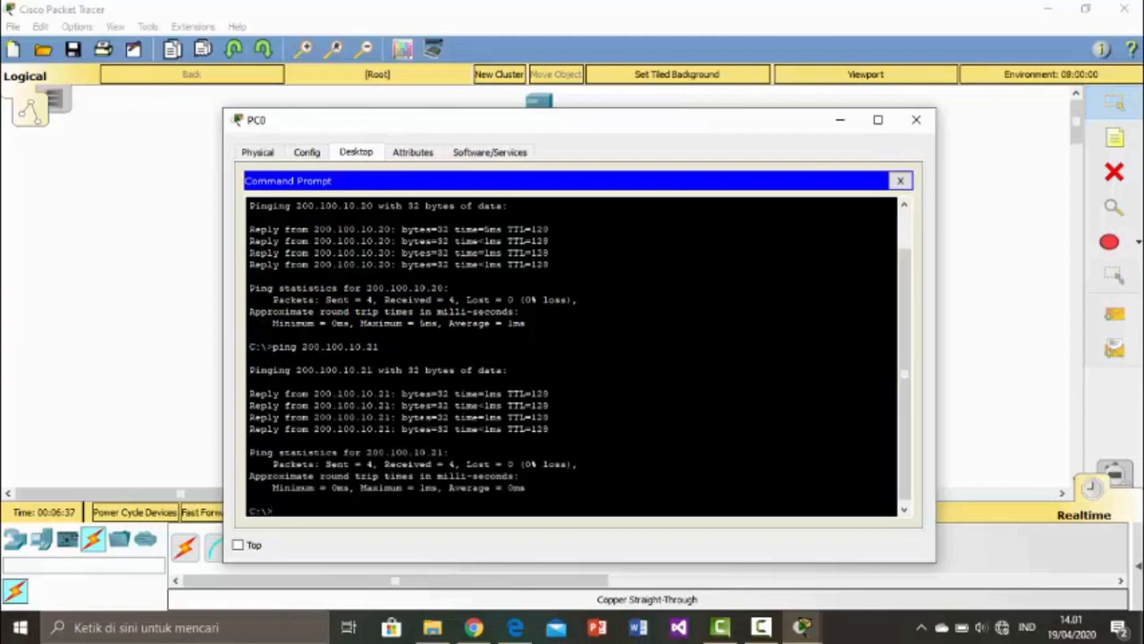
type("ping 200.10")
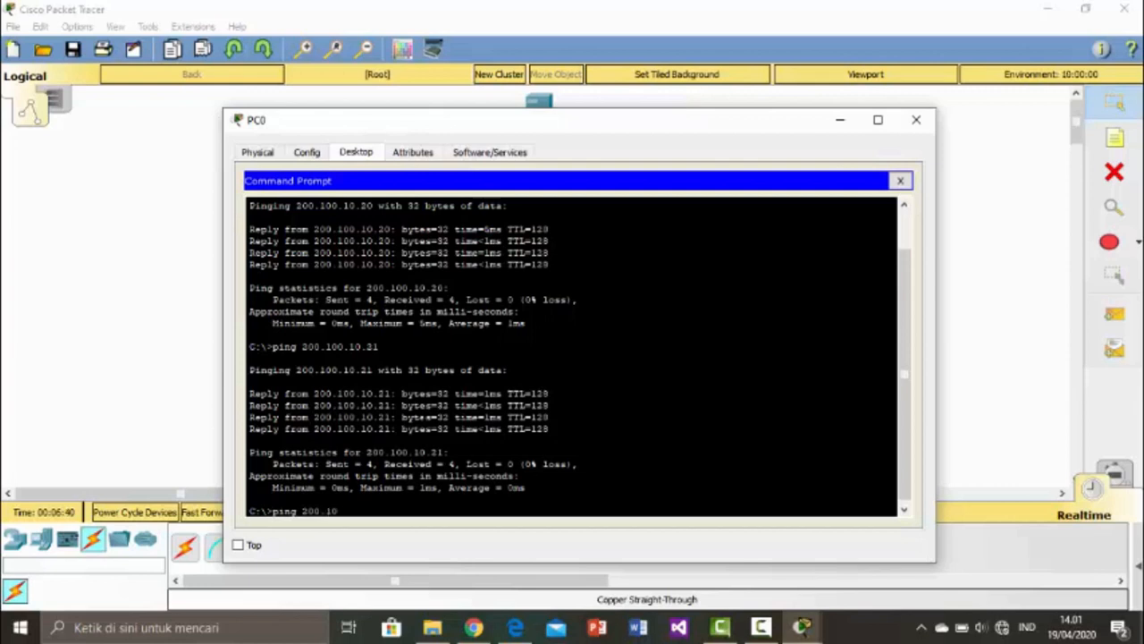
type("0.10.22")
key("Return")
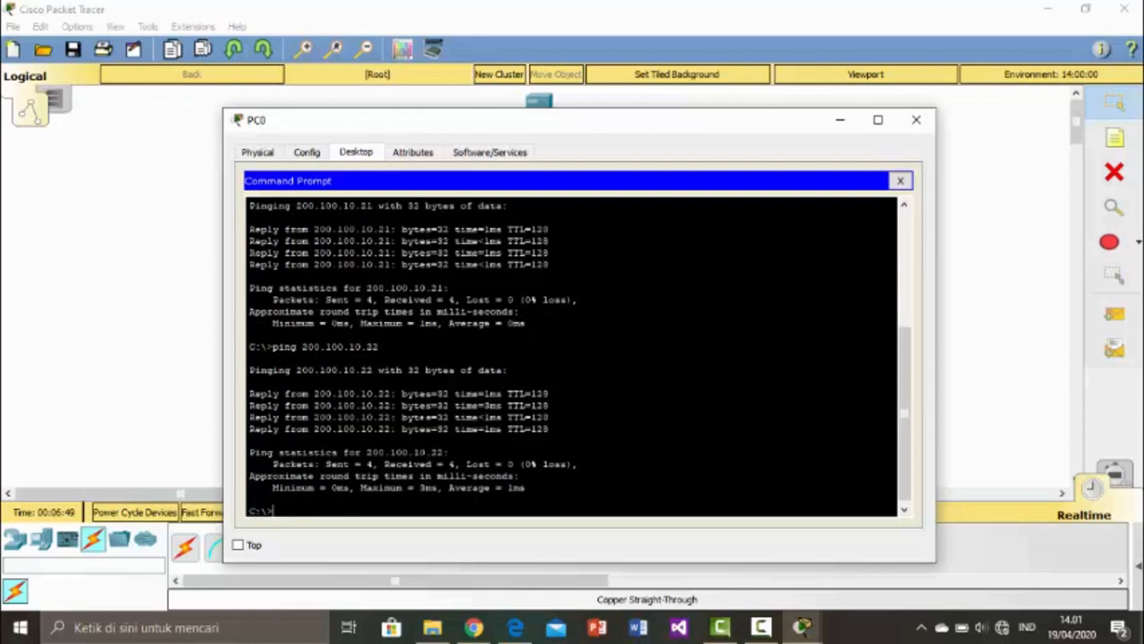
Ping 200.100.10.23 from PC0's command prompt, and close the command prompt and device window
type("ping 1")
type("00.100.10.23")
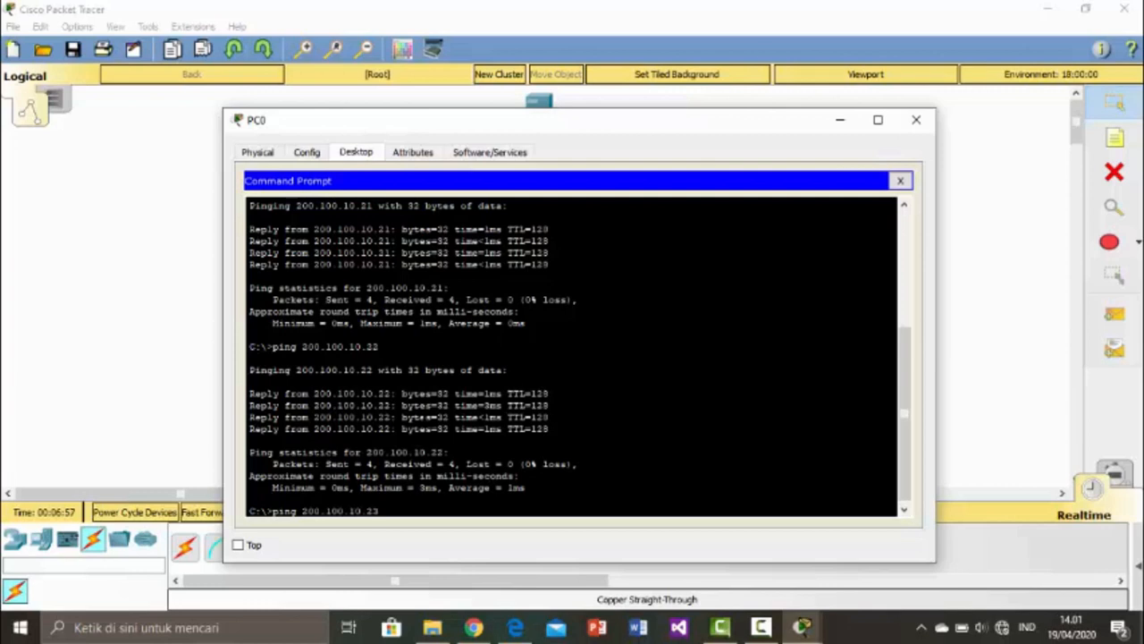
key("Return")
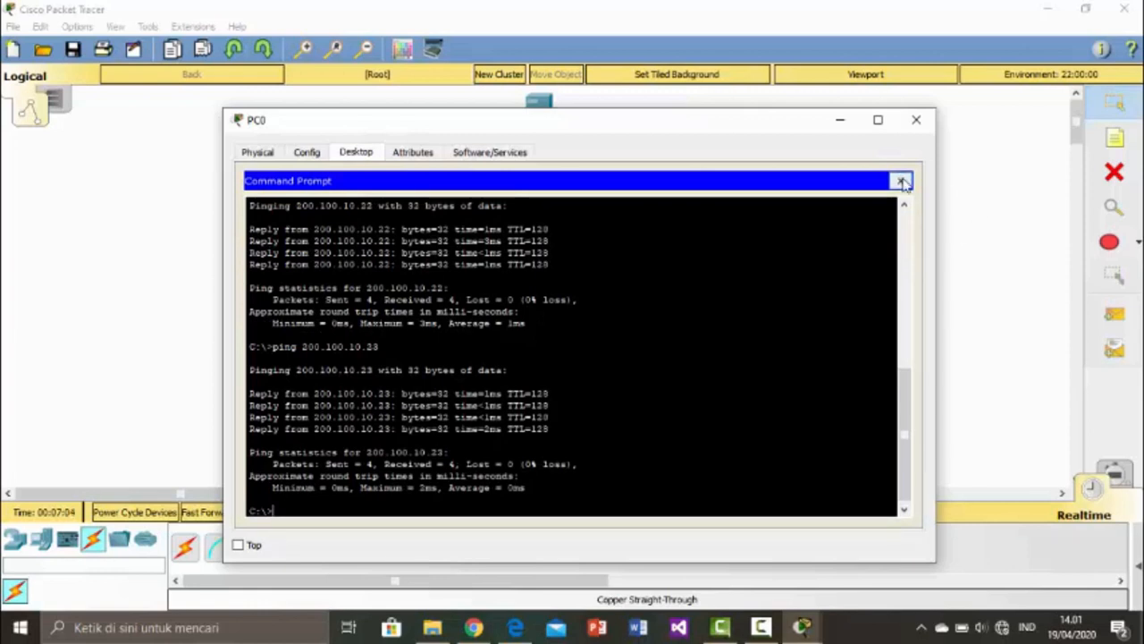
left_click(903, 182)
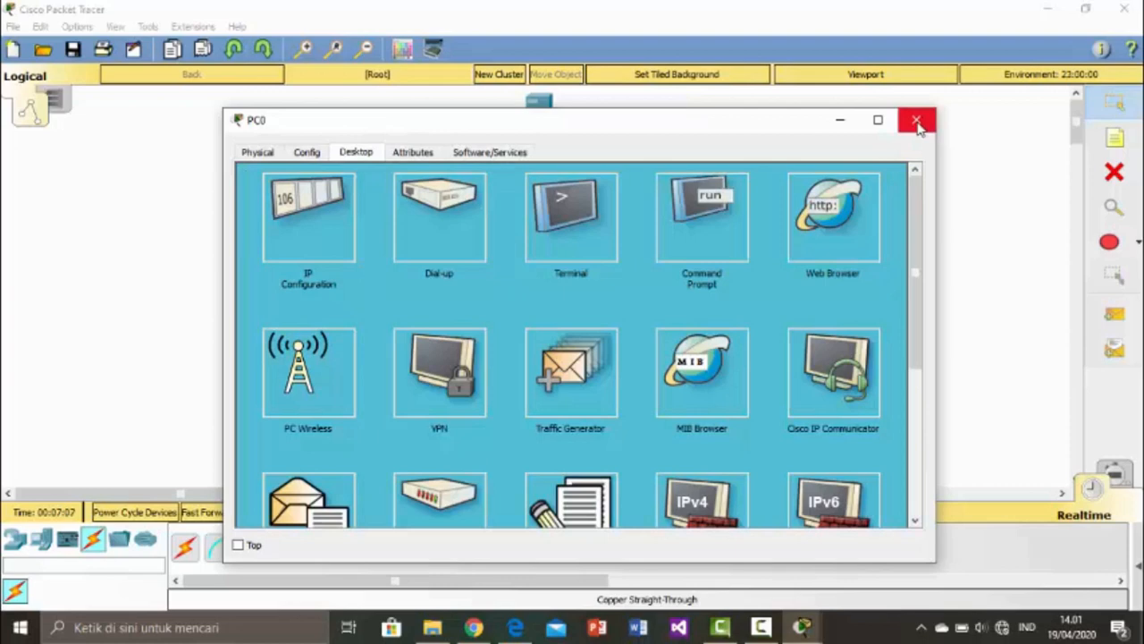
left_click(917, 123)
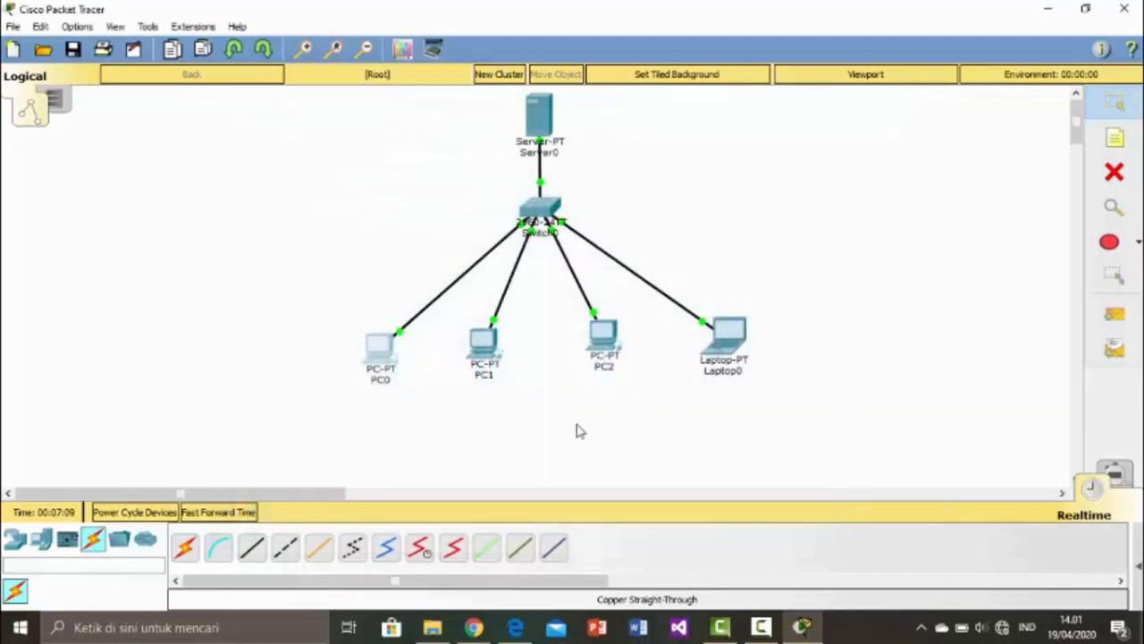